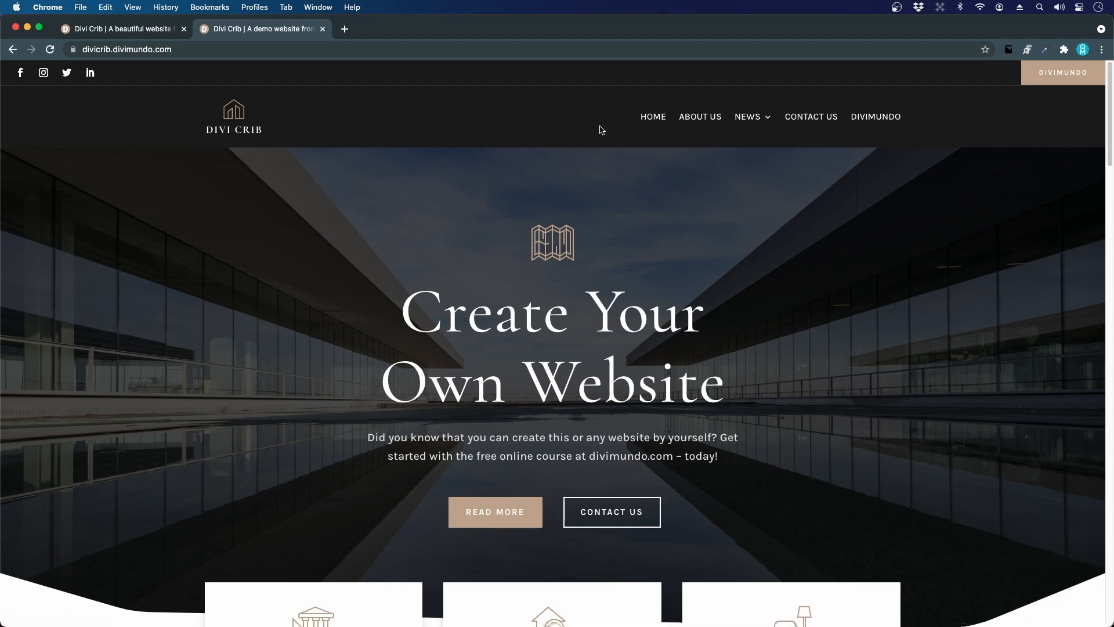
Examine the demo site's header: the News submenu, the external DiviMundo link and how the menu behaves while moving down the page.
{"action": "mouse_move", "coordinate": [737, 119]}
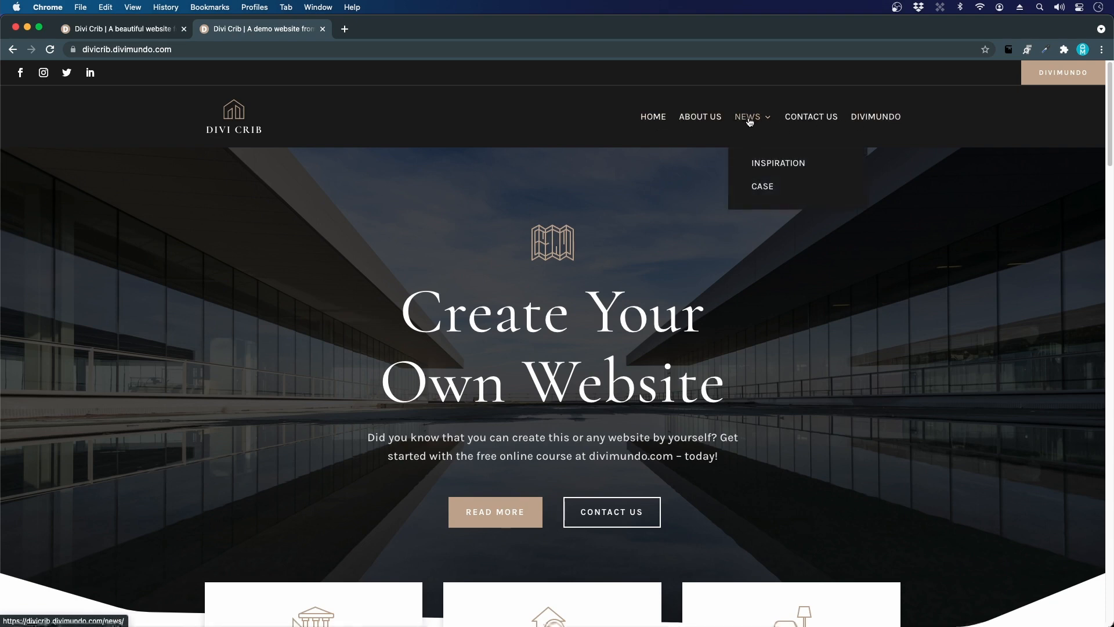
{"action": "left_click", "coordinate": [866, 117]}
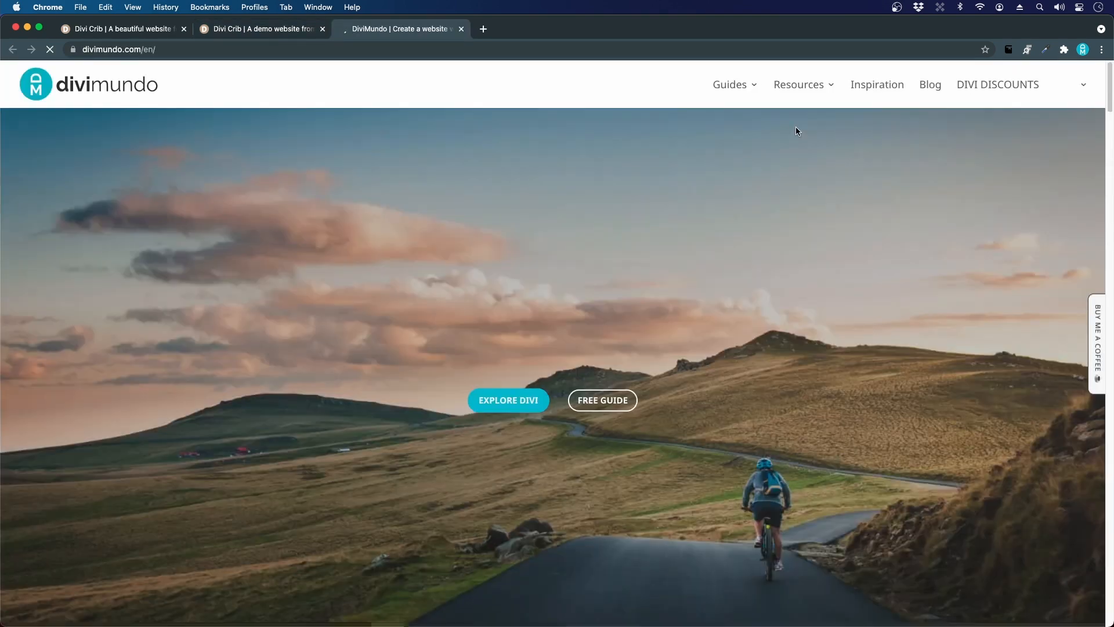
{"action": "left_click", "coordinate": [461, 29]}
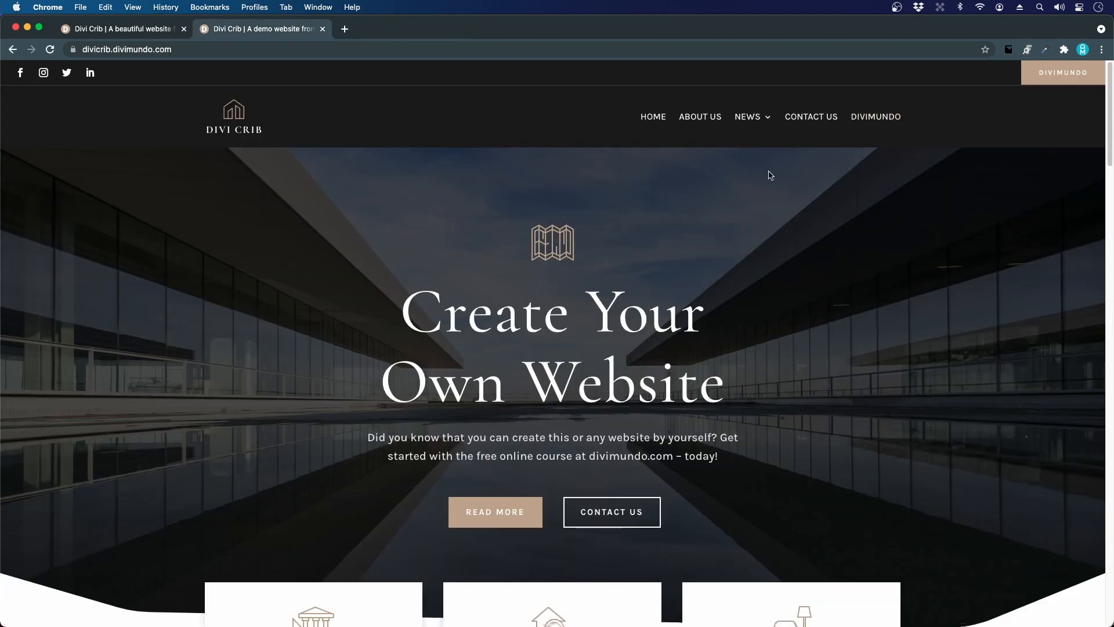
{"action": "scroll", "coordinate": [275, 254], "scroll_direction": "down", "scroll_amount": 5}
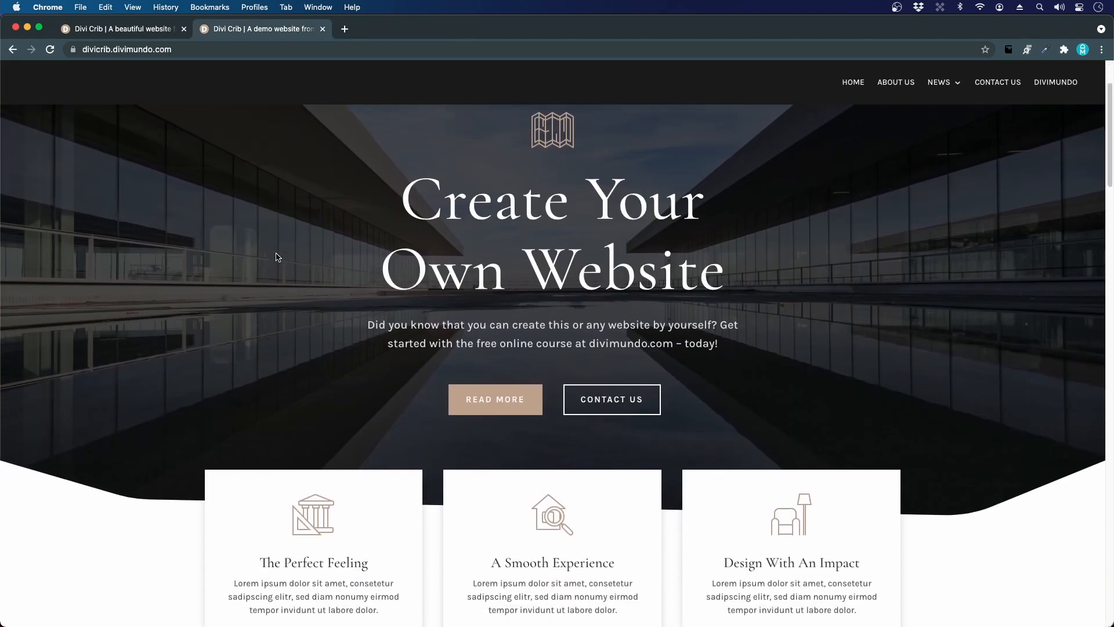
{"action": "scroll", "coordinate": [276, 255], "scroll_direction": "down", "scroll_amount": 10}
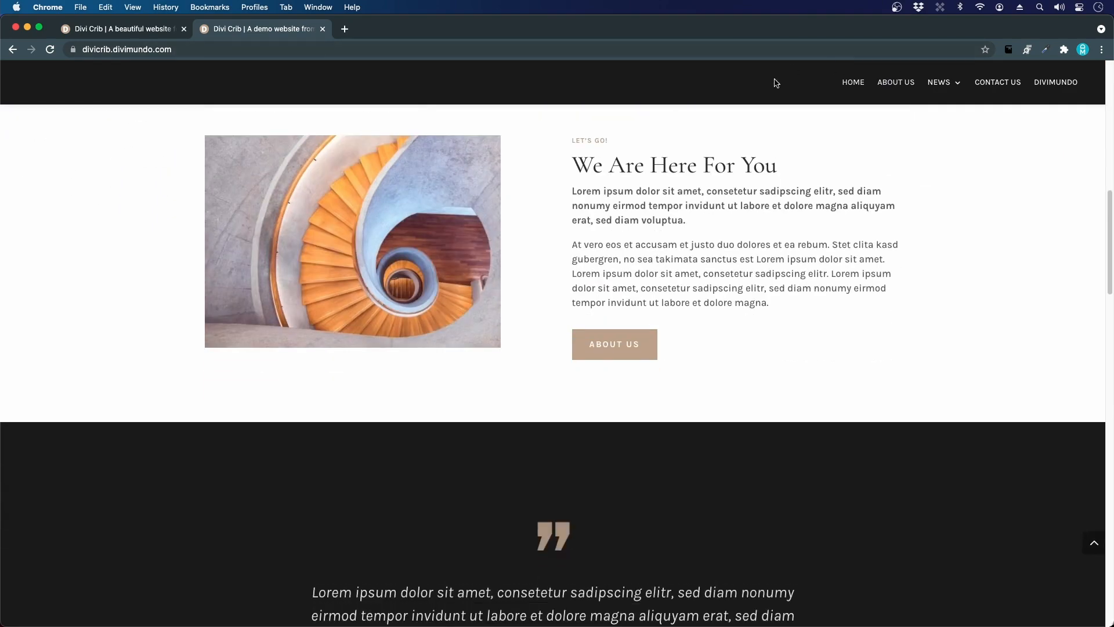
{"action": "scroll", "coordinate": [571, 285], "scroll_direction": "down", "scroll_amount": 3}
{"action": "scroll", "coordinate": [572, 285], "scroll_direction": "up", "scroll_amount": 10}
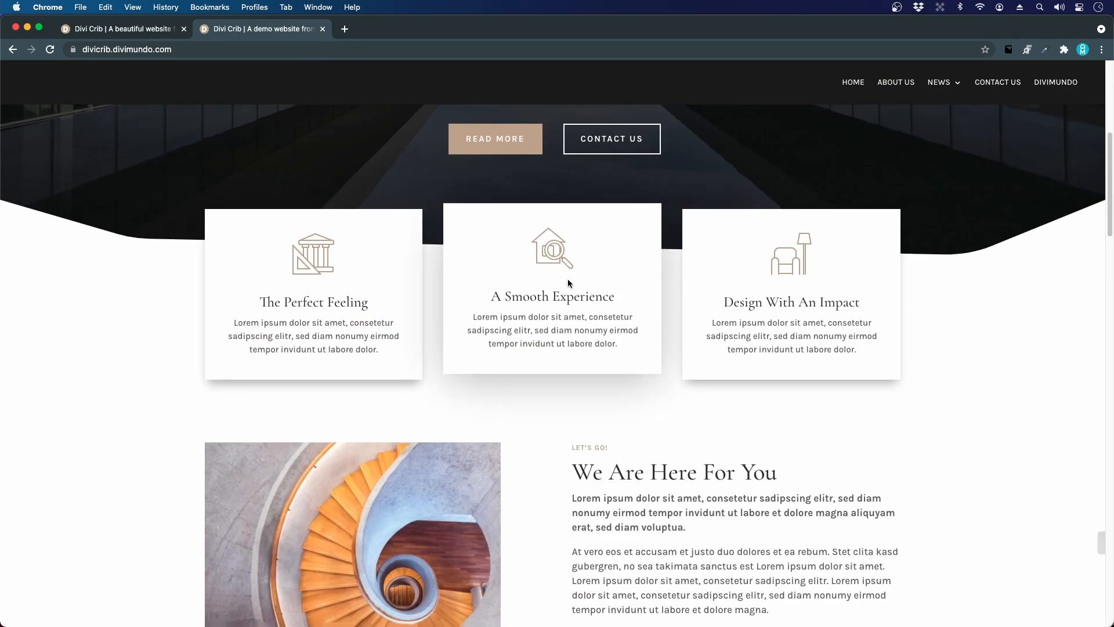
{"action": "scroll", "coordinate": [358, 185], "scroll_direction": "up", "scroll_amount": 9}
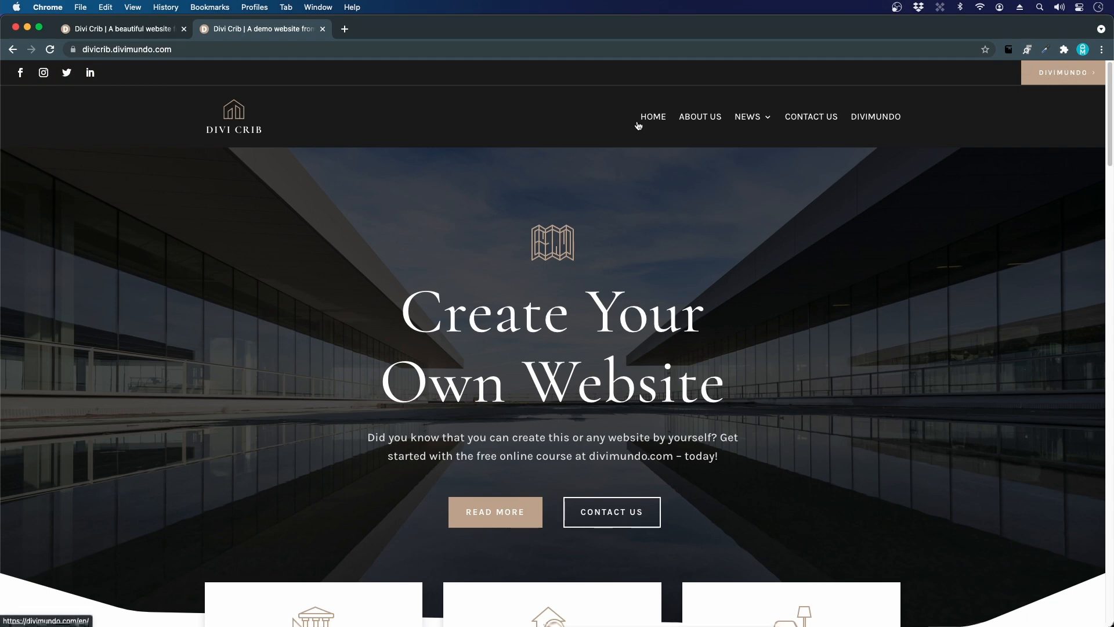
Inspect the demo page in the responsive mobile view and check its mobile menu by expanding and collapsing it.
{"action": "right_click", "coordinate": [189, 232]}
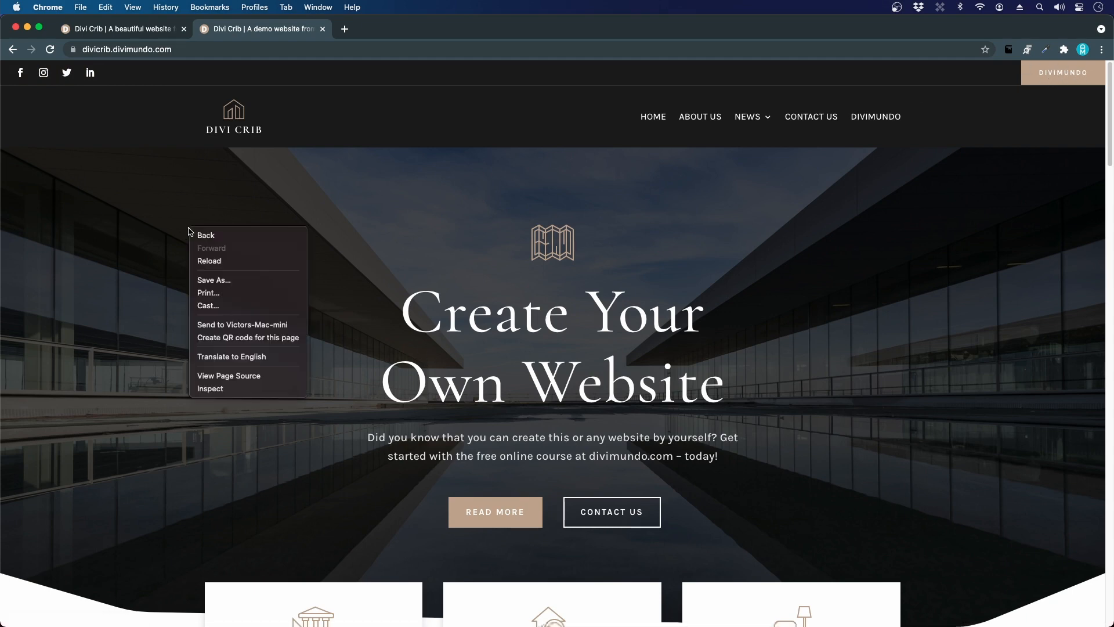
{"action": "left_click", "coordinate": [242, 389]}
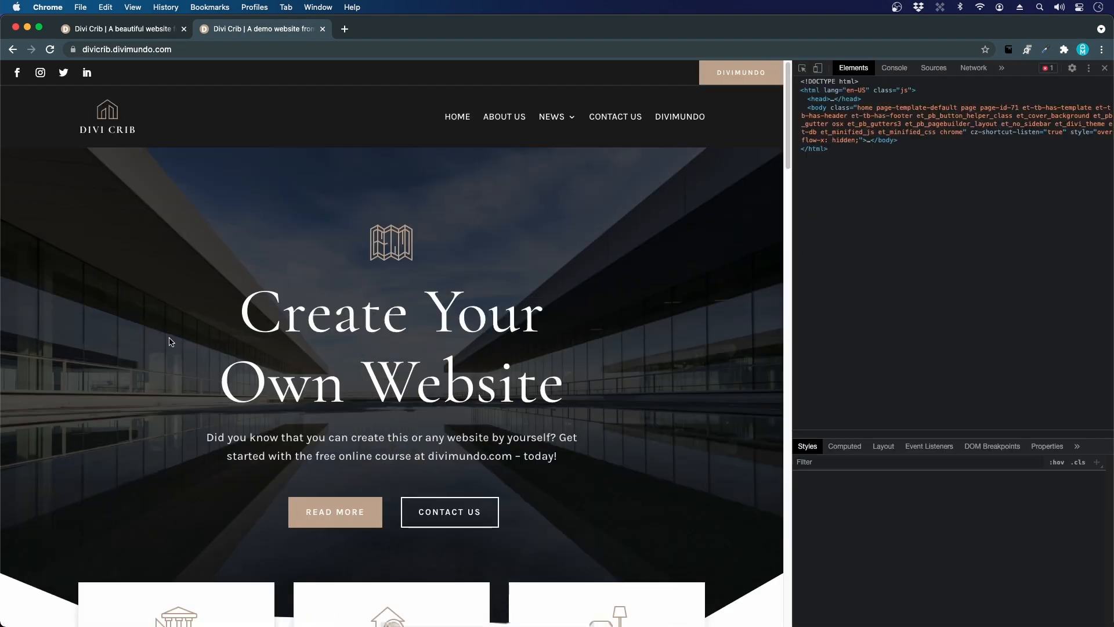
{"action": "left_click", "coordinate": [819, 70]}
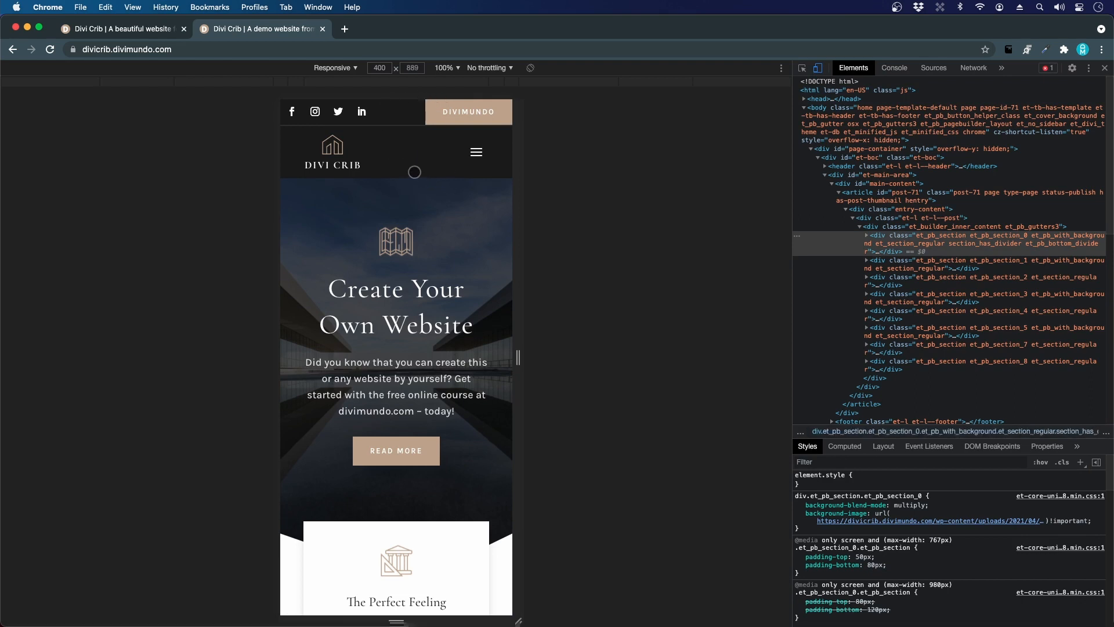
{"action": "left_click", "coordinate": [476, 150]}
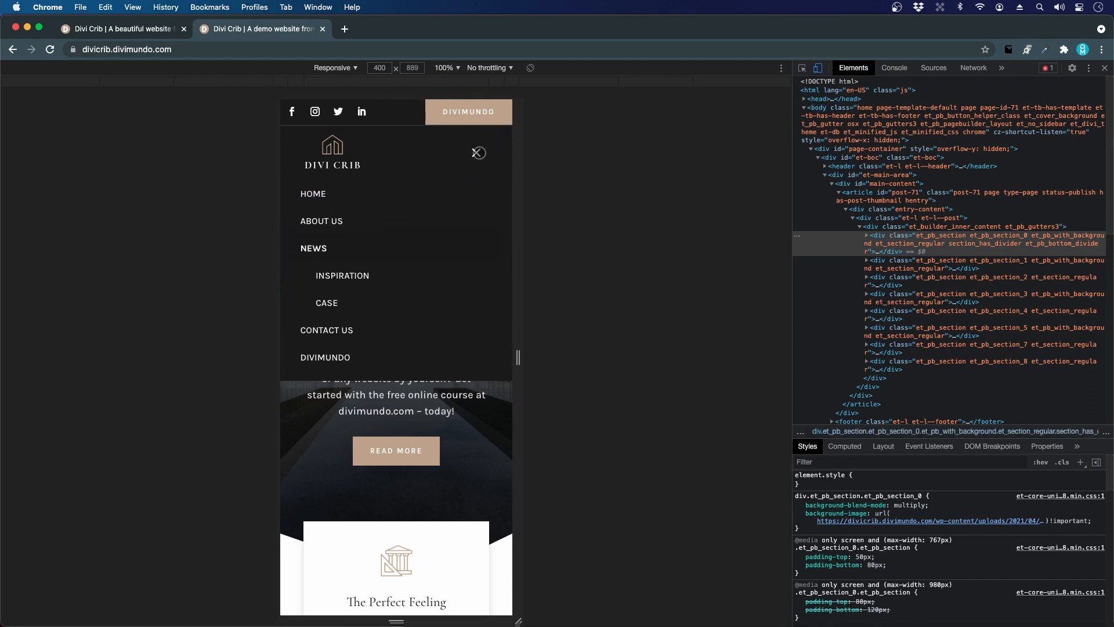
{"action": "left_click", "coordinate": [477, 153]}
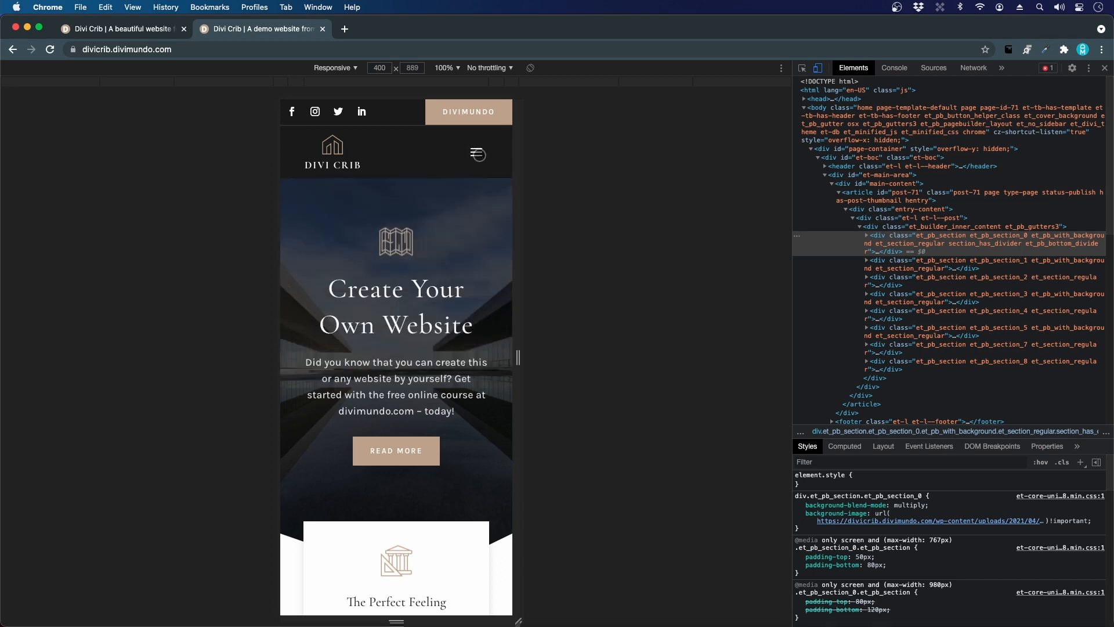
Switch to the divicrib.com site and examine its homepage and default navigation menu.
{"action": "left_click", "coordinate": [125, 29]}
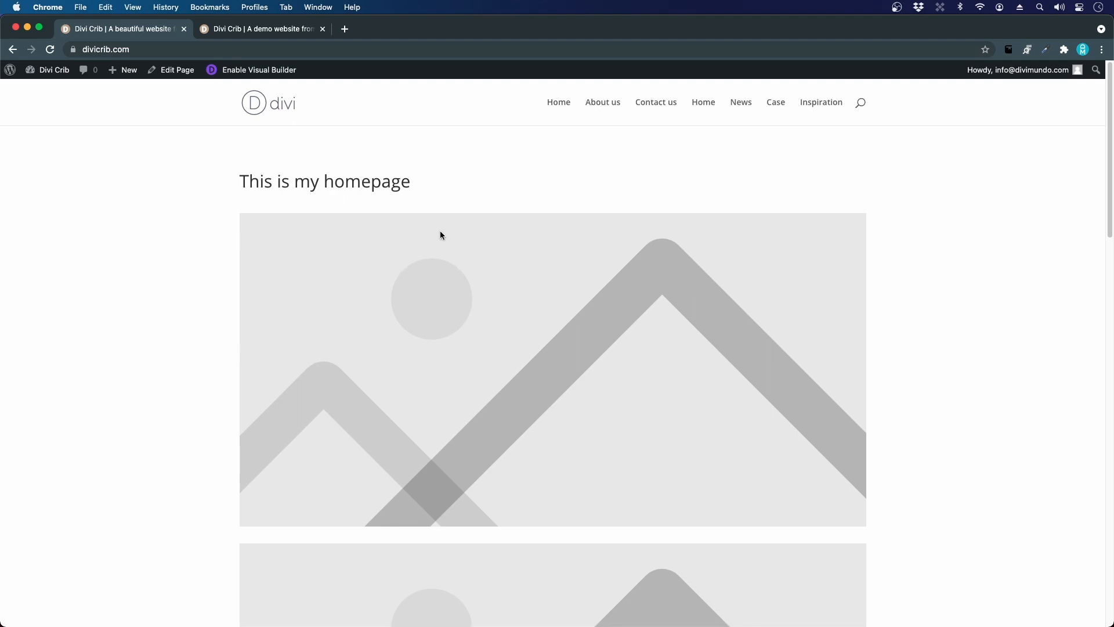
{"action": "scroll", "coordinate": [441, 239], "scroll_direction": "down", "scroll_amount": 2}
{"action": "scroll", "coordinate": [441, 240], "scroll_direction": "up", "scroll_amount": 2}
{"action": "scroll", "coordinate": [441, 242], "scroll_direction": "down", "scroll_amount": 5}
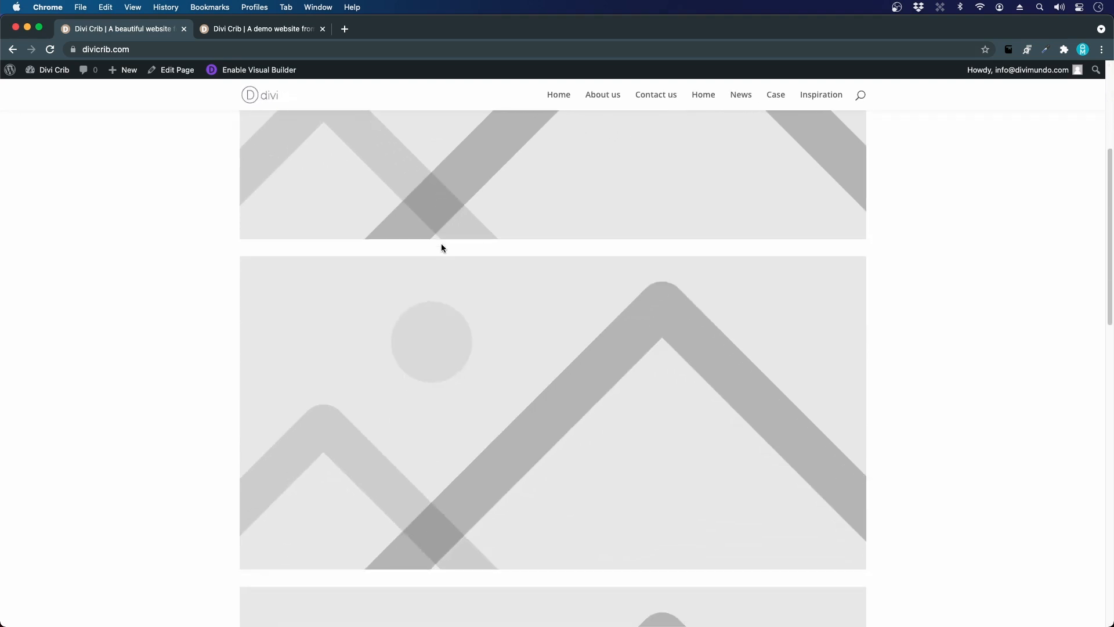
{"action": "scroll", "coordinate": [441, 246], "scroll_direction": "up", "scroll_amount": 5}
{"action": "scroll", "coordinate": [440, 255], "scroll_direction": "down", "scroll_amount": 5}
{"action": "scroll", "coordinate": [441, 259], "scroll_direction": "up", "scroll_amount": 5}
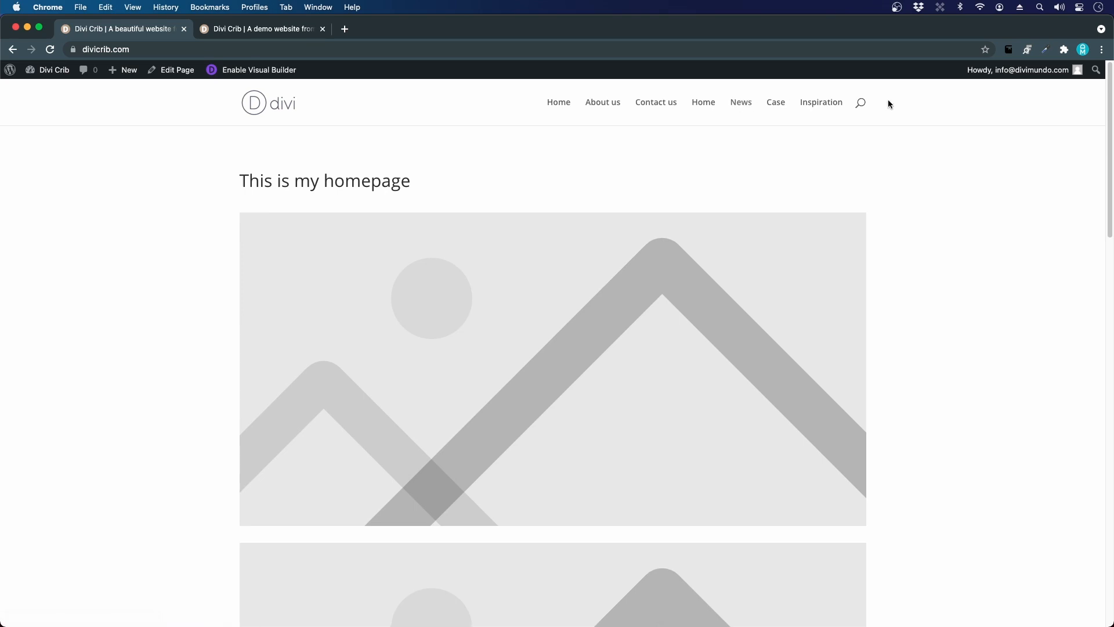
Create a WordPress menu named Main menu in the site's admin and assign it to the Primary Menu location.
{"action": "mouse_move", "coordinate": [46, 77]}
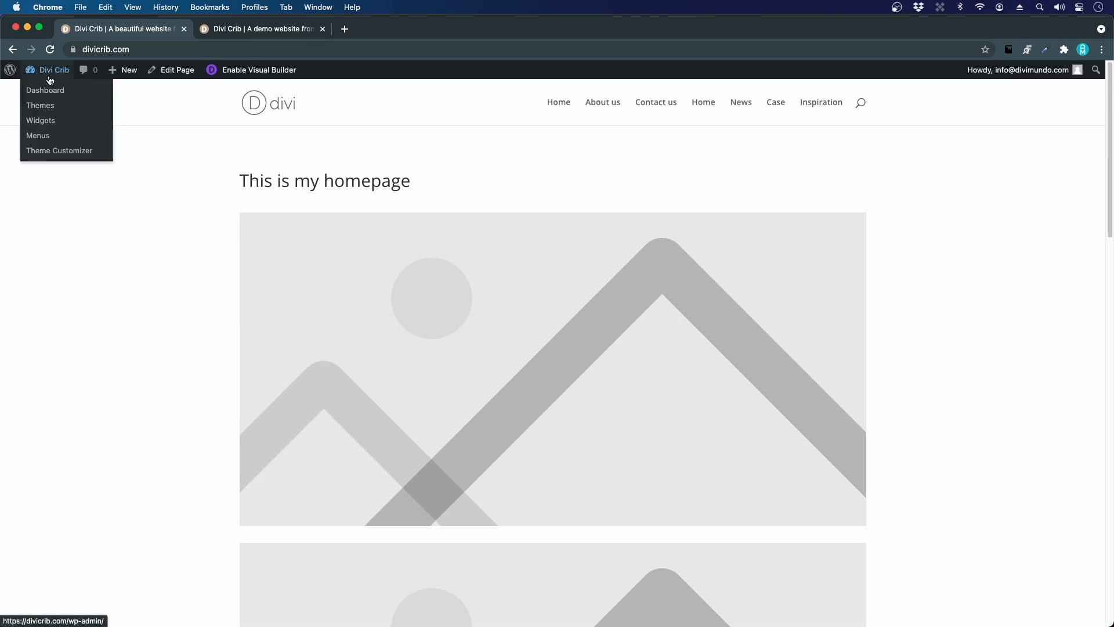
{"action": "left_click", "coordinate": [50, 80]}
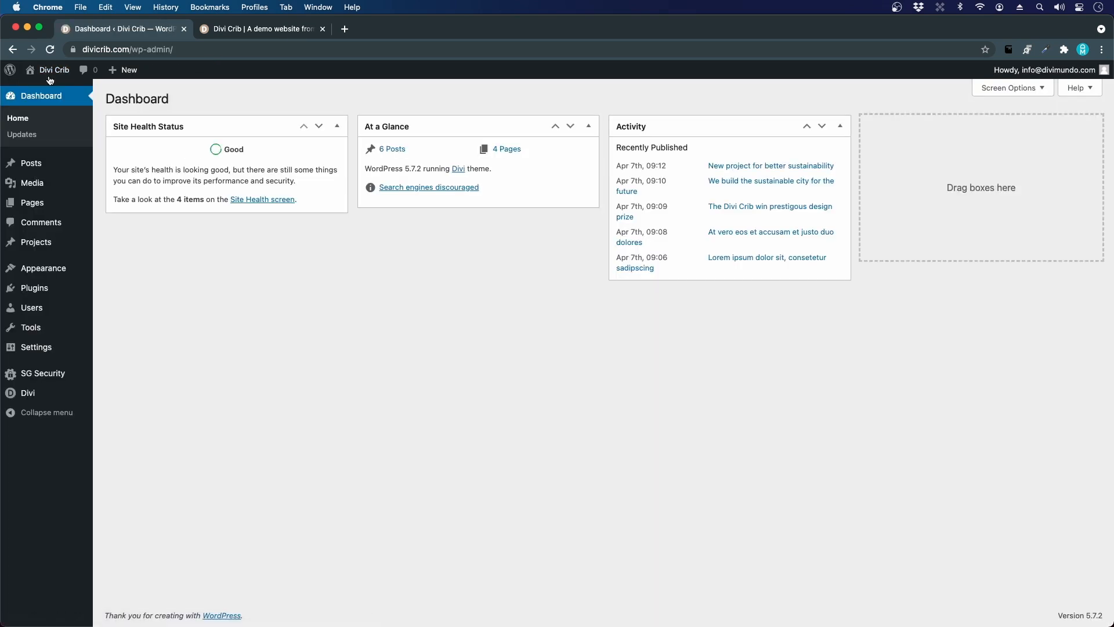
{"action": "mouse_move", "coordinate": [57, 262]}
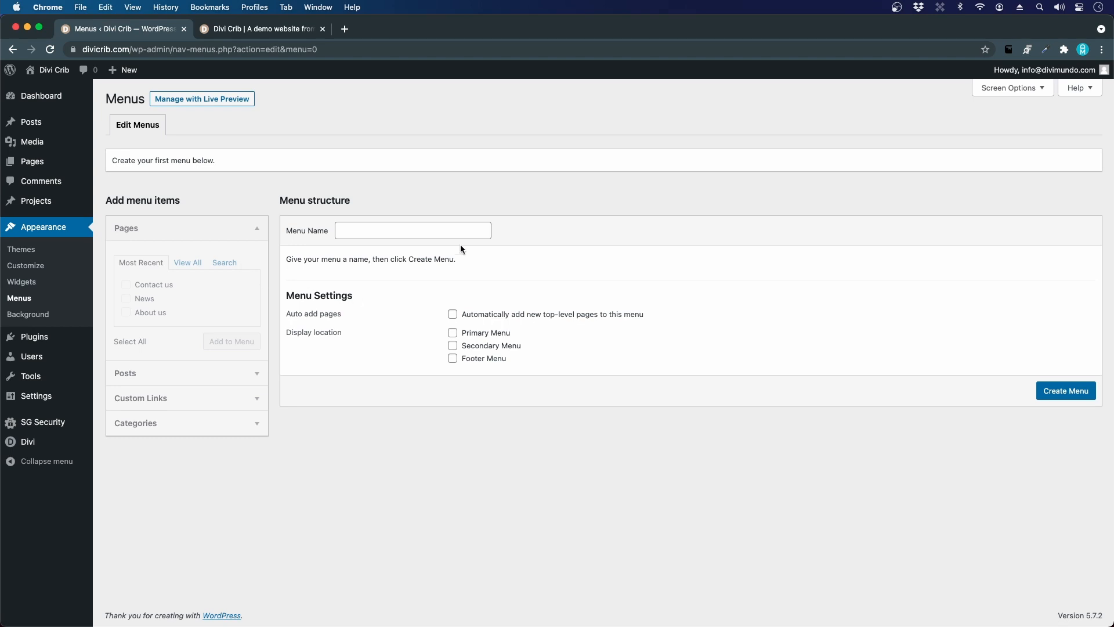
{"action": "left_click", "coordinate": [409, 222]}
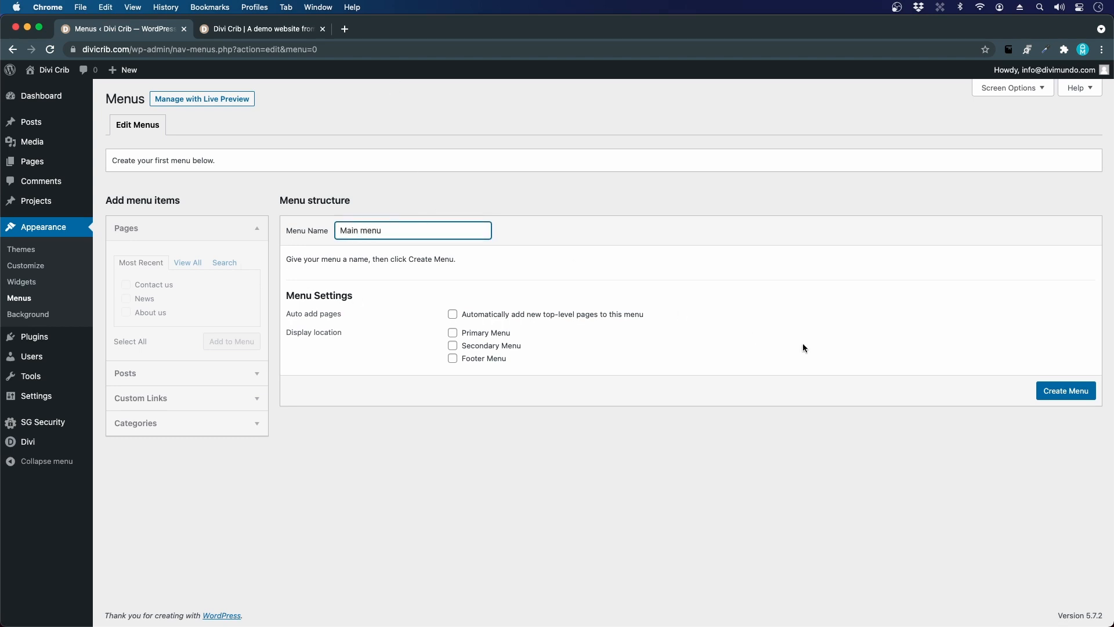
{"action": "left_click", "coordinate": [465, 333]}
{"action": "left_click", "coordinate": [1067, 397]}
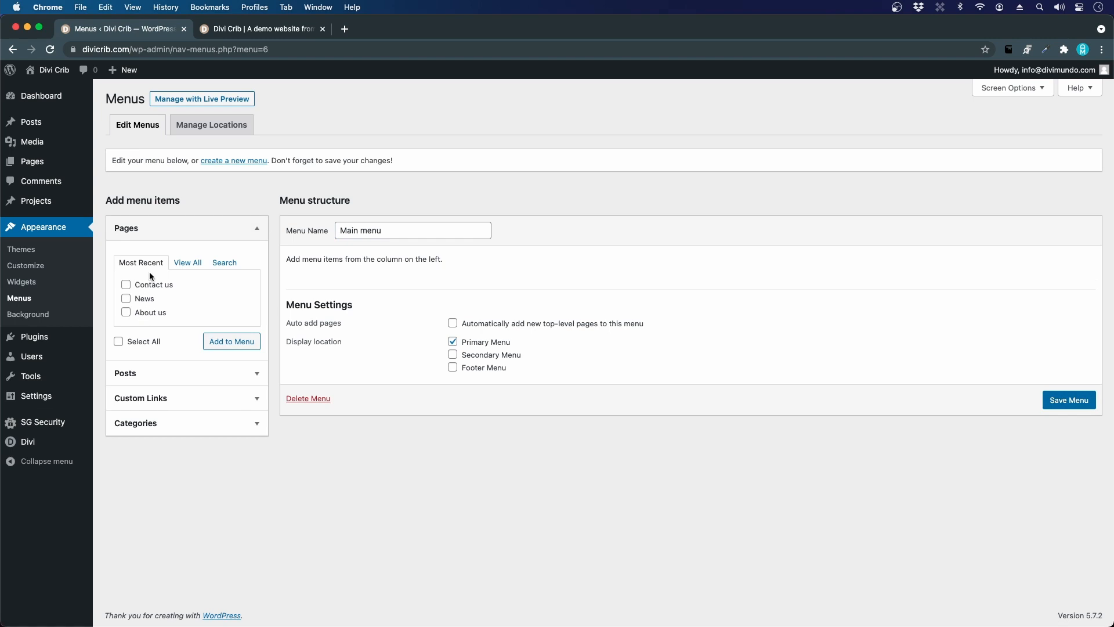
Add all pages (Home, About us, Contact us and News) to the Main menu.
{"action": "left_click", "coordinate": [187, 262]}
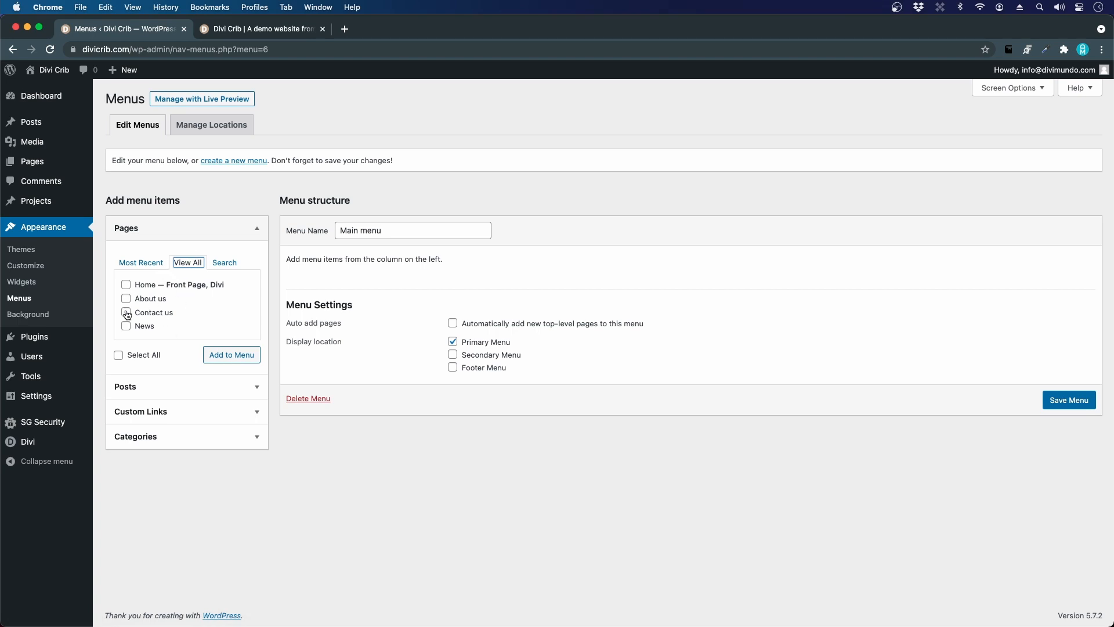
{"action": "left_click", "coordinate": [118, 355]}
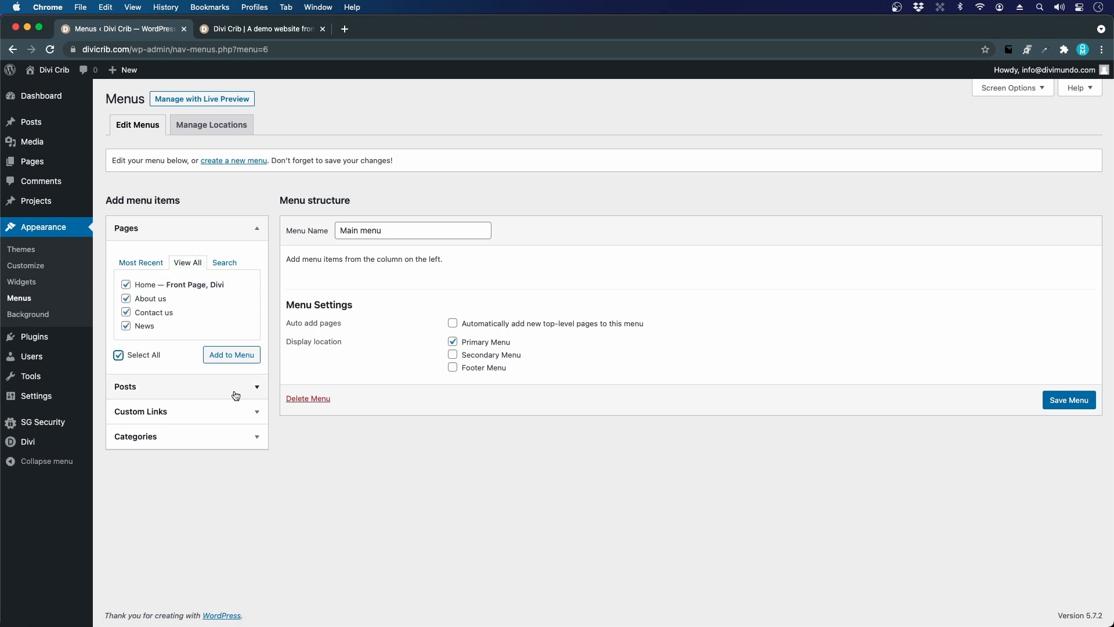
{"action": "left_click", "coordinate": [231, 356]}
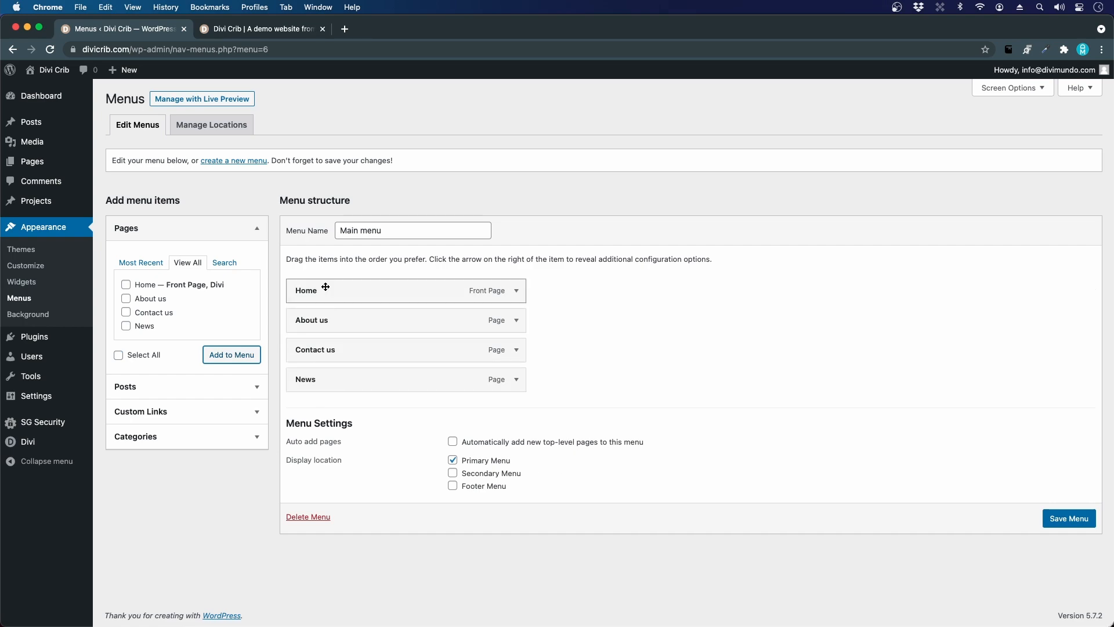
Check the menu order on the demo site in desktop view, closing the developer tools, and move News above Contact us in the Main menu.
{"action": "left_click", "coordinate": [278, 29]}
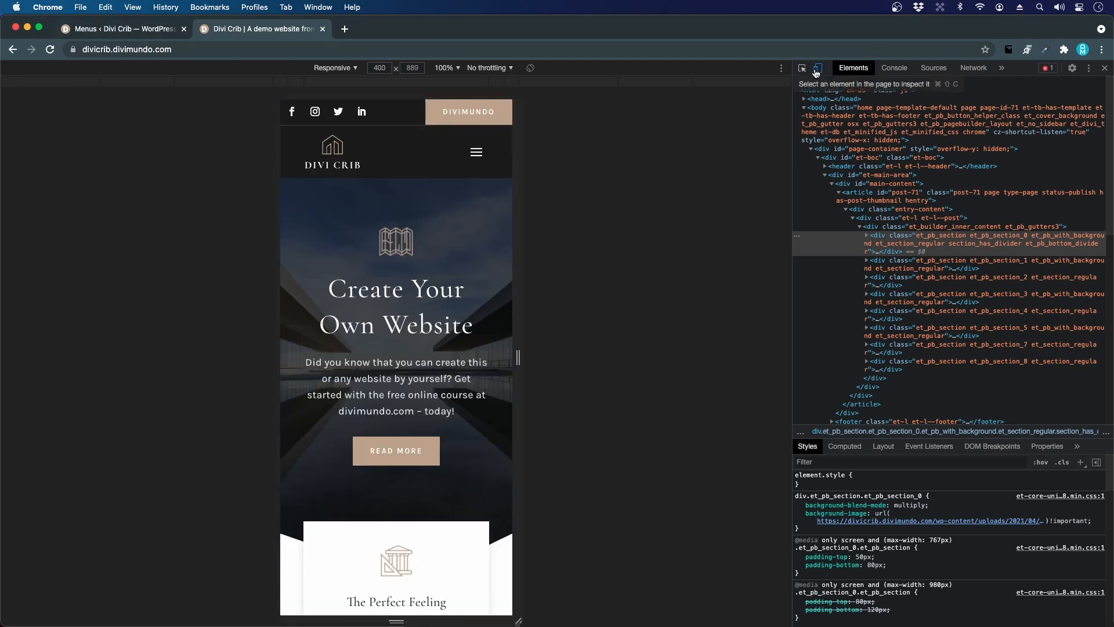
{"action": "left_click", "coordinate": [817, 69]}
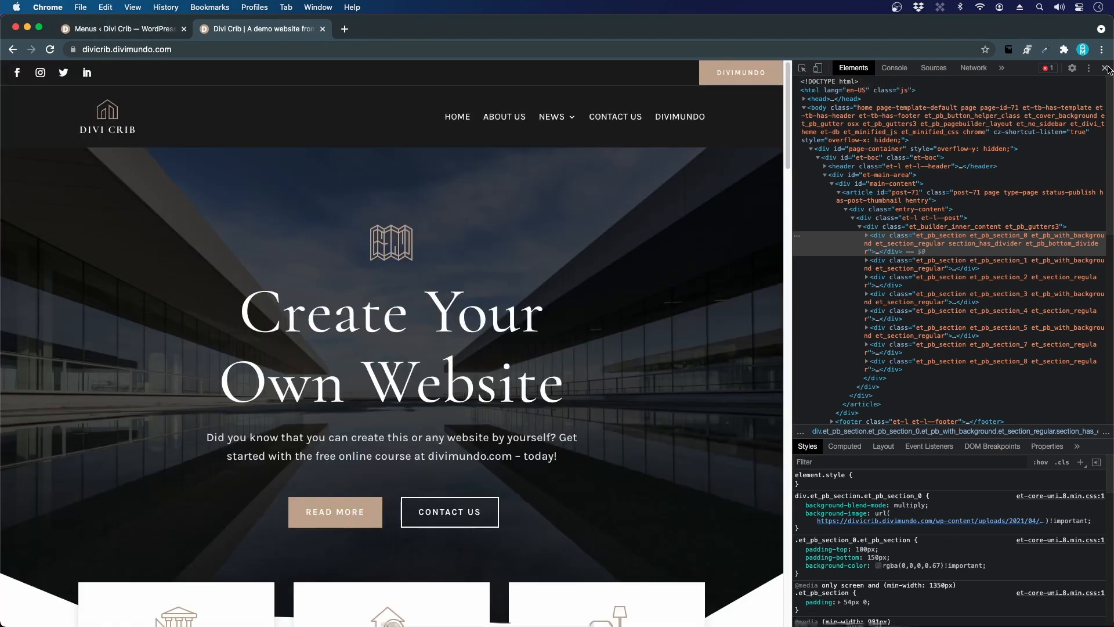
{"action": "left_click", "coordinate": [1105, 67]}
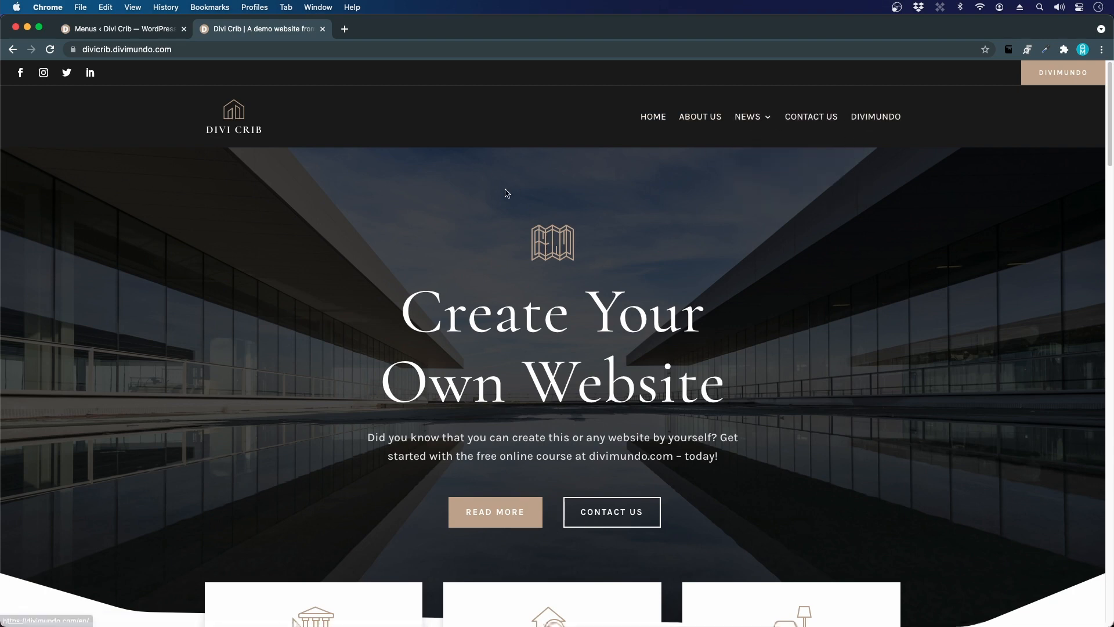
{"action": "left_click", "coordinate": [96, 32]}
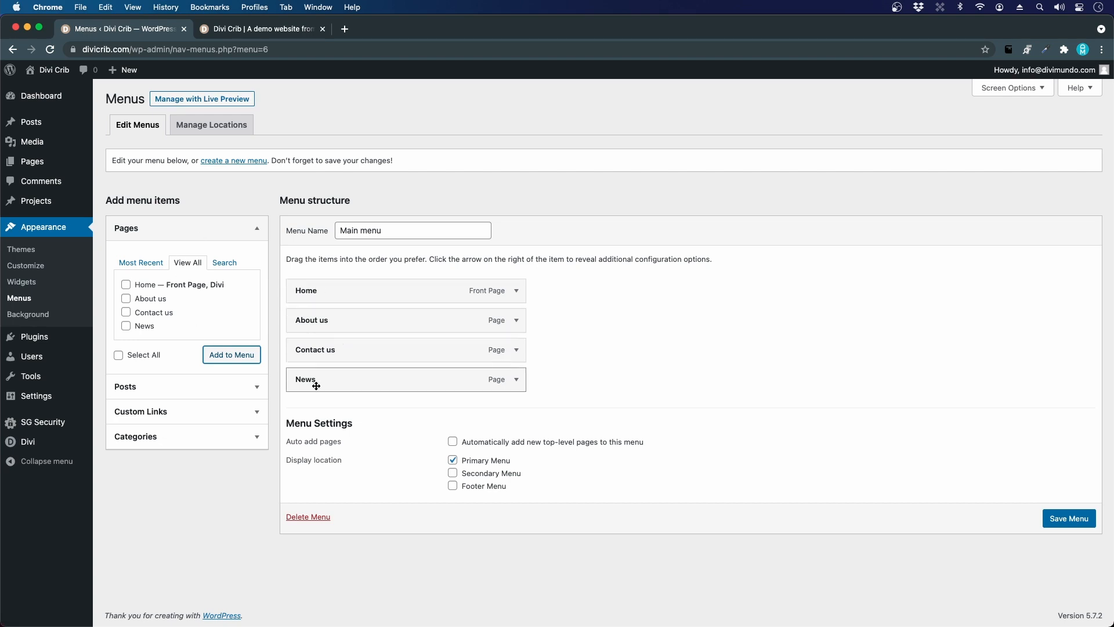
{"action": "left_click_drag", "start_coordinate": [313, 380], "coordinate": [302, 352]}
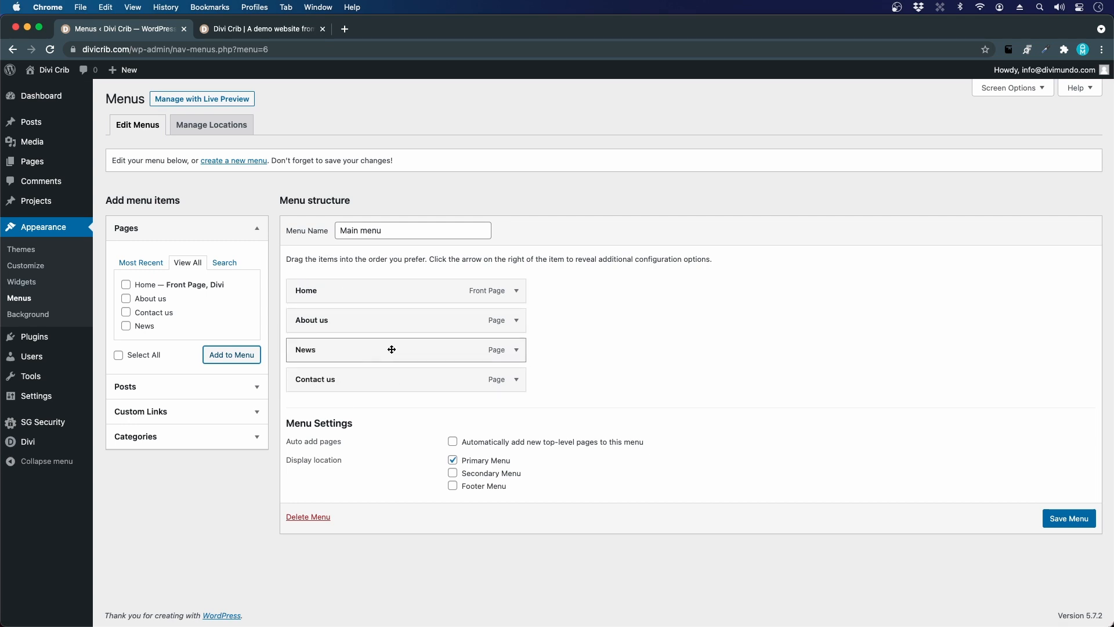
Following the demo site's News submenu, add the Case and Inspiration categories to the Main menu and nest them as sub items under News.
{"action": "left_click", "coordinate": [245, 34]}
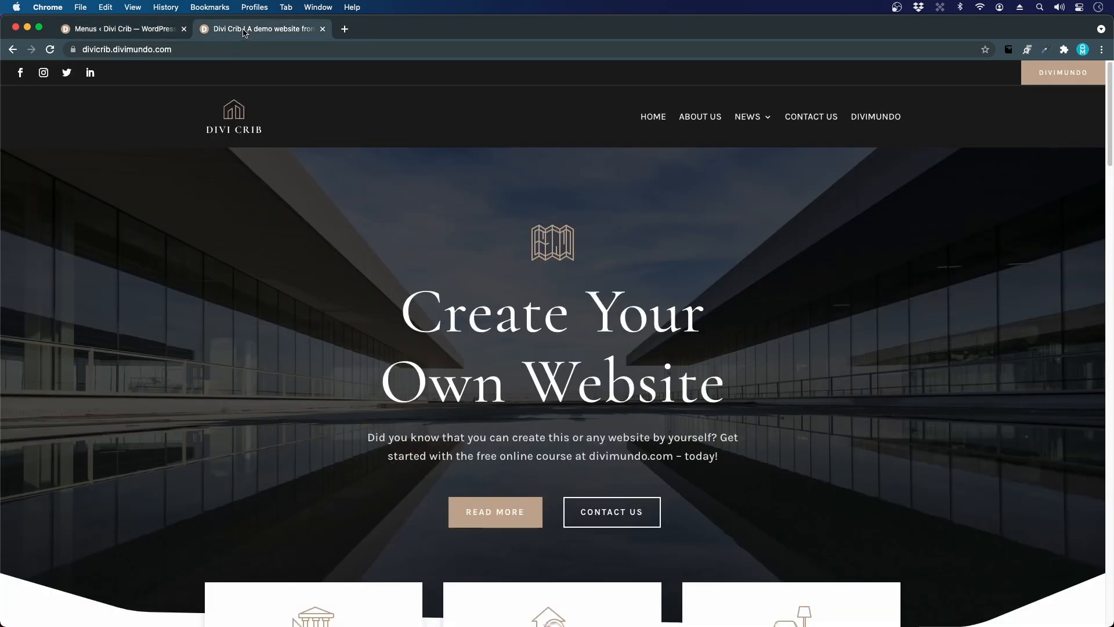
{"action": "mouse_move", "coordinate": [759, 117]}
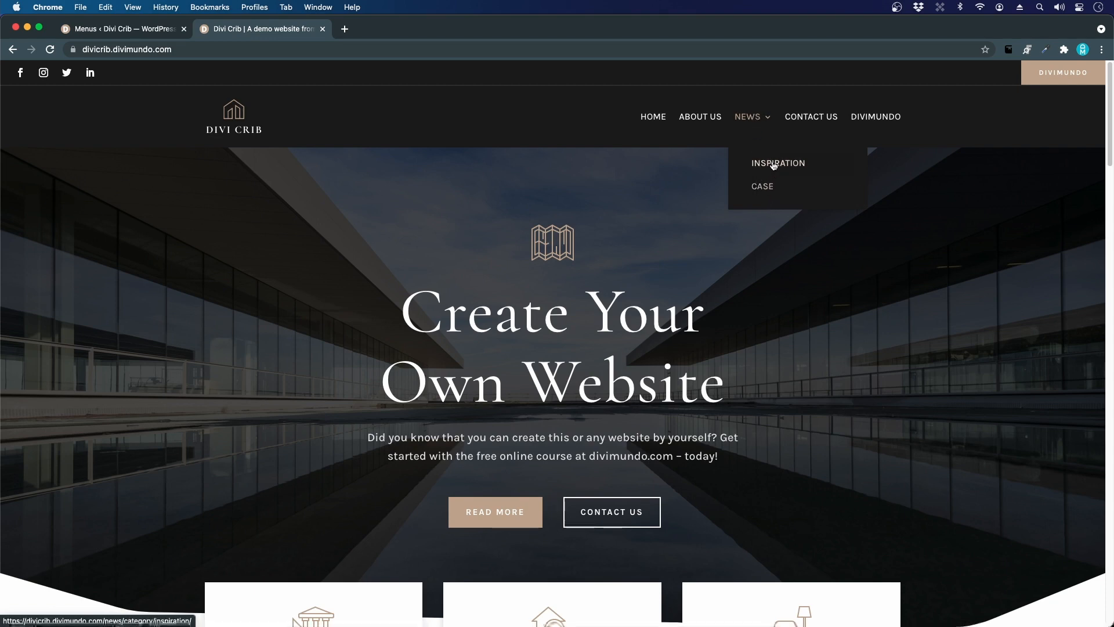
{"action": "left_click", "coordinate": [111, 28]}
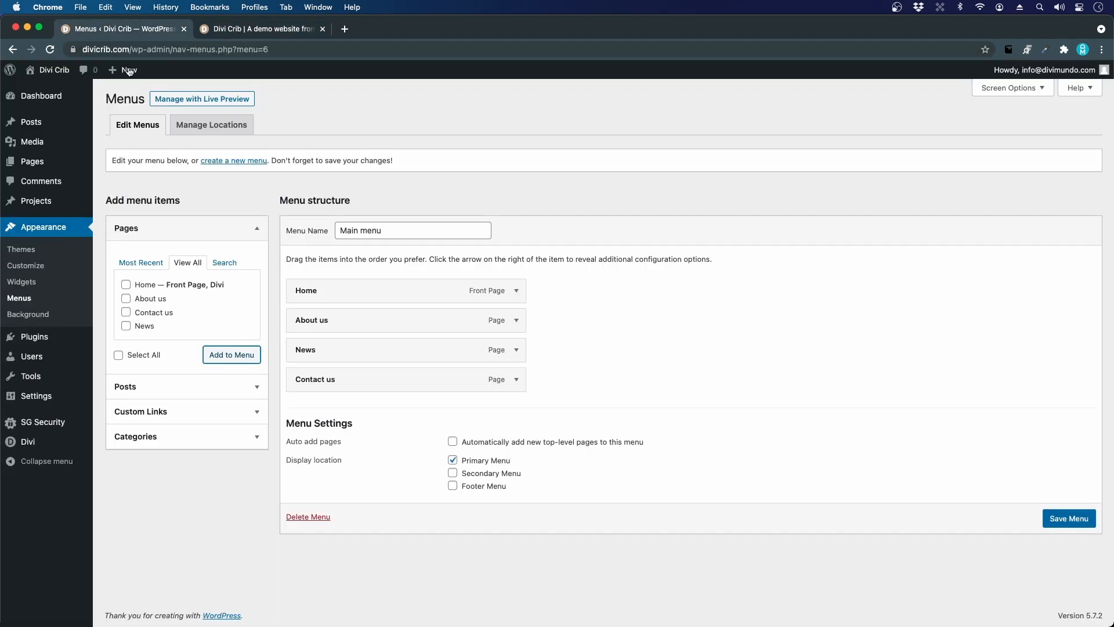
{"action": "left_click", "coordinate": [141, 443]}
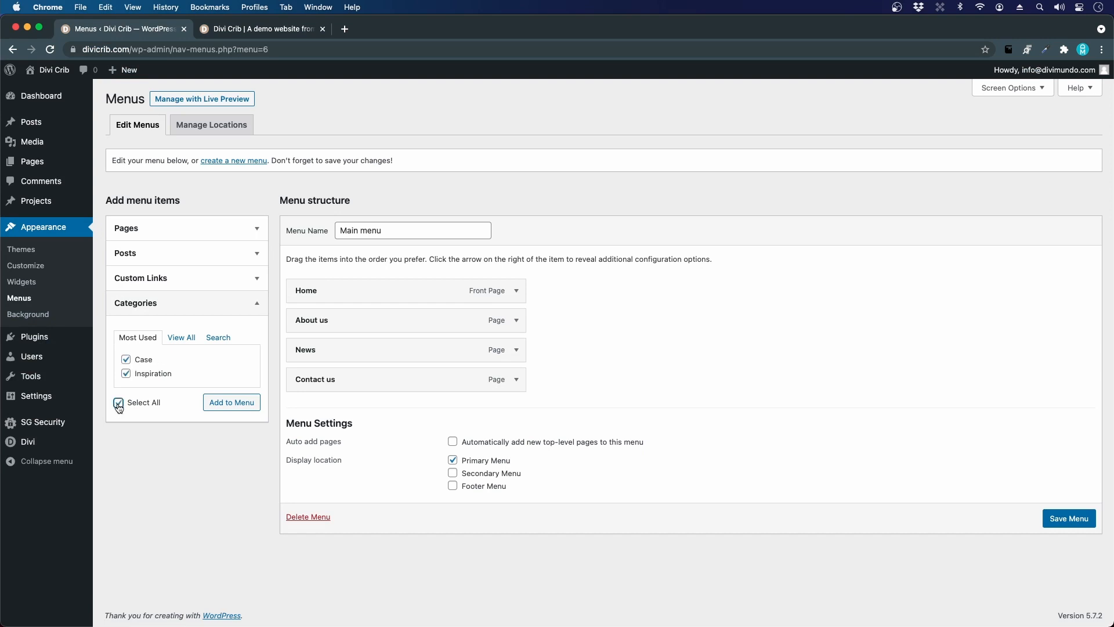
{"action": "left_click", "coordinate": [243, 408]}
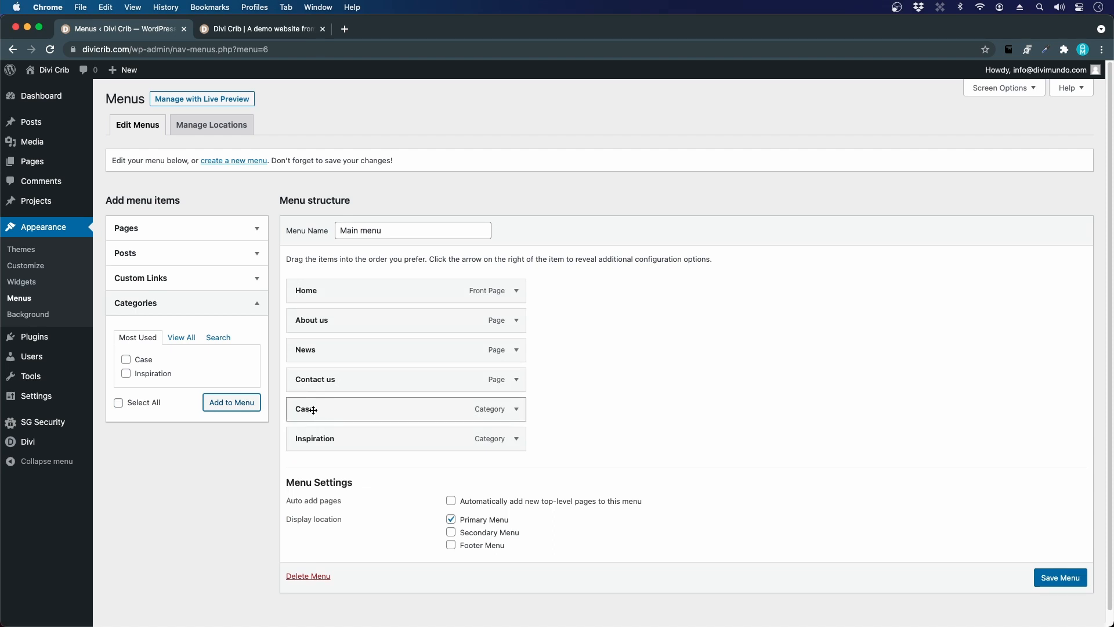
{"action": "left_click_drag", "start_coordinate": [313, 410], "coordinate": [333, 378]}
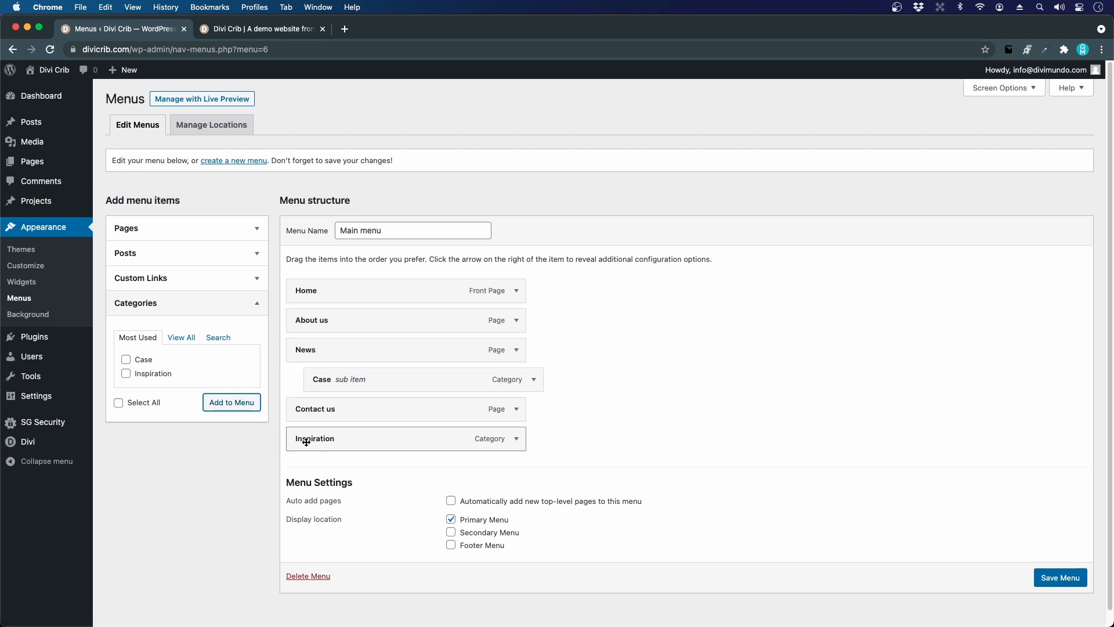
{"action": "left_click_drag", "start_coordinate": [307, 443], "coordinate": [328, 412]}
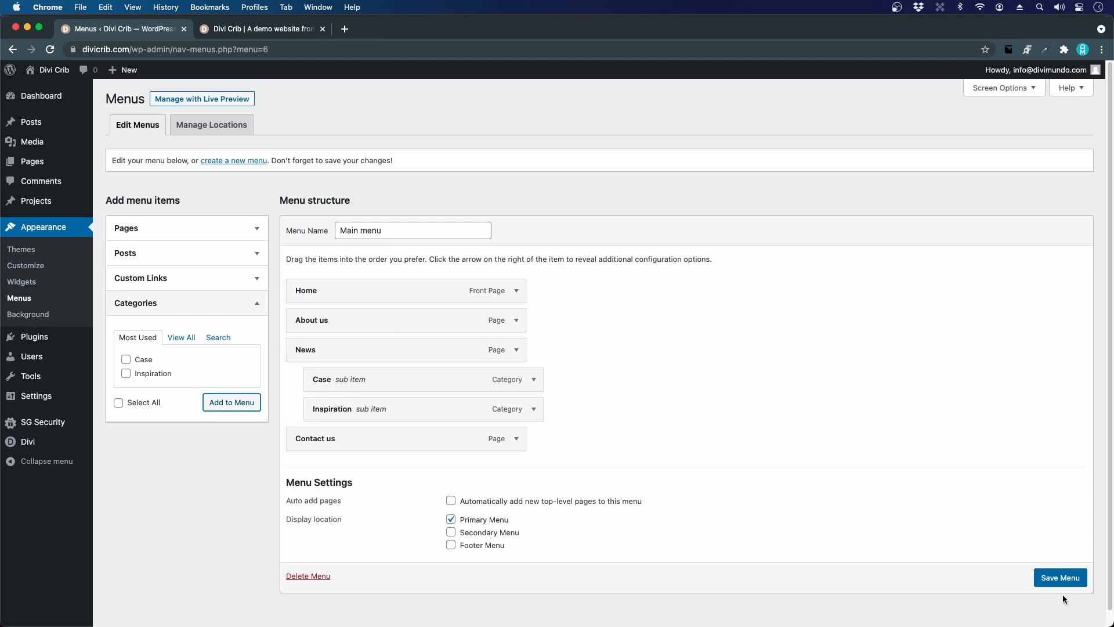
Save the Main menu and open the live site in a new tab to check its navigation.
{"action": "left_click", "coordinate": [1062, 579]}
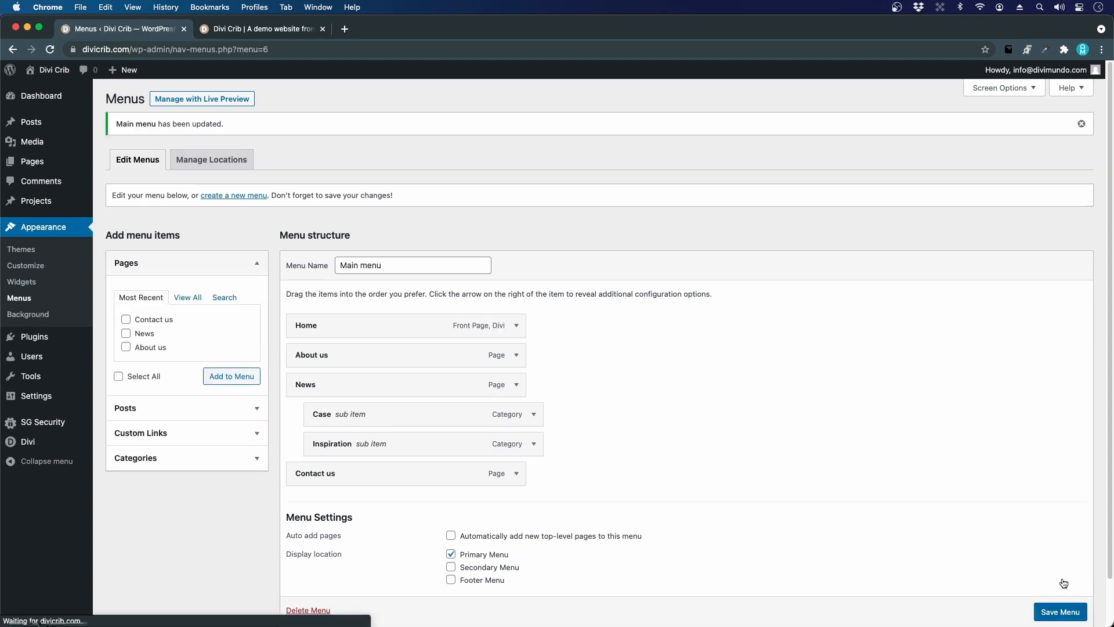
{"action": "mouse_move", "coordinate": [65, 73]}
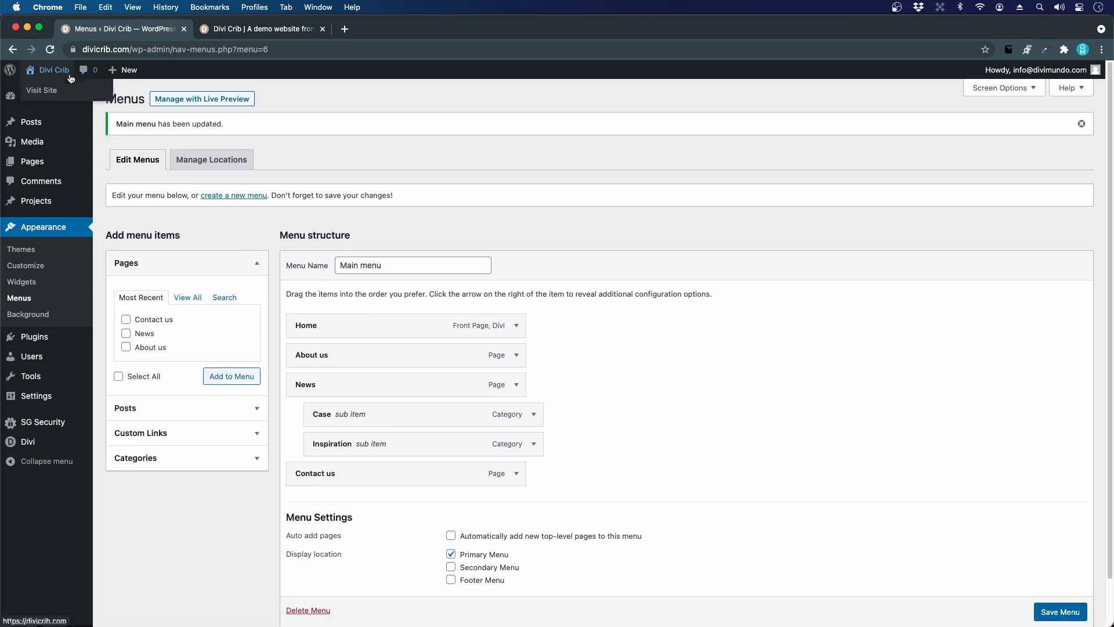
{"action": "left_click", "coordinate": [66, 93], "text": "super"}
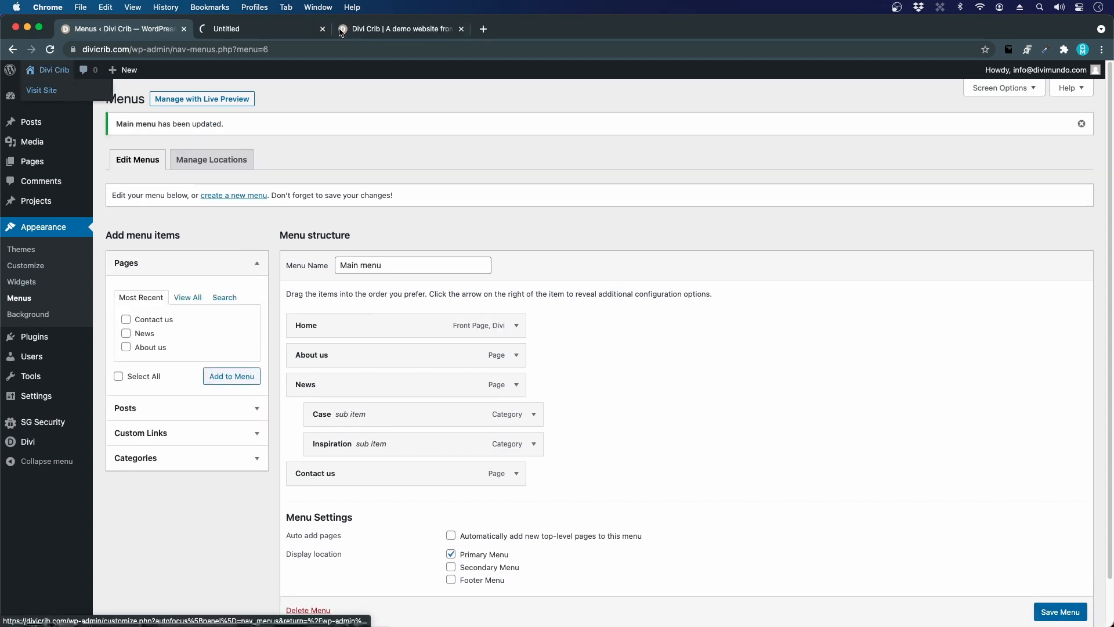
{"action": "left_click", "coordinate": [273, 29]}
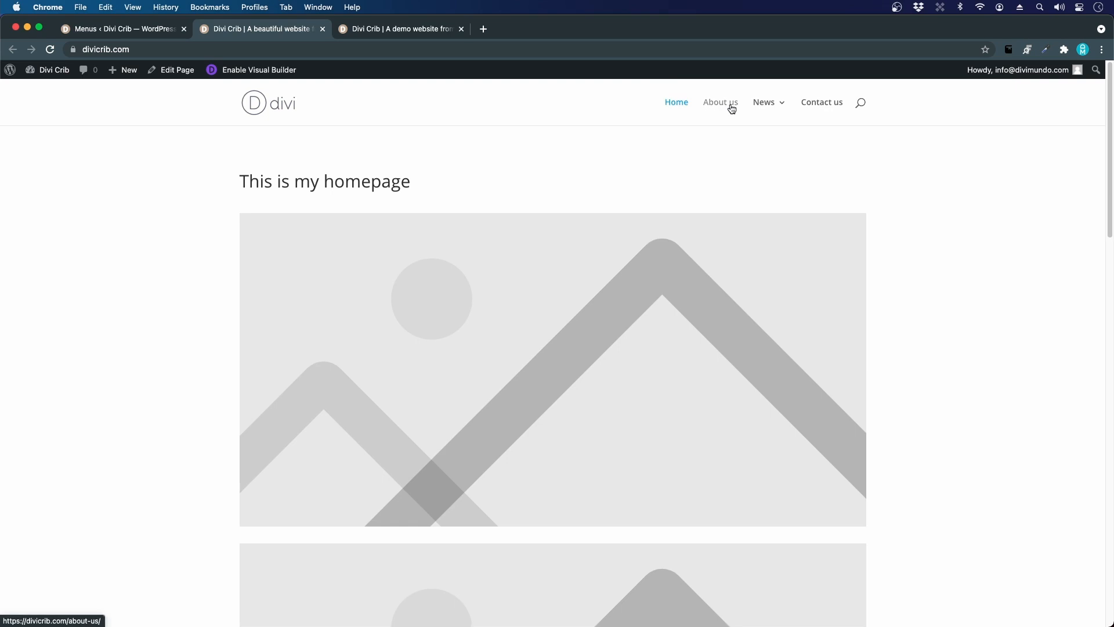
{"action": "mouse_move", "coordinate": [761, 110]}
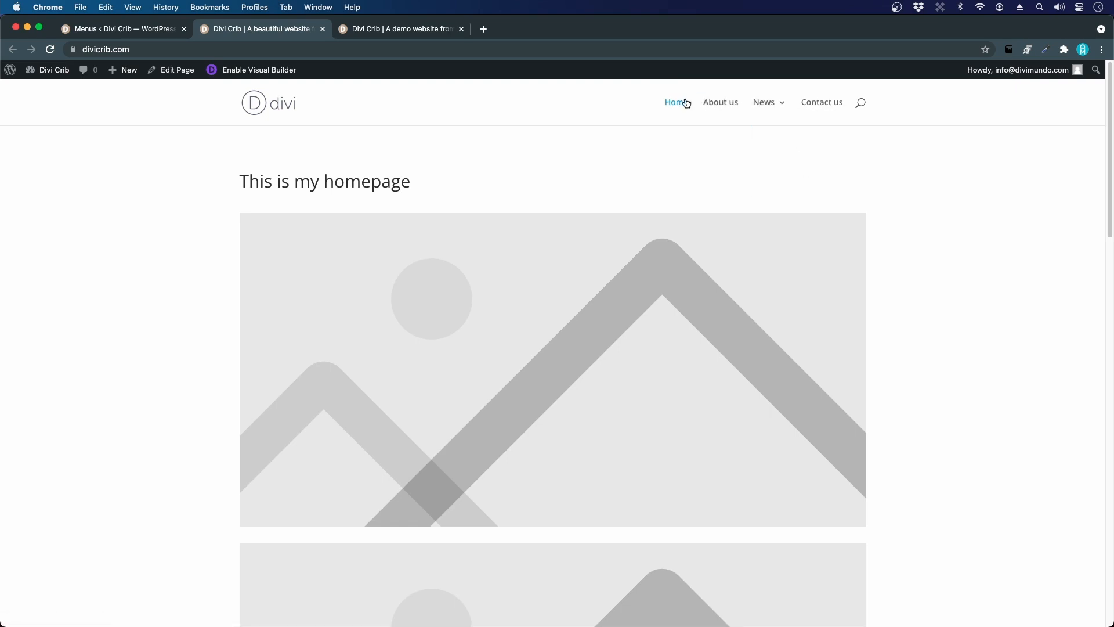
{"action": "left_click", "coordinate": [364, 25]}
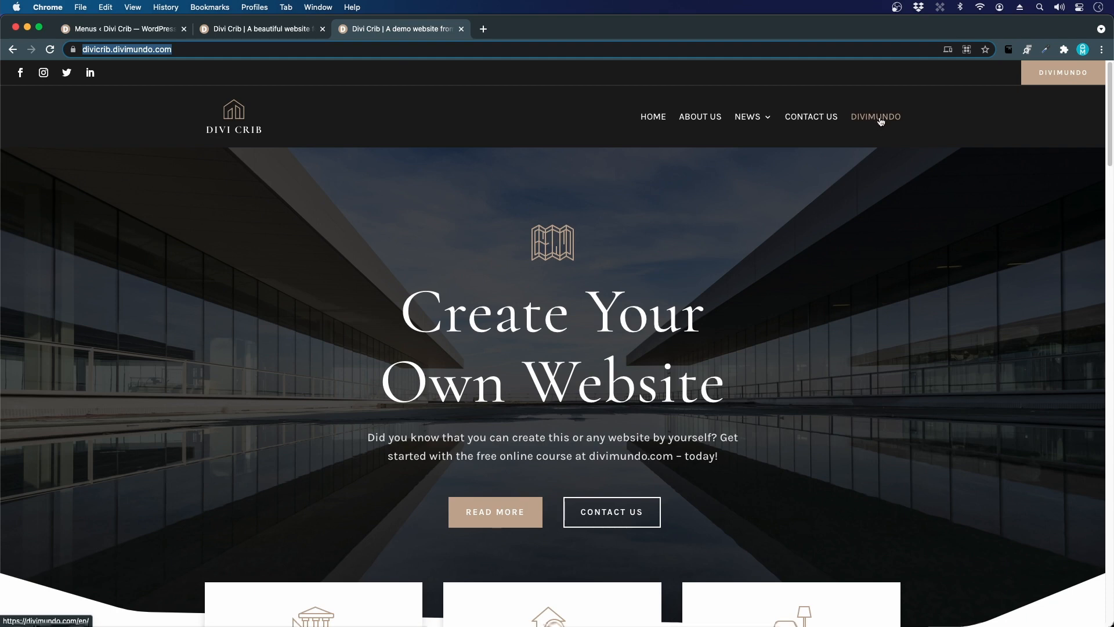
{"action": "left_click", "coordinate": [128, 32]}
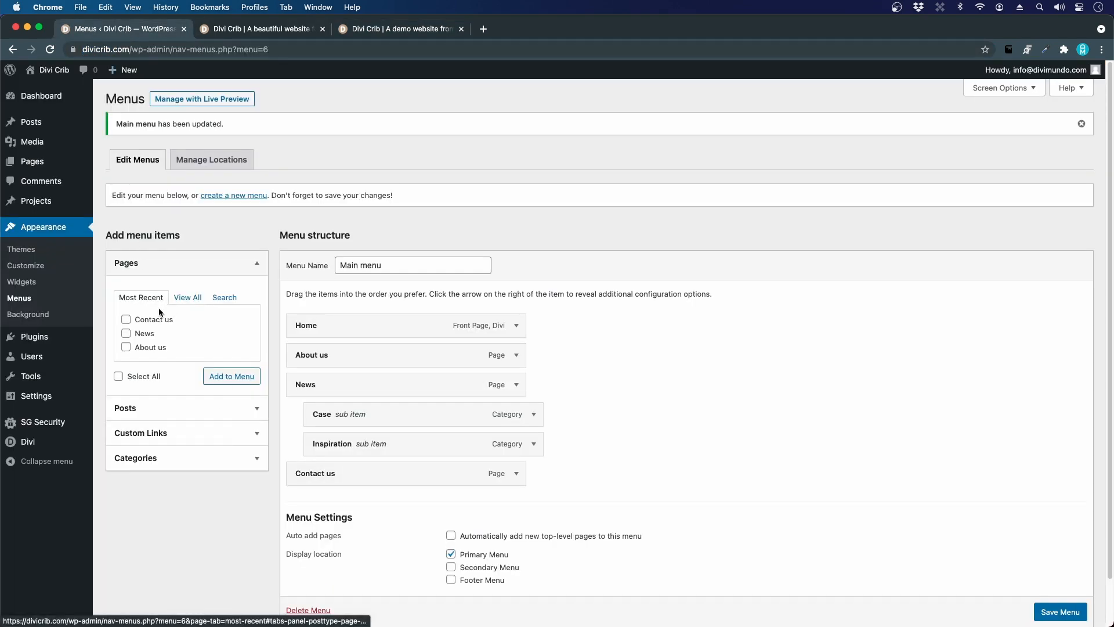
{"action": "left_click", "coordinate": [141, 434]}
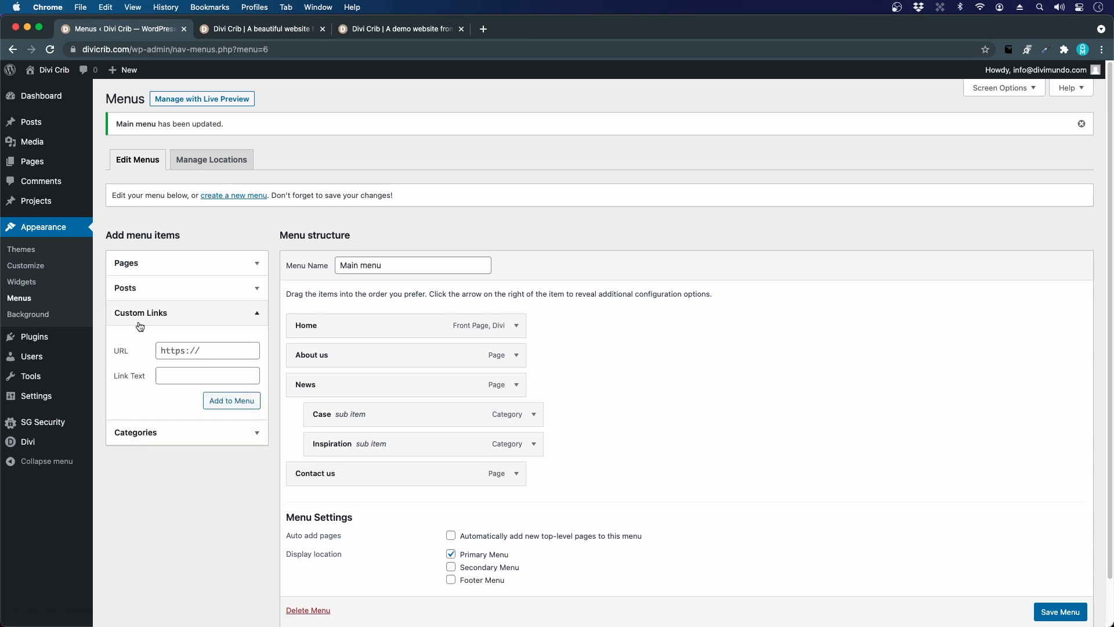
{"action": "left_click", "coordinate": [196, 358]}
{"action": "type", "text": "https:"}
{"action": "type", "text": "//divimundo.com/en/"}
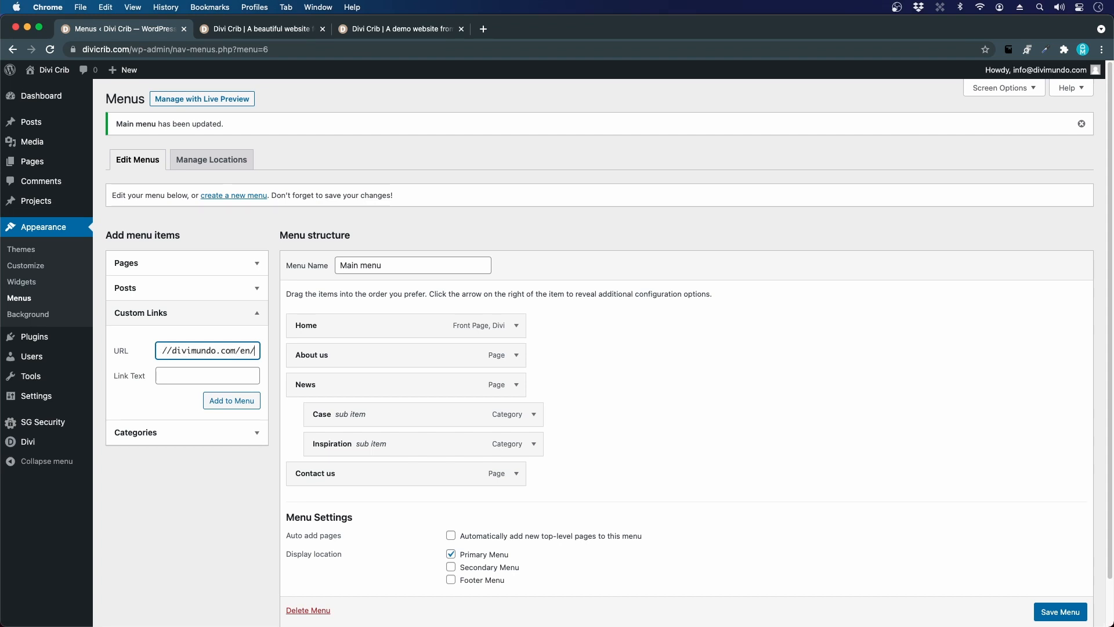
{"action": "left_click", "coordinate": [202, 369]}
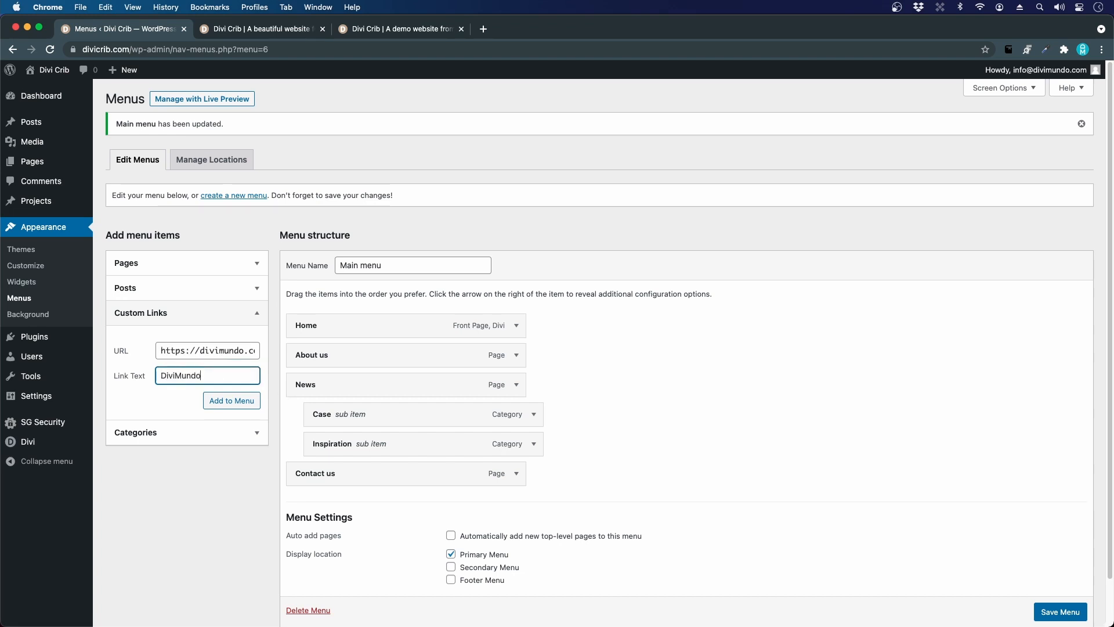
{"action": "type", "text": "DiviMundo"}
{"action": "left_click", "coordinate": [216, 401]}
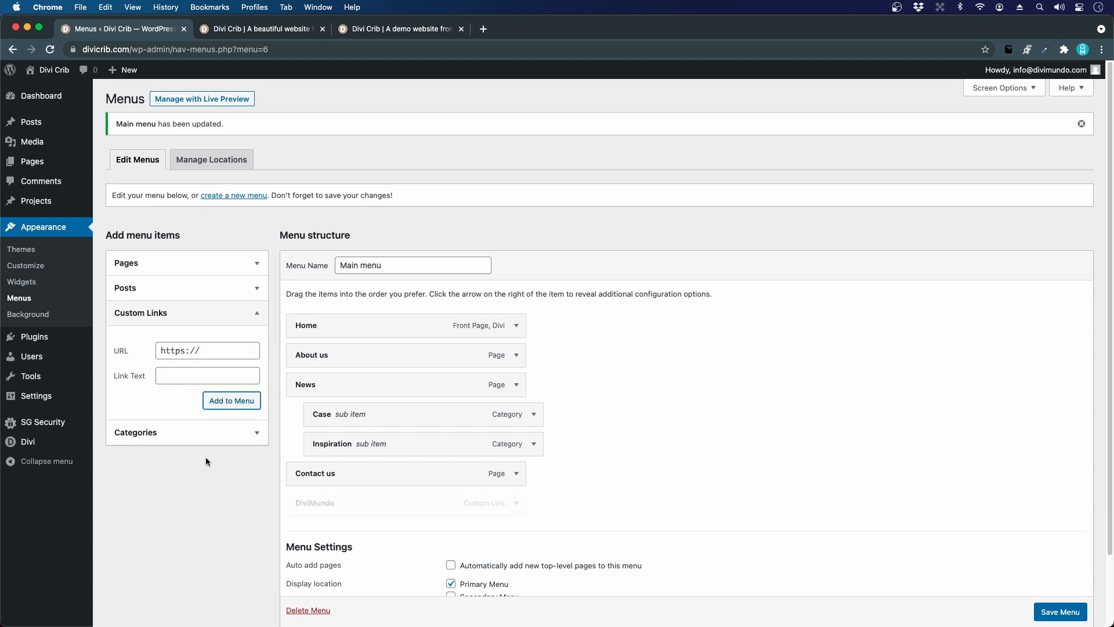
Show the Link Target property for menu items, set the DiviMundo item to open in a new tab, and save the menu.
{"action": "left_click", "coordinate": [516, 503]}
{"action": "scroll", "coordinate": [624, 503], "scroll_direction": "down", "scroll_amount": 3}
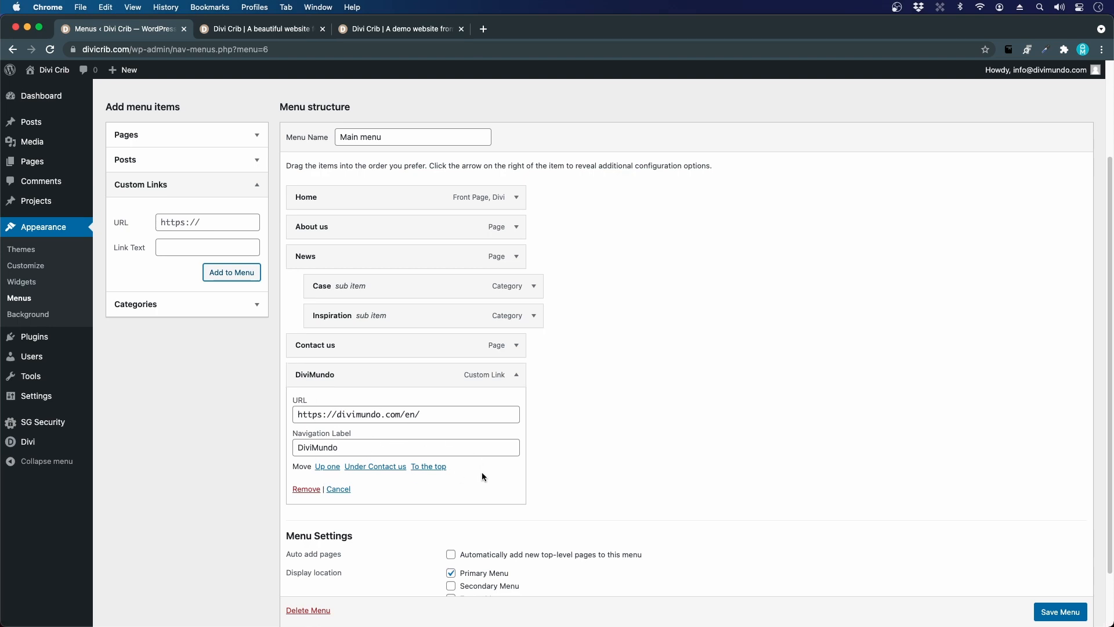
{"action": "scroll", "coordinate": [482, 473], "scroll_direction": "up", "scroll_amount": 2}
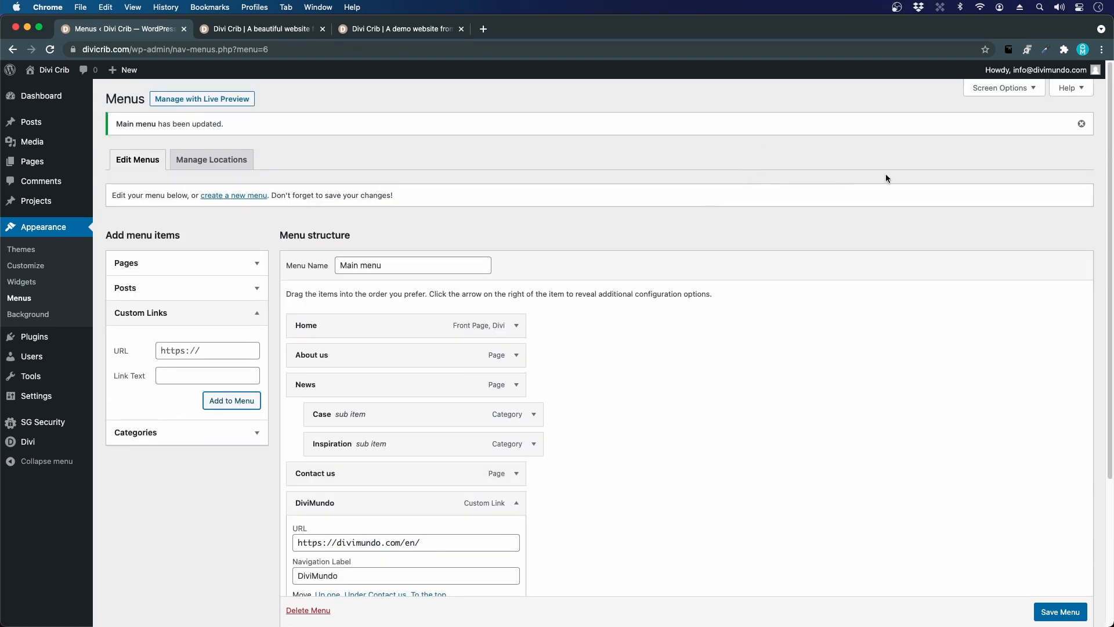
{"action": "left_click", "coordinate": [995, 93]}
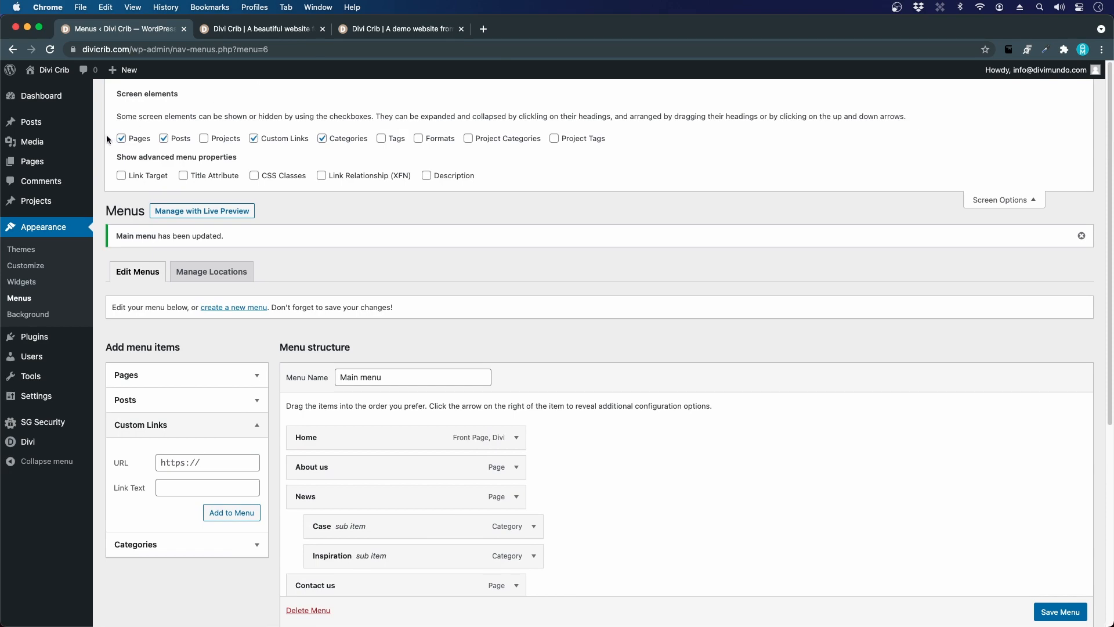
{"action": "left_click", "coordinate": [132, 177]}
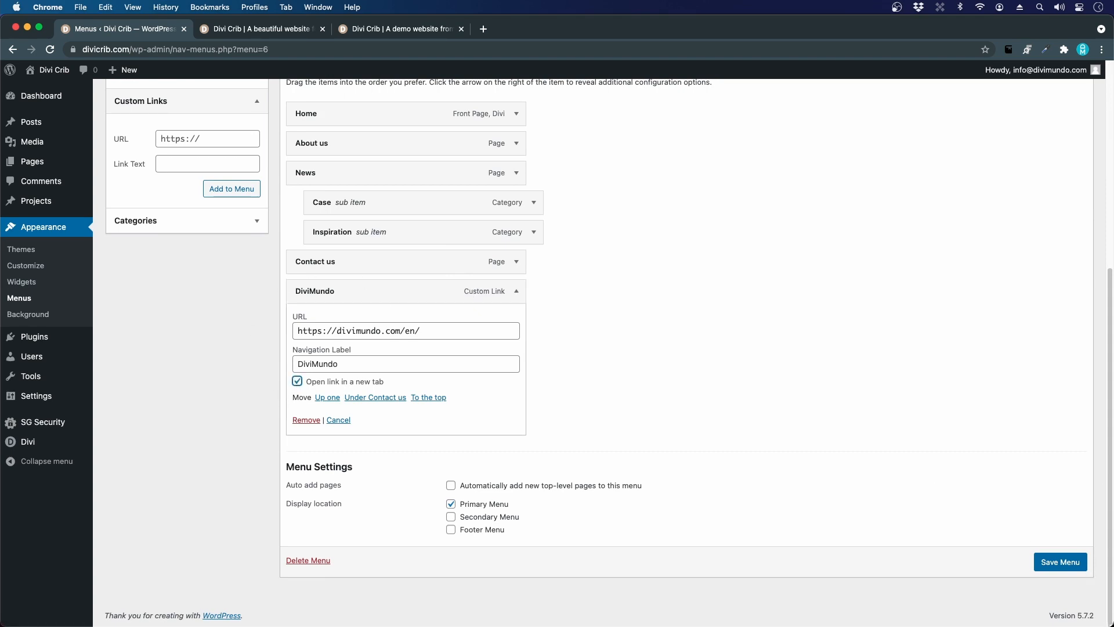
{"action": "left_click", "coordinate": [1060, 562]}
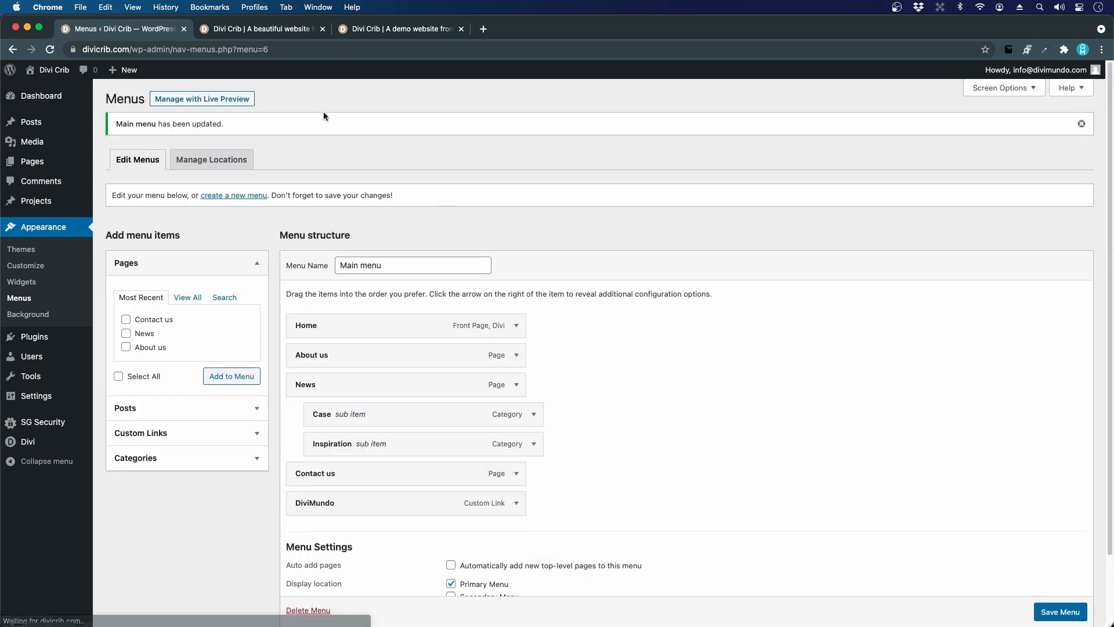
Reload the live site and test the DiviMundo menu link, closing the tab it opens.
{"action": "left_click", "coordinate": [240, 27]}
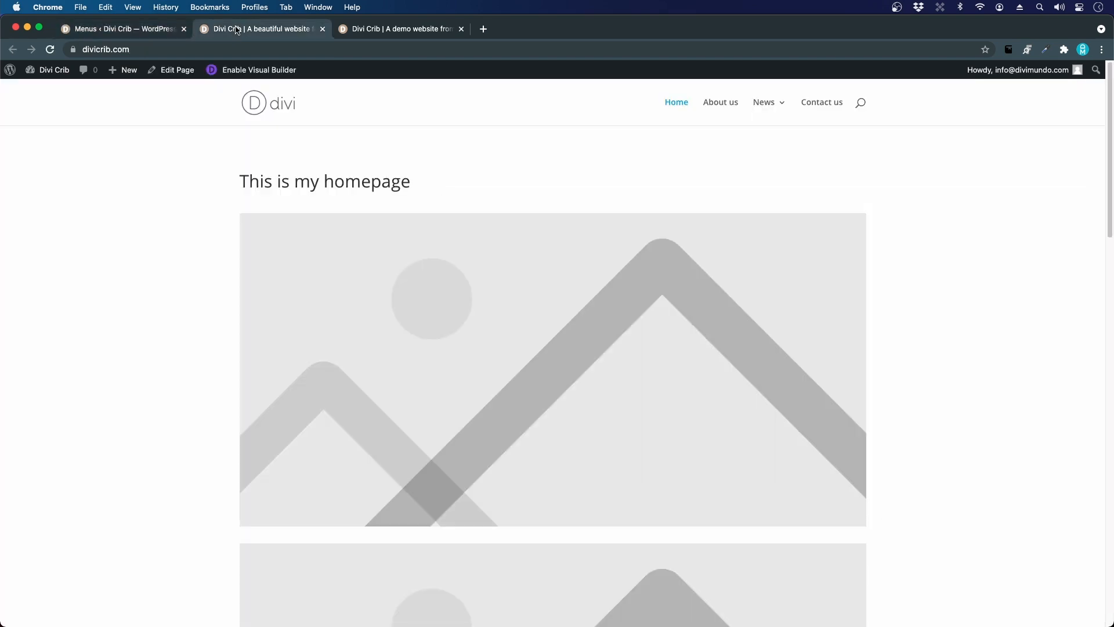
{"action": "left_click", "coordinate": [50, 50]}
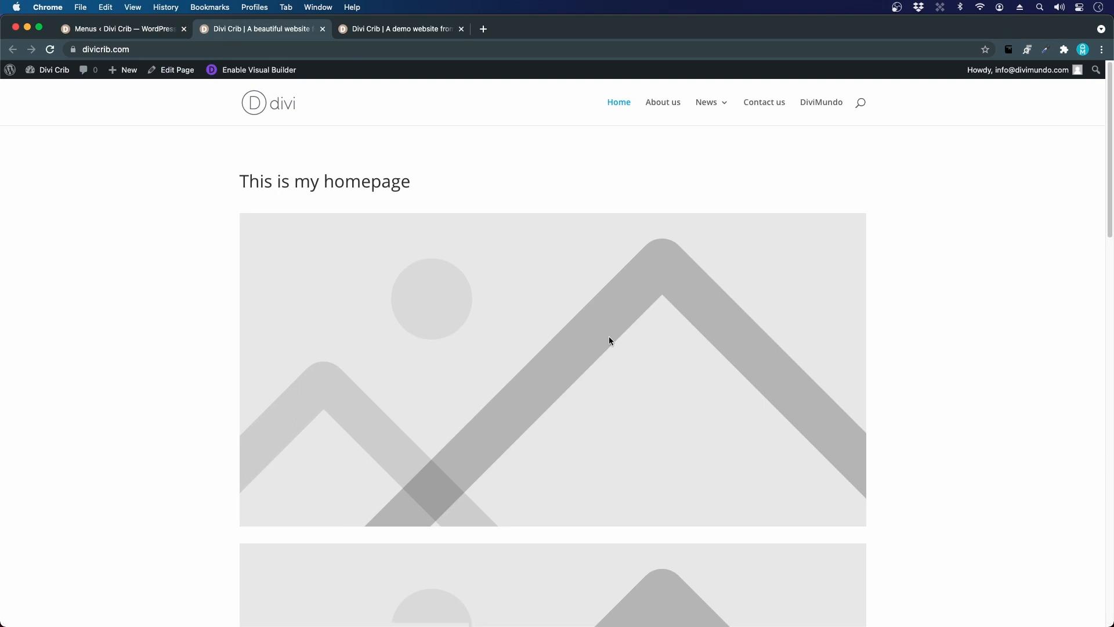
{"action": "left_click", "coordinate": [822, 106]}
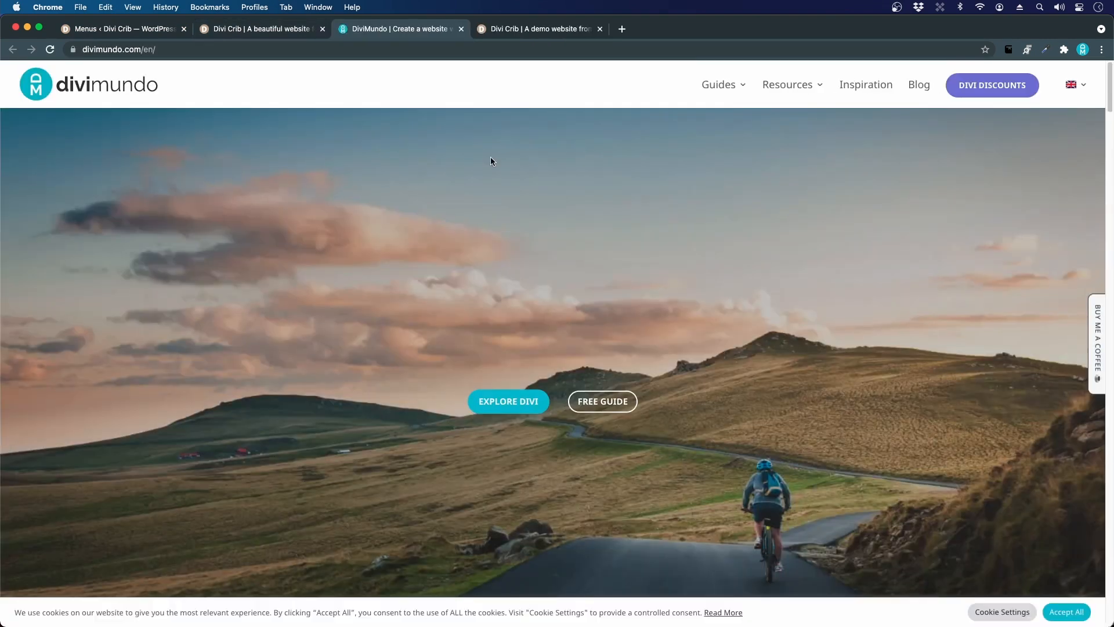
{"action": "left_click", "coordinate": [460, 29]}
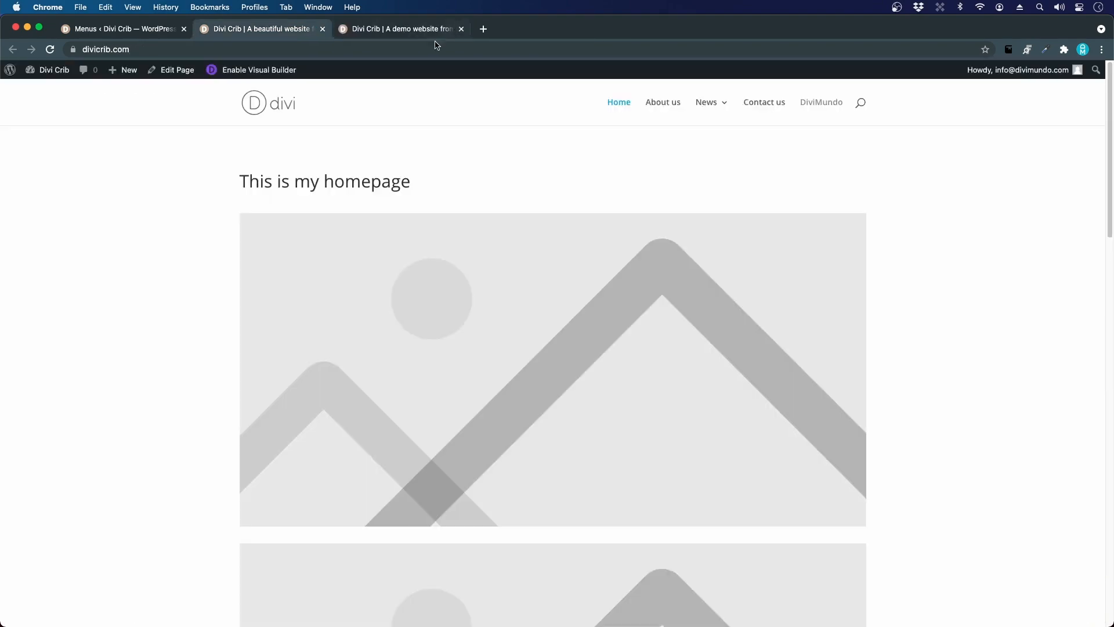
Return to the site's admin, open the Divi Theme Builder and start building a Global Header from scratch.
{"action": "left_click", "coordinate": [152, 29]}
{"action": "scroll", "coordinate": [640, 390], "scroll_direction": "down", "scroll_amount": 3}
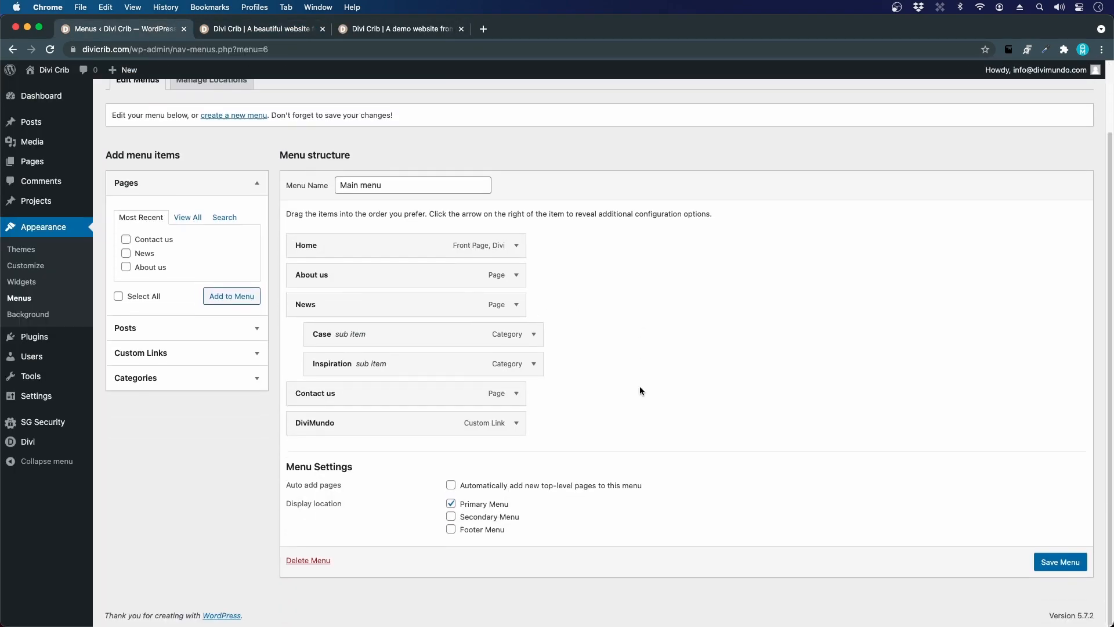
{"action": "scroll", "coordinate": [640, 388], "scroll_direction": "up", "scroll_amount": 3}
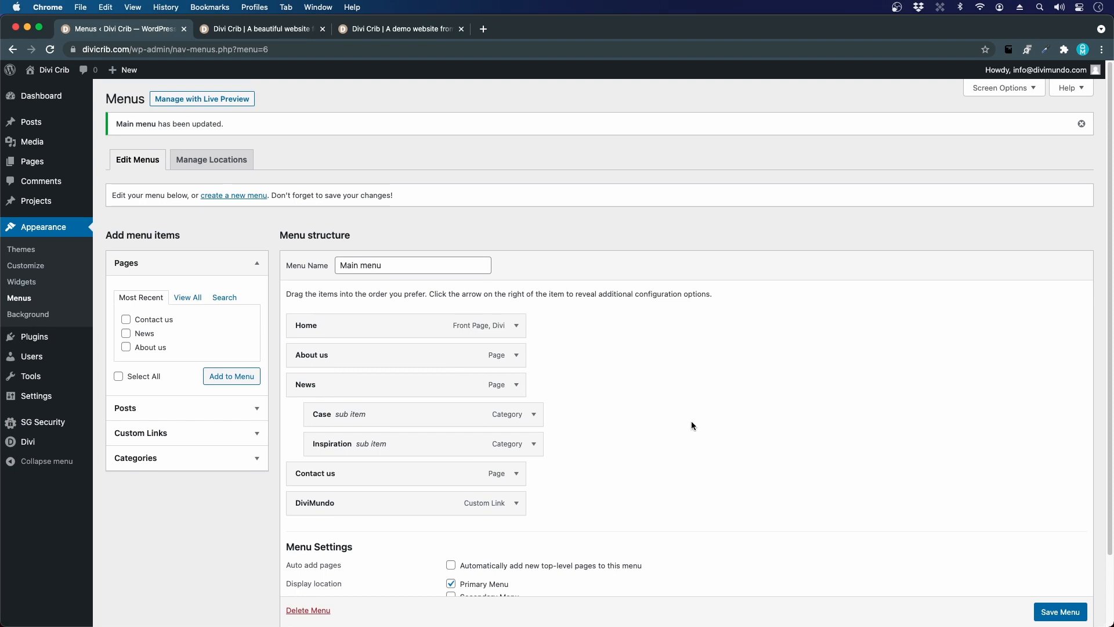
{"action": "scroll", "coordinate": [1061, 609], "scroll_direction": "down", "scroll_amount": 1}
{"action": "scroll", "coordinate": [135, 267], "scroll_direction": "up", "scroll_amount": 1}
{"action": "mouse_move", "coordinate": [32, 445]}
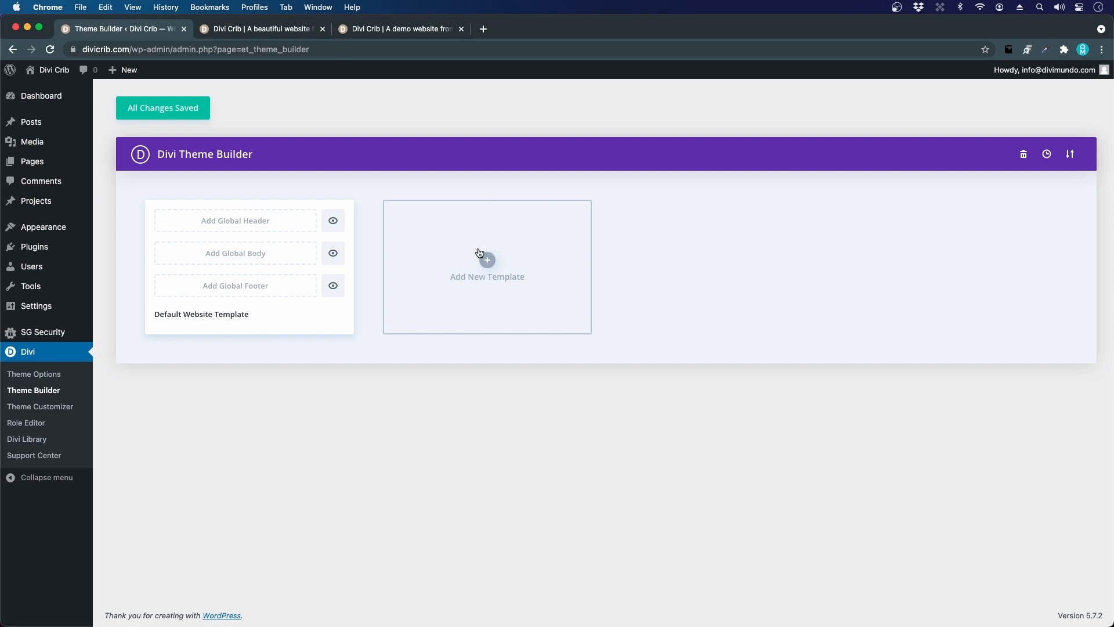
{"action": "left_click", "coordinate": [198, 226]}
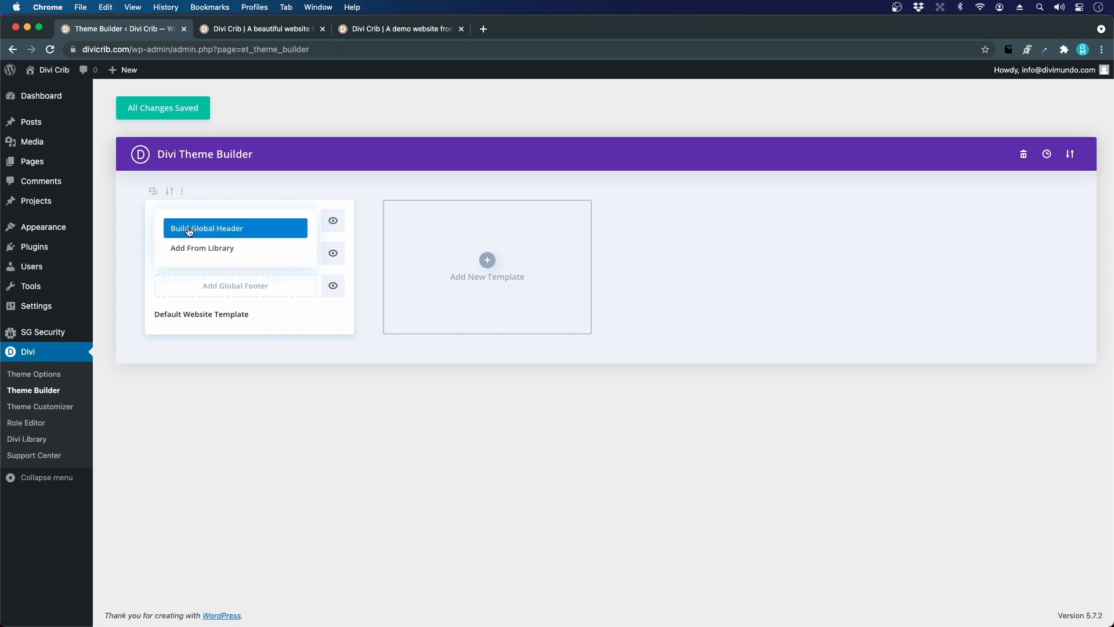
{"action": "left_click", "coordinate": [245, 234]}
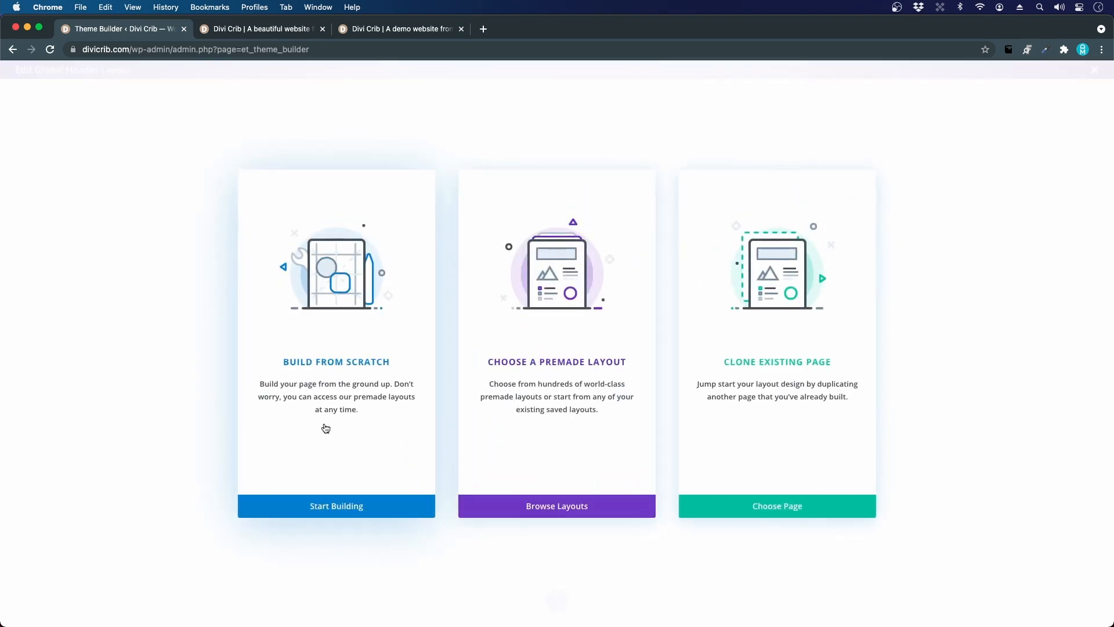
{"action": "left_click", "coordinate": [332, 511]}
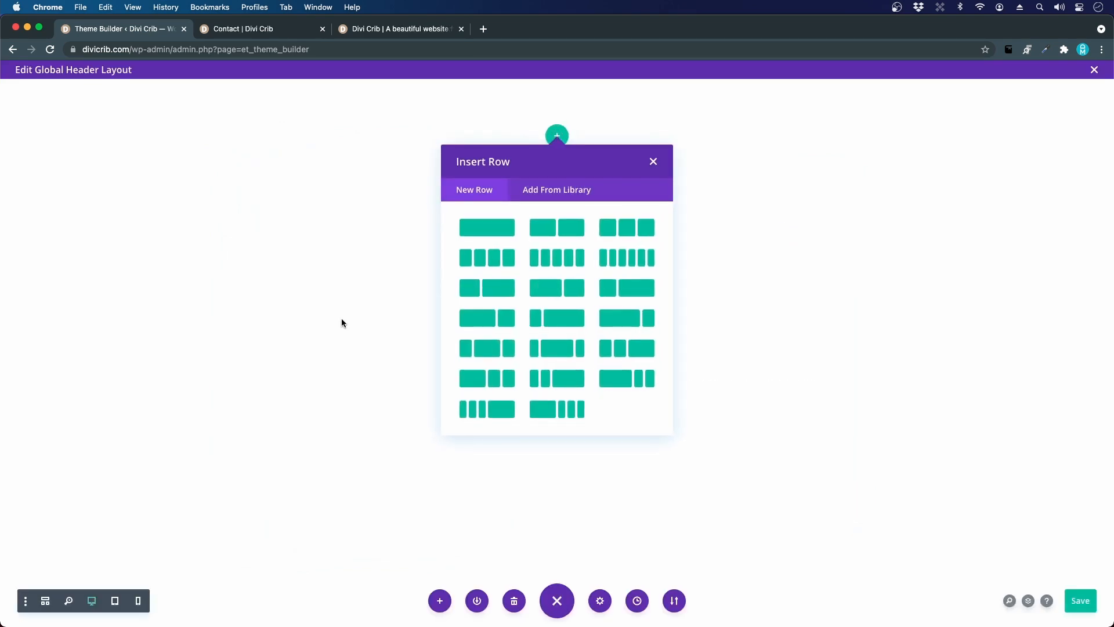
Insert a single-column row in the global header and add a Menu module to it.
{"action": "left_click", "coordinate": [510, 235]}
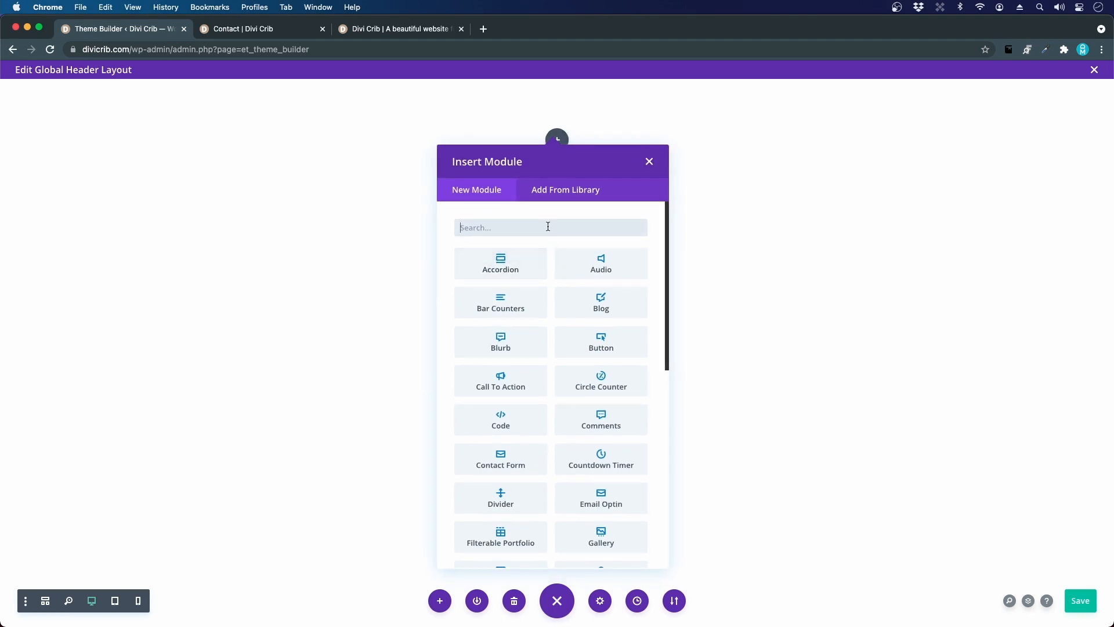
{"action": "type", "text": "menu"}
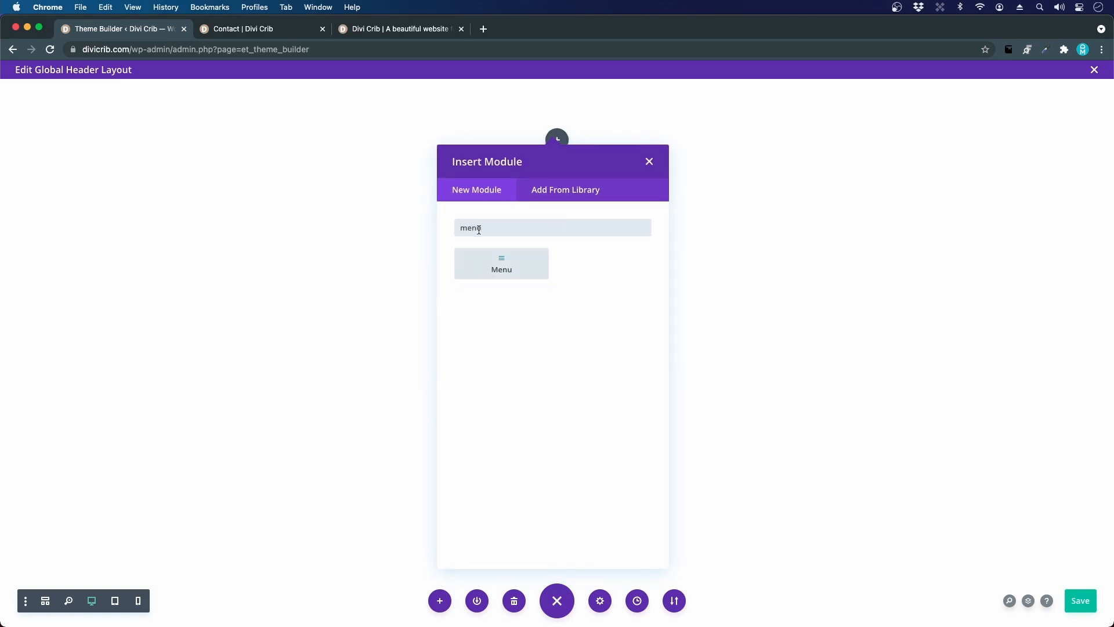
{"action": "left_click", "coordinate": [503, 269]}
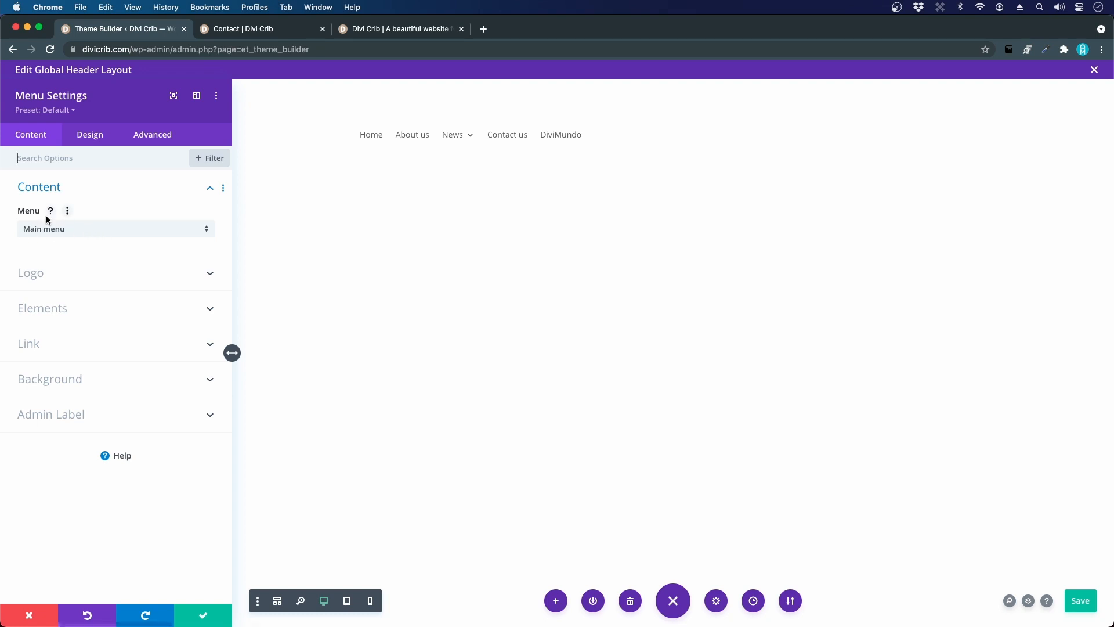
Set the Menu module's logo to the divi-crib.png image from the media library.
{"action": "left_click", "coordinate": [43, 272]}
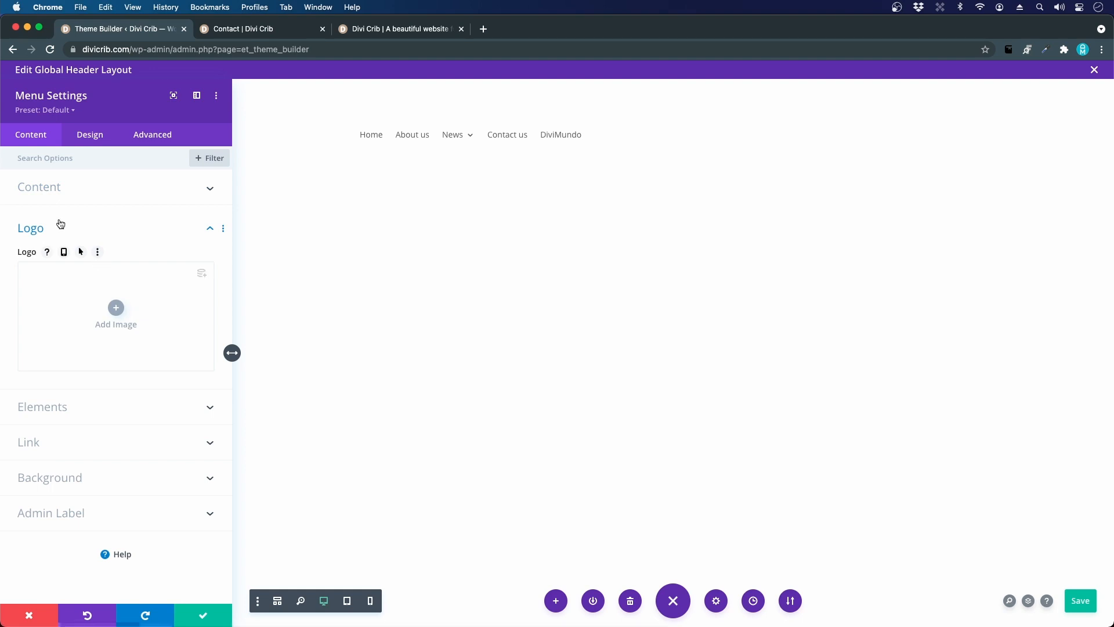
{"action": "left_click", "coordinate": [108, 306]}
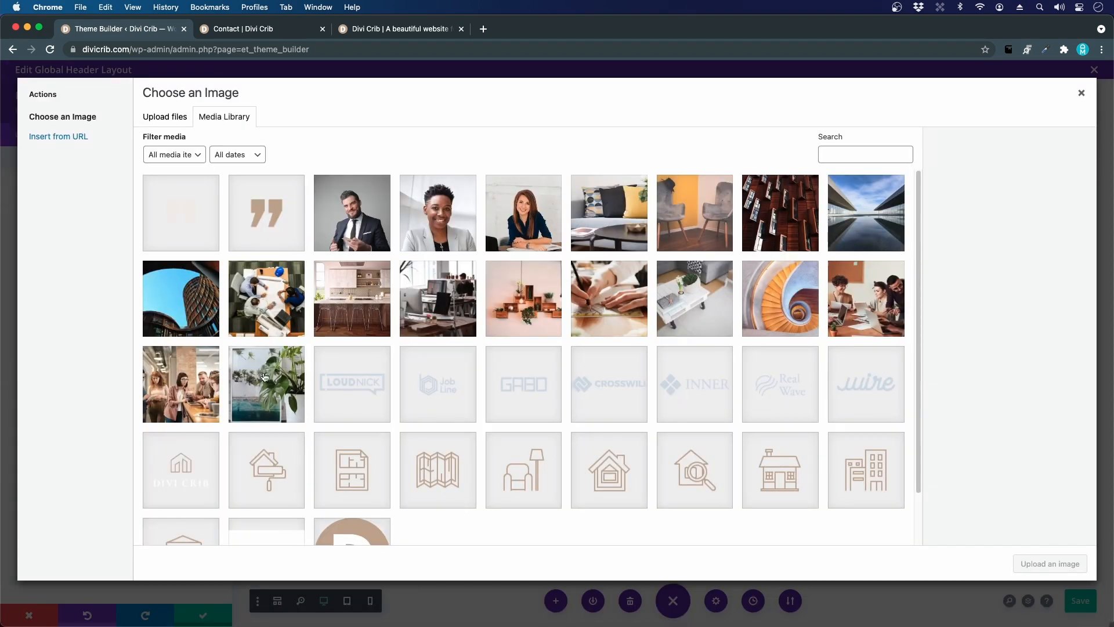
{"action": "left_click", "coordinate": [181, 479]}
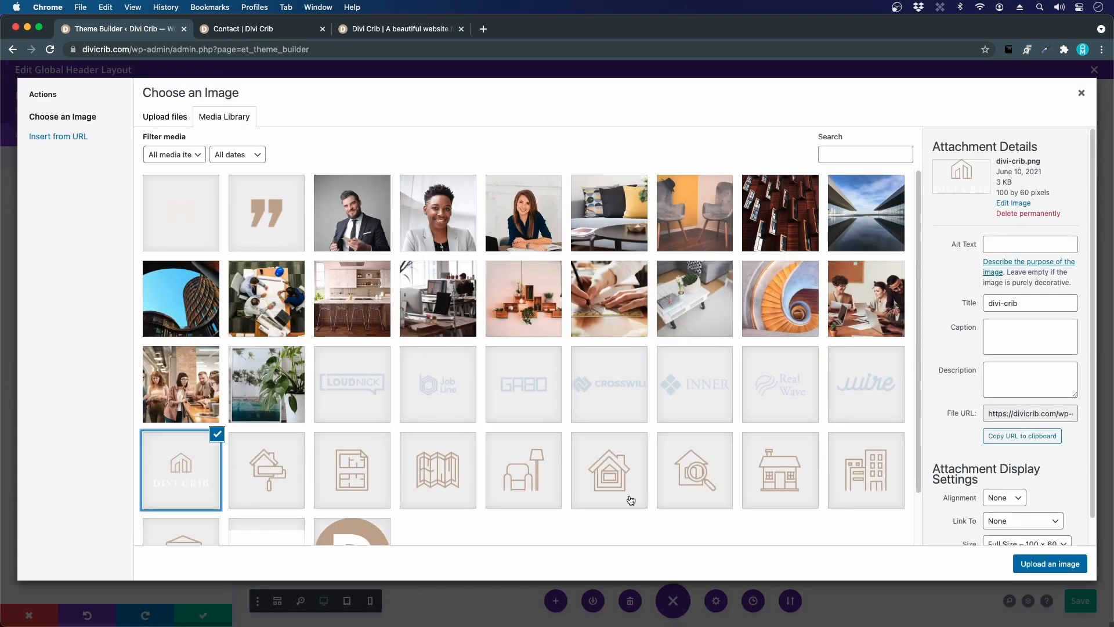
{"action": "left_click", "coordinate": [1051, 563]}
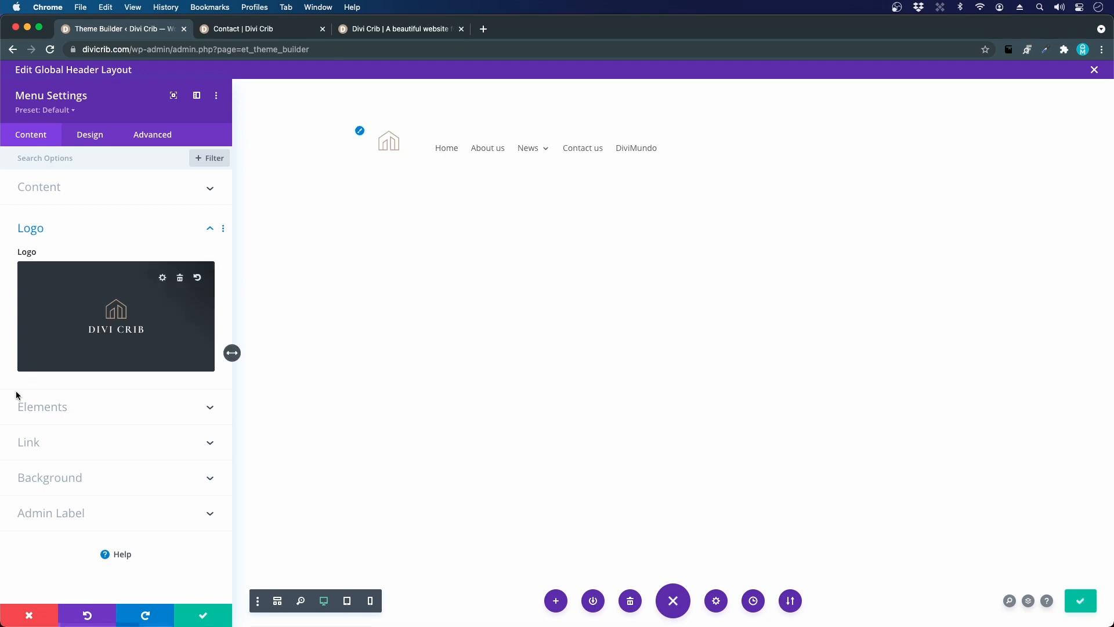
Enable the shopping cart icon and the search icon in the Menu module's elements.
{"action": "left_click", "coordinate": [24, 408]}
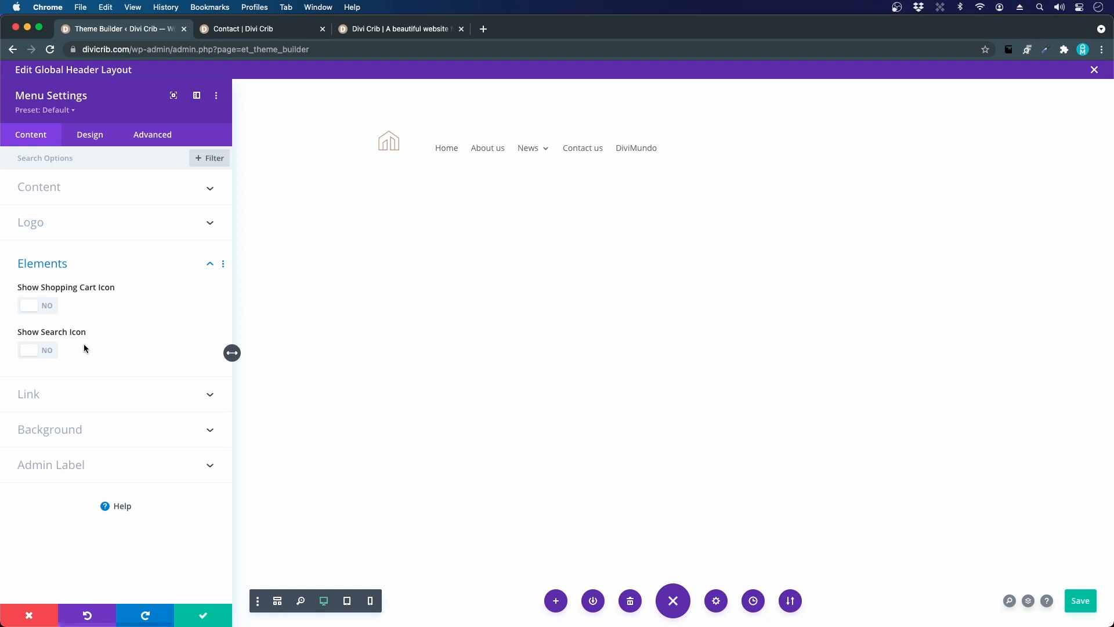
{"action": "left_click", "coordinate": [51, 307]}
{"action": "left_click", "coordinate": [49, 350]}
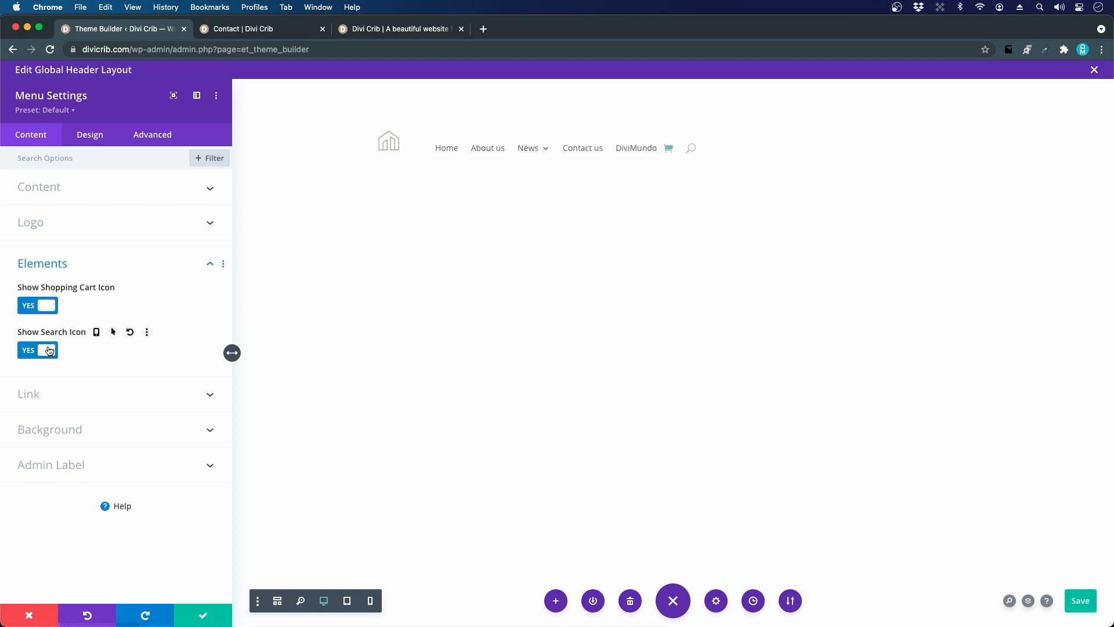
Turn off the Menu module's shopping cart and search icons, and set its background color to #1c1c1c.
{"action": "left_click", "coordinate": [34, 305]}
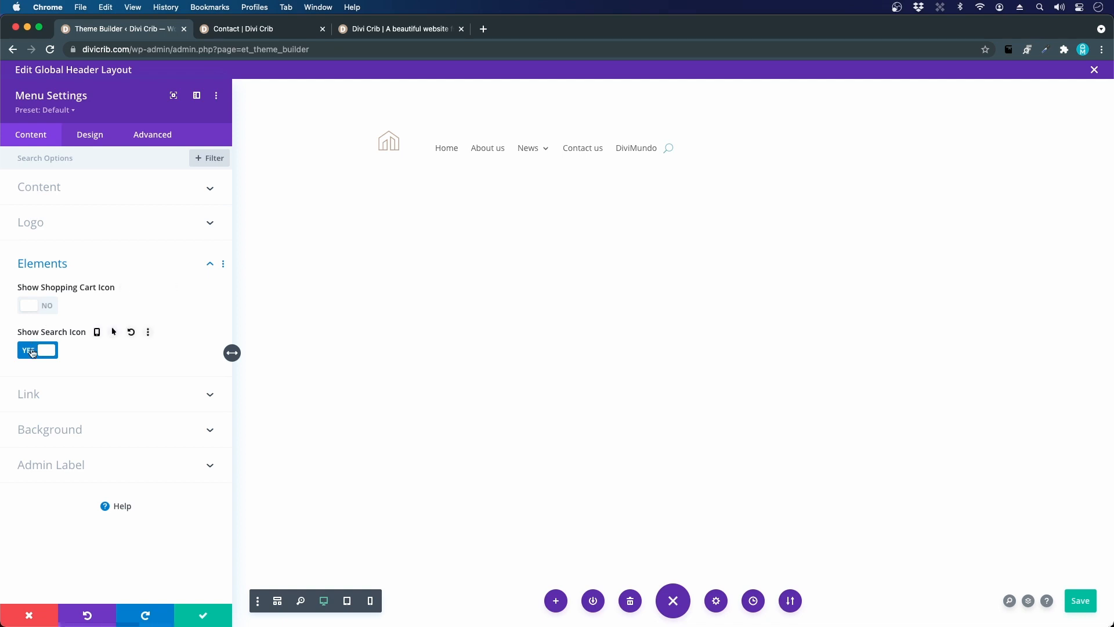
{"action": "left_click", "coordinate": [36, 351]}
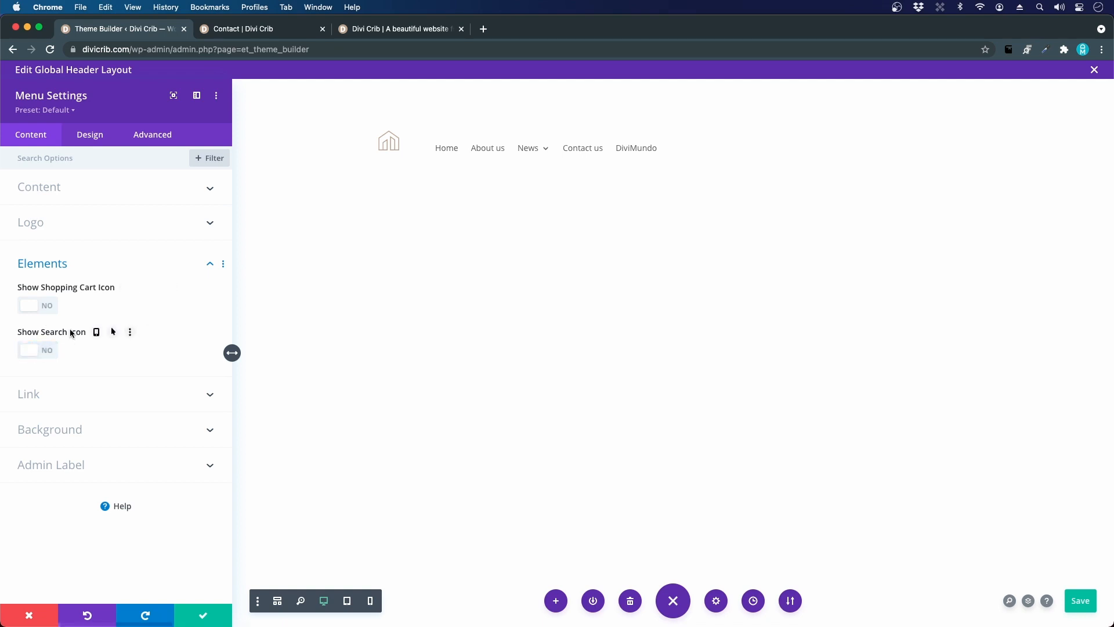
{"action": "left_click", "coordinate": [72, 436]}
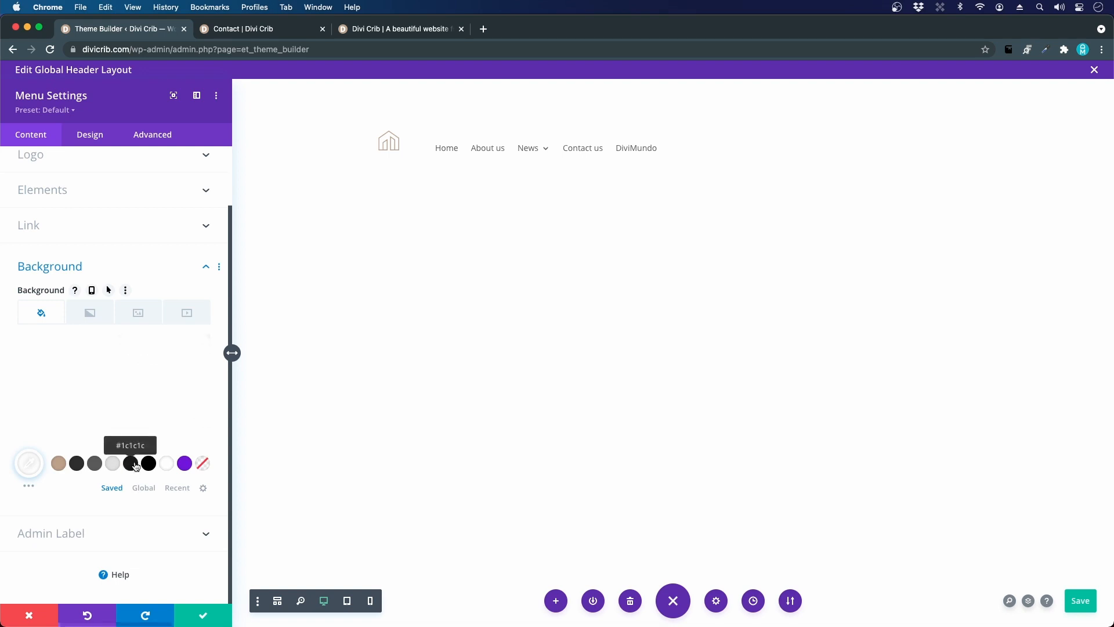
{"action": "left_click", "coordinate": [135, 464]}
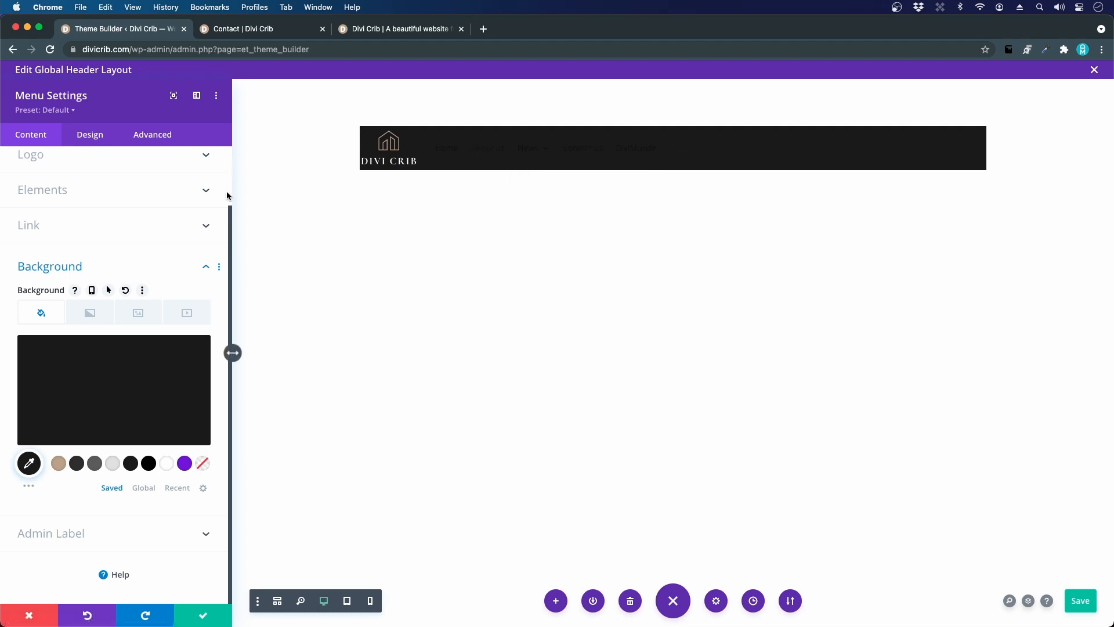
Set the Menu module's menu text color to white.
{"action": "left_click", "coordinate": [101, 138]}
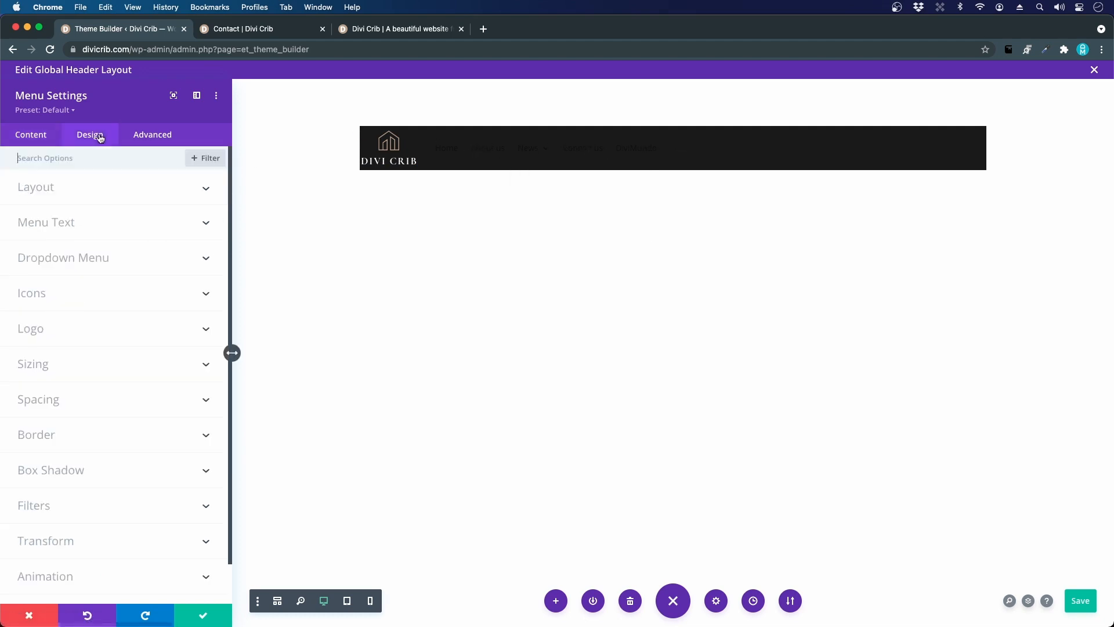
{"action": "left_click", "coordinate": [42, 219]}
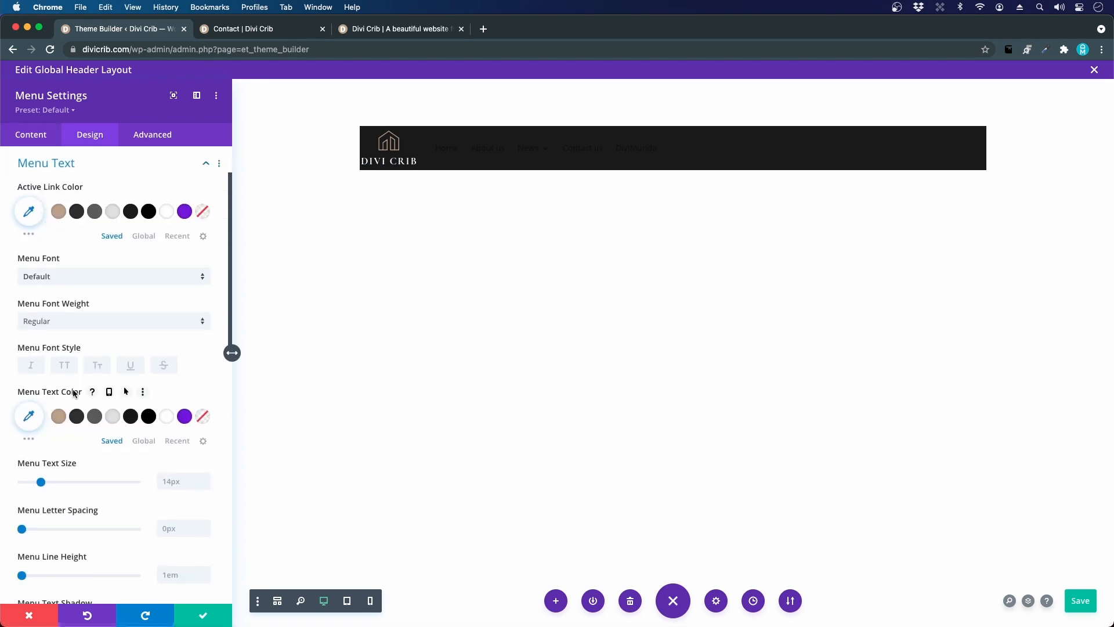
{"action": "left_click", "coordinate": [170, 422]}
{"action": "mouse_move", "coordinate": [527, 152]}
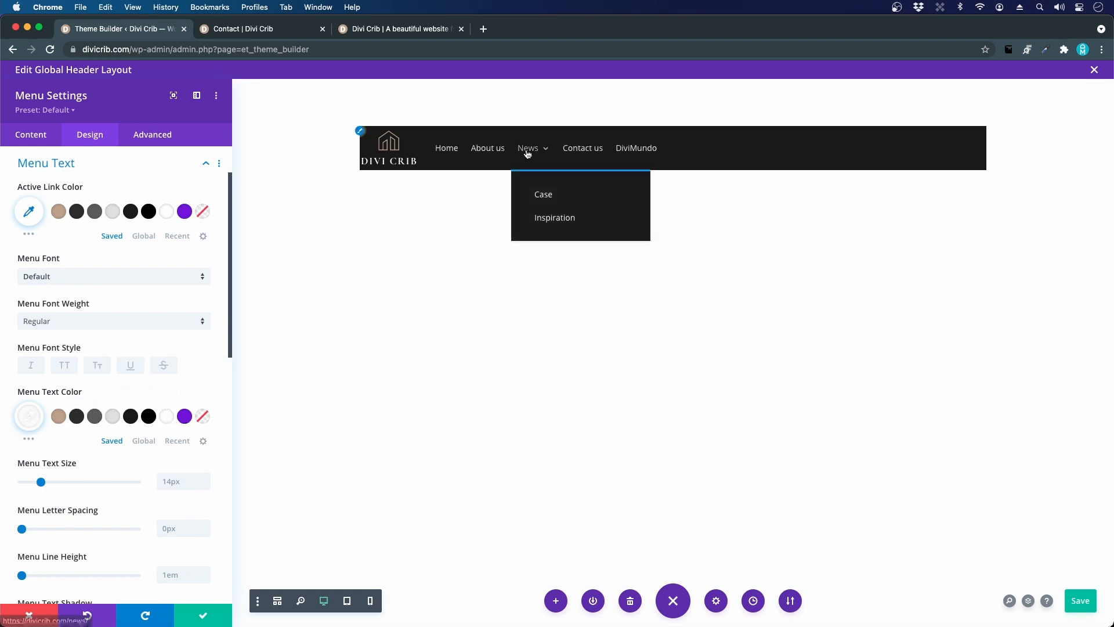
Set the menu font to Karla.
{"action": "scroll", "coordinate": [86, 317], "scroll_direction": "up", "scroll_amount": 2}
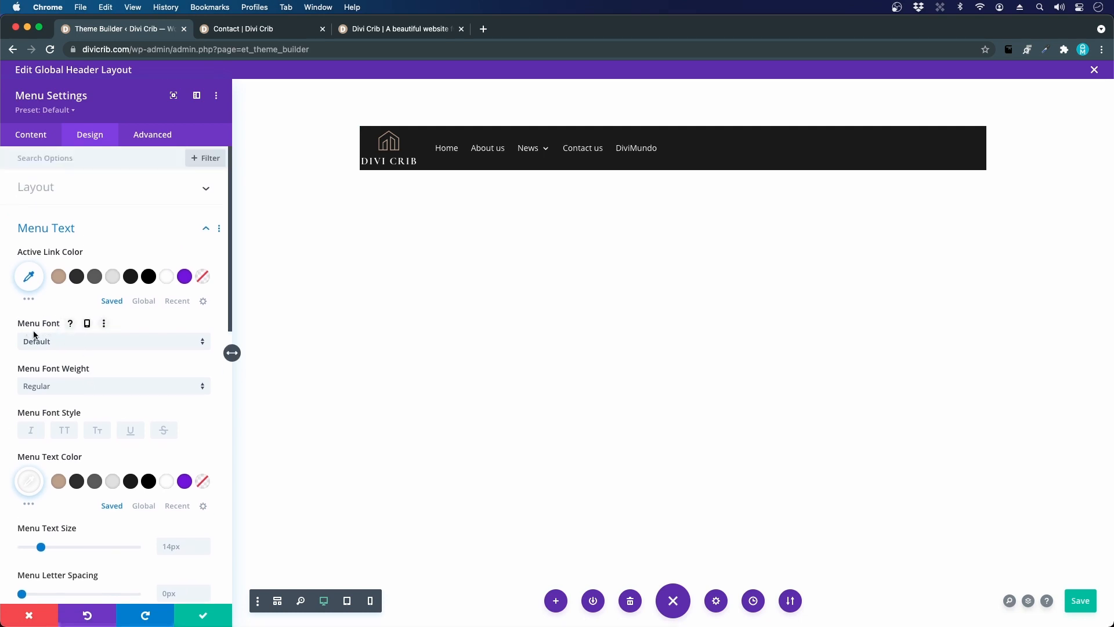
{"action": "left_click", "coordinate": [64, 342]}
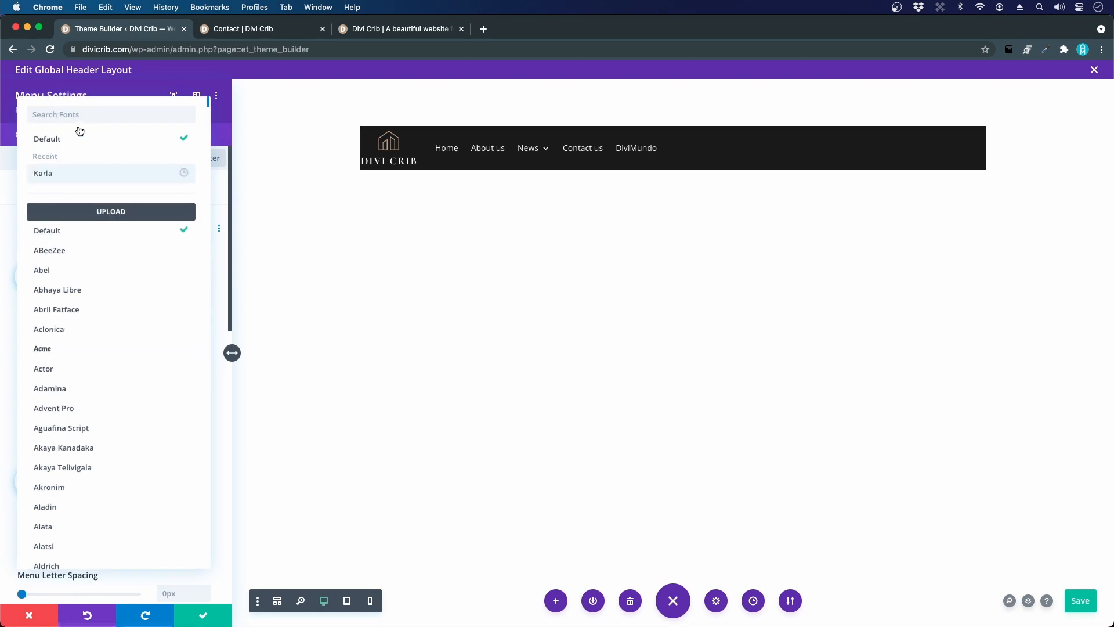
{"action": "type", "text": "karla"}
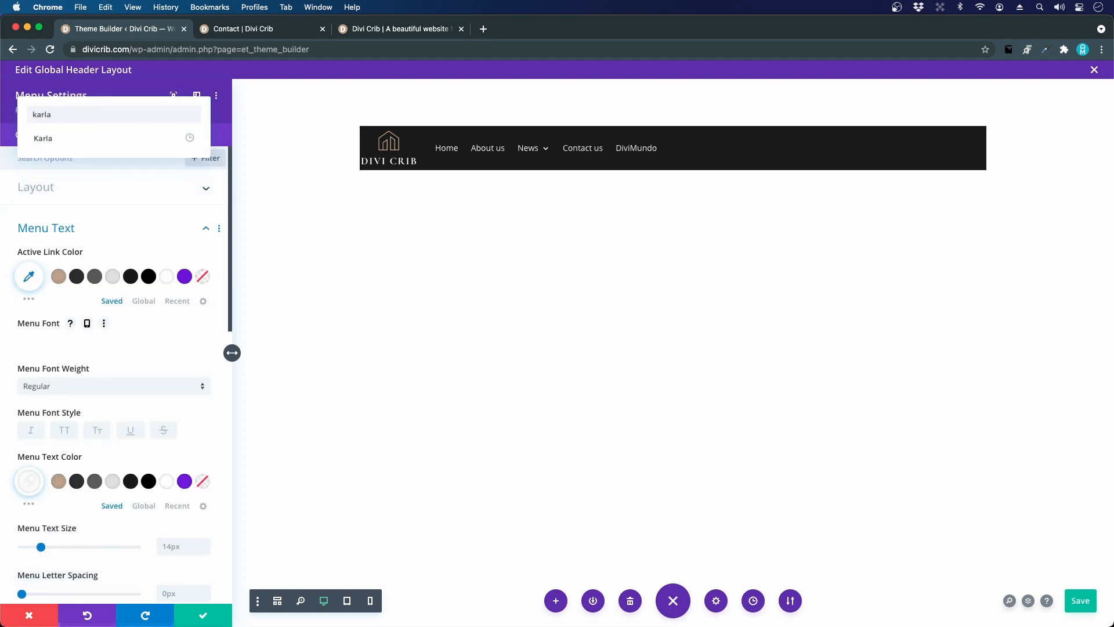
{"action": "left_click", "coordinate": [53, 142]}
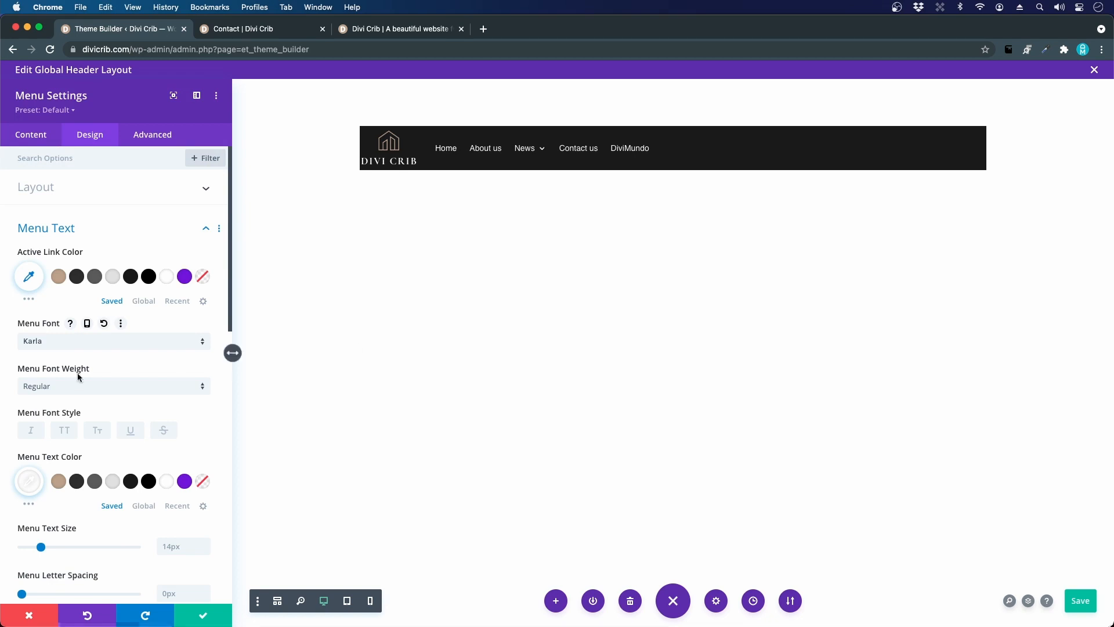
Check the menu styling on the demo site's Contact page and set the menu font style to uppercase.
{"action": "scroll", "coordinate": [82, 341], "scroll_direction": "down", "scroll_amount": 1}
{"action": "scroll", "coordinate": [81, 335], "scroll_direction": "down", "scroll_amount": 1}
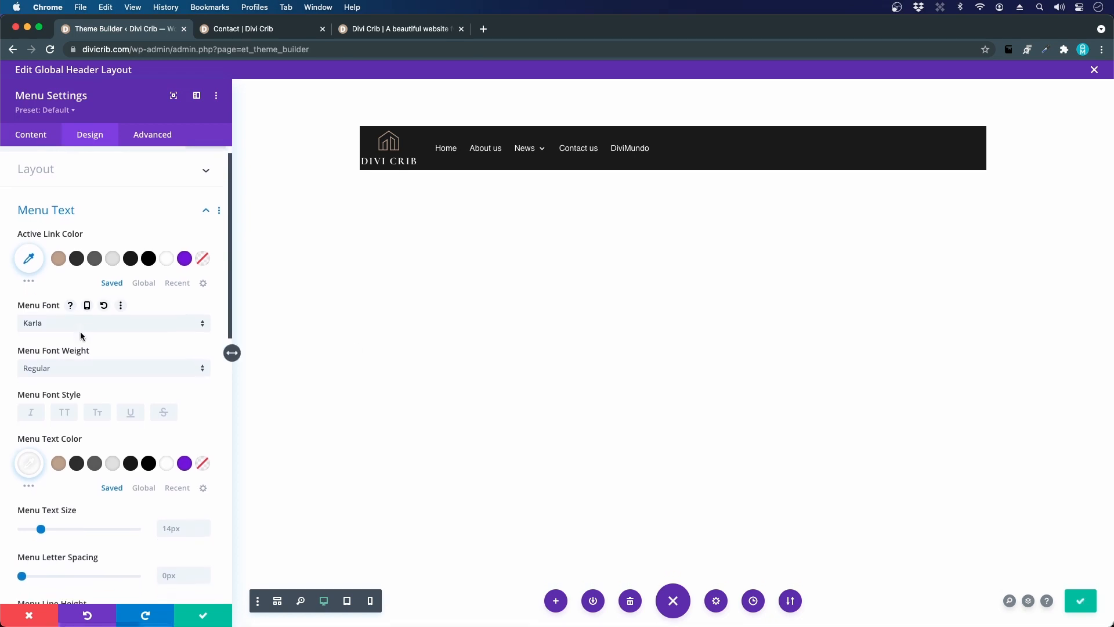
{"action": "left_click", "coordinate": [270, 34]}
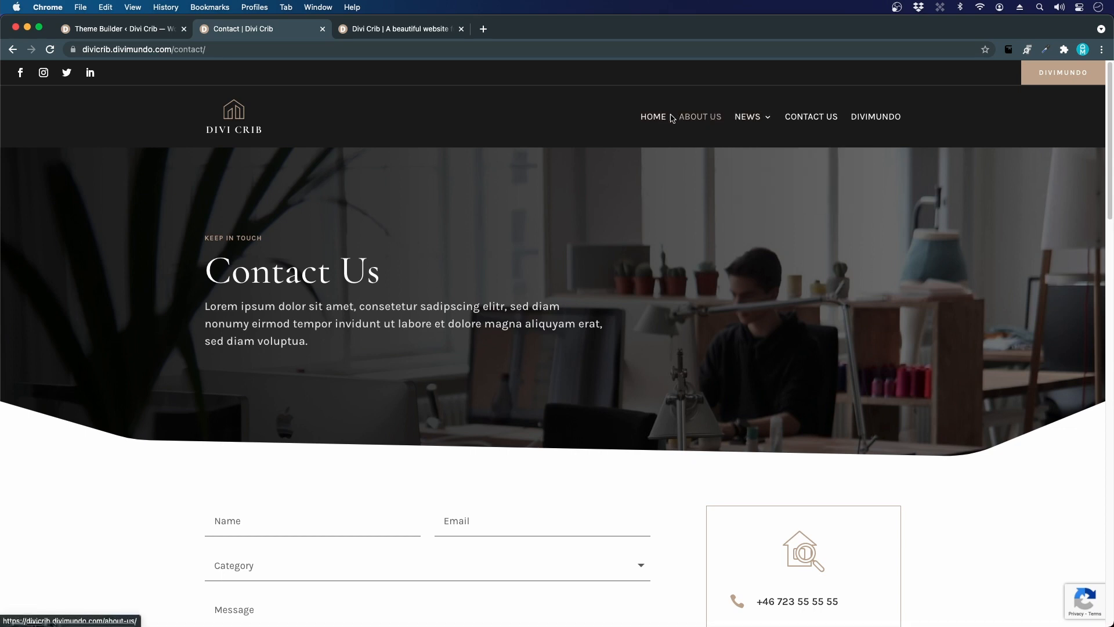
{"action": "mouse_move", "coordinate": [745, 121]}
{"action": "left_click", "coordinate": [121, 30]}
{"action": "scroll", "coordinate": [93, 372], "scroll_direction": "down", "scroll_amount": 1}
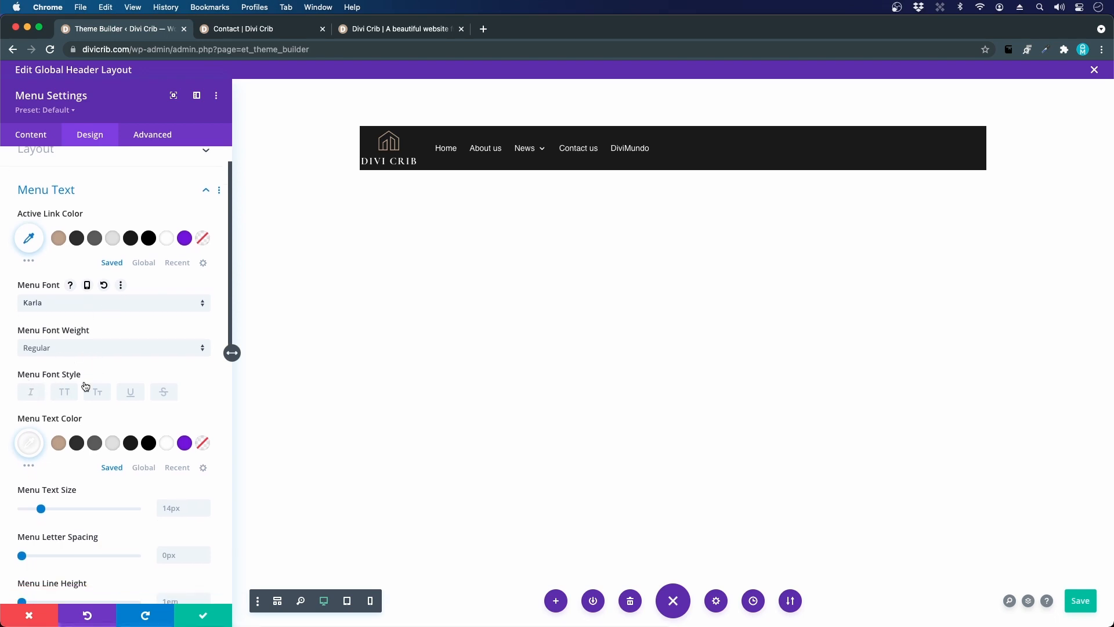
{"action": "left_click", "coordinate": [66, 397]}
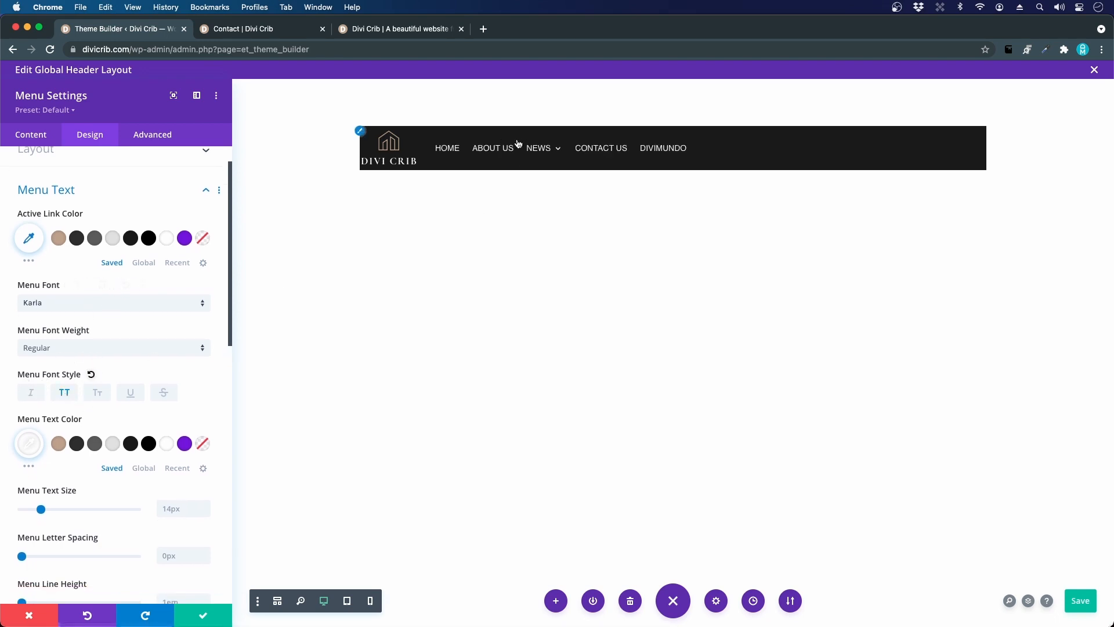
Set the menu text's hover color to #c2ab92 and the menu text size to 16px.
{"action": "scroll", "coordinate": [172, 414], "scroll_direction": "down", "scroll_amount": 5}
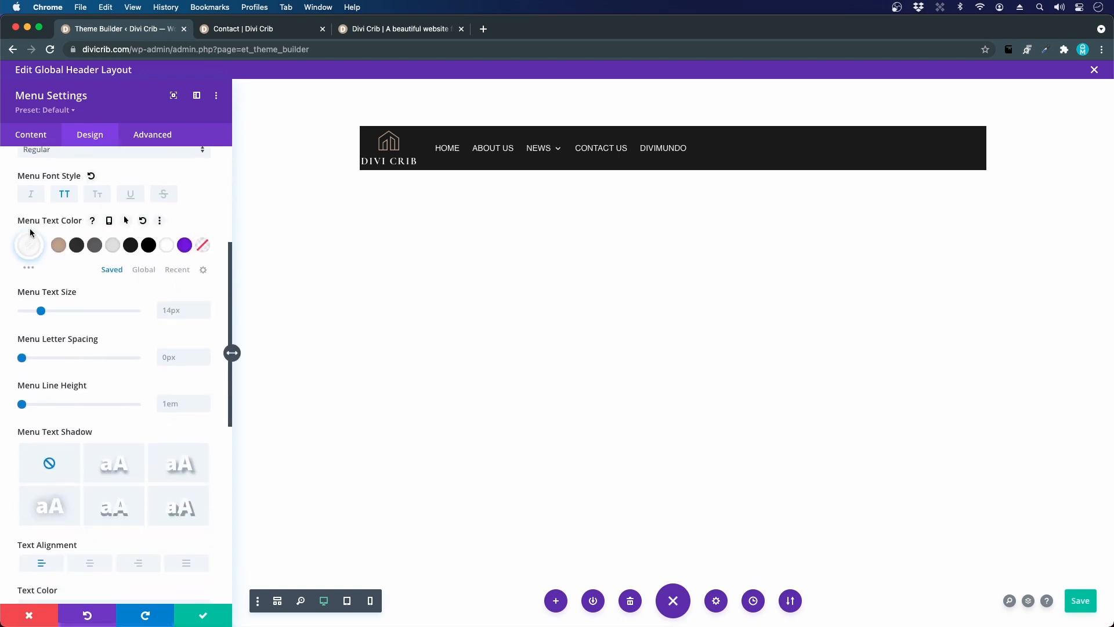
{"action": "left_click", "coordinate": [126, 221]}
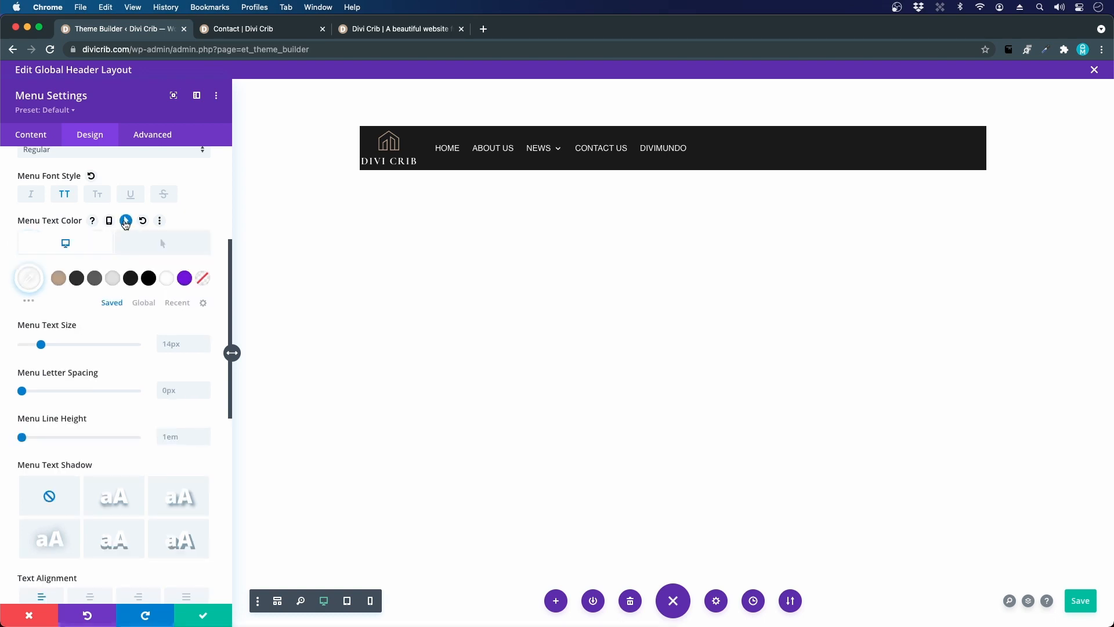
{"action": "left_click", "coordinate": [173, 244]}
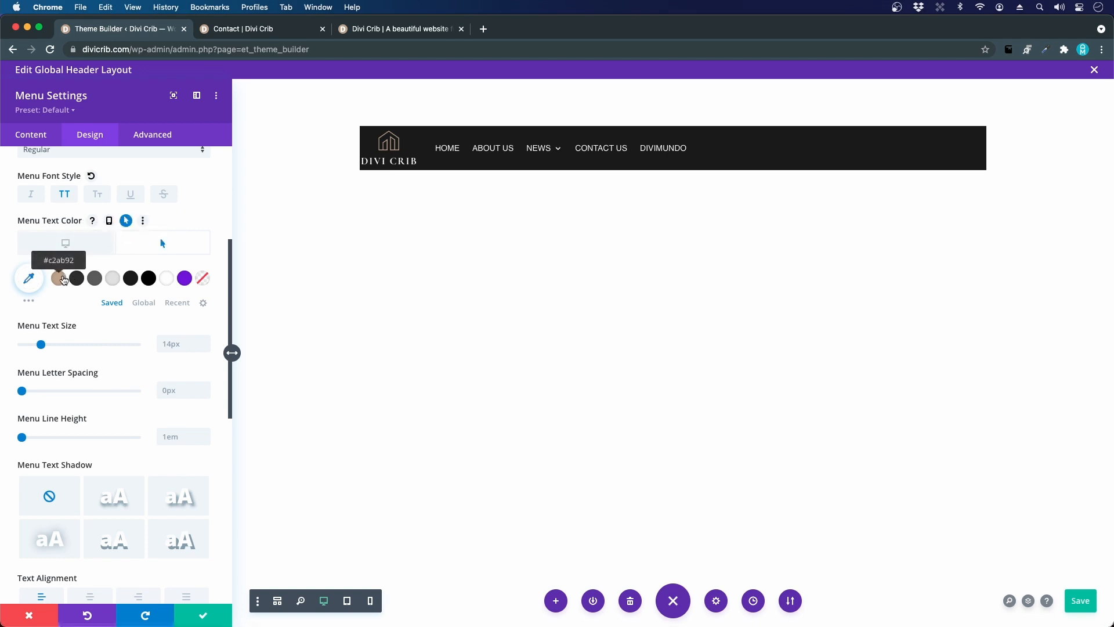
{"action": "left_click", "coordinate": [58, 279]}
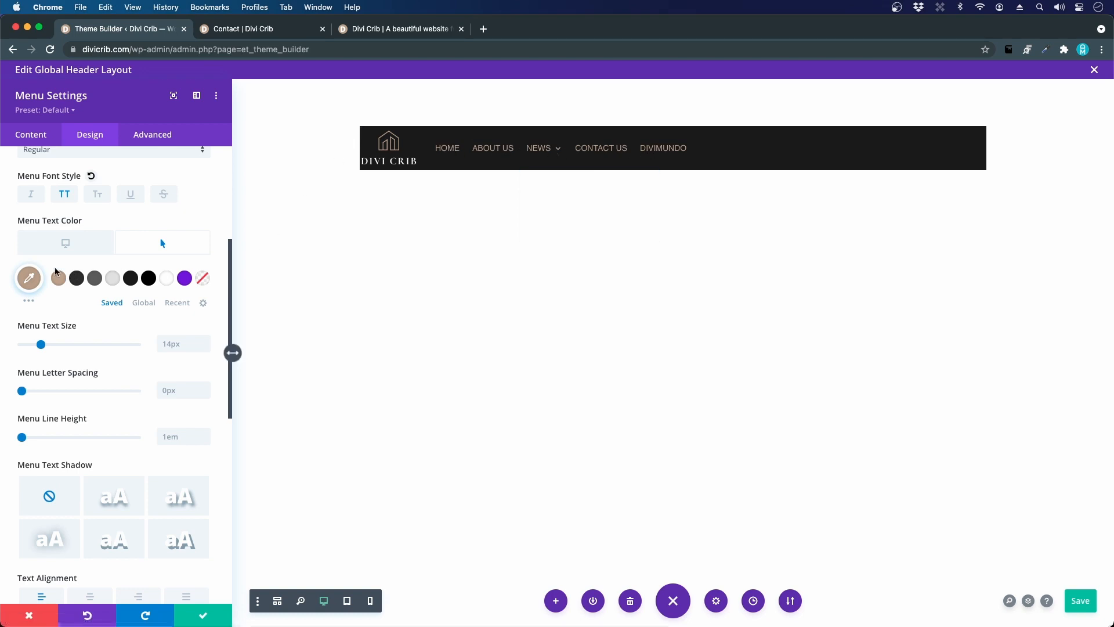
{"action": "left_click", "coordinate": [49, 248]}
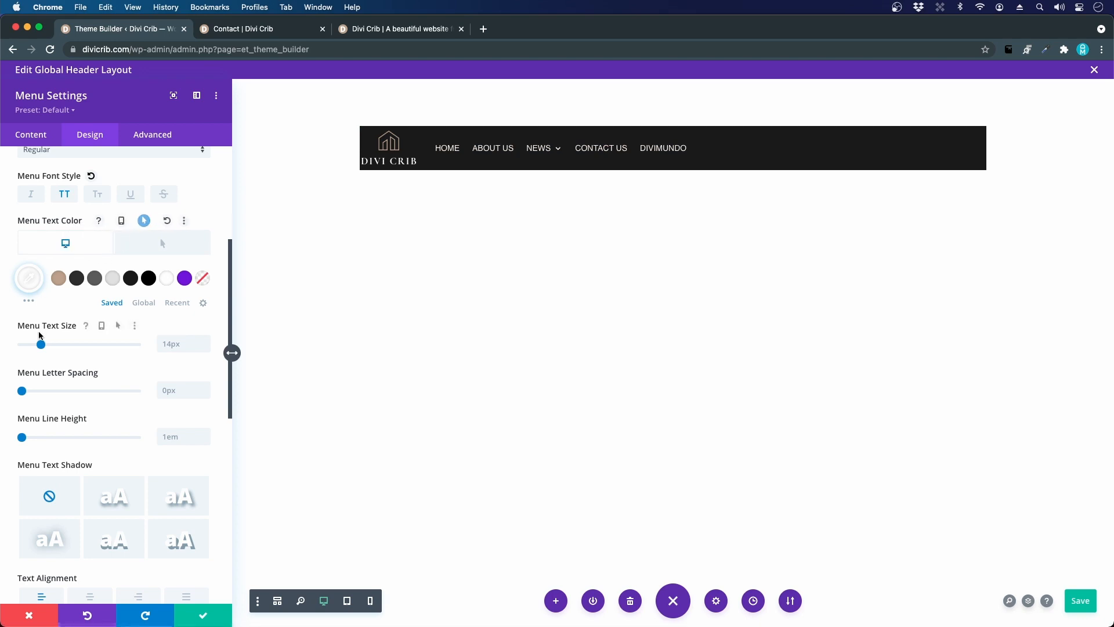
{"action": "left_click", "coordinate": [178, 344]}
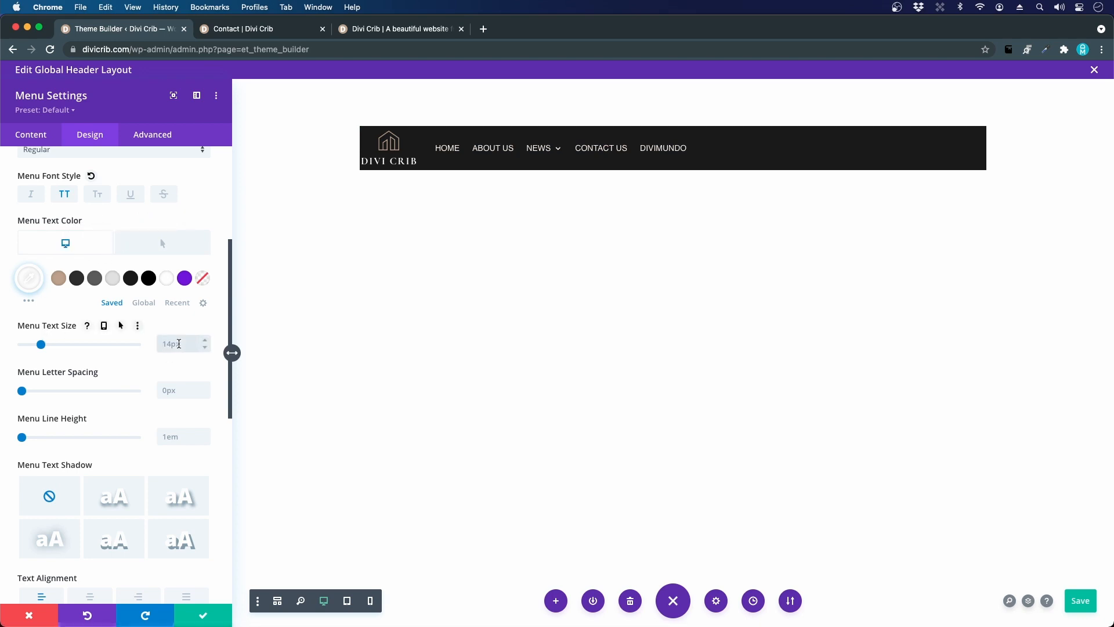
{"action": "type", "text": "16"}
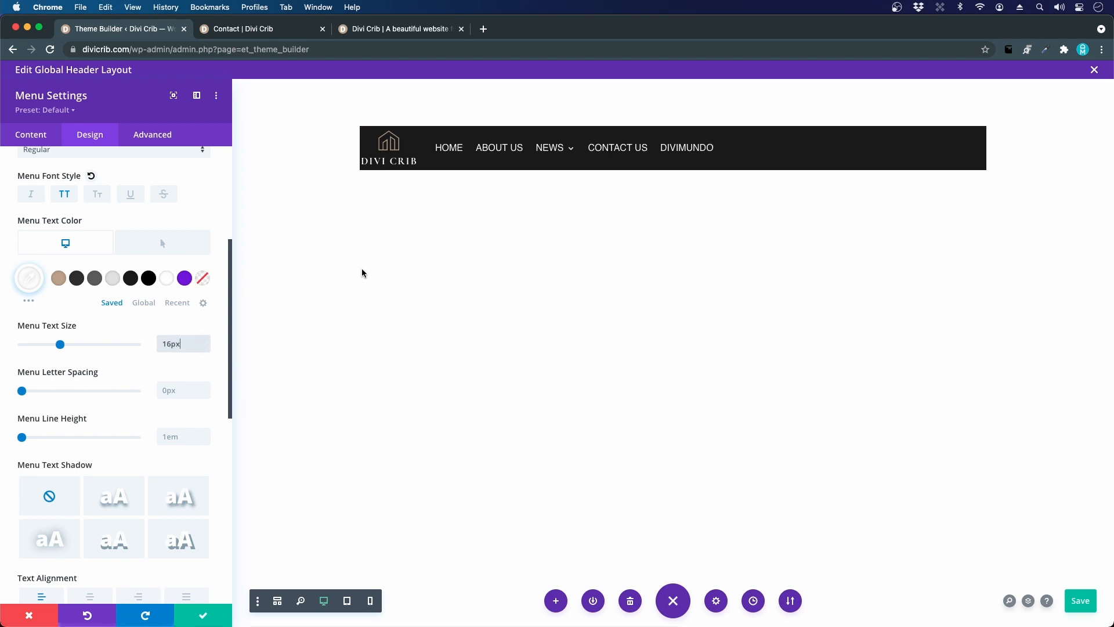
Try the Centered and Inline Centered Logo layout styles on the menu, and switch back to Left Aligned.
{"action": "scroll", "coordinate": [129, 441], "scroll_direction": "down", "scroll_amount": 3}
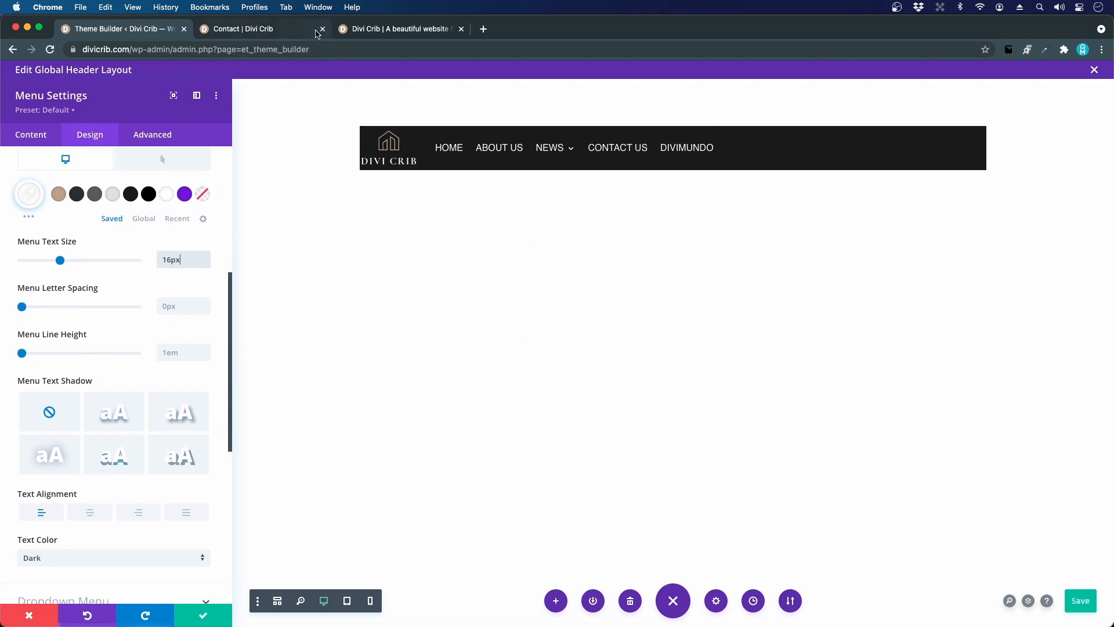
{"action": "left_click", "coordinate": [278, 35]}
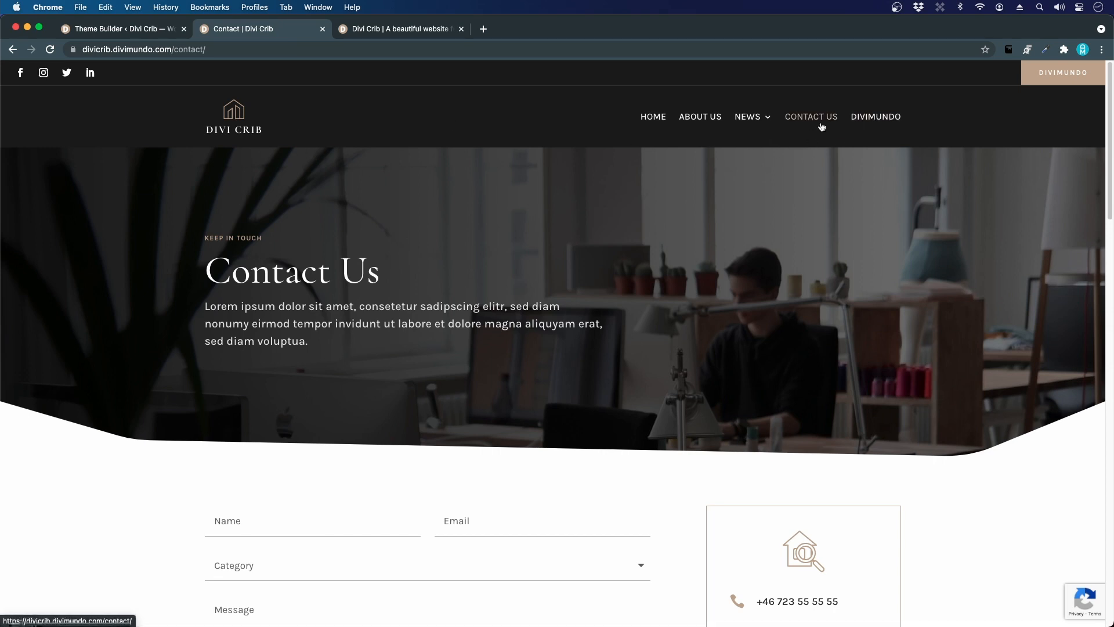
{"action": "left_click", "coordinate": [119, 30]}
{"action": "scroll", "coordinate": [124, 258], "scroll_direction": "up", "scroll_amount": 5}
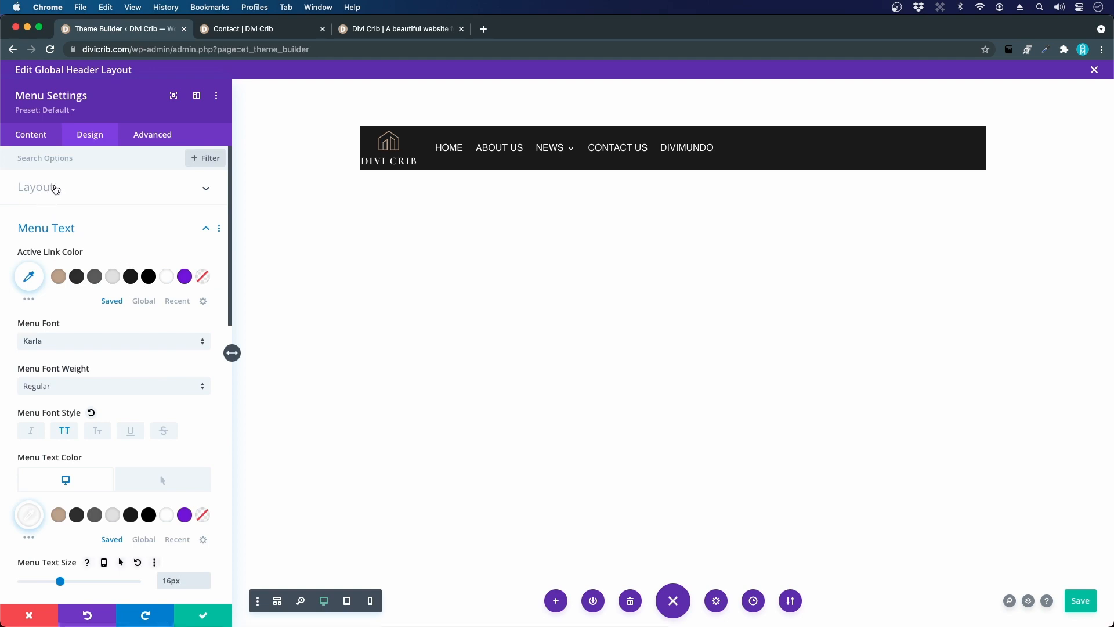
{"action": "left_click", "coordinate": [55, 188]}
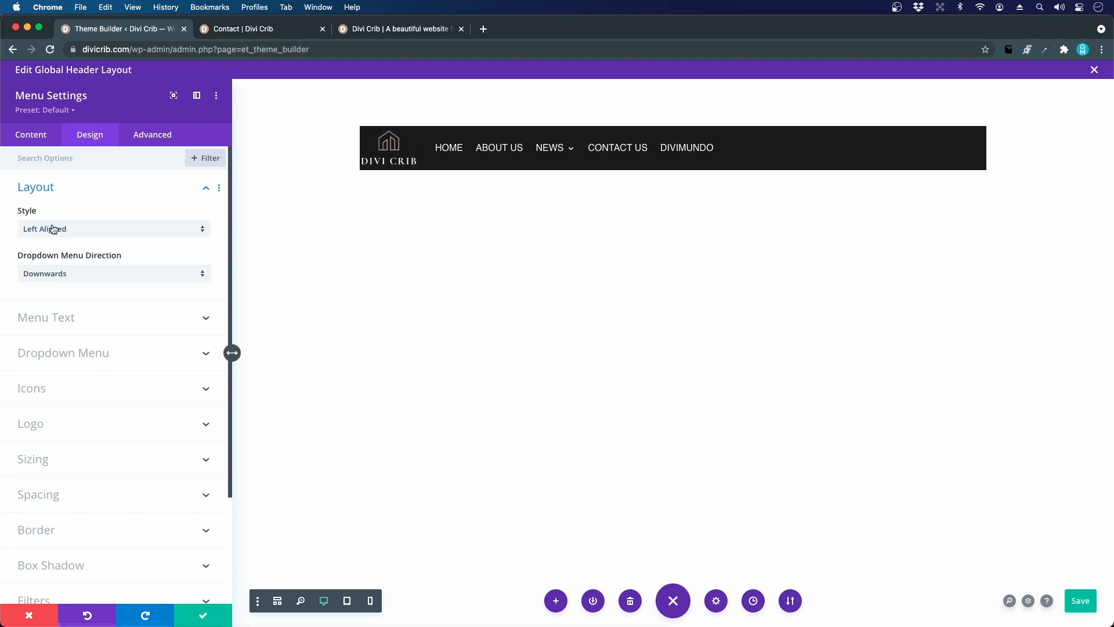
{"action": "left_click", "coordinate": [55, 230]}
{"action": "left_click", "coordinate": [69, 258]}
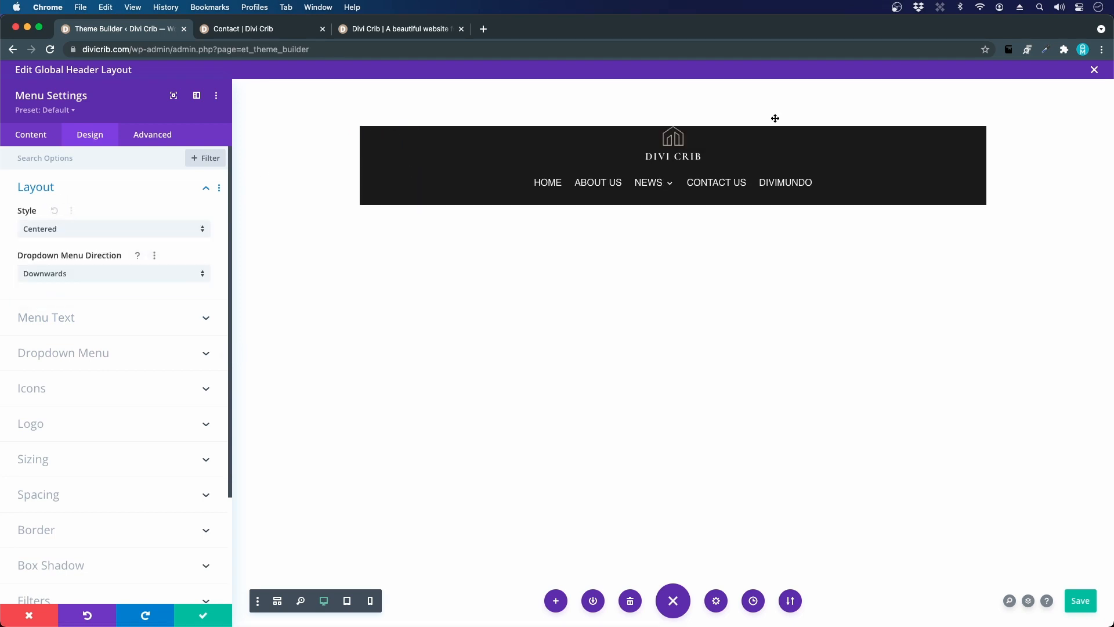
{"action": "left_click", "coordinate": [57, 235]}
{"action": "left_click", "coordinate": [63, 280]}
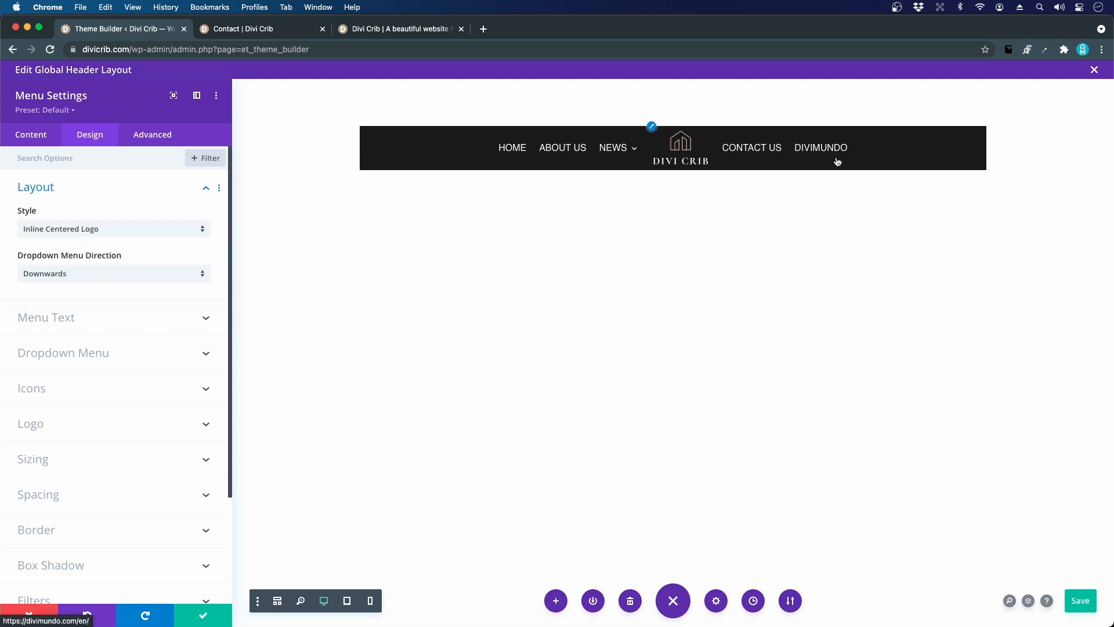
{"action": "left_click", "coordinate": [125, 228]}
{"action": "left_click", "coordinate": [93, 241]}
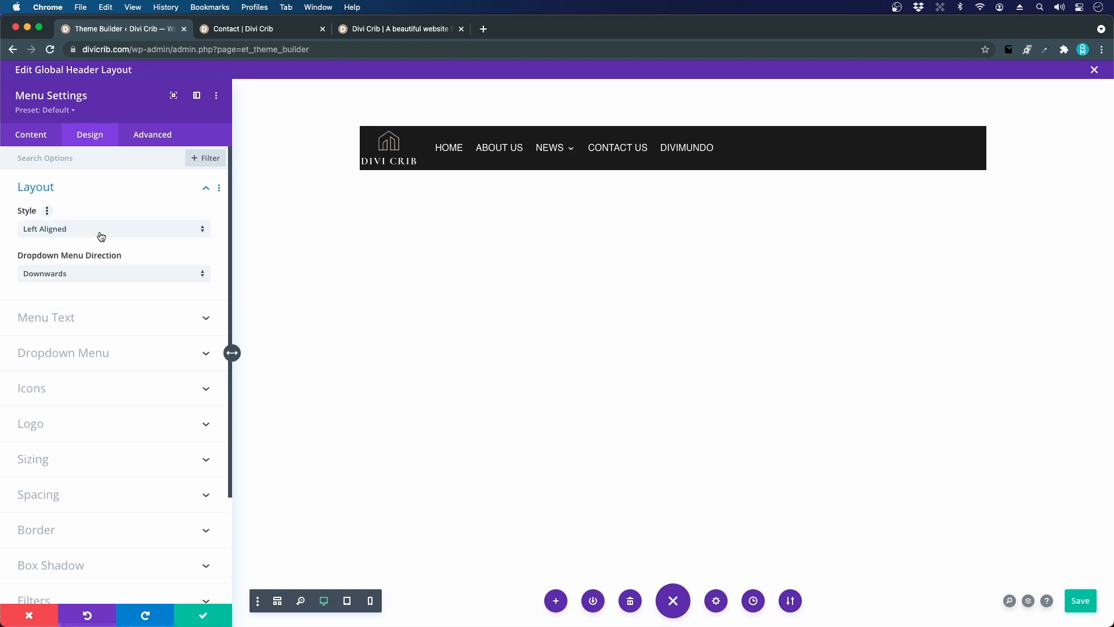
Set the menu's text alignment to right and save the Menu module's settings.
{"action": "left_click", "coordinate": [47, 315]}
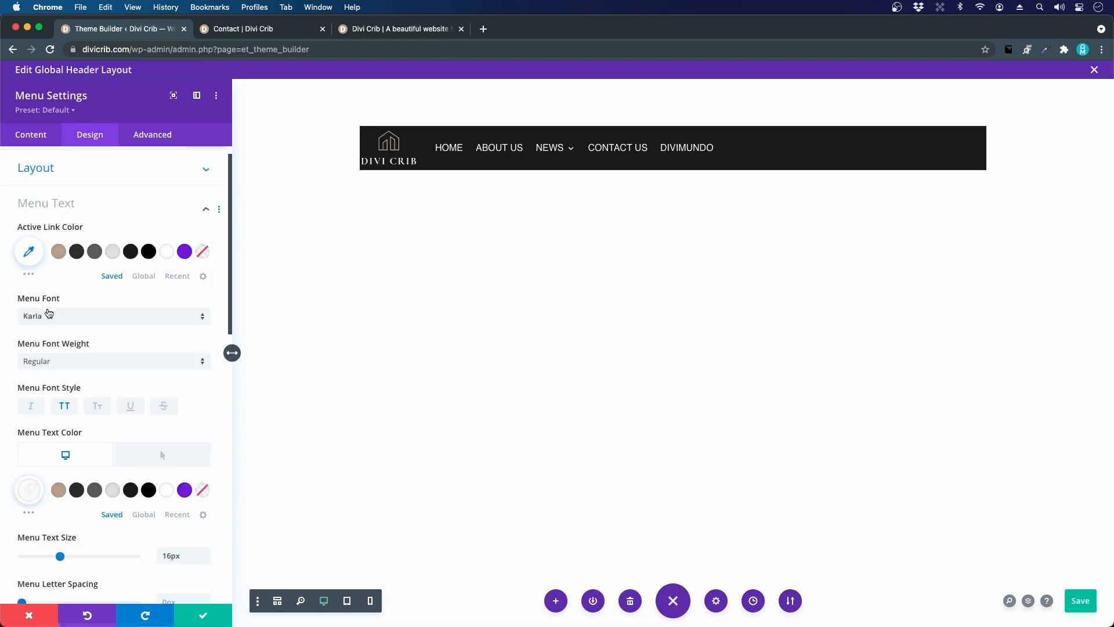
{"action": "scroll", "coordinate": [122, 325], "scroll_direction": "down", "scroll_amount": 5}
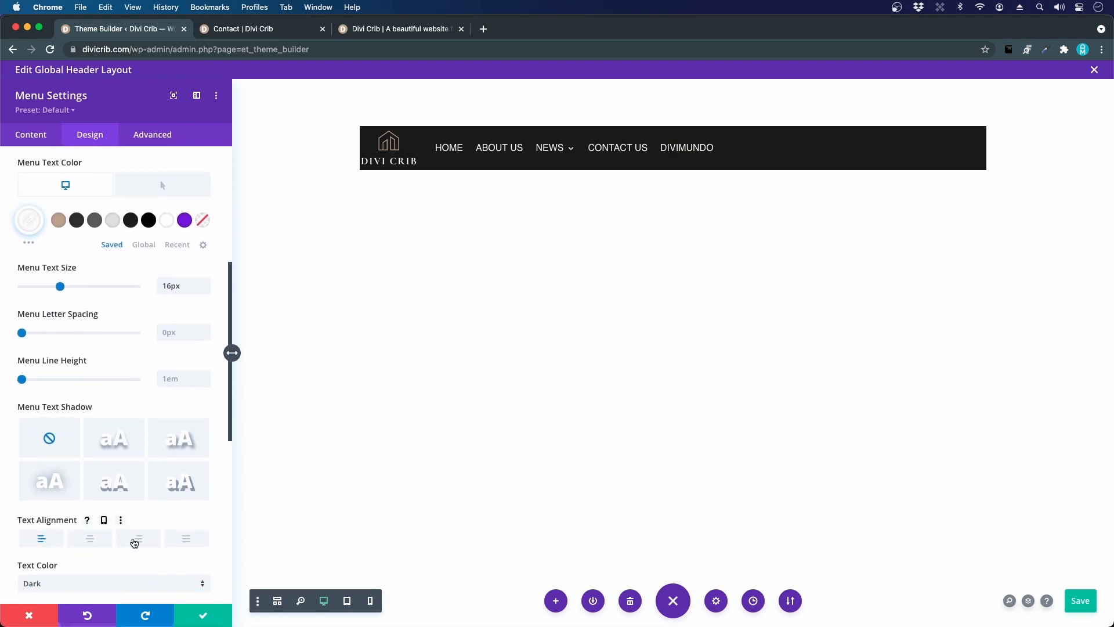
{"action": "left_click", "coordinate": [139, 540]}
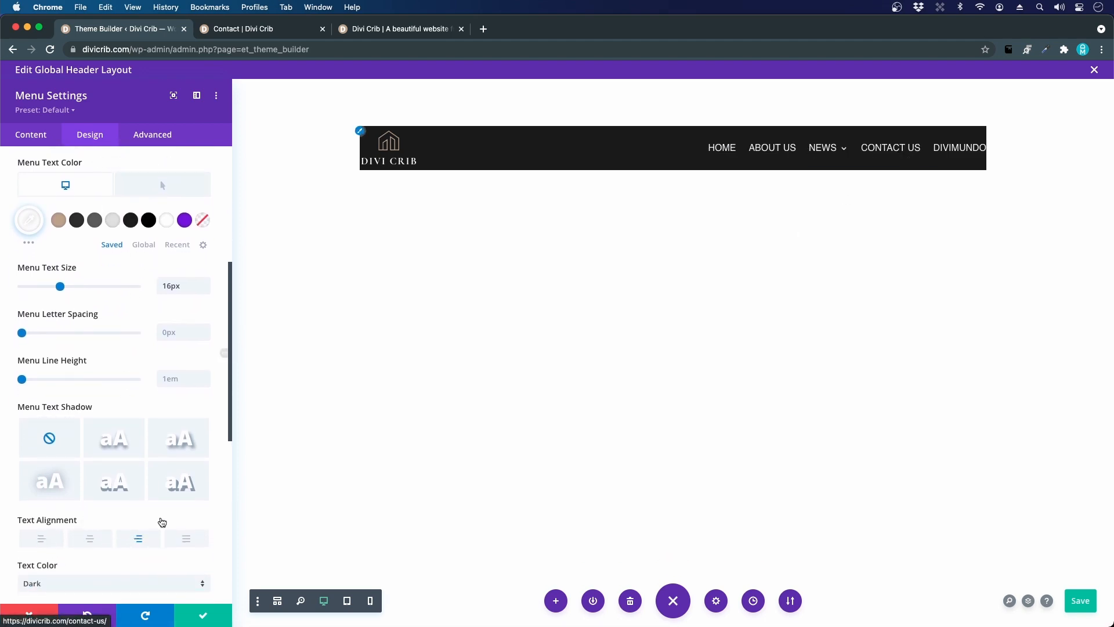
{"action": "scroll", "coordinate": [165, 485], "scroll_direction": "down", "scroll_amount": 3}
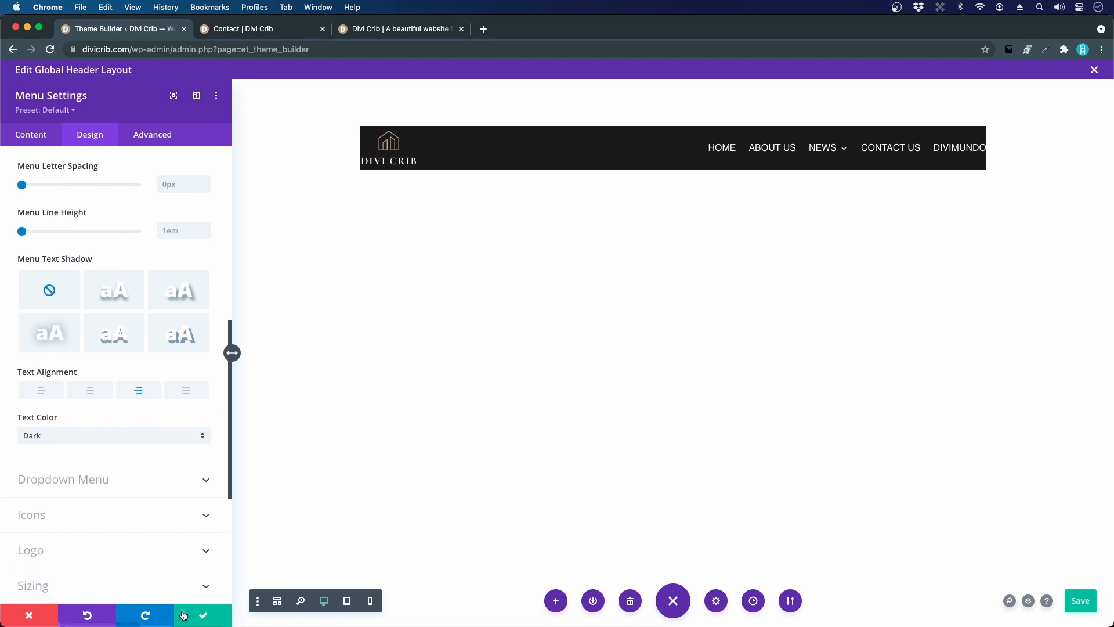
{"action": "left_click", "coordinate": [184, 615]}
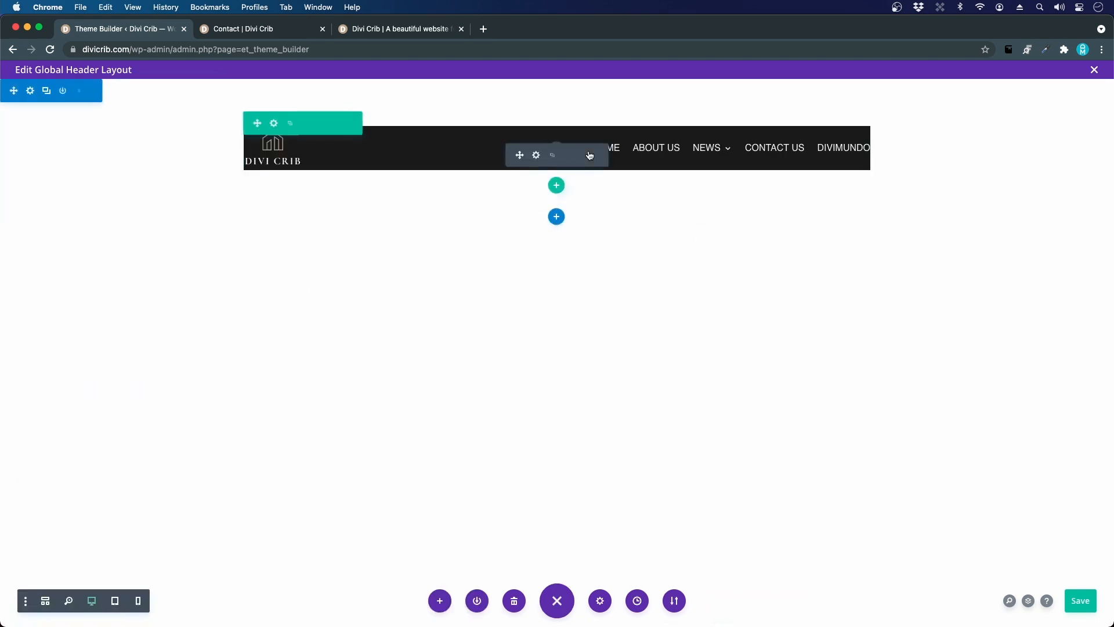
Give the header section the saved near-black background color, matching the menu's dark background, and save the section settings.
{"action": "left_click", "coordinate": [30, 91]}
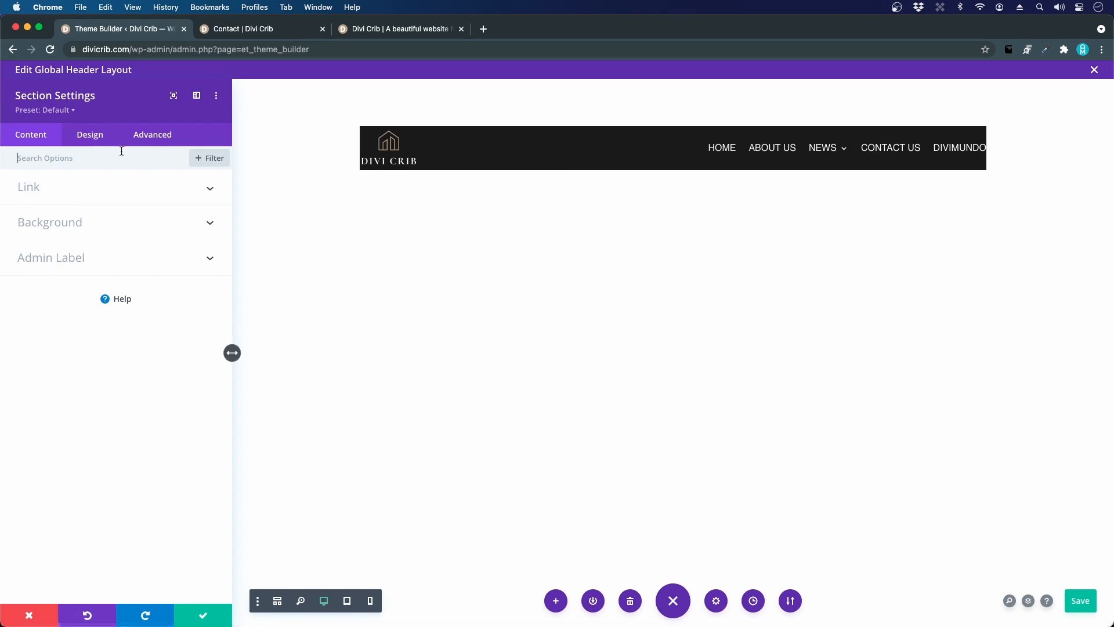
{"action": "left_click", "coordinate": [39, 227]}
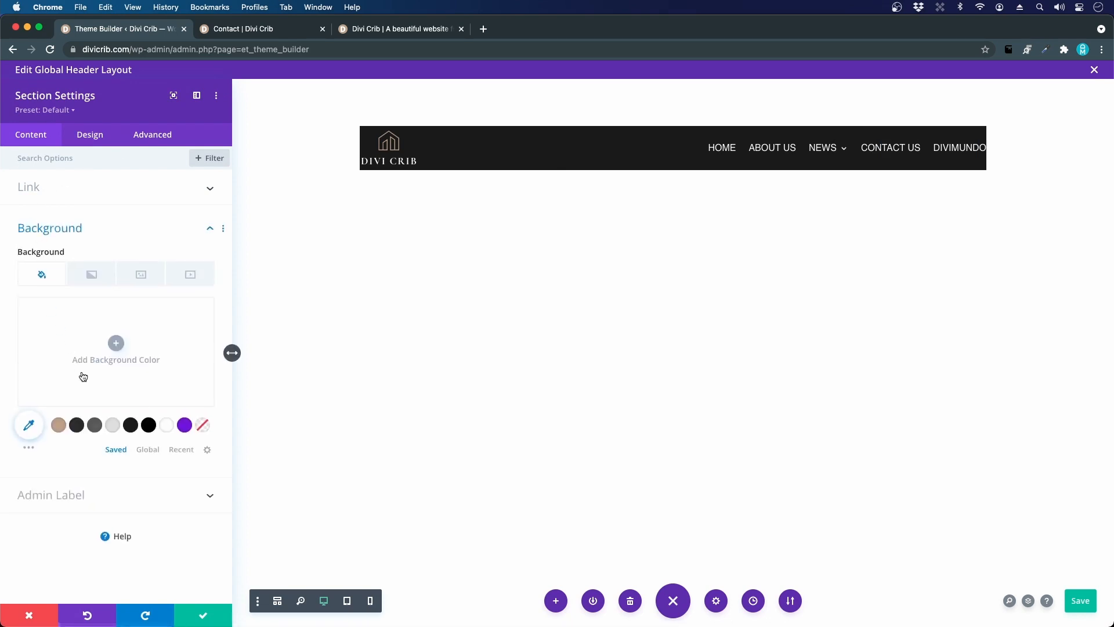
{"action": "left_click", "coordinate": [131, 426]}
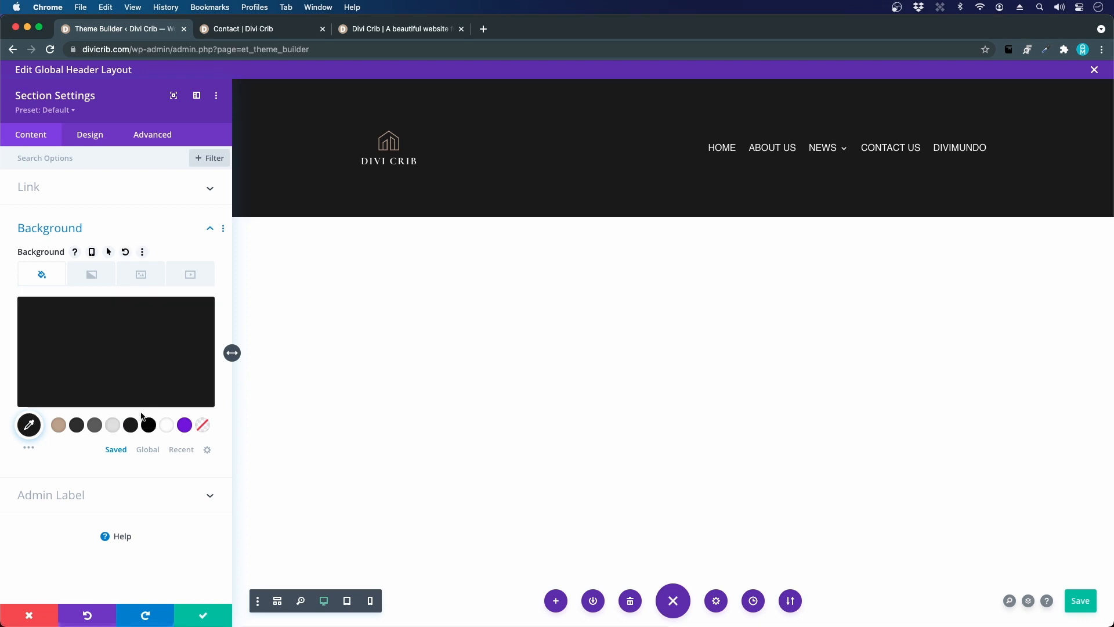
{"action": "left_click", "coordinate": [184, 622]}
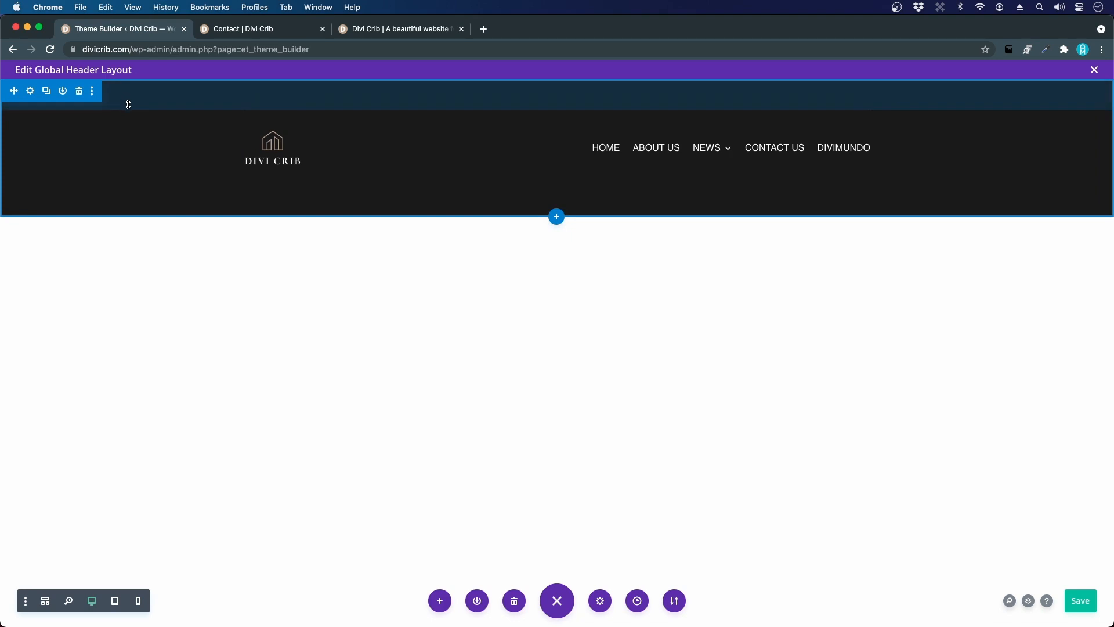
Reduce the section's padding to about 18px above and 17px below, and shrink the row's top and bottom padding.
{"action": "left_click_drag", "start_coordinate": [129, 103], "coordinate": [136, 82]}
{"action": "right_click", "coordinate": [135, 83]}
{"action": "left_click", "coordinate": [242, 178]}
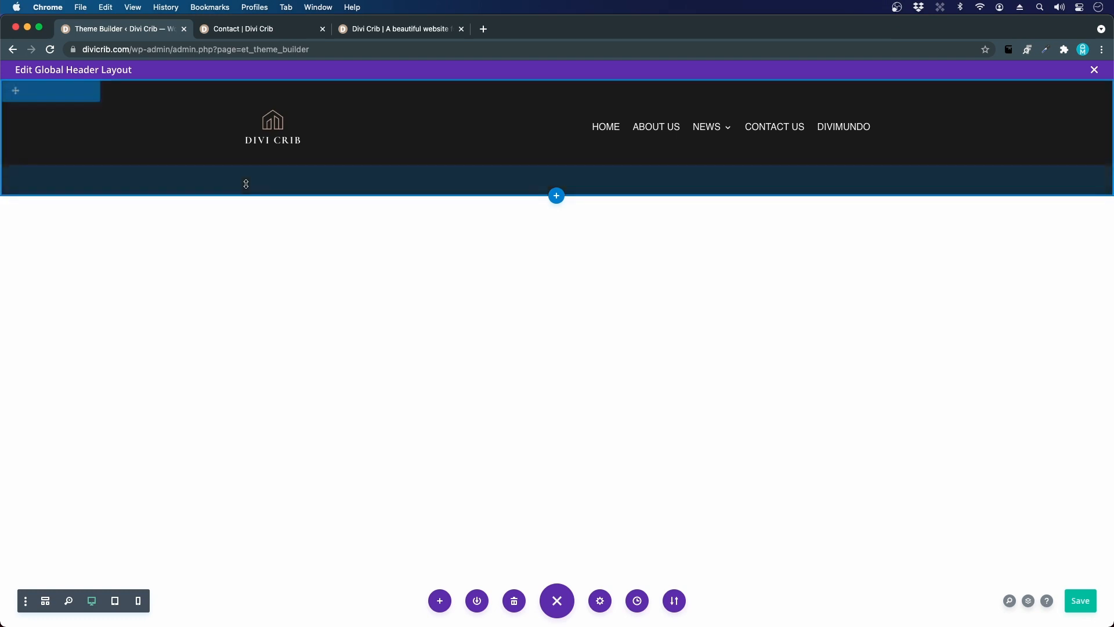
{"action": "left_click_drag", "start_coordinate": [247, 177], "coordinate": [246, 157]}
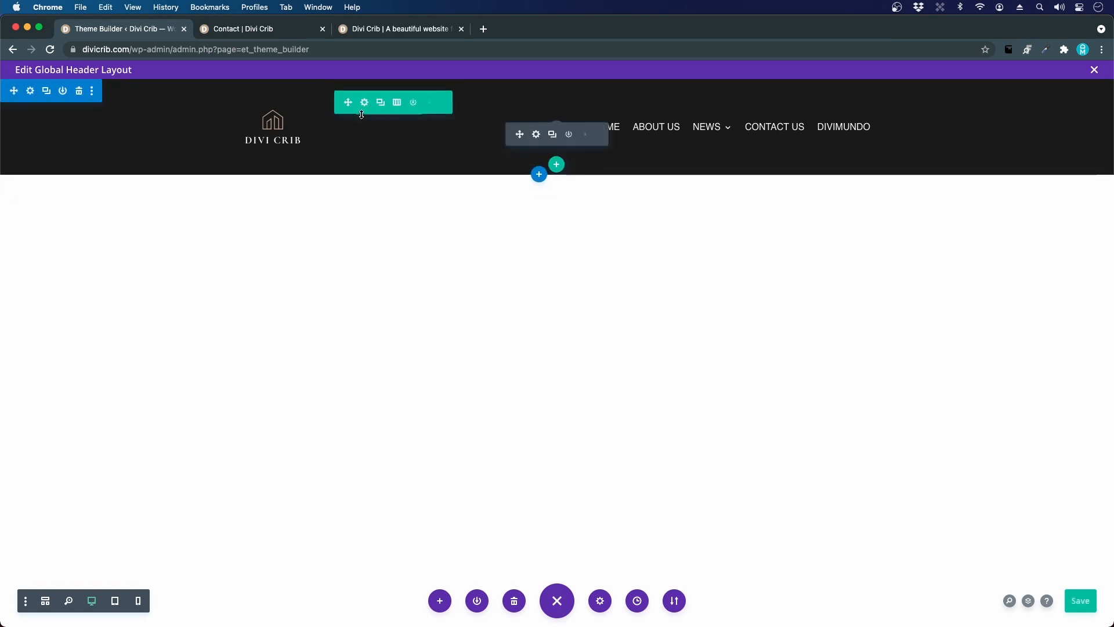
{"action": "left_click_drag", "start_coordinate": [501, 97], "coordinate": [498, 78]}
{"action": "left_click_drag", "start_coordinate": [465, 143], "coordinate": [455, 87]}
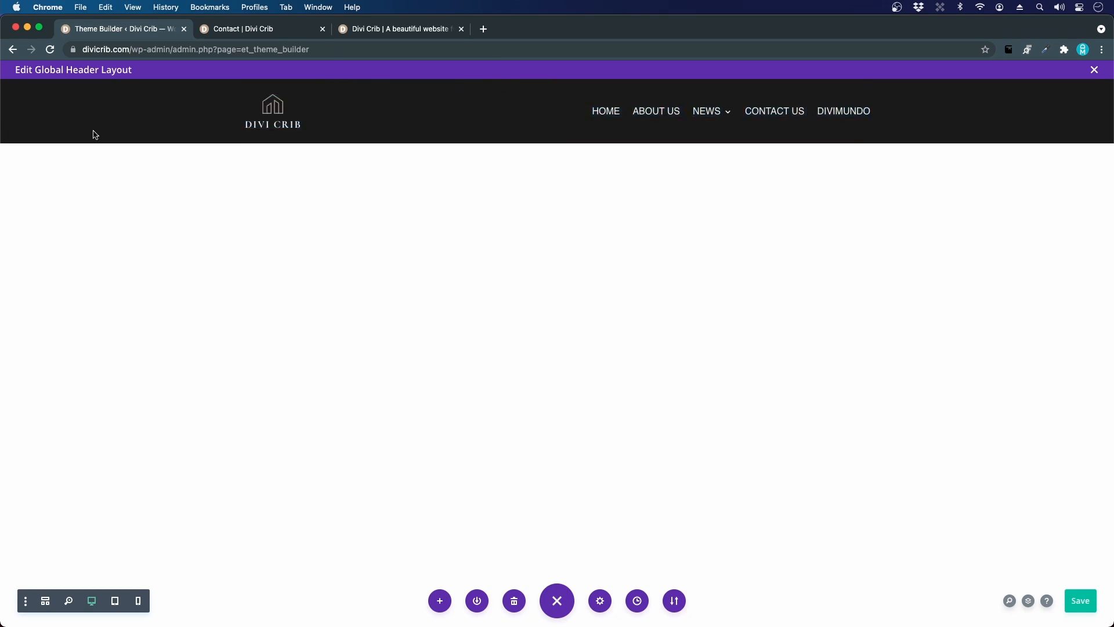
Set the section's top and bottom padding to 15px each, then save the section settings and the header layout.
{"action": "mouse_move", "coordinate": [115, 101]}
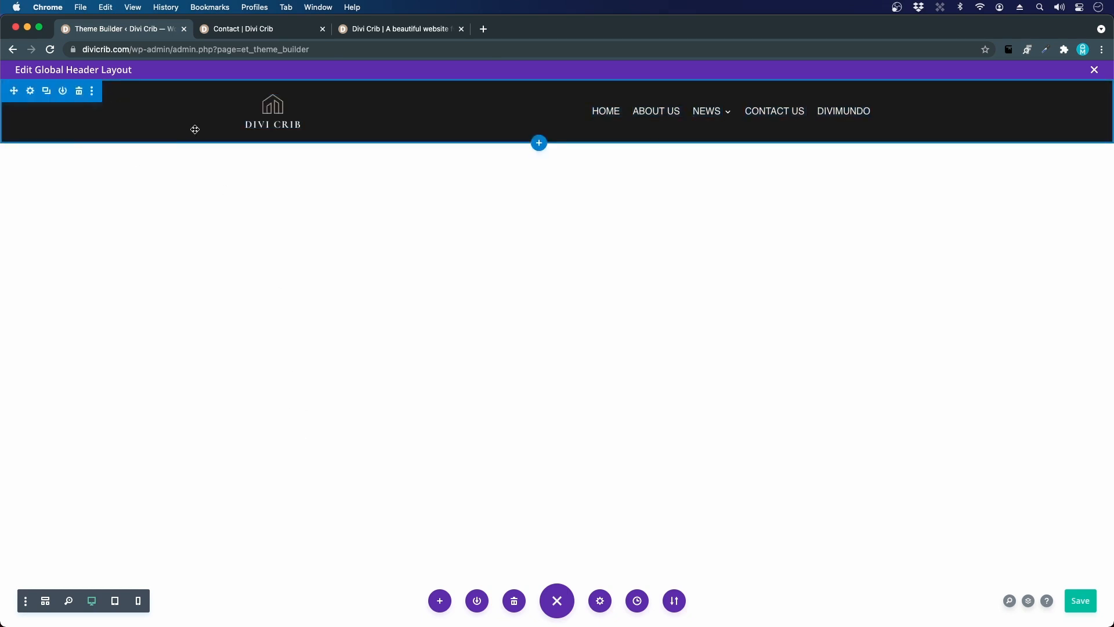
{"action": "left_click", "coordinate": [32, 92]}
{"action": "left_click", "coordinate": [84, 142]}
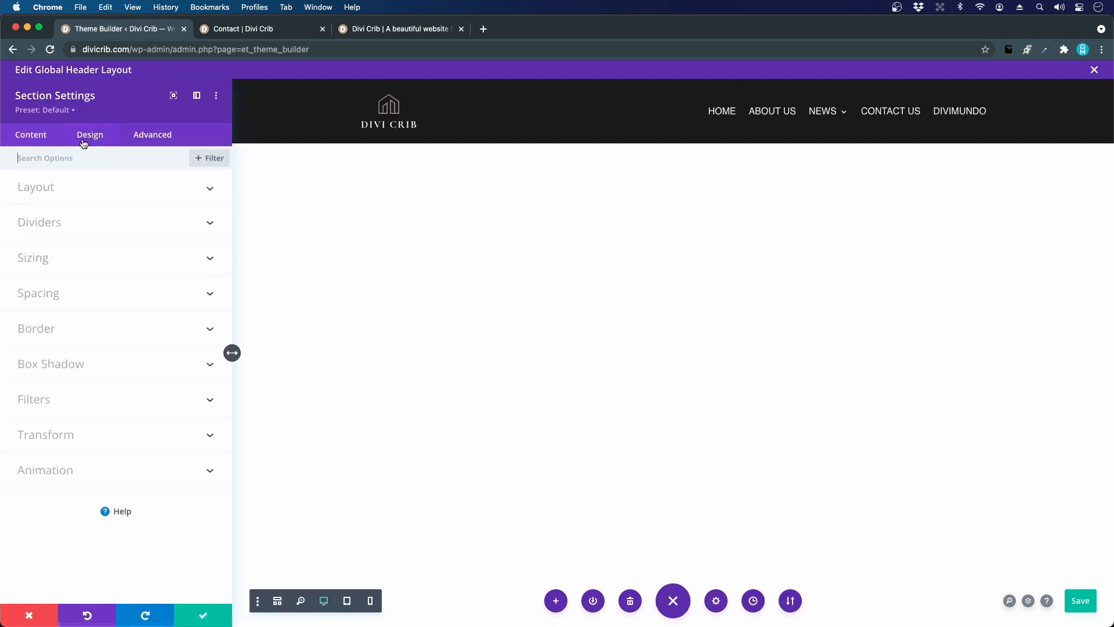
{"action": "left_click", "coordinate": [49, 292]}
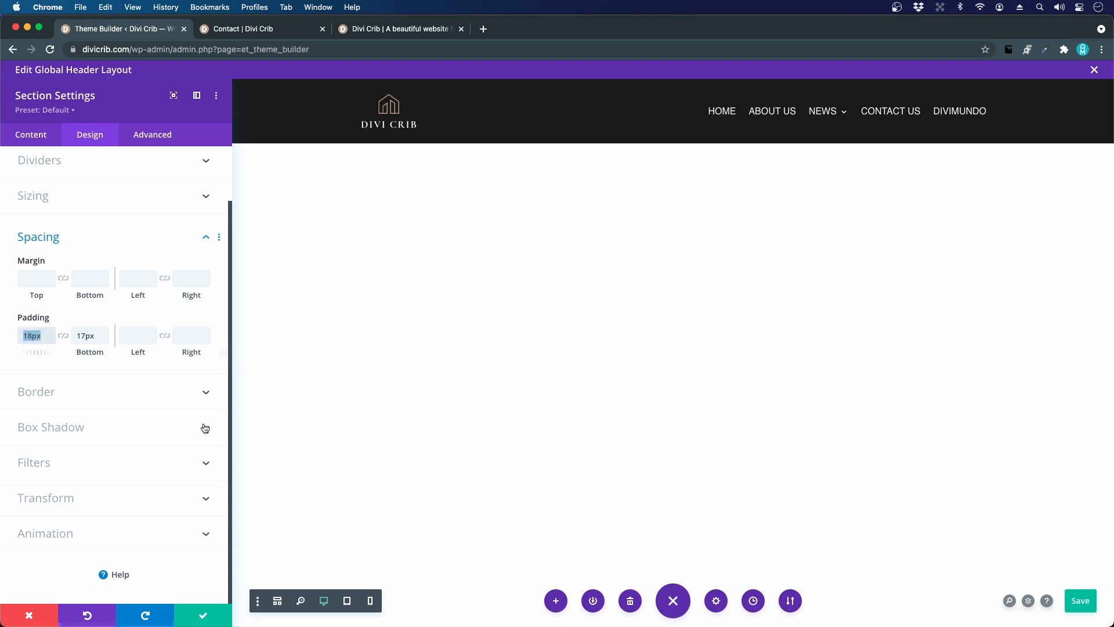
{"action": "type", "text": "15px"}
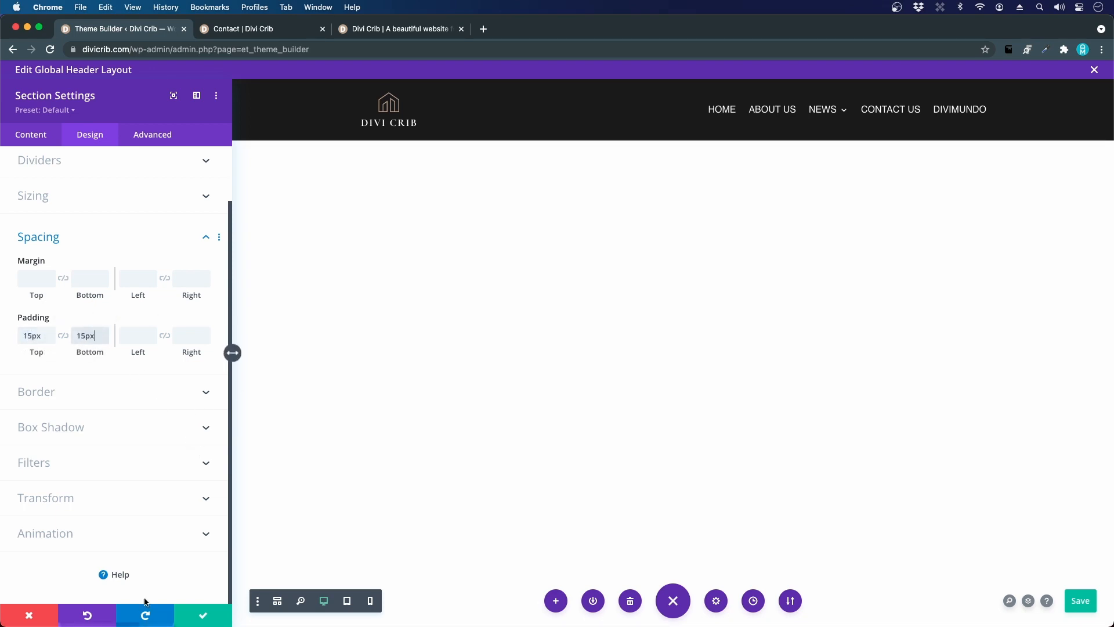
{"action": "left_click", "coordinate": [194, 616]}
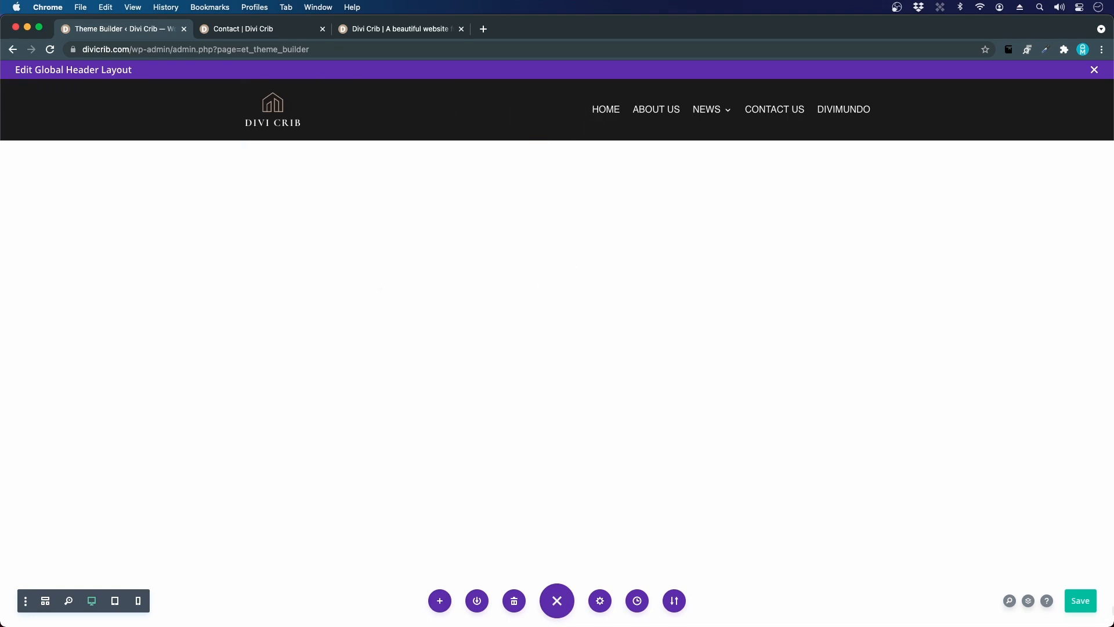
{"action": "left_click", "coordinate": [1085, 606]}
Set the Menu module's Dropdown Menu Line Color to transparent and preview the News dropdown.
{"action": "mouse_move", "coordinate": [708, 112]}
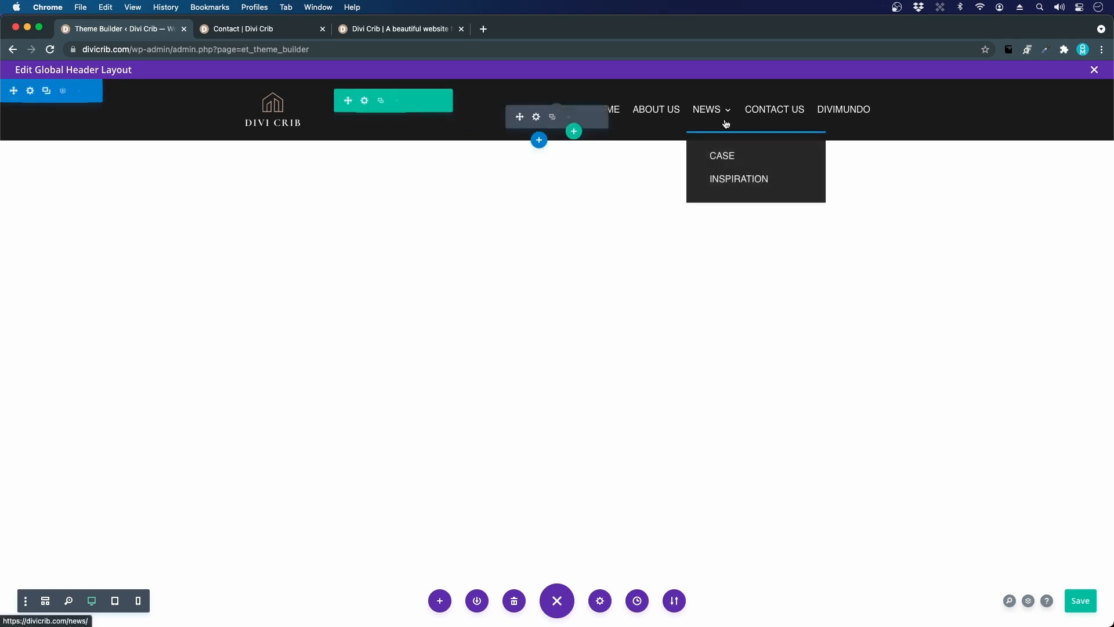
{"action": "left_click", "coordinate": [535, 118]}
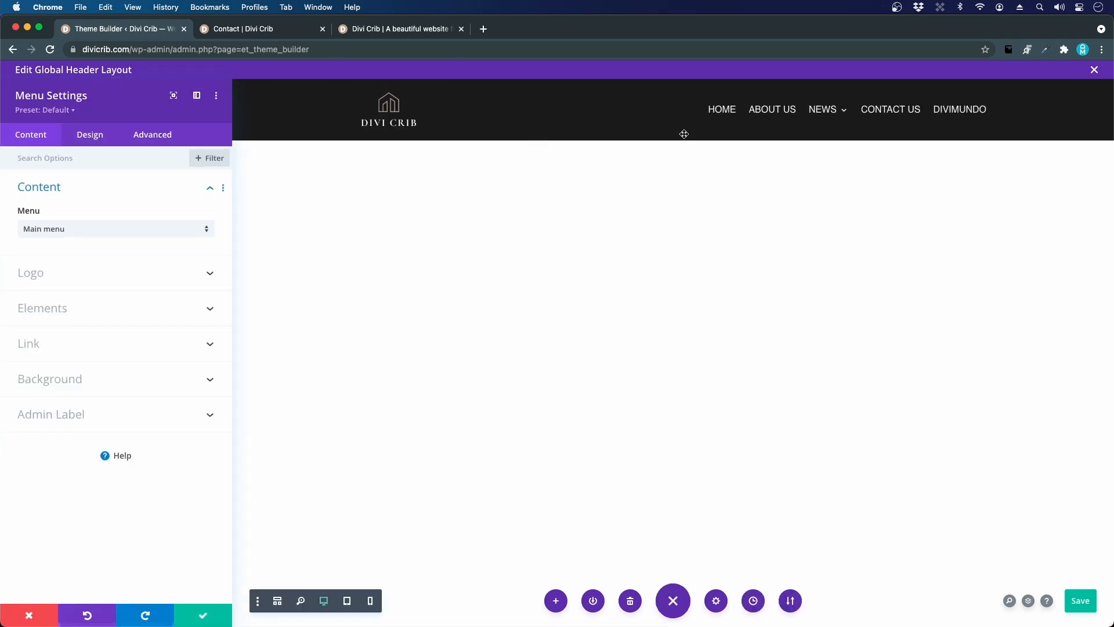
{"action": "left_click", "coordinate": [90, 134]}
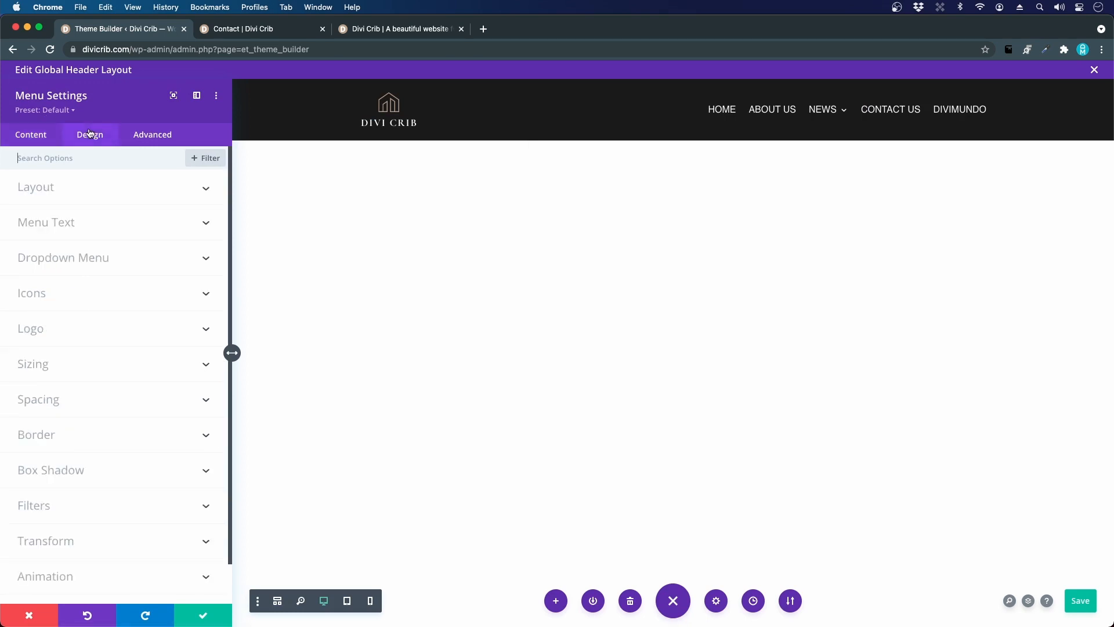
{"action": "left_click", "coordinate": [58, 259]}
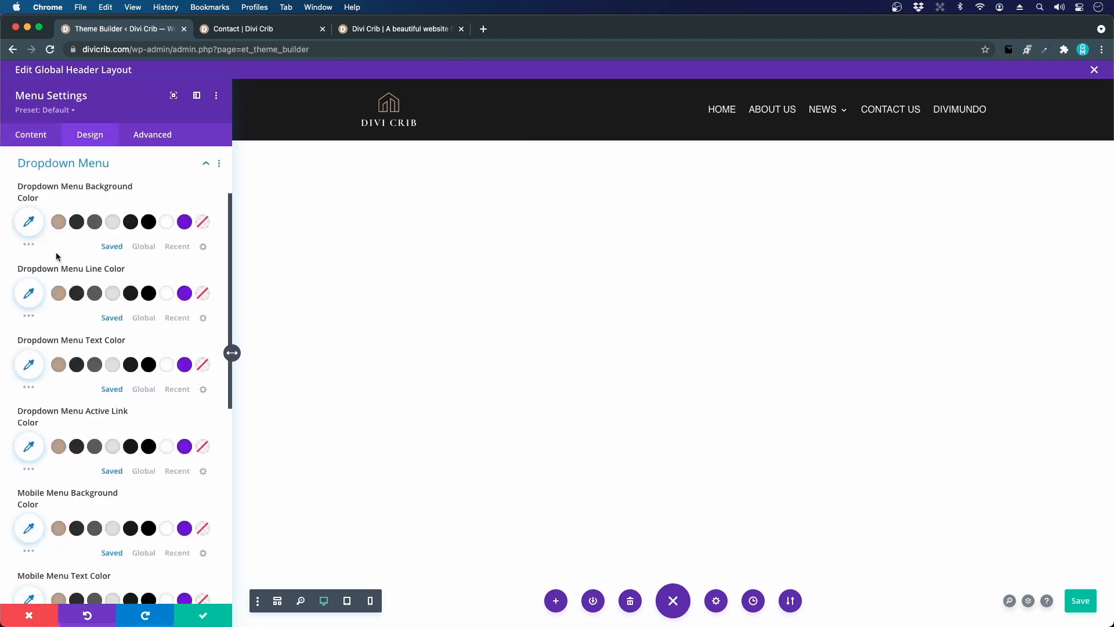
{"action": "scroll", "coordinate": [54, 258], "scroll_direction": "down", "scroll_amount": 1}
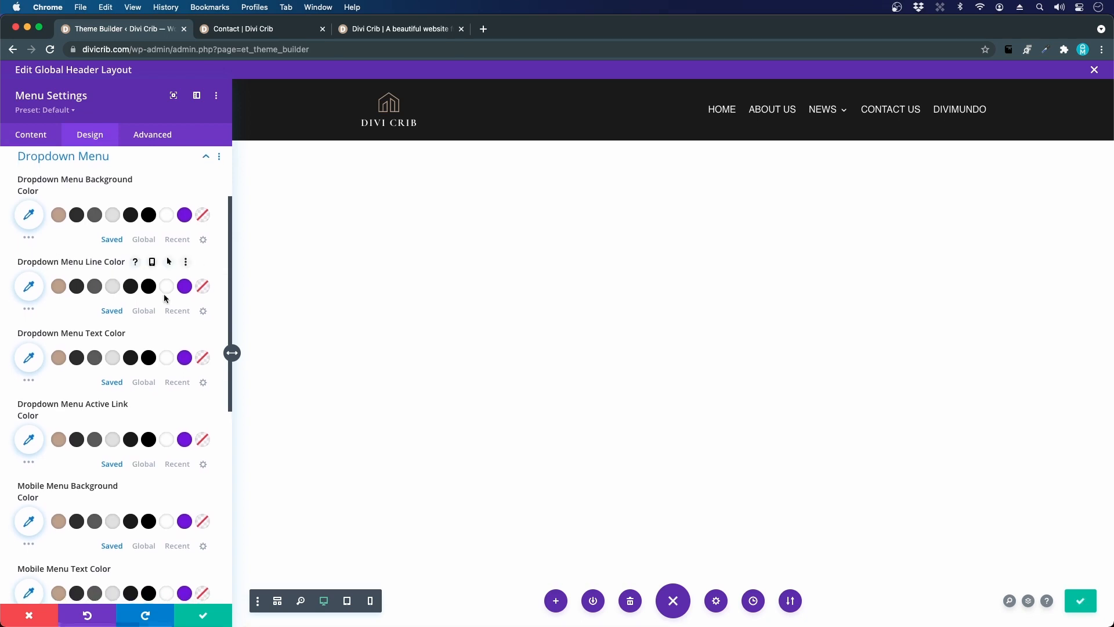
{"action": "left_click", "coordinate": [203, 287]}
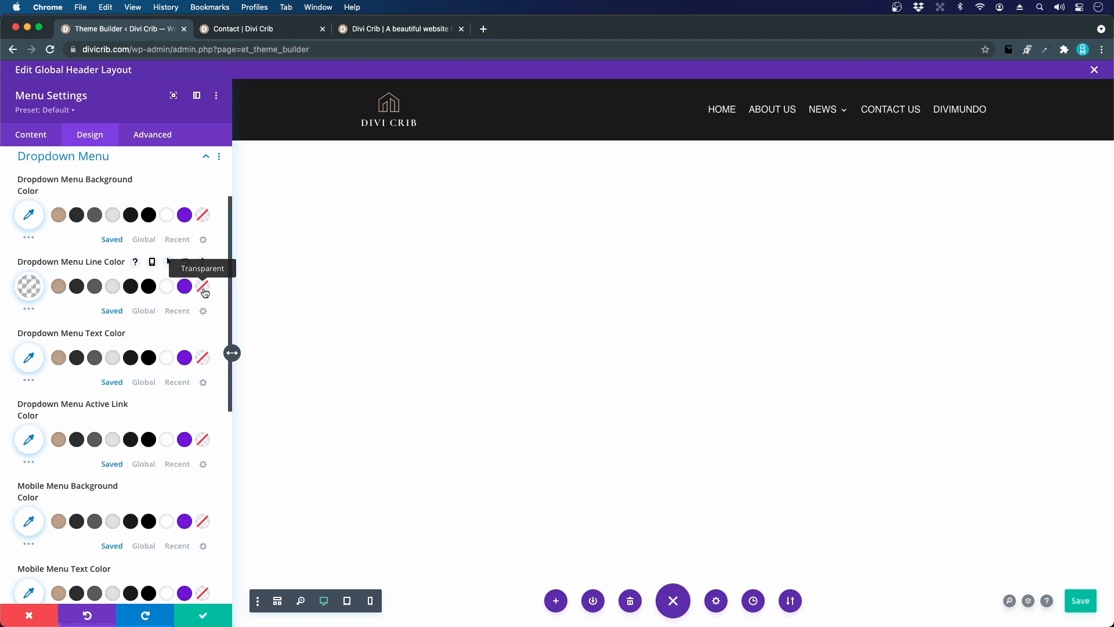
{"action": "mouse_move", "coordinate": [839, 112]}
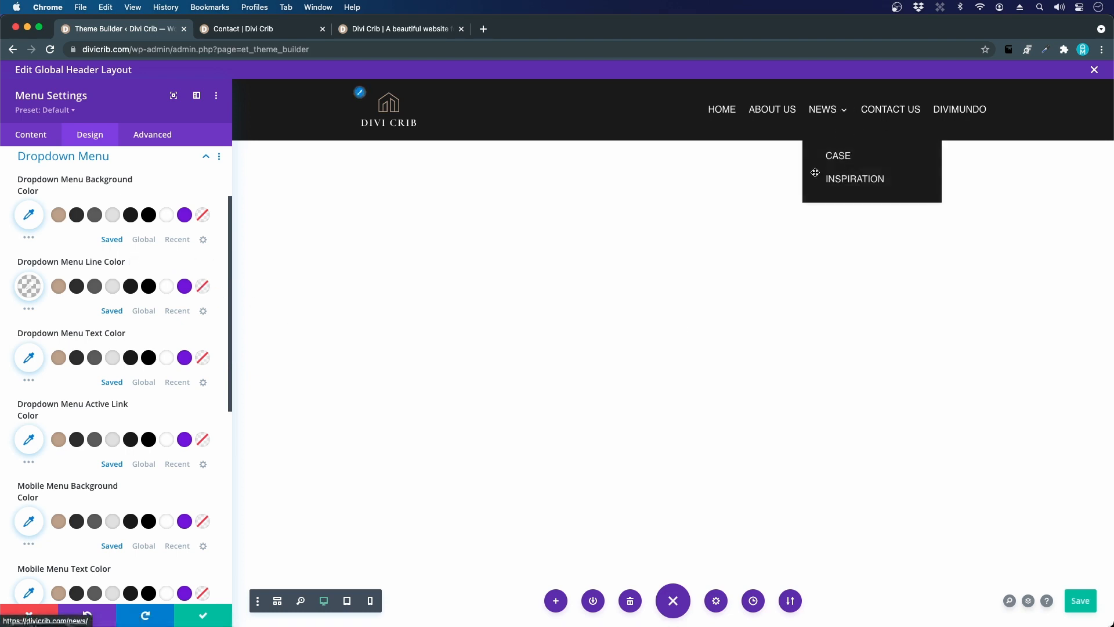
Try the saved tan color for the dropdown line on the News submenu, and switch back to transparent.
{"action": "left_click", "coordinate": [60, 286]}
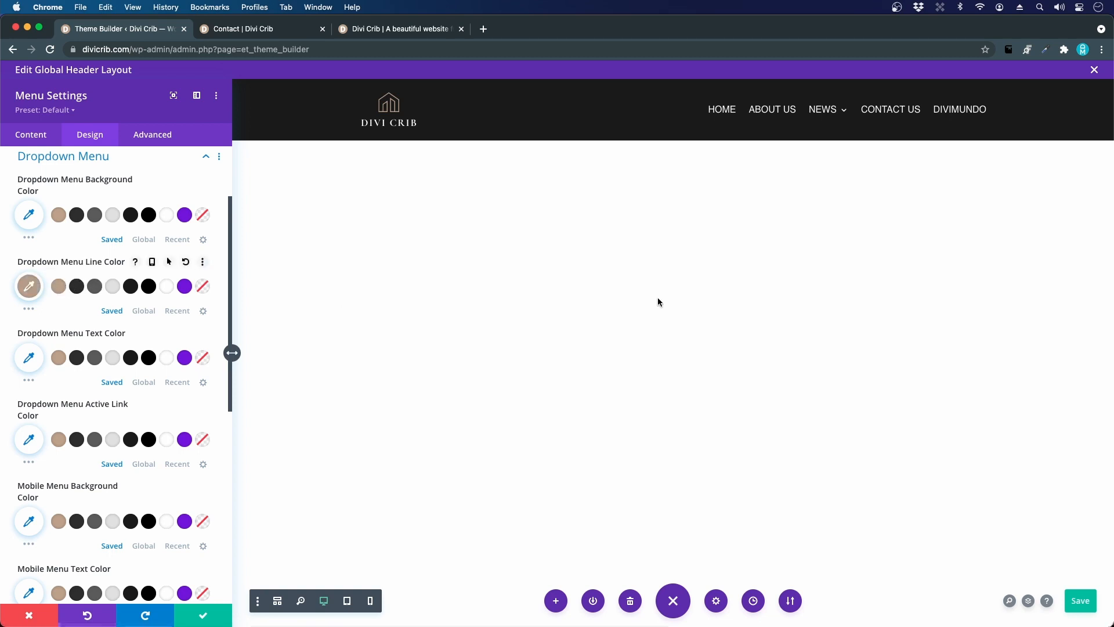
{"action": "mouse_move", "coordinate": [845, 113]}
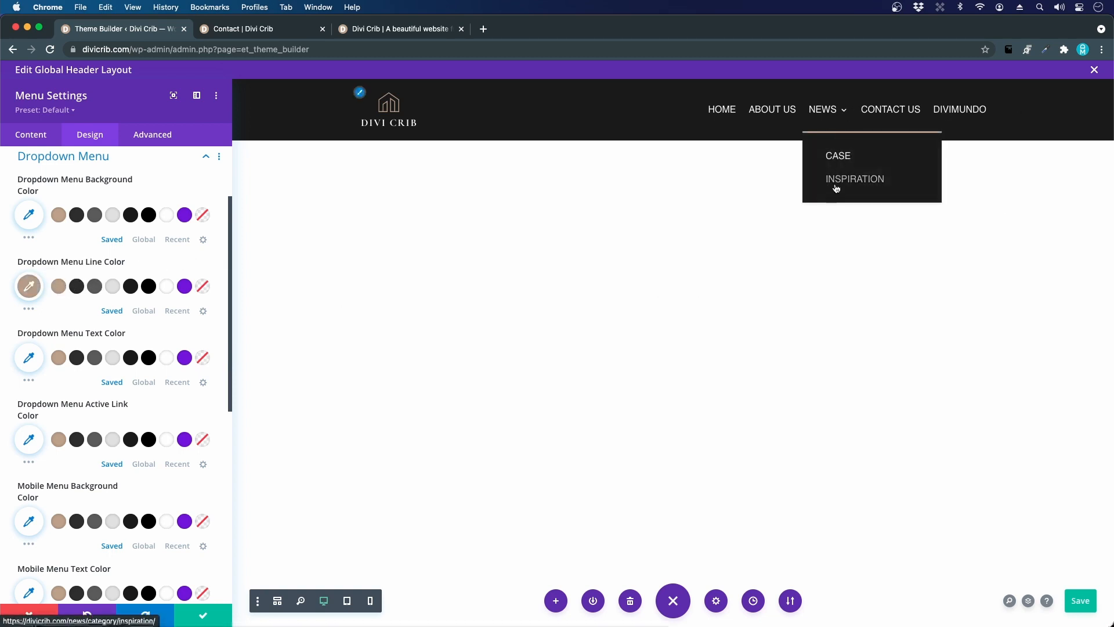
{"action": "left_click", "coordinate": [203, 286]}
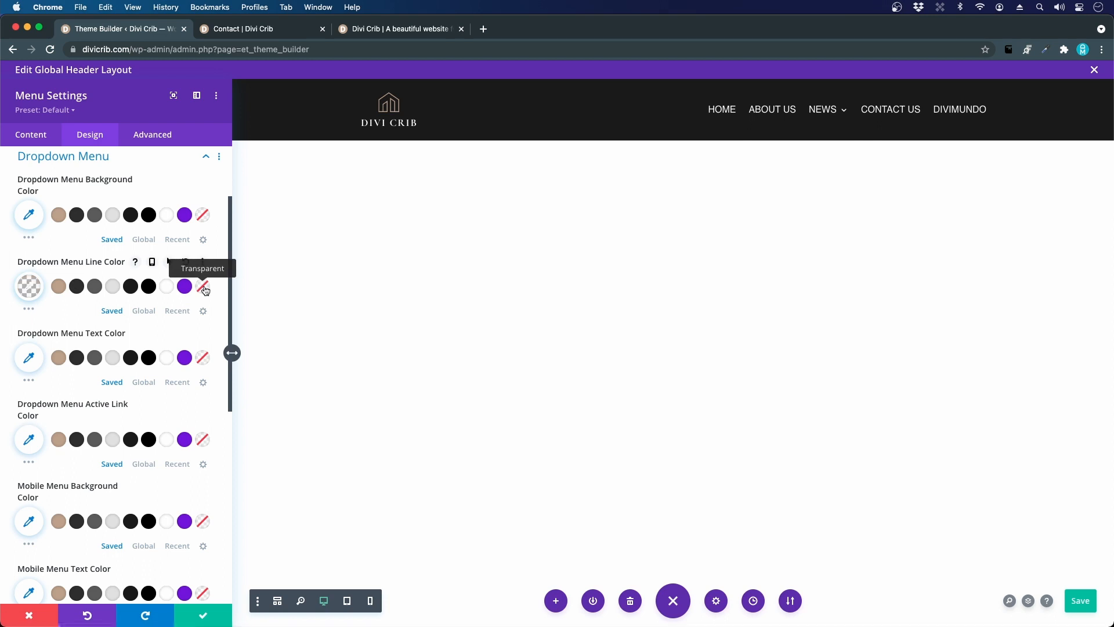
Save the Menu module and the global header layout, close the layout editor, and save the Theme Builder changes.
{"action": "left_click", "coordinate": [198, 620]}
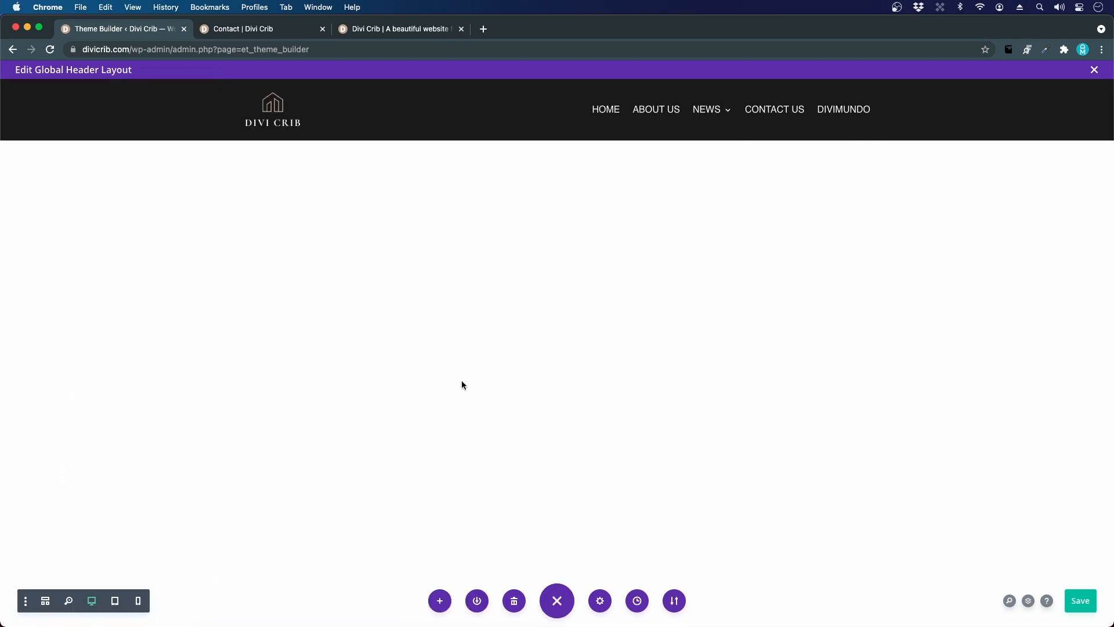
{"action": "left_click", "coordinate": [1078, 603]}
{"action": "left_click", "coordinate": [1094, 70]}
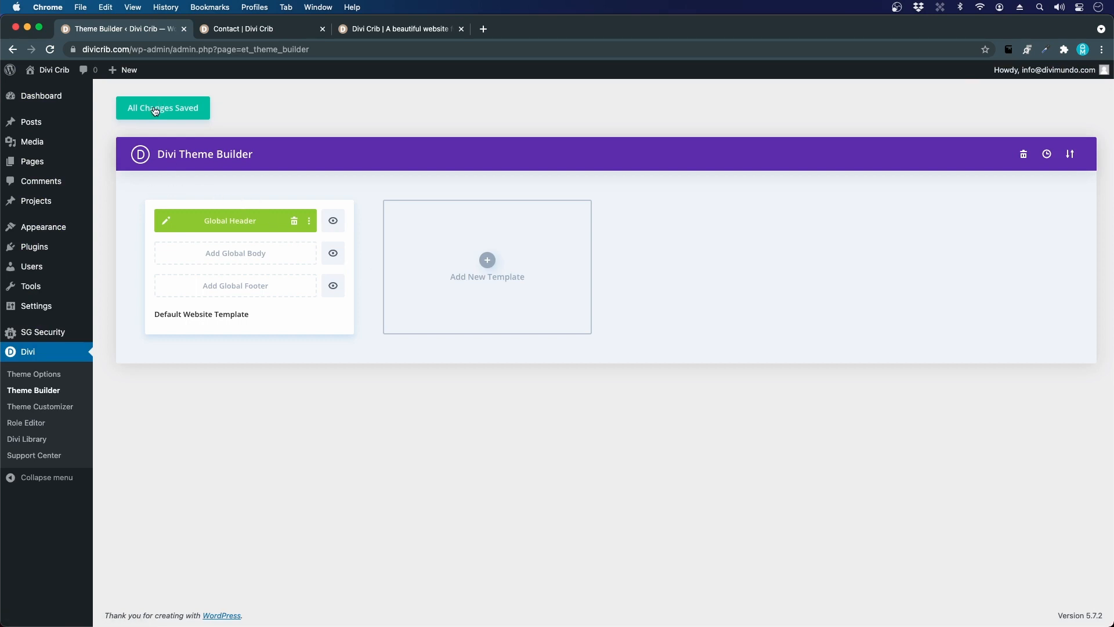
{"action": "left_click", "coordinate": [156, 108]}
Reload the site's homepage and check the new header at the top and while moving down the page.
{"action": "left_click", "coordinate": [379, 28]}
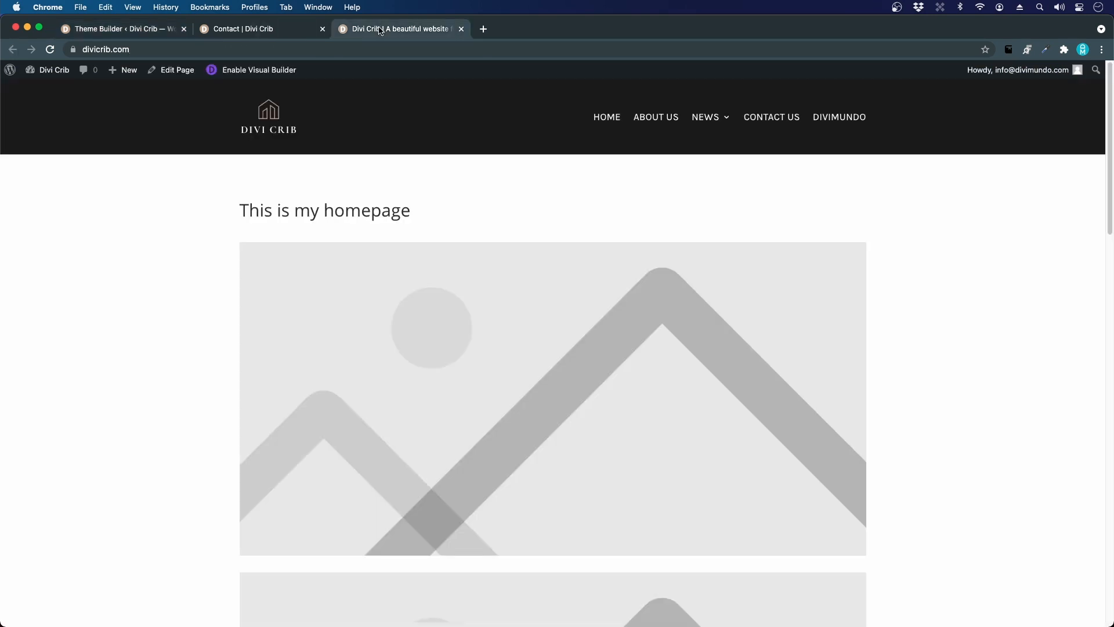
{"action": "left_click", "coordinate": [50, 50]}
{"action": "scroll", "coordinate": [560, 184], "scroll_direction": "down", "scroll_amount": 1}
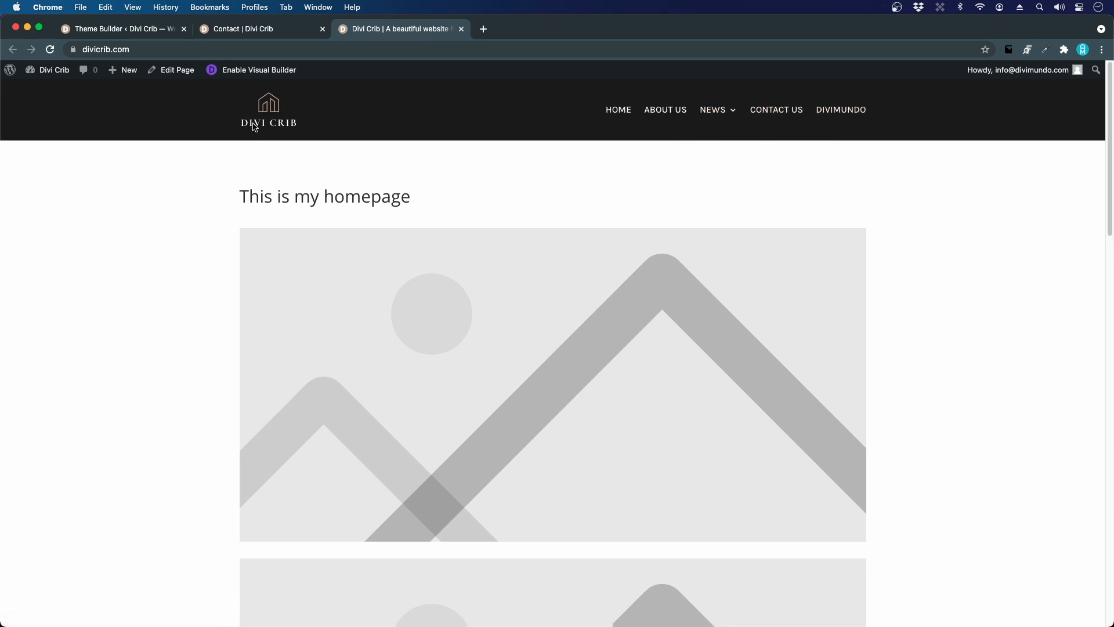
{"action": "scroll", "coordinate": [254, 126], "scroll_direction": "down", "scroll_amount": 2}
{"action": "scroll", "coordinate": [253, 125], "scroll_direction": "down", "scroll_amount": 10}
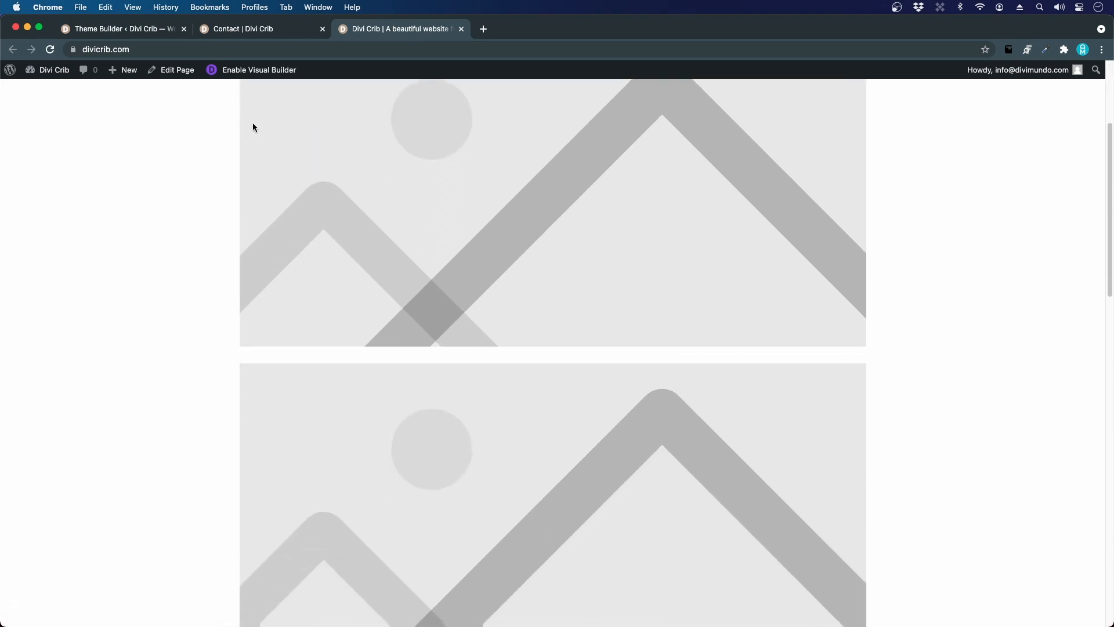
{"action": "scroll", "coordinate": [251, 197], "scroll_direction": "down", "scroll_amount": 10}
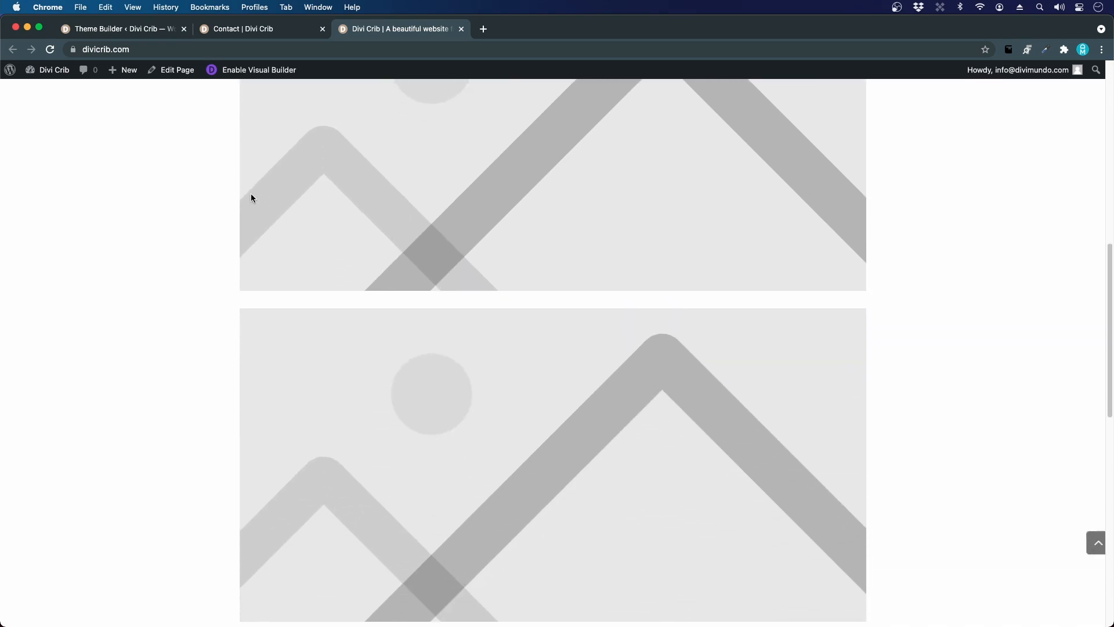
{"action": "scroll", "coordinate": [284, 278], "scroll_direction": "up", "scroll_amount": 11}
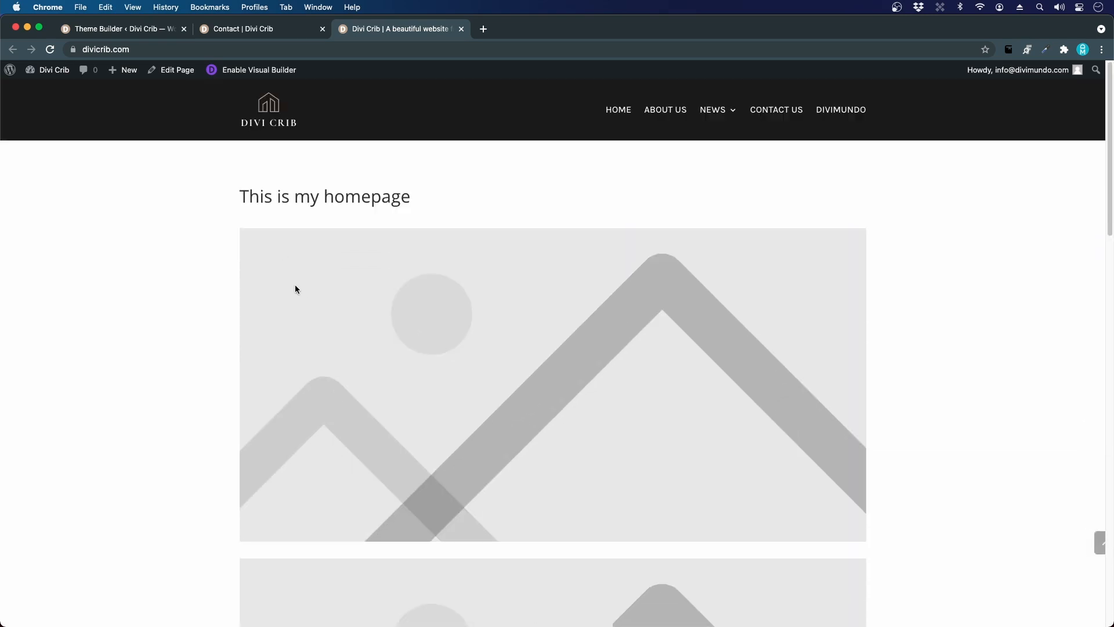
Reopen the Global Header layout for editing and open the settings of the row that holds the menu.
{"action": "left_click", "coordinate": [134, 29]}
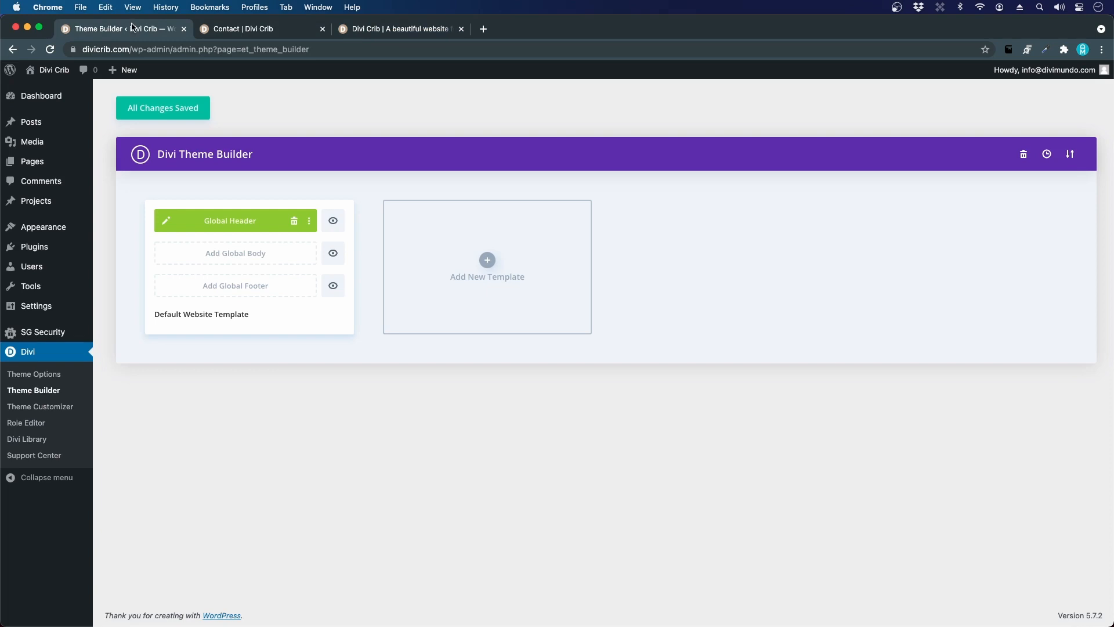
{"action": "left_click", "coordinate": [165, 223]}
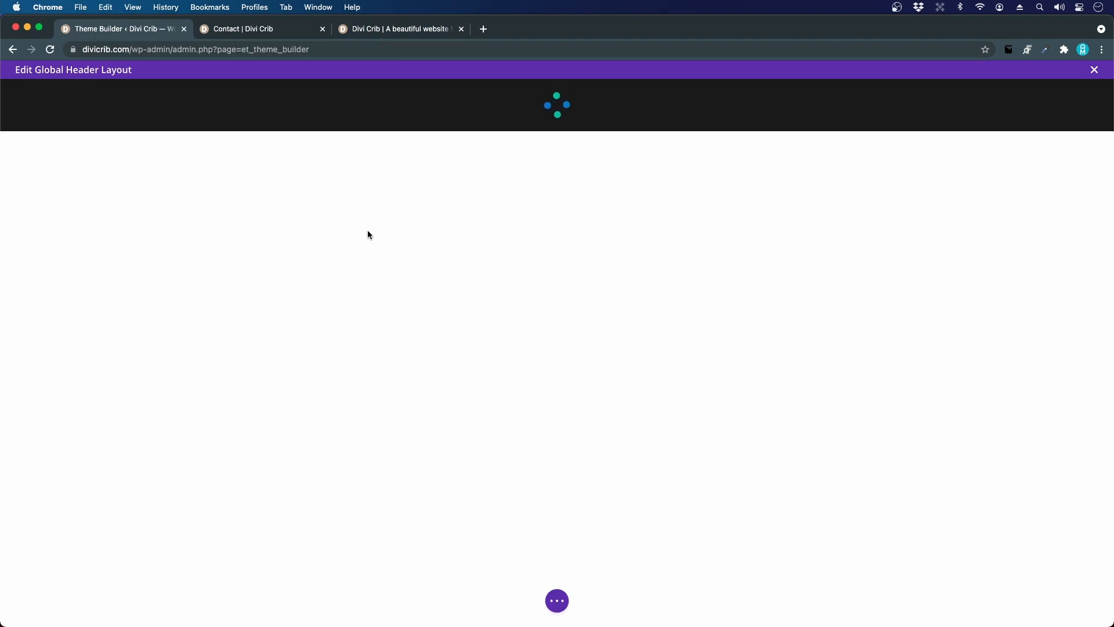
{"action": "mouse_move", "coordinate": [334, 121]}
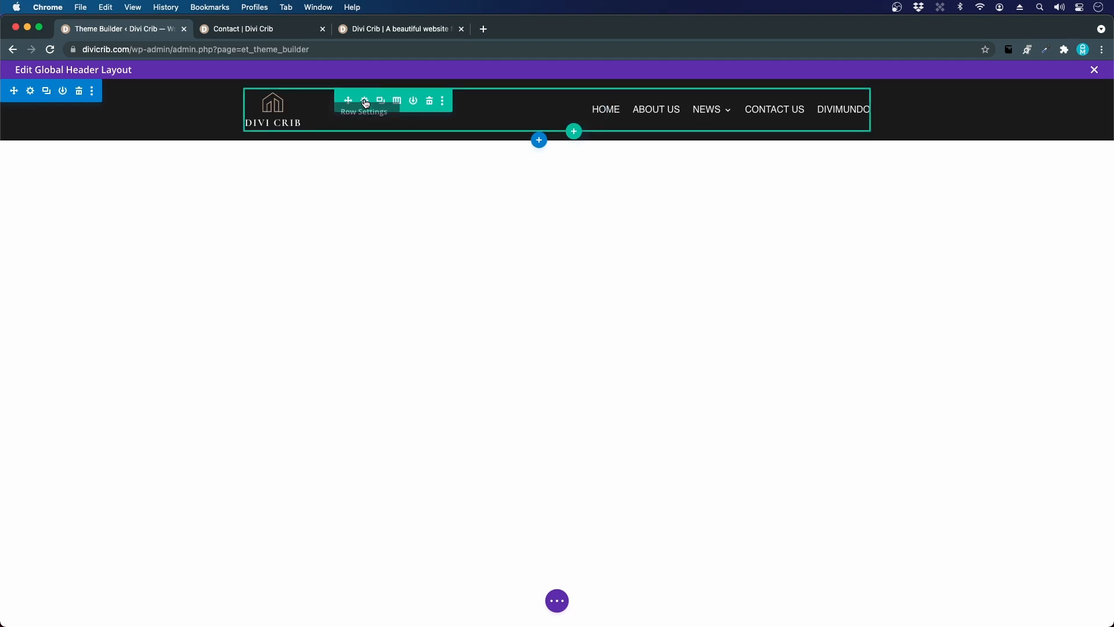
{"action": "left_click", "coordinate": [365, 102]}
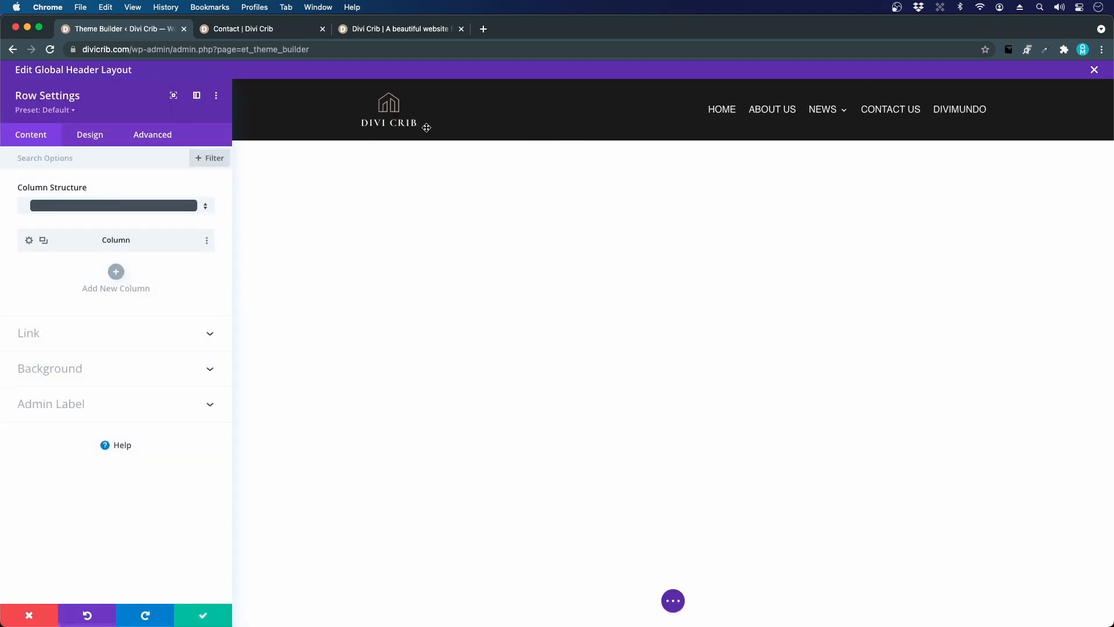
Compare the header's width on the homepage with the header on the demo site's Contact page.
{"action": "left_click", "coordinate": [383, 30]}
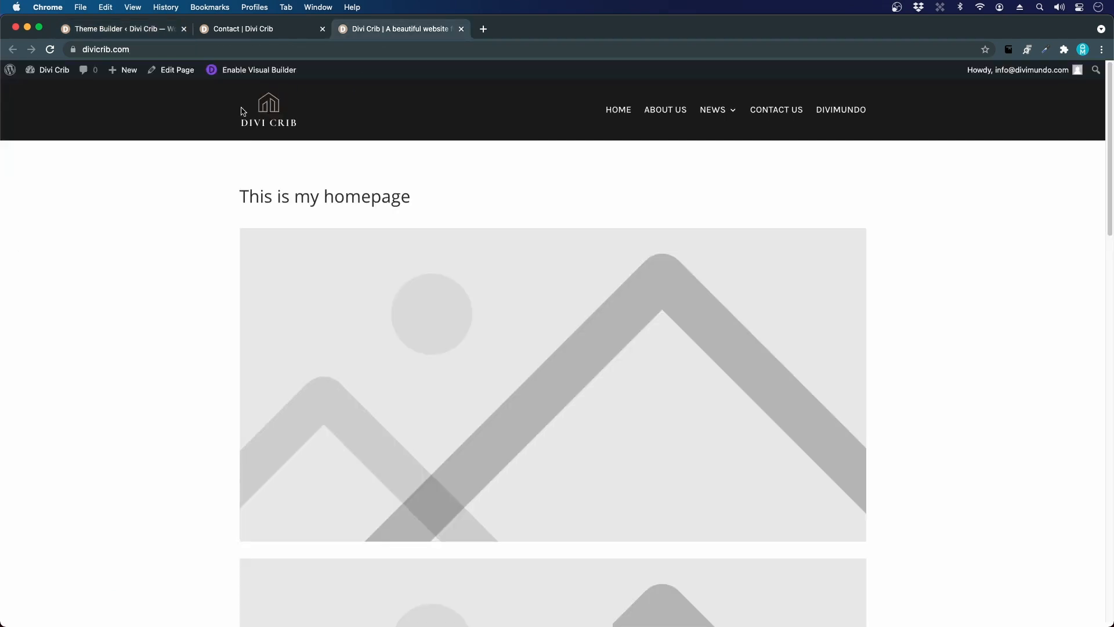
{"action": "left_click", "coordinate": [268, 31]}
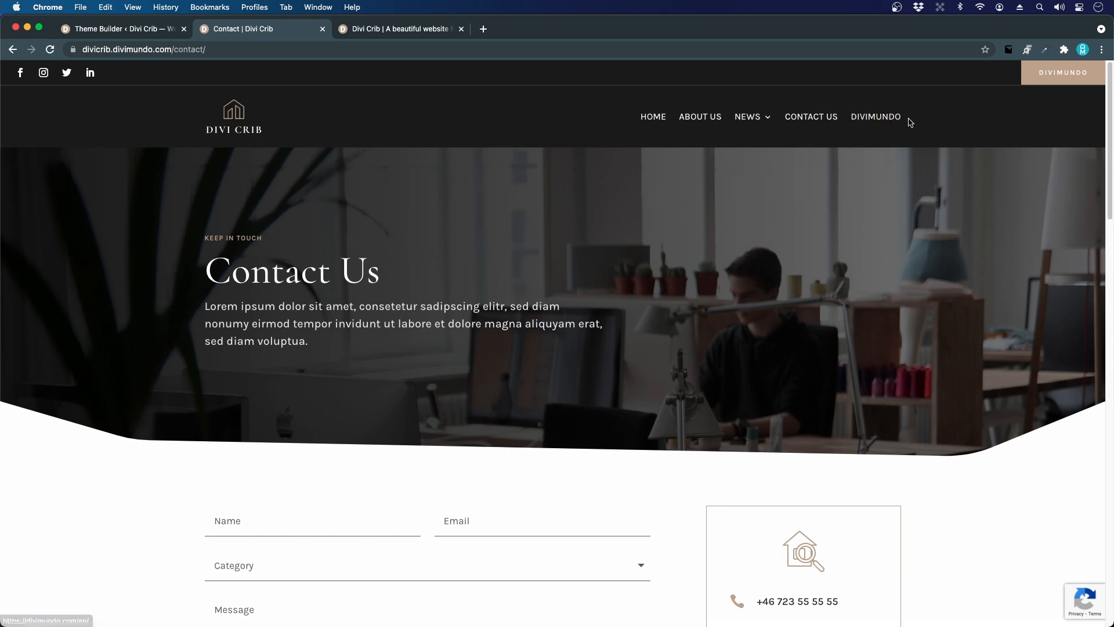
Return to the global header layout and set the menu row's maximum width to 1200px in its sizing options.
{"action": "left_click", "coordinate": [374, 35]}
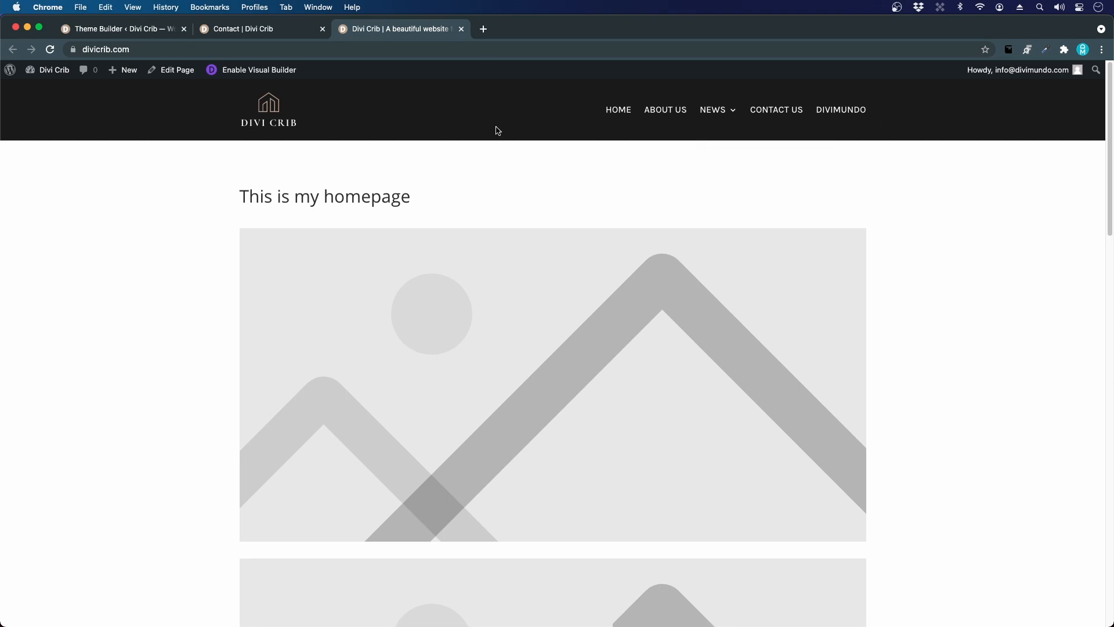
{"action": "left_click", "coordinate": [113, 31]}
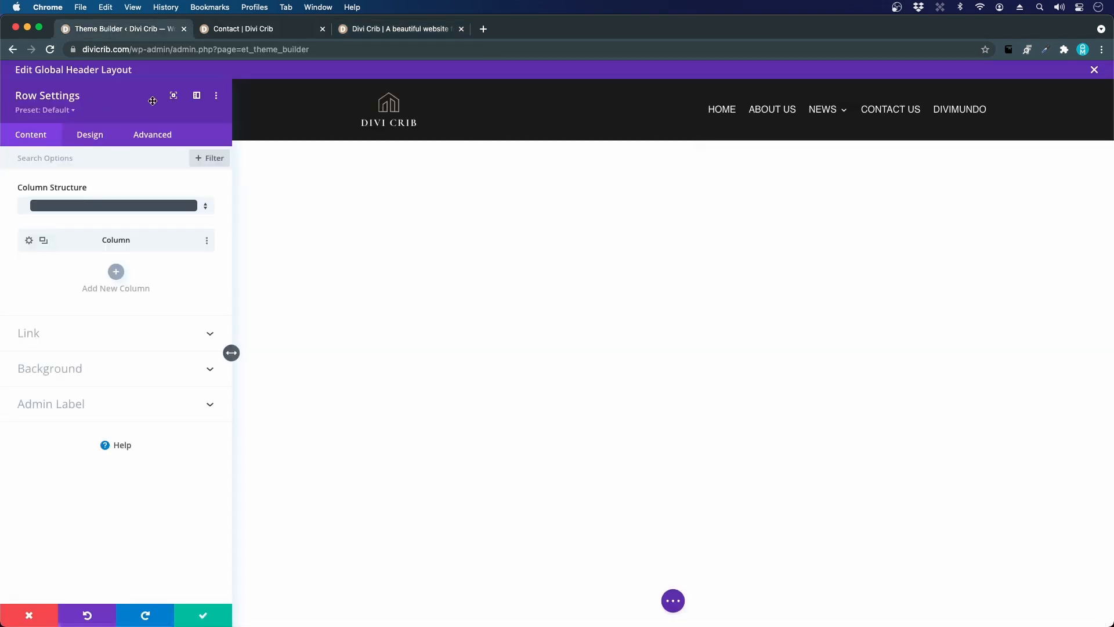
{"action": "left_click", "coordinate": [90, 135]}
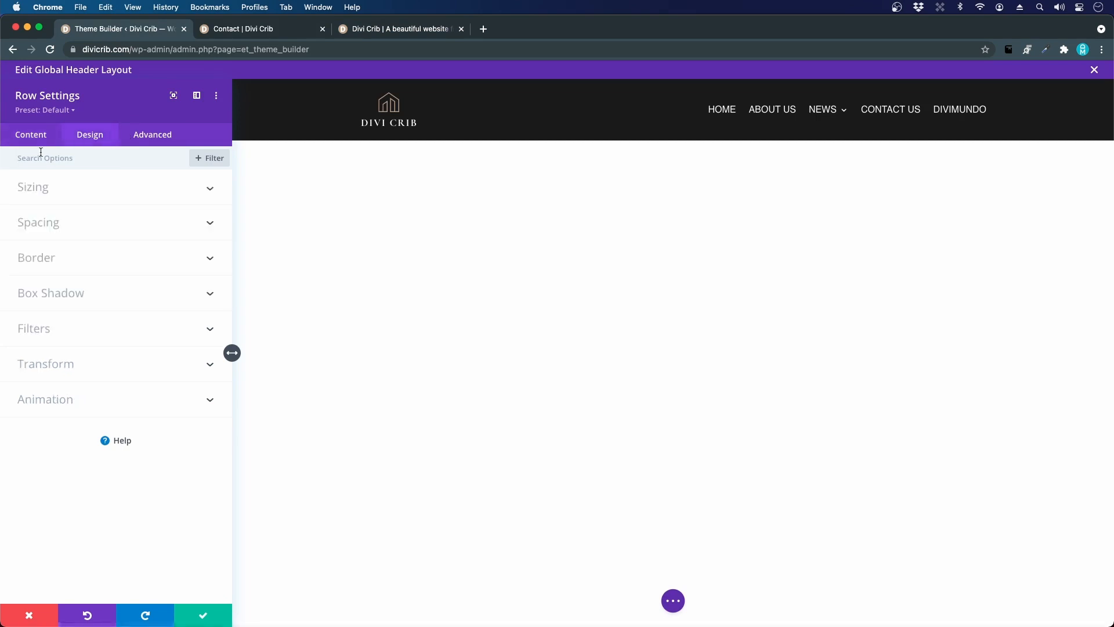
{"action": "left_click", "coordinate": [41, 186]}
{"action": "scroll", "coordinate": [143, 286], "scroll_direction": "down", "scroll_amount": 3}
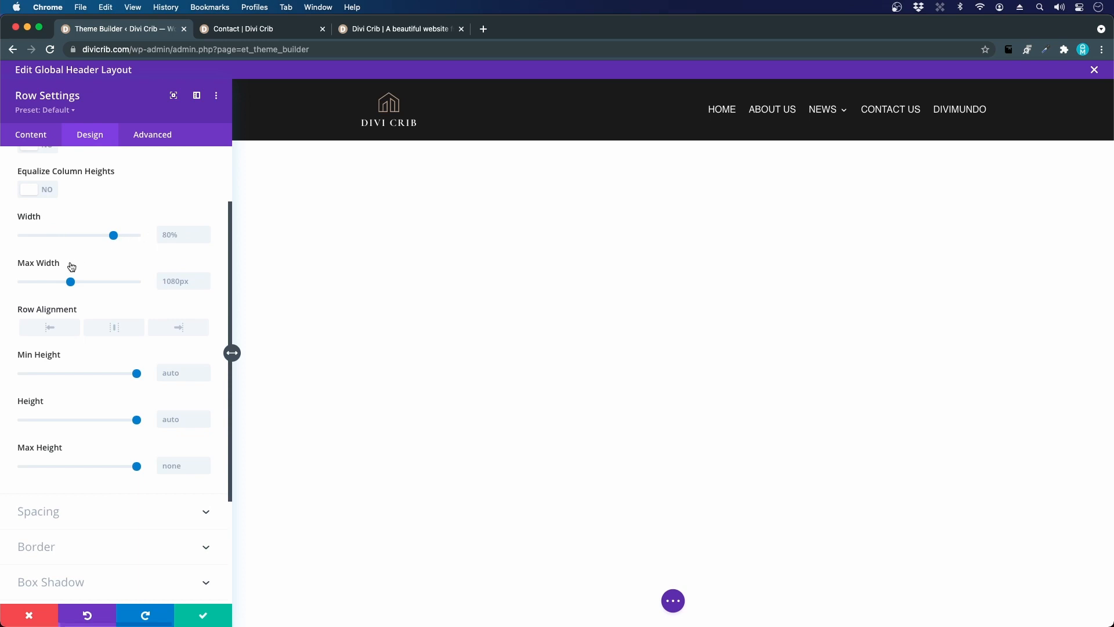
{"action": "left_click", "coordinate": [190, 282]}
{"action": "key", "text": "super+a"}
{"action": "type", "text": "1200p"}
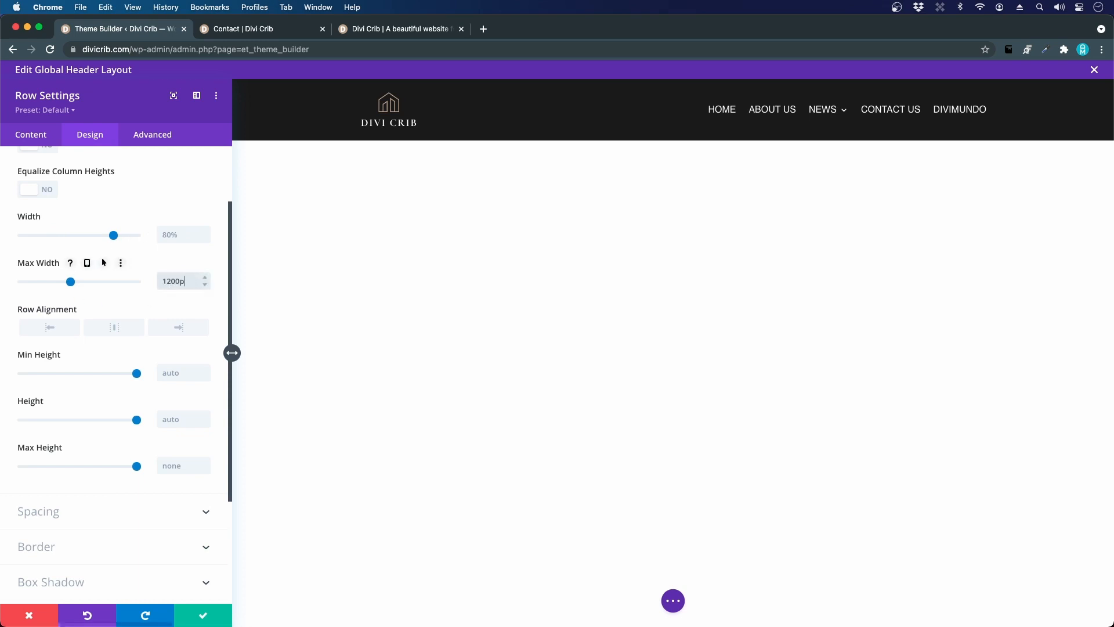
{"action": "type", "text": "x"}
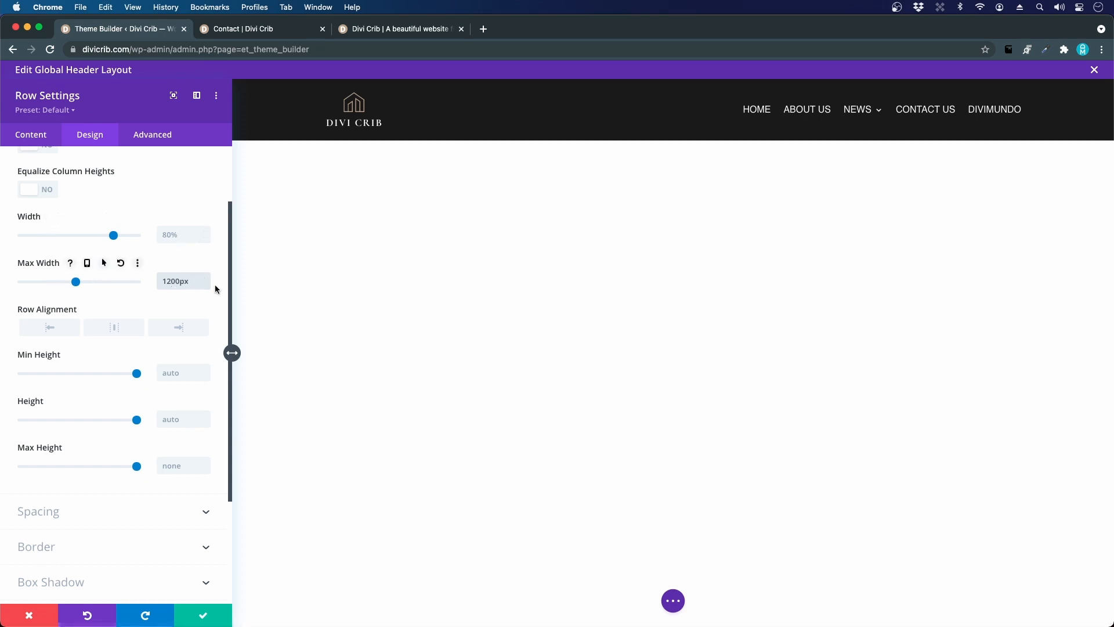
Apply the row's design styles to the active Row Default Preset for all rows across the site.
{"action": "left_click", "coordinate": [206, 617]}
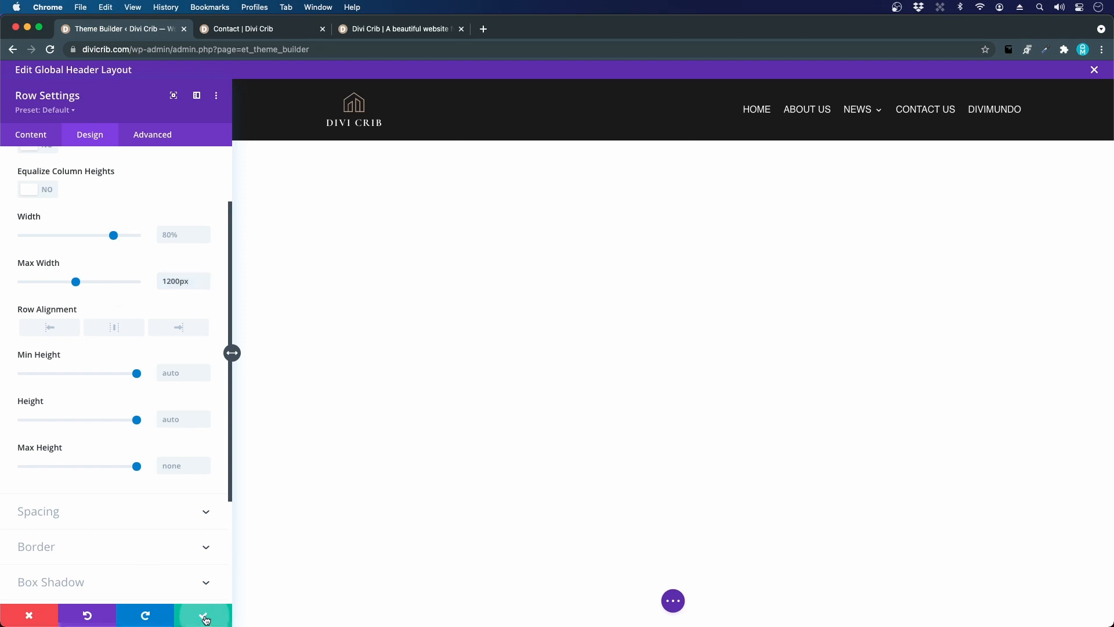
{"action": "right_click", "coordinate": [30, 264]}
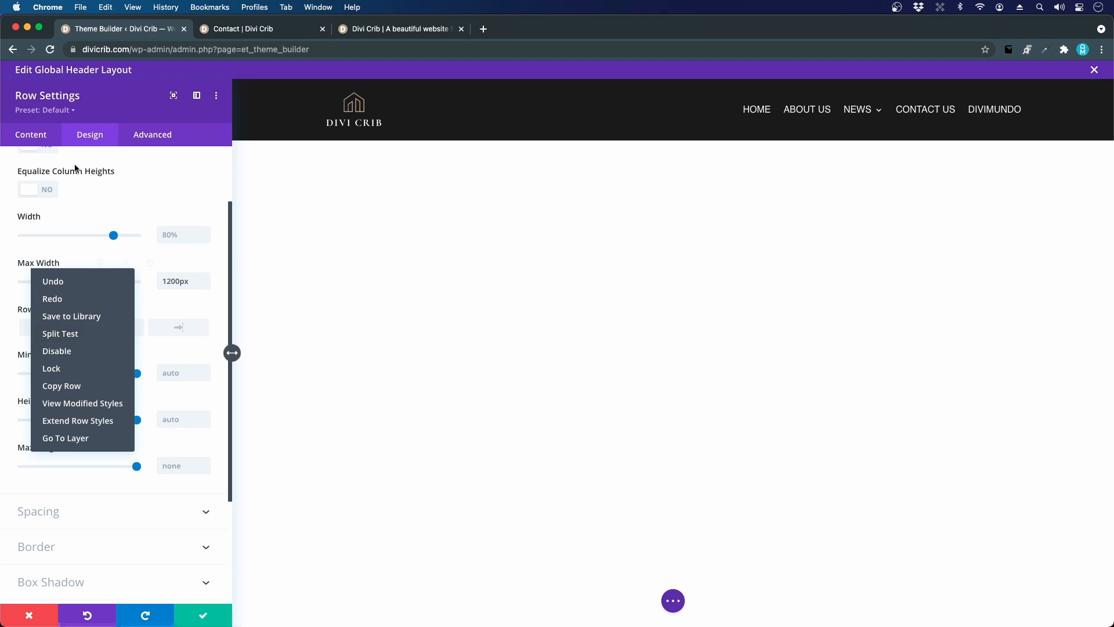
{"action": "scroll", "coordinate": [84, 152], "scroll_direction": "up", "scroll_amount": 3}
{"action": "right_click", "coordinate": [94, 134]}
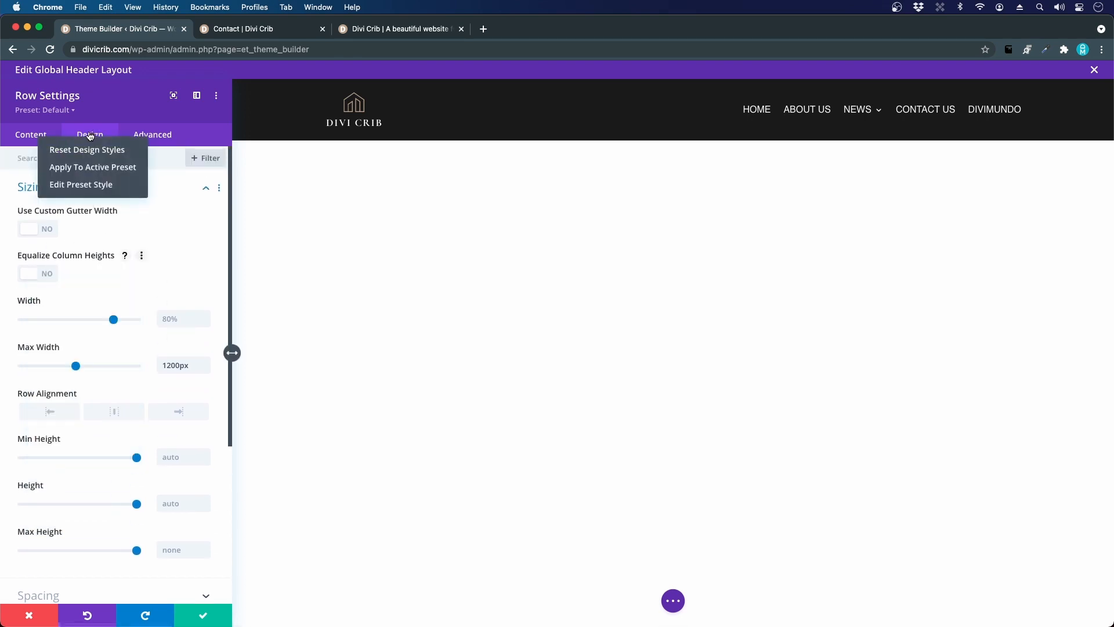
{"action": "left_click", "coordinate": [120, 169]}
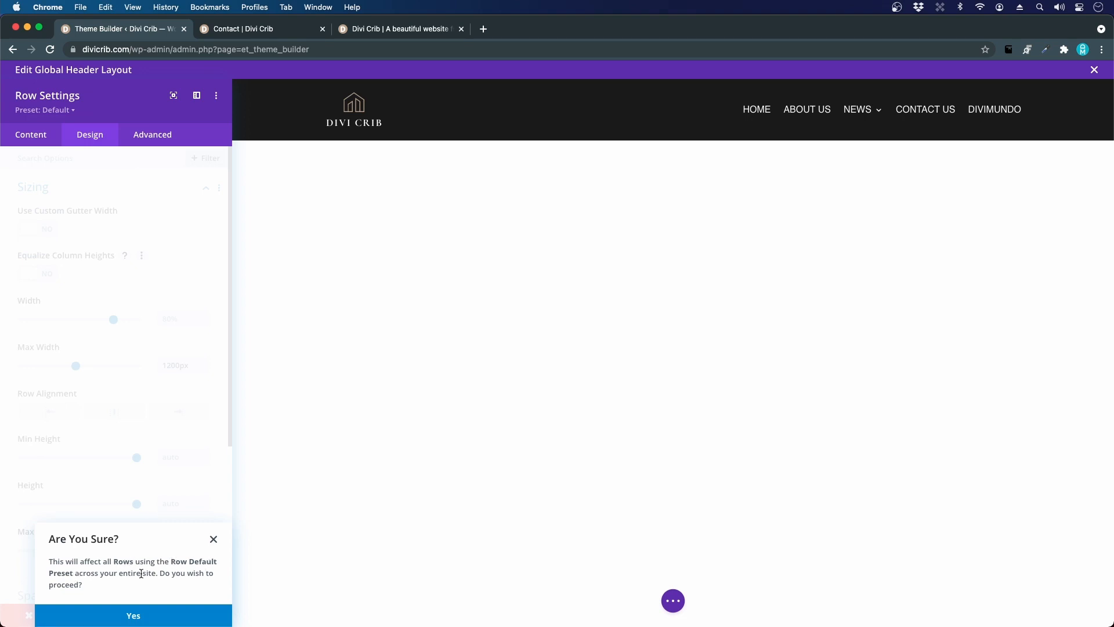
{"action": "left_click", "coordinate": [129, 613]}
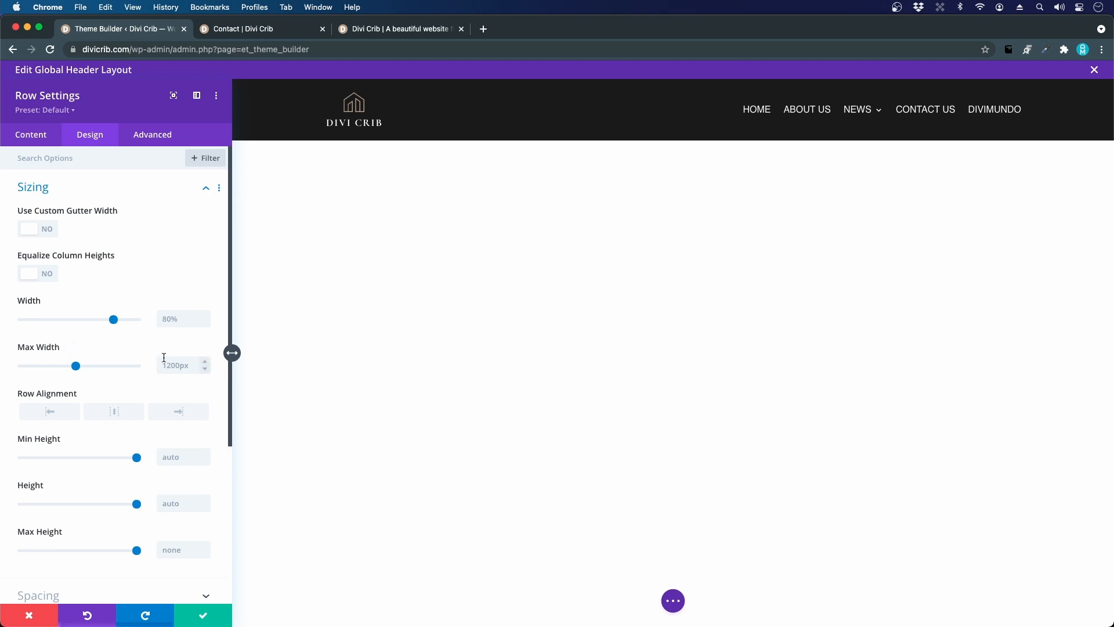
Open the Row Default Preset, check its sizing values, and save the preset and row settings.
{"action": "left_click", "coordinate": [63, 112]}
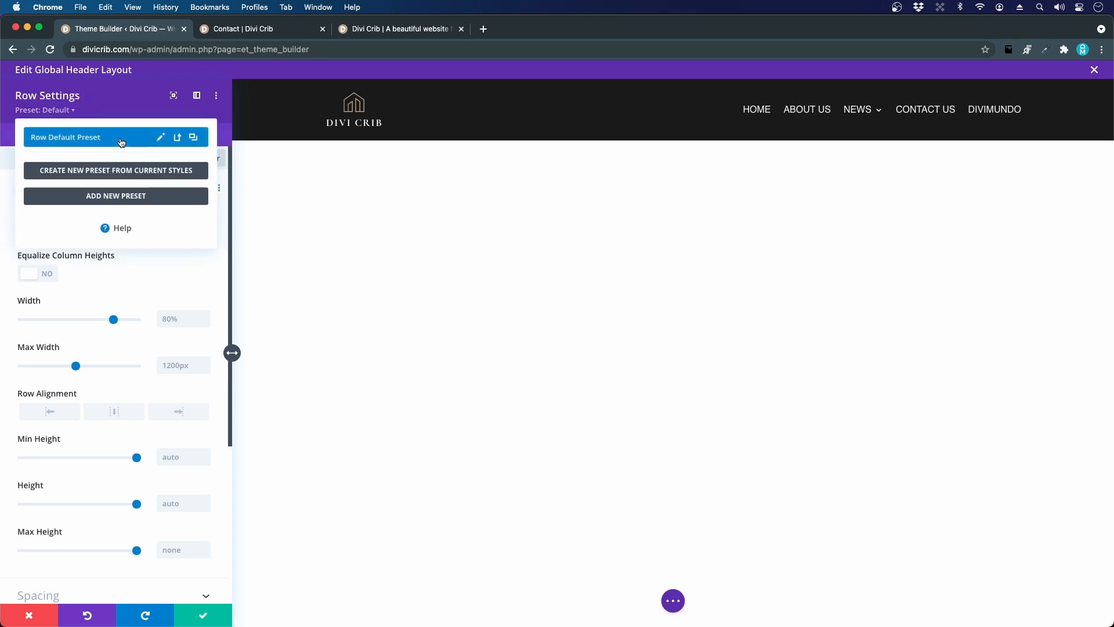
{"action": "left_click", "coordinate": [161, 138]}
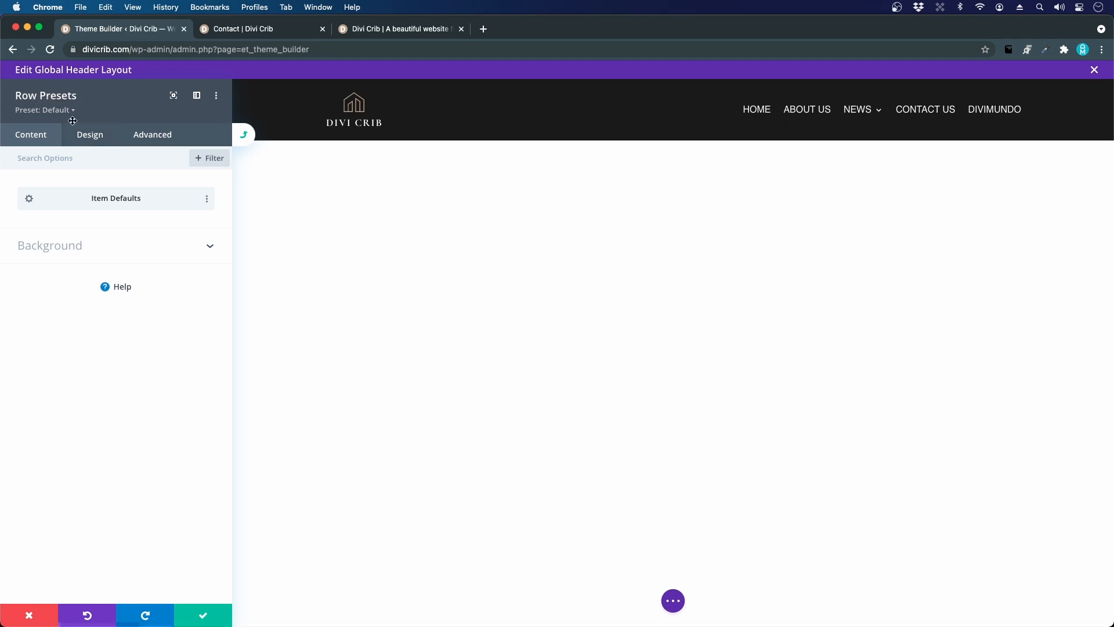
{"action": "left_click", "coordinate": [88, 134]}
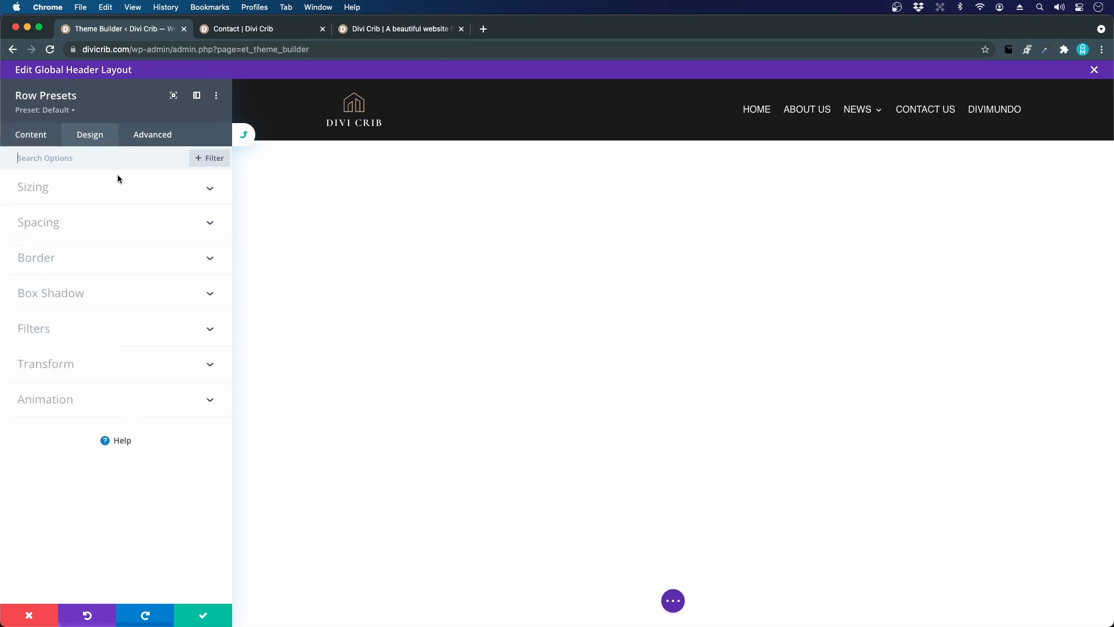
{"action": "left_click", "coordinate": [88, 191]}
{"action": "scroll", "coordinate": [141, 285], "scroll_direction": "down", "scroll_amount": 1}
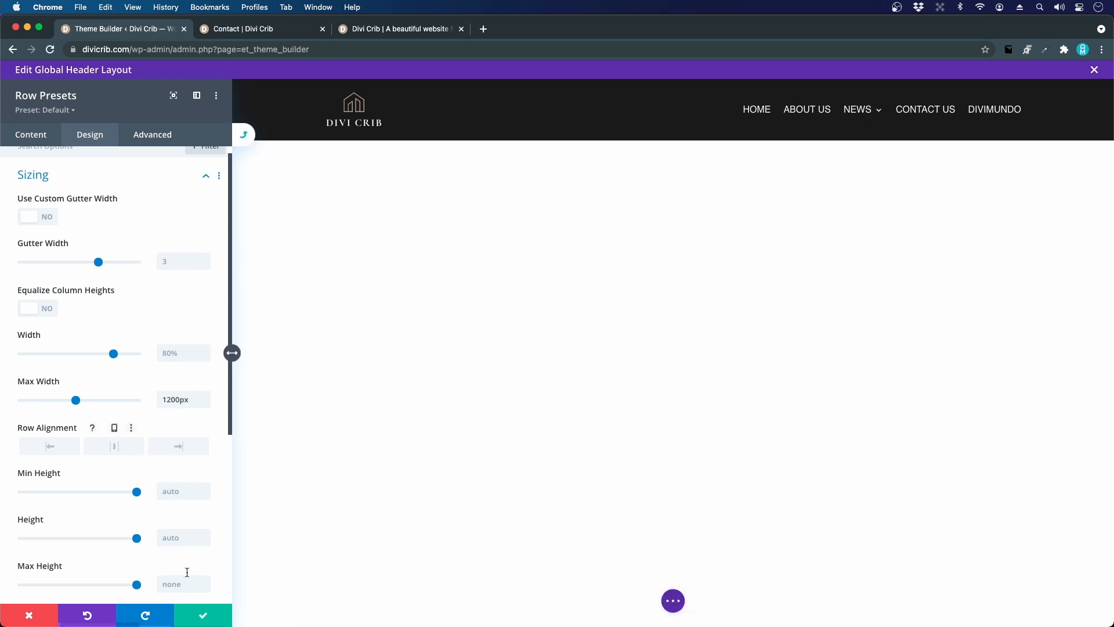
{"action": "left_click", "coordinate": [180, 621]}
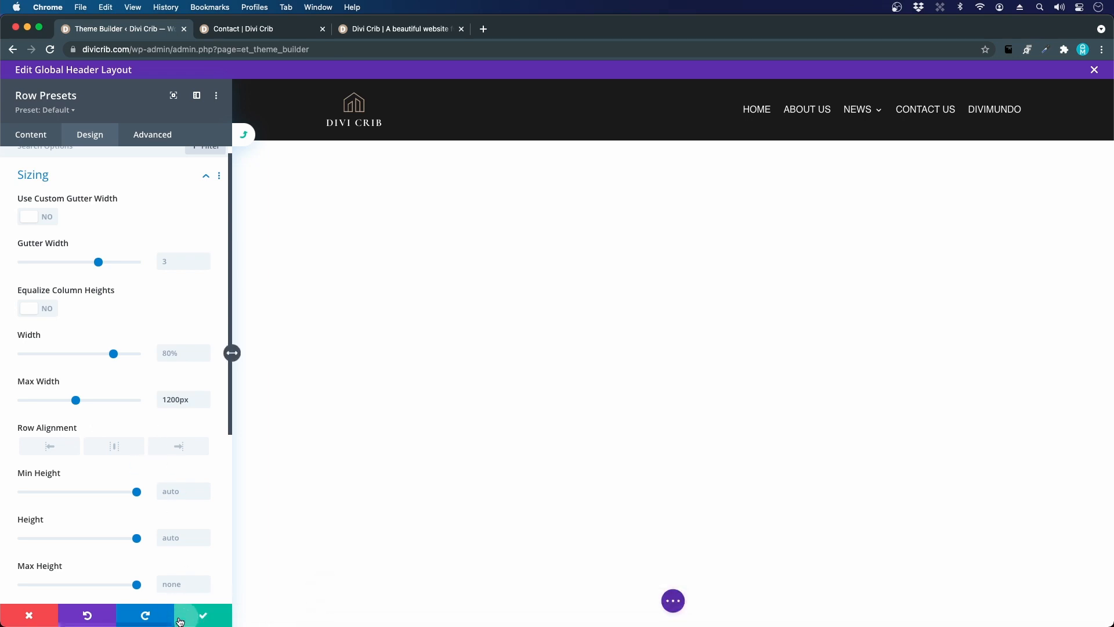
{"action": "left_click", "coordinate": [203, 614]}
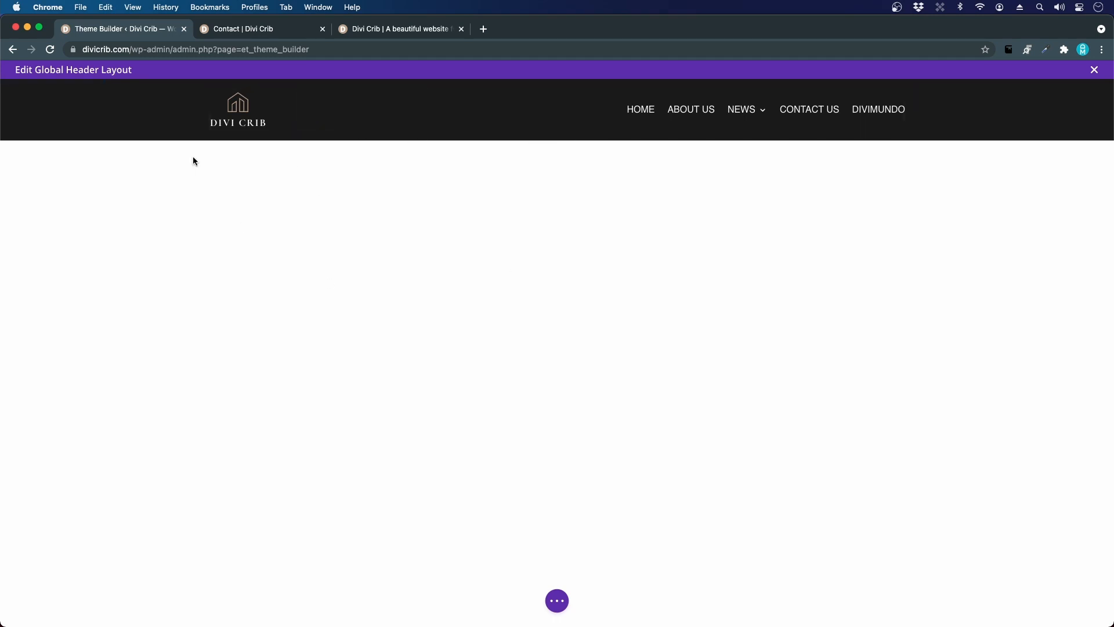
Examine how the header on the demo site's Contact page changes between the page top and further down.
{"action": "left_click", "coordinate": [366, 29]}
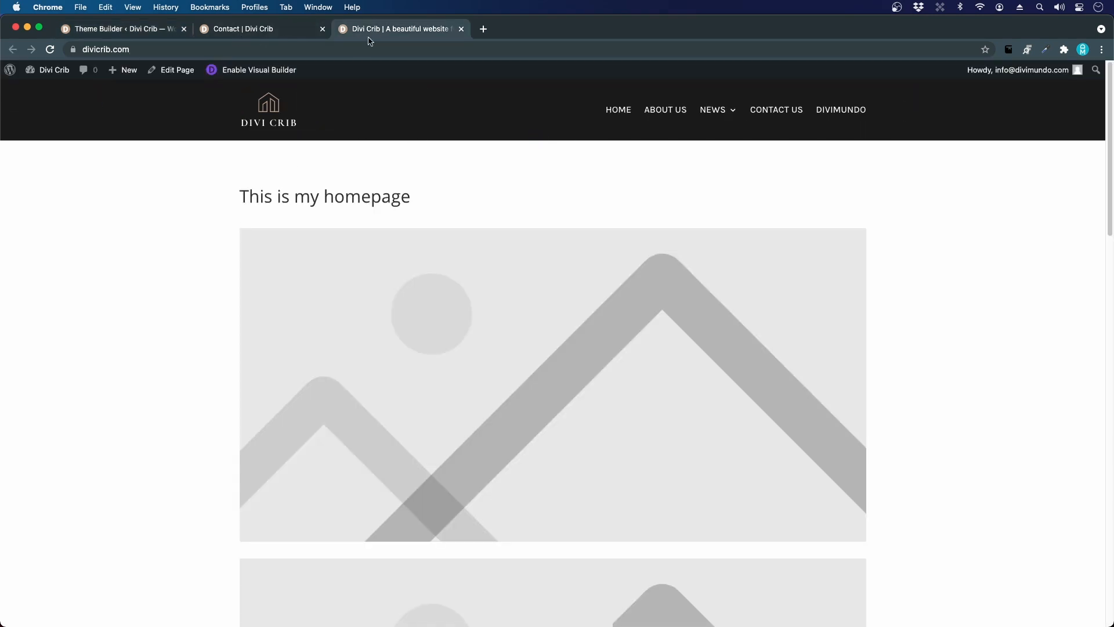
{"action": "left_click", "coordinate": [287, 30]}
{"action": "scroll", "coordinate": [339, 237], "scroll_direction": "down", "scroll_amount": 3}
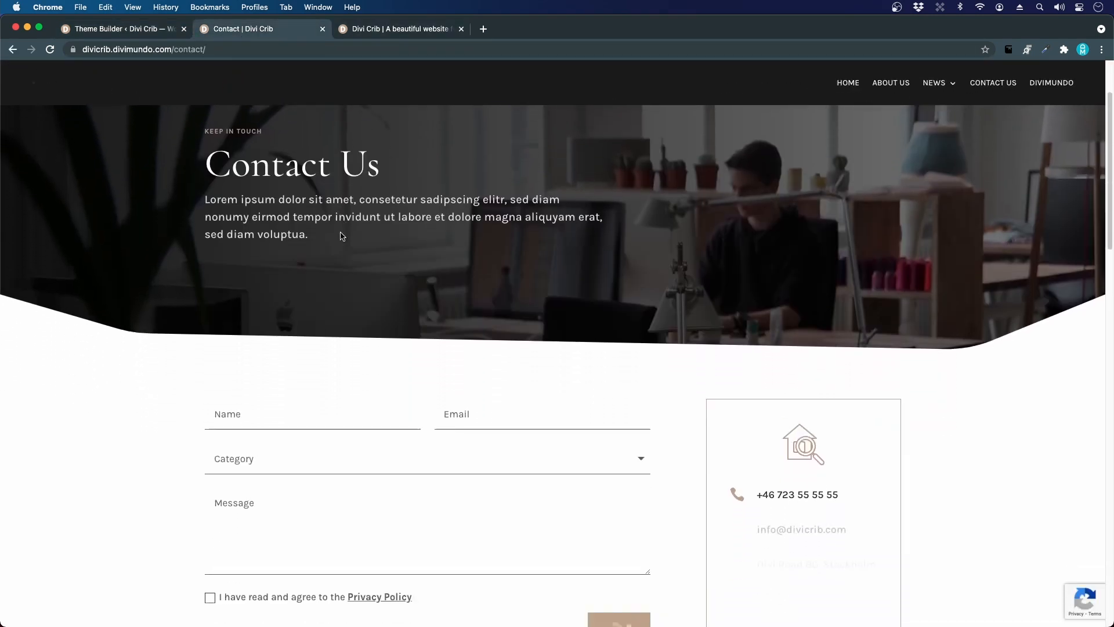
{"action": "scroll", "coordinate": [473, 224], "scroll_direction": "down", "scroll_amount": 4}
{"action": "scroll", "coordinate": [470, 231], "scroll_direction": "up", "scroll_amount": 6}
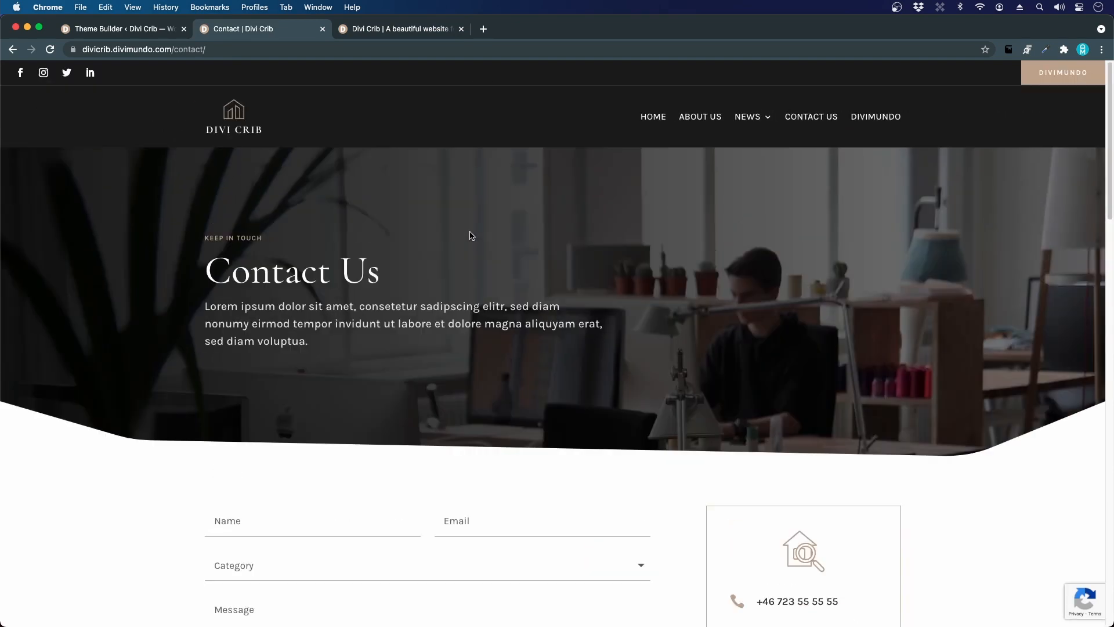
{"action": "scroll", "coordinate": [471, 235], "scroll_direction": "down", "scroll_amount": 2}
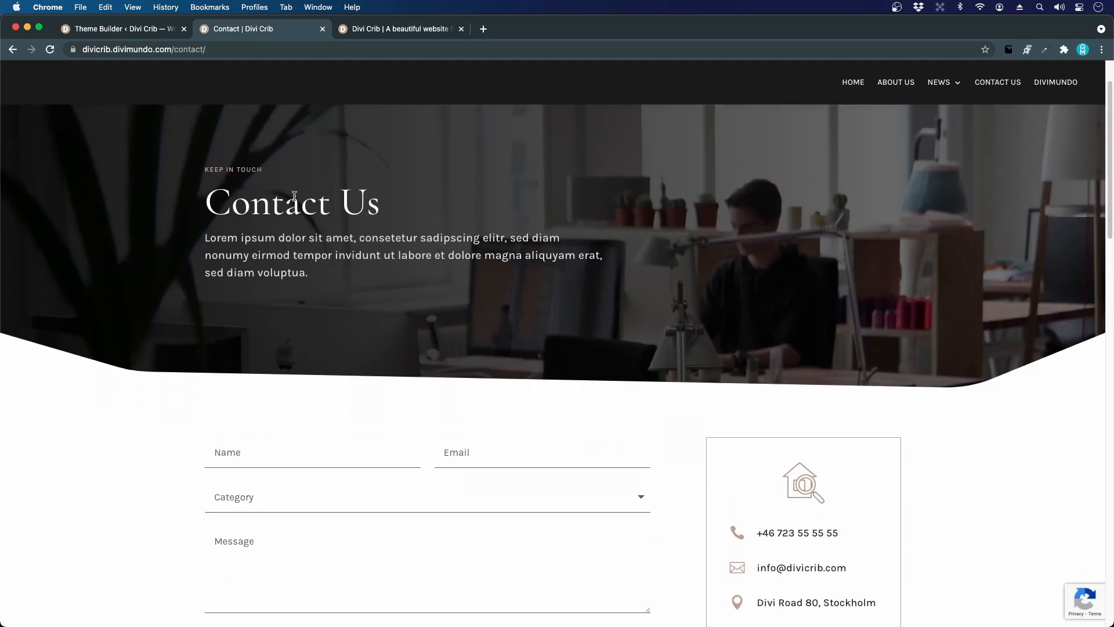
{"action": "scroll", "coordinate": [80, 95], "scroll_direction": "up", "scroll_amount": 2}
{"action": "scroll", "coordinate": [81, 97], "scroll_direction": "down", "scroll_amount": 5}
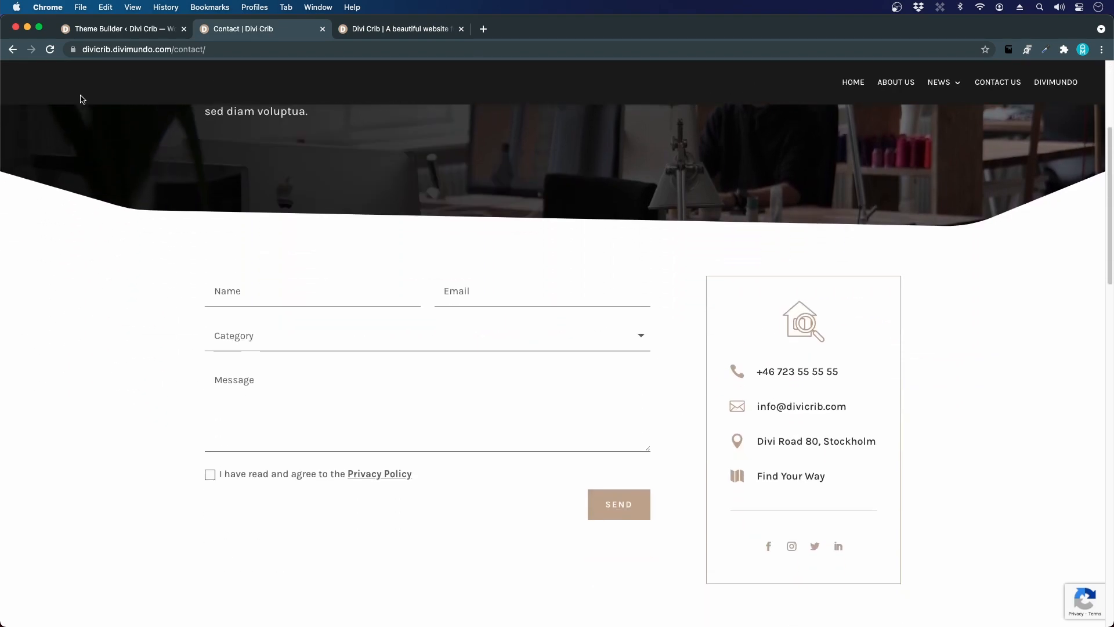
{"action": "scroll", "coordinate": [82, 99], "scroll_direction": "up", "scroll_amount": 5}
{"action": "scroll", "coordinate": [82, 98], "scroll_direction": "down", "scroll_amount": 5}
{"action": "scroll", "coordinate": [85, 99], "scroll_direction": "up", "scroll_amount": 5}
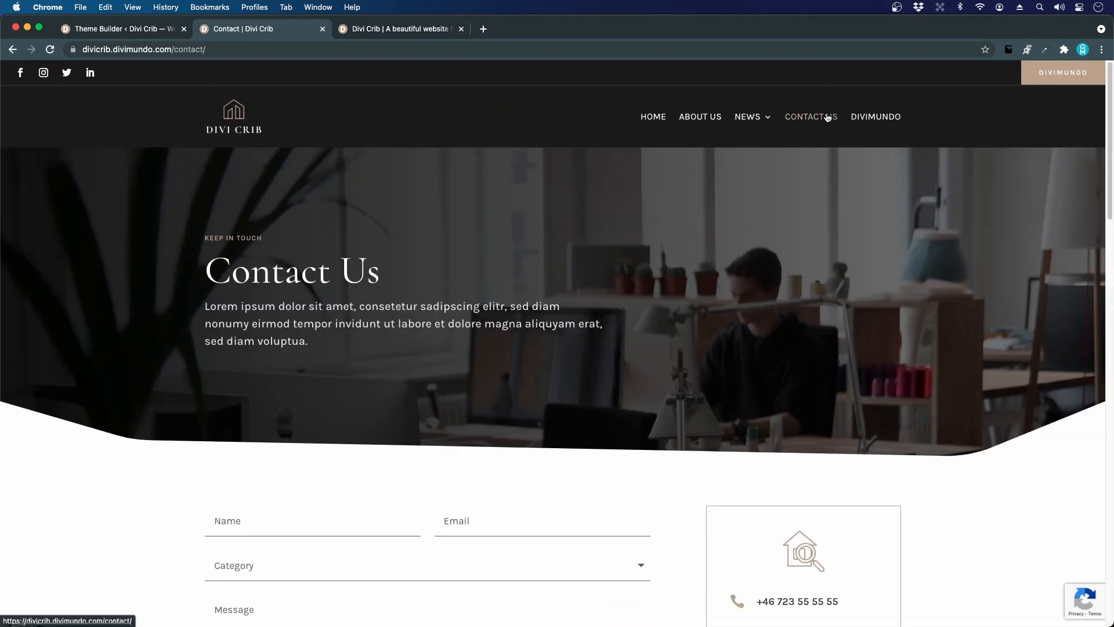
{"action": "scroll", "coordinate": [791, 167], "scroll_direction": "down", "scroll_amount": 4}
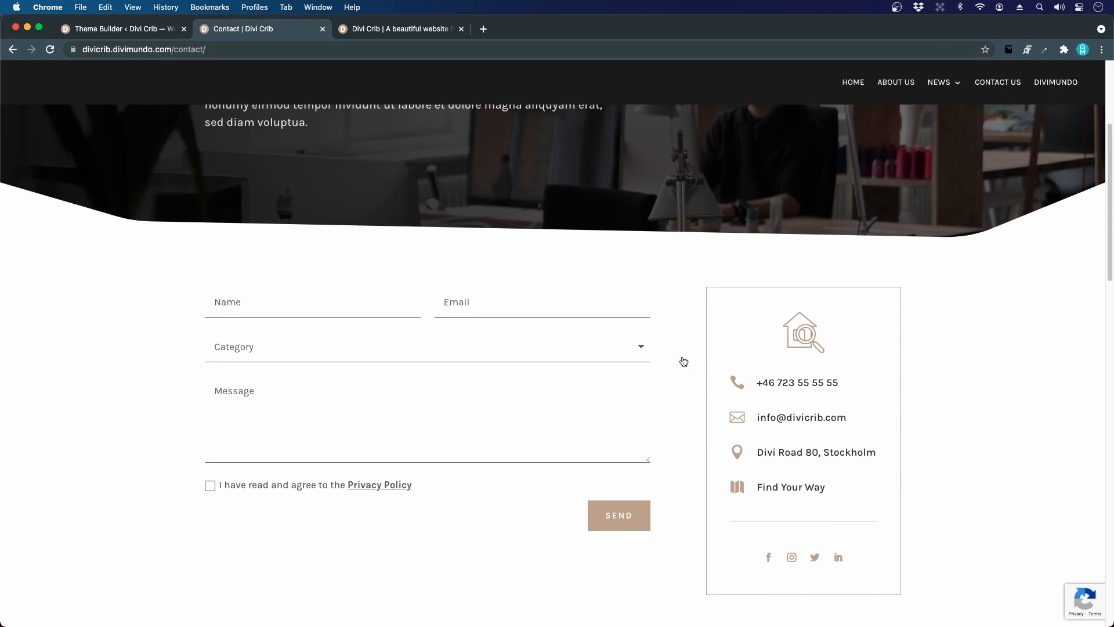
Set the header section's sticky position to Stick to Top, then save the section settings and the global header layout.
{"action": "left_click", "coordinate": [133, 27]}
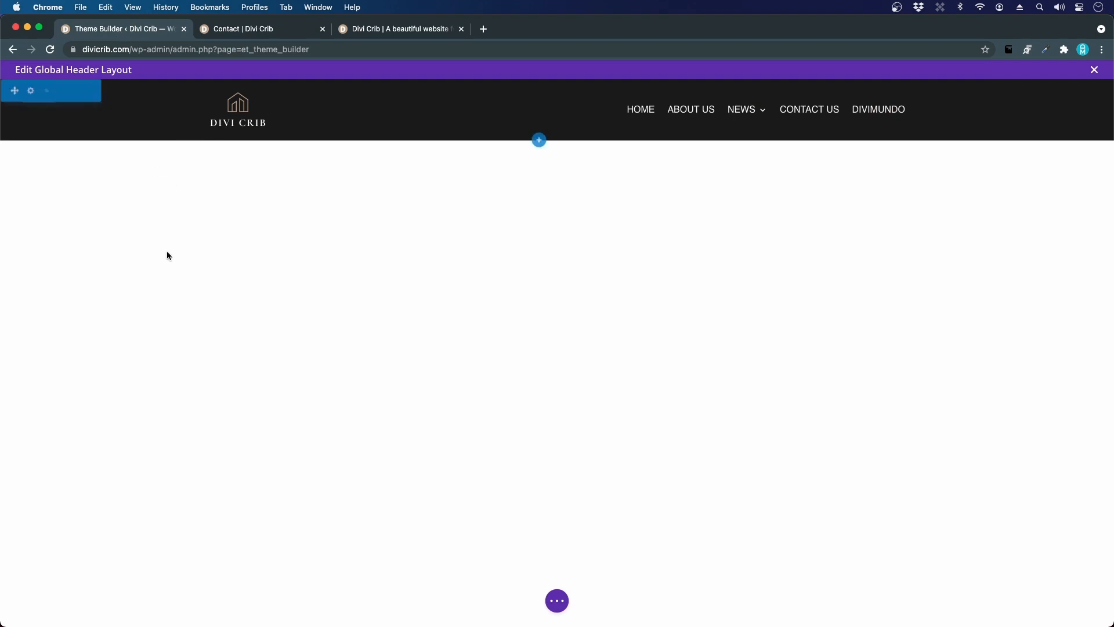
{"action": "mouse_move", "coordinate": [45, 107]}
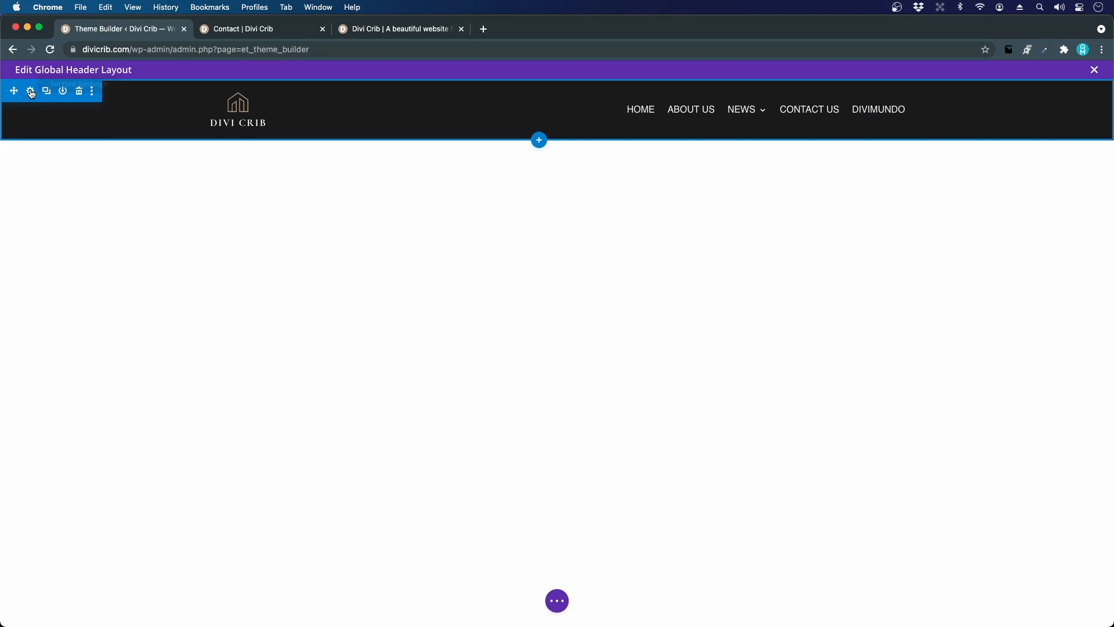
{"action": "left_click", "coordinate": [31, 92]}
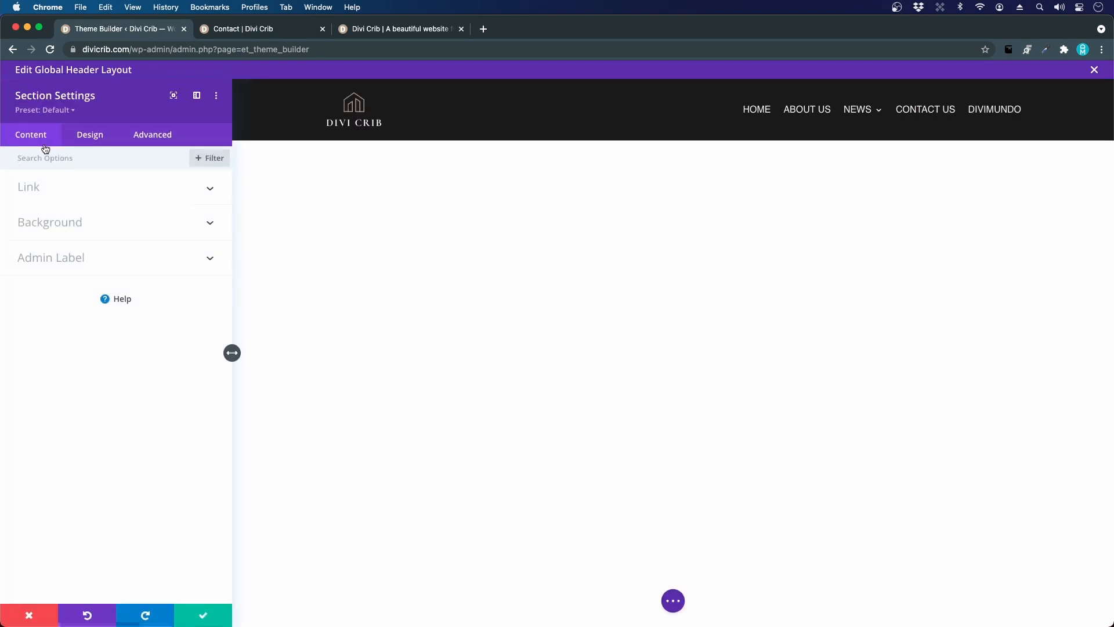
{"action": "left_click", "coordinate": [151, 134]}
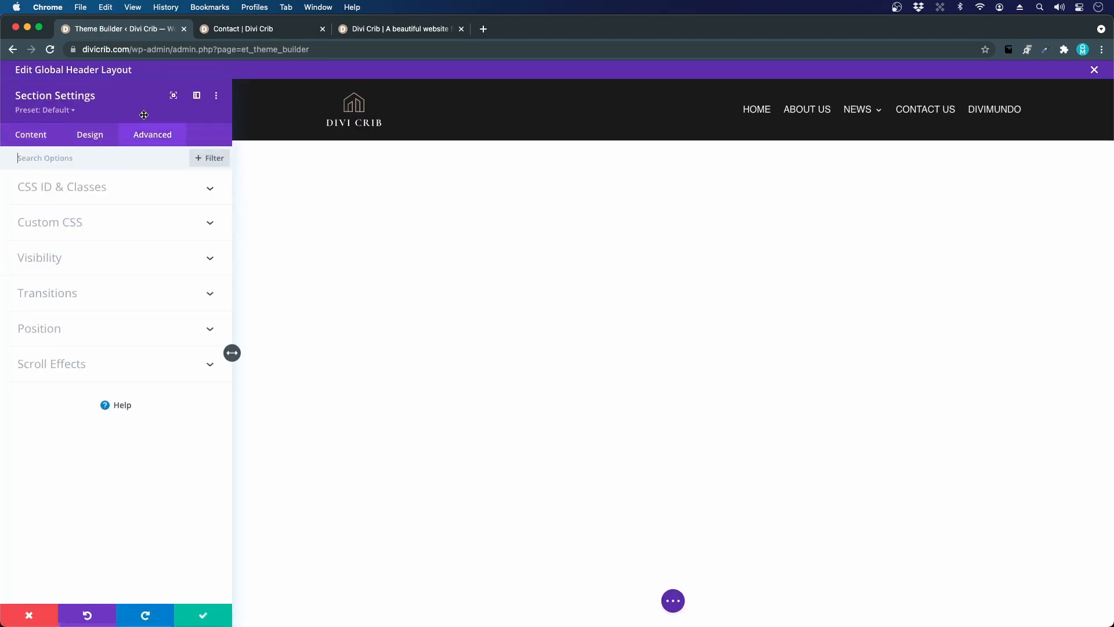
{"action": "left_click", "coordinate": [61, 364]}
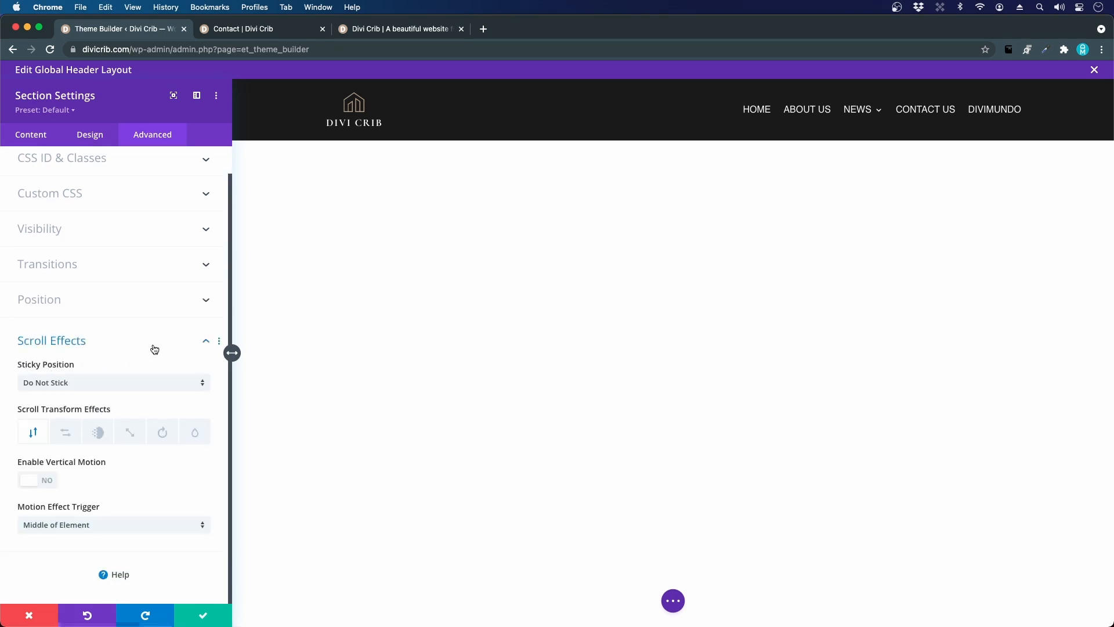
{"action": "left_click", "coordinate": [38, 388]}
{"action": "left_click", "coordinate": [72, 413]}
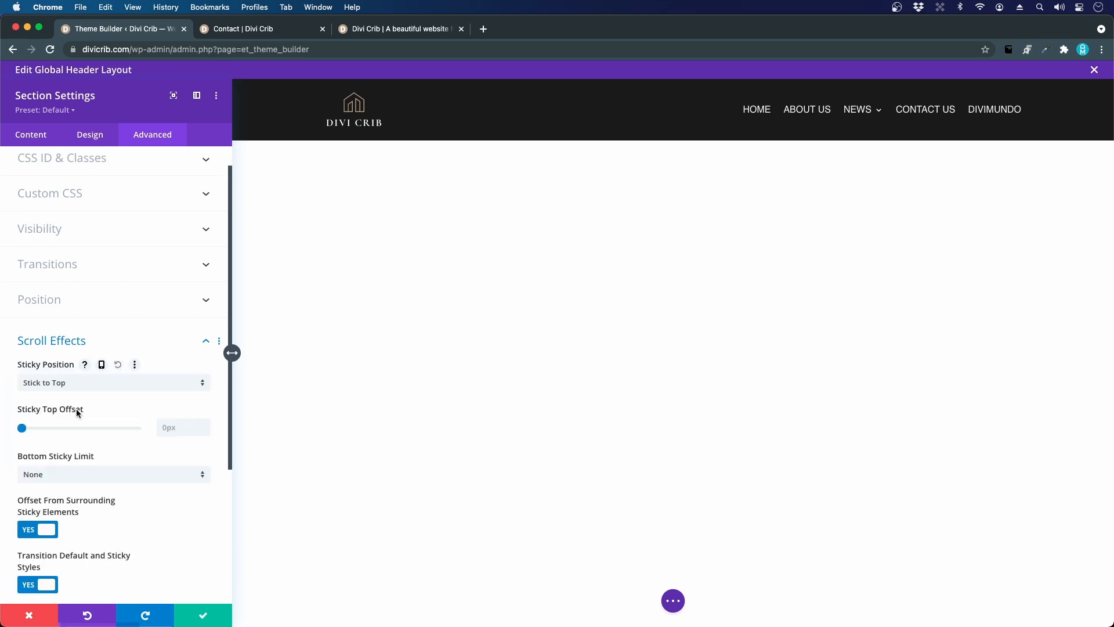
{"action": "scroll", "coordinate": [80, 412], "scroll_direction": "down", "scroll_amount": 4}
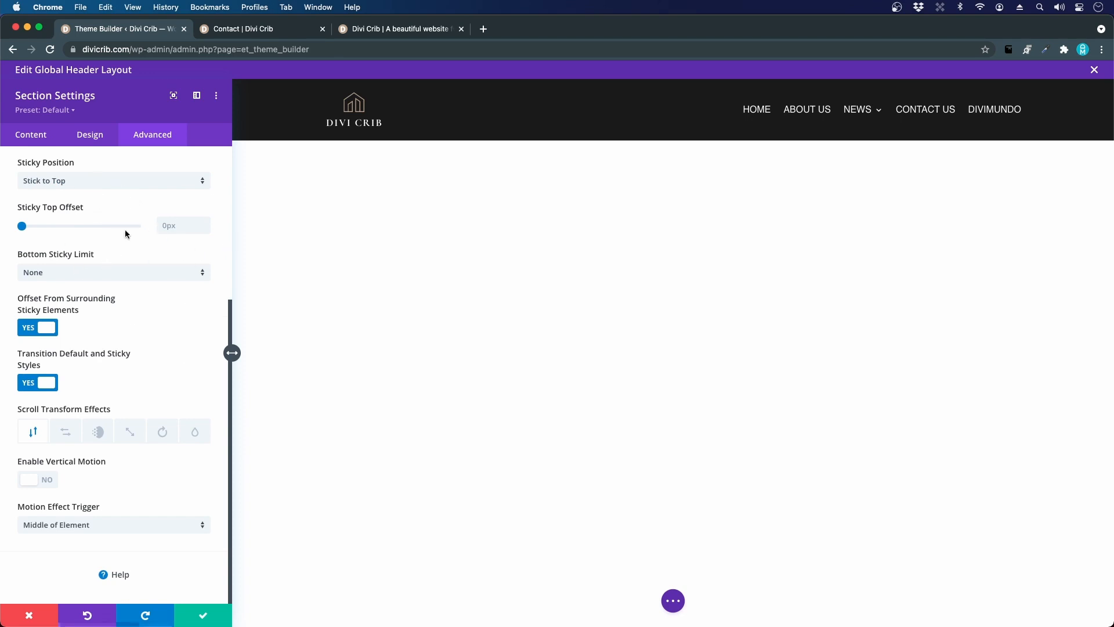
{"action": "left_click", "coordinate": [216, 614]}
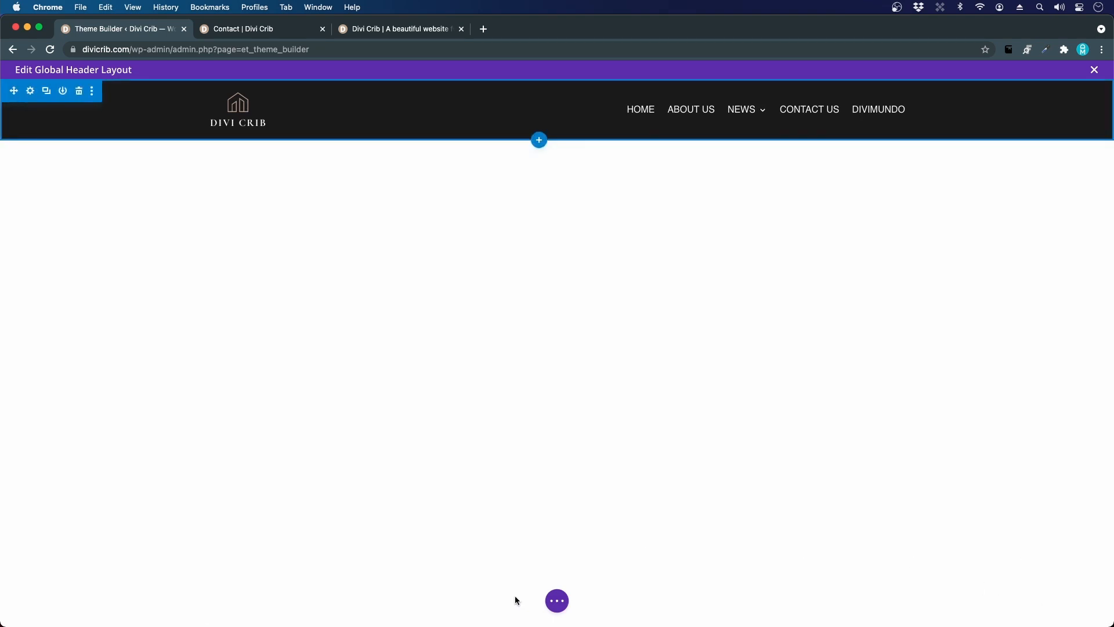
{"action": "left_click", "coordinate": [557, 601]}
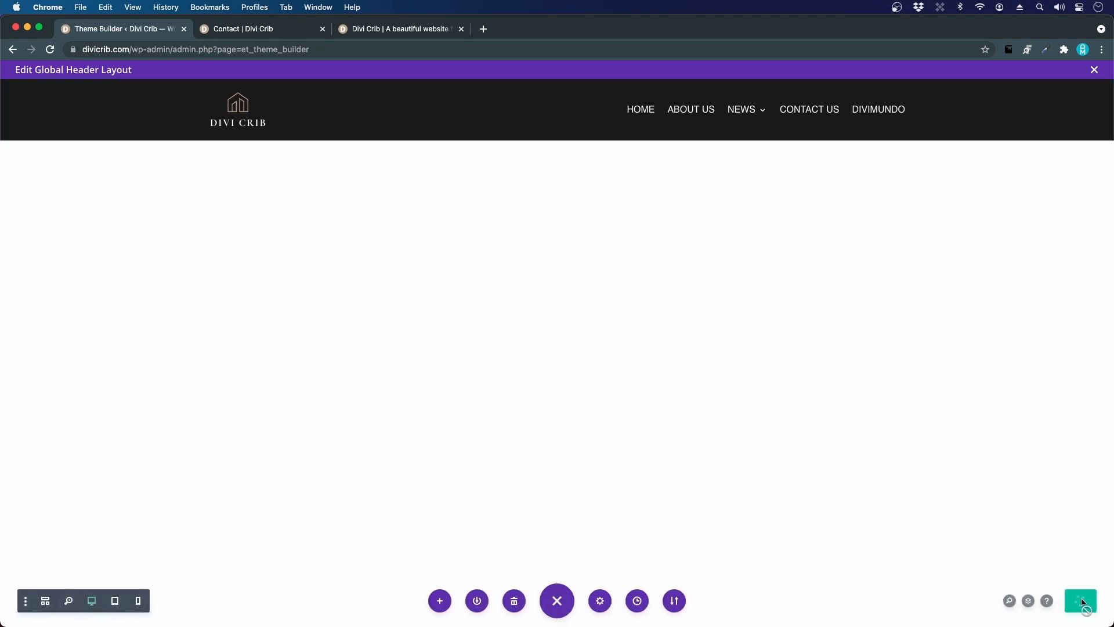
Check how the header on the site's homepage behaves while moving down the page.
{"action": "left_click", "coordinate": [372, 29]}
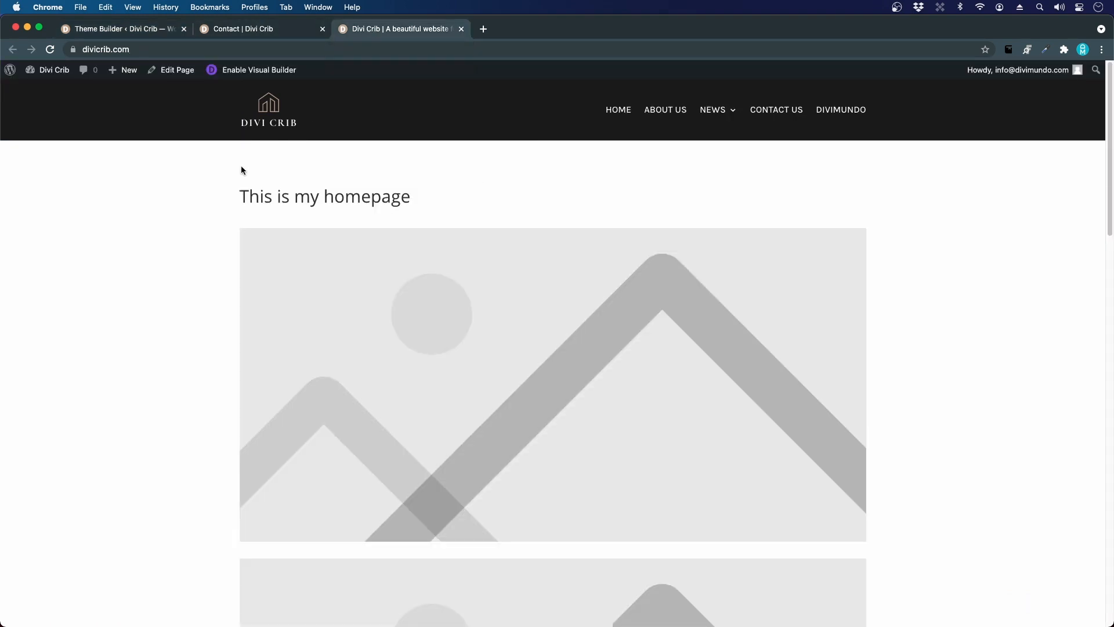
{"action": "scroll", "coordinate": [127, 248], "scroll_direction": "down", "scroll_amount": 5}
{"action": "scroll", "coordinate": [128, 248], "scroll_direction": "up", "scroll_amount": 5}
{"action": "scroll", "coordinate": [128, 249], "scroll_direction": "down", "scroll_amount": 1}
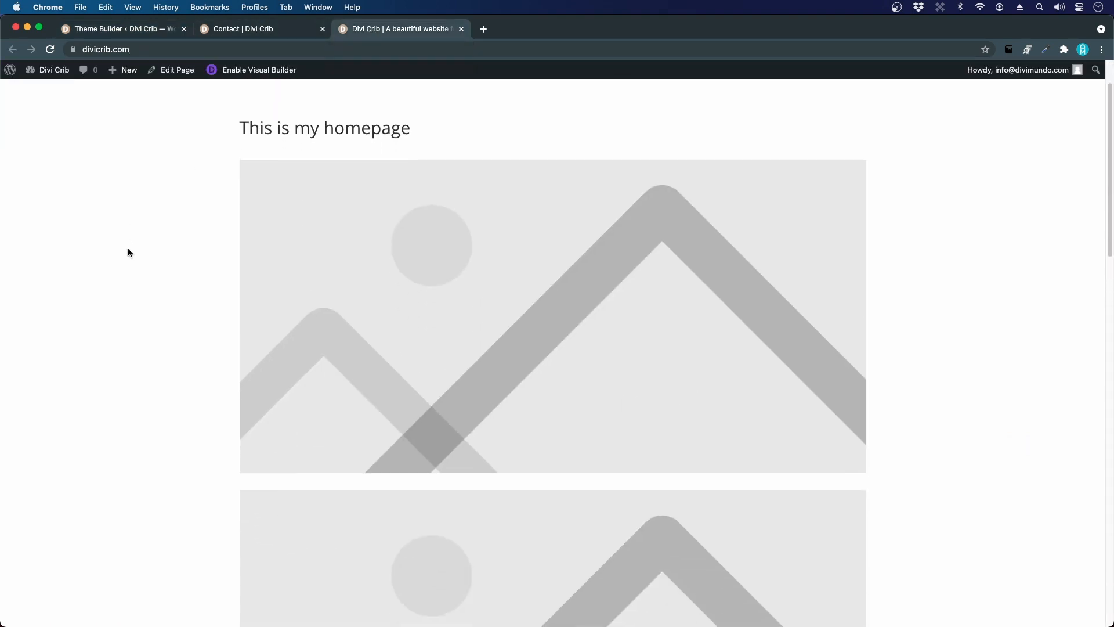
Reload the site's homepage and examine how the header behaves while moving down and back up the page.
{"action": "scroll", "coordinate": [128, 252], "scroll_direction": "up", "scroll_amount": 1}
{"action": "left_click", "coordinate": [50, 50]}
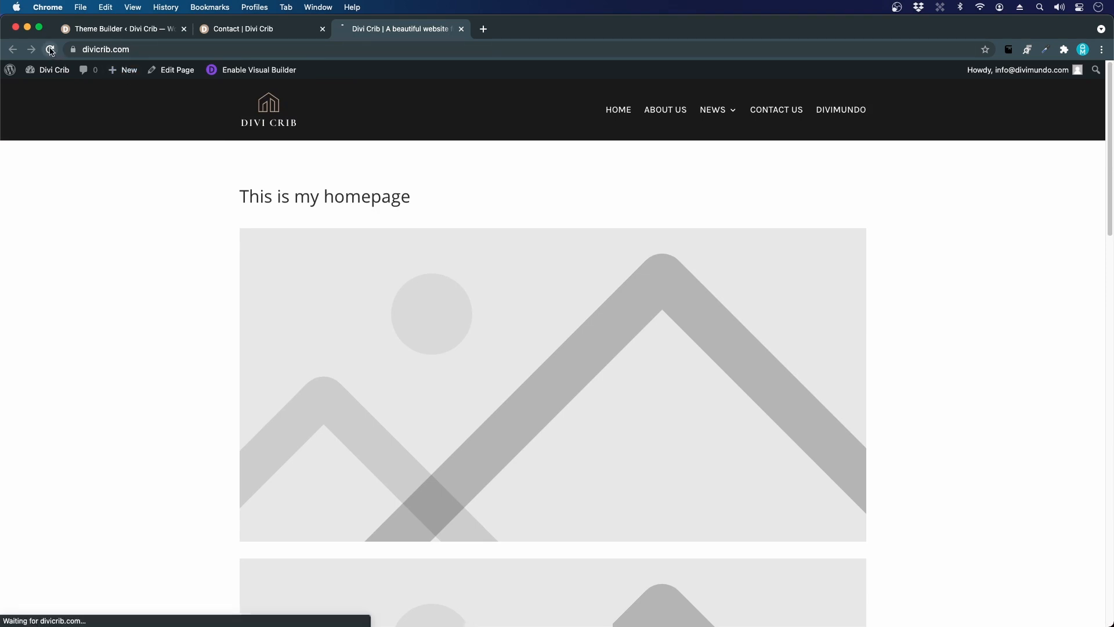
{"action": "scroll", "coordinate": [210, 343], "scroll_direction": "down", "scroll_amount": 5}
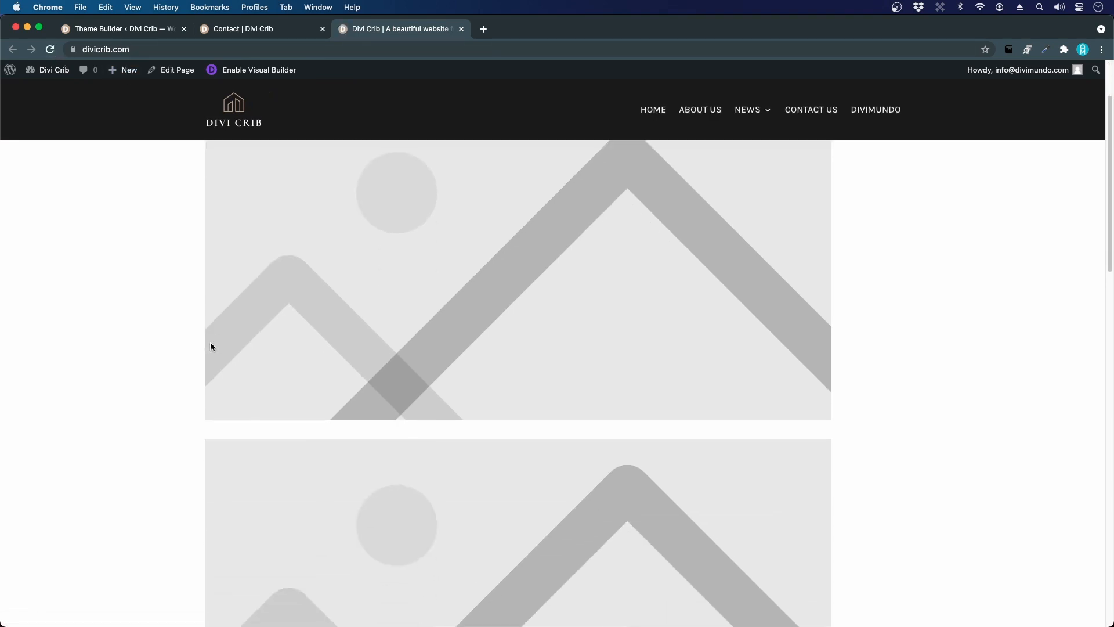
{"action": "scroll", "coordinate": [211, 345], "scroll_direction": "up", "scroll_amount": 5}
{"action": "scroll", "coordinate": [211, 345], "scroll_direction": "down", "scroll_amount": 4}
{"action": "scroll", "coordinate": [211, 344], "scroll_direction": "up", "scroll_amount": 3}
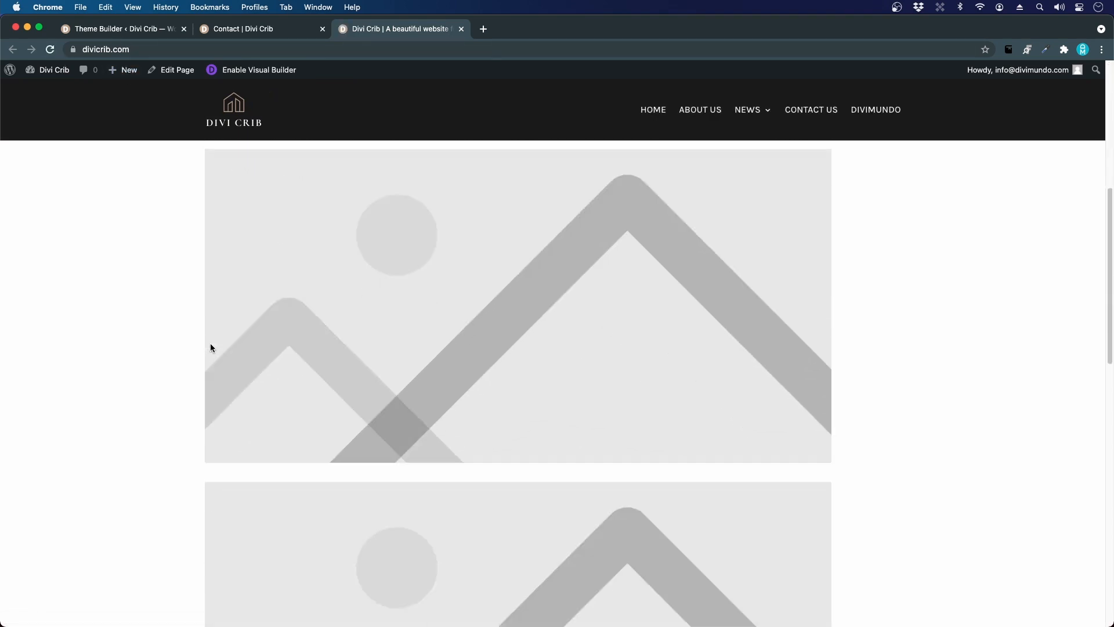
{"action": "scroll", "coordinate": [211, 345], "scroll_direction": "down", "scroll_amount": 3}
{"action": "scroll", "coordinate": [210, 344], "scroll_direction": "down", "scroll_amount": 4}
{"action": "scroll", "coordinate": [212, 345], "scroll_direction": "up", "scroll_amount": 9}
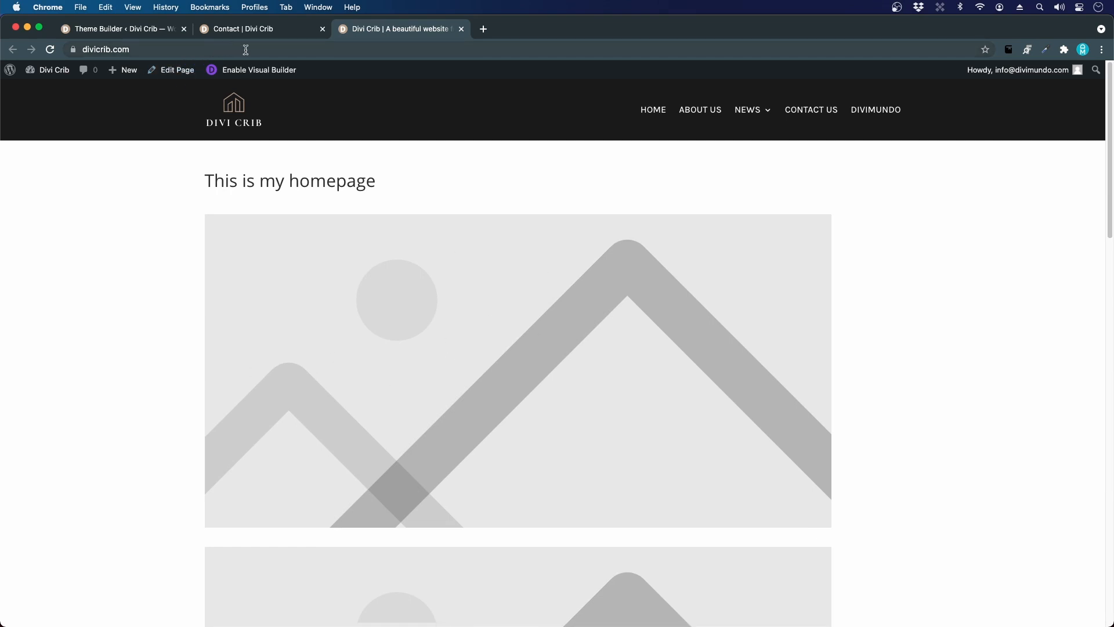
Test the header menu's Contact Us, DiviMundo, About Us and Home links, closing the extra DiviMundo tab.
{"action": "left_click", "coordinate": [799, 109]}
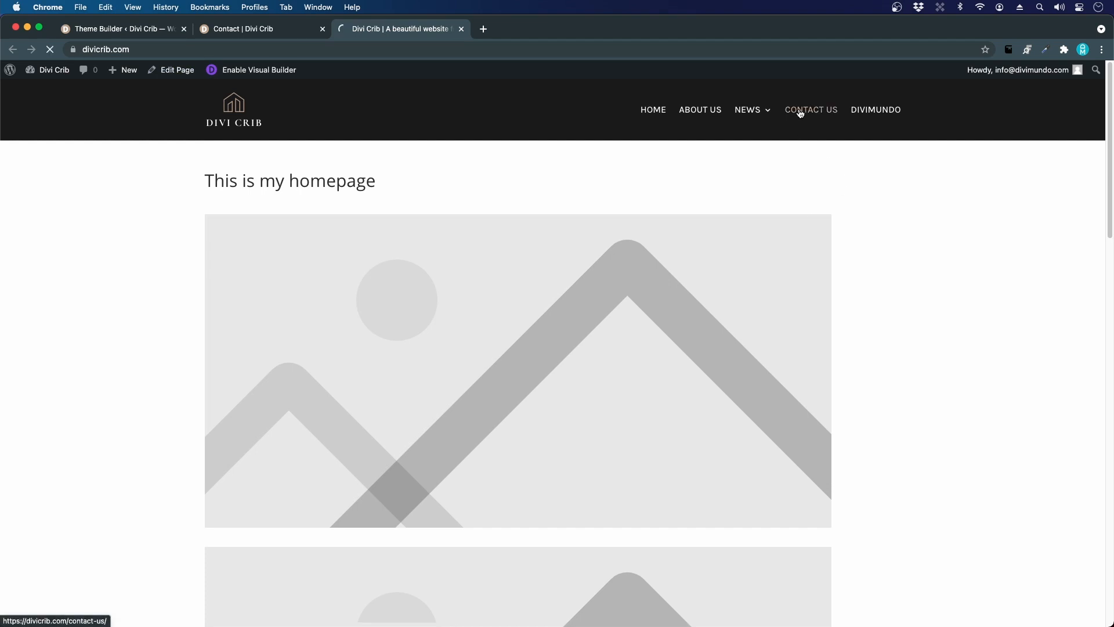
{"action": "left_click", "coordinate": [864, 111]}
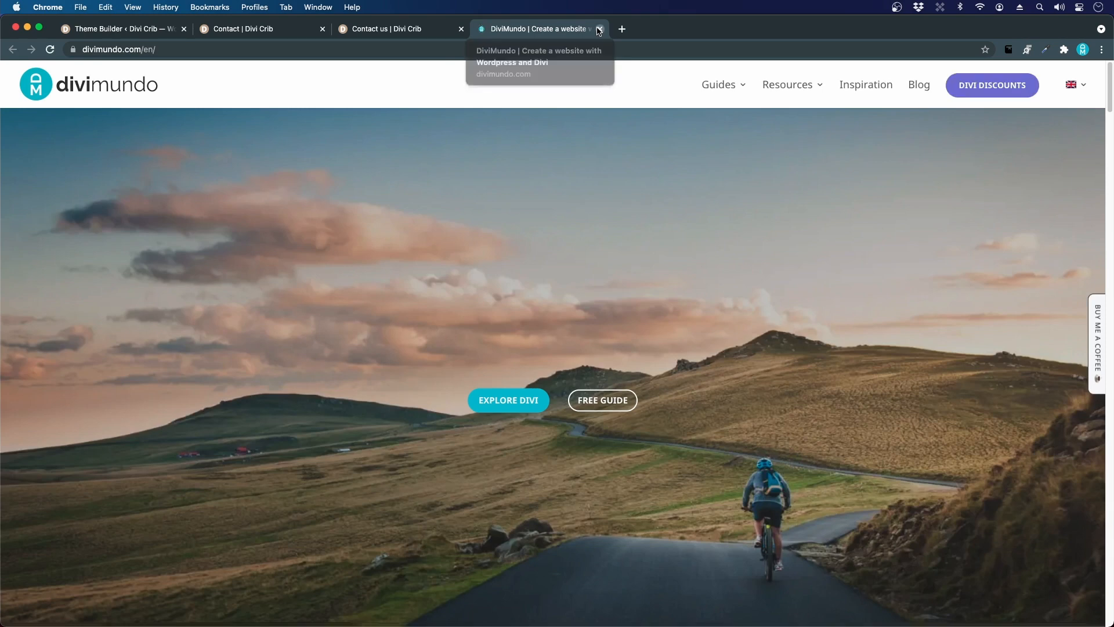
{"action": "left_click", "coordinate": [600, 29]}
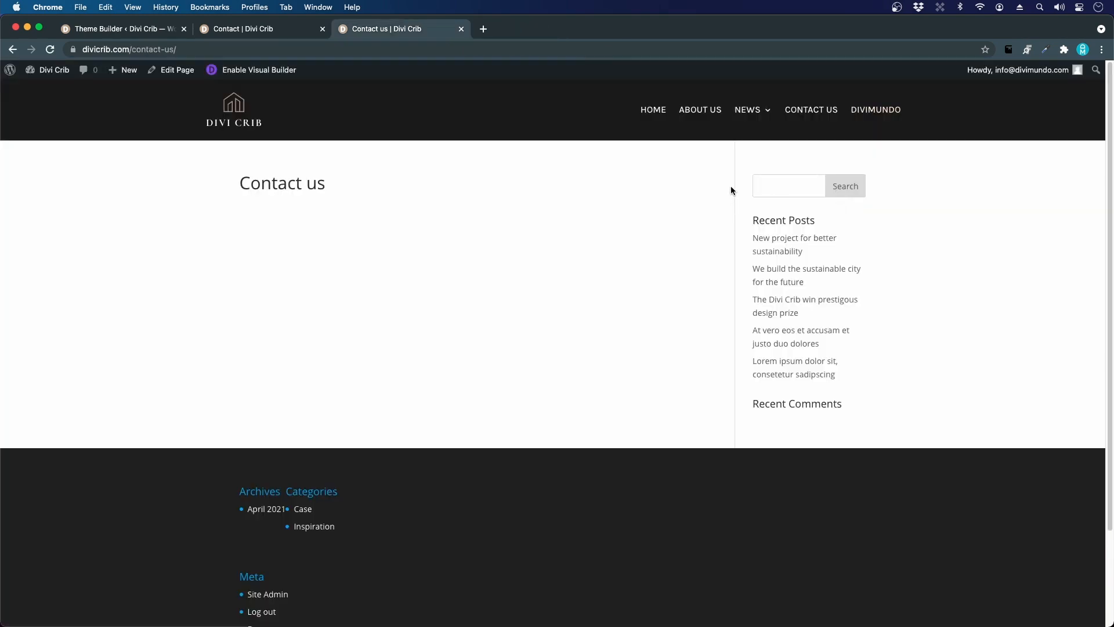
{"action": "left_click", "coordinate": [696, 113]}
{"action": "left_click", "coordinate": [666, 114]}
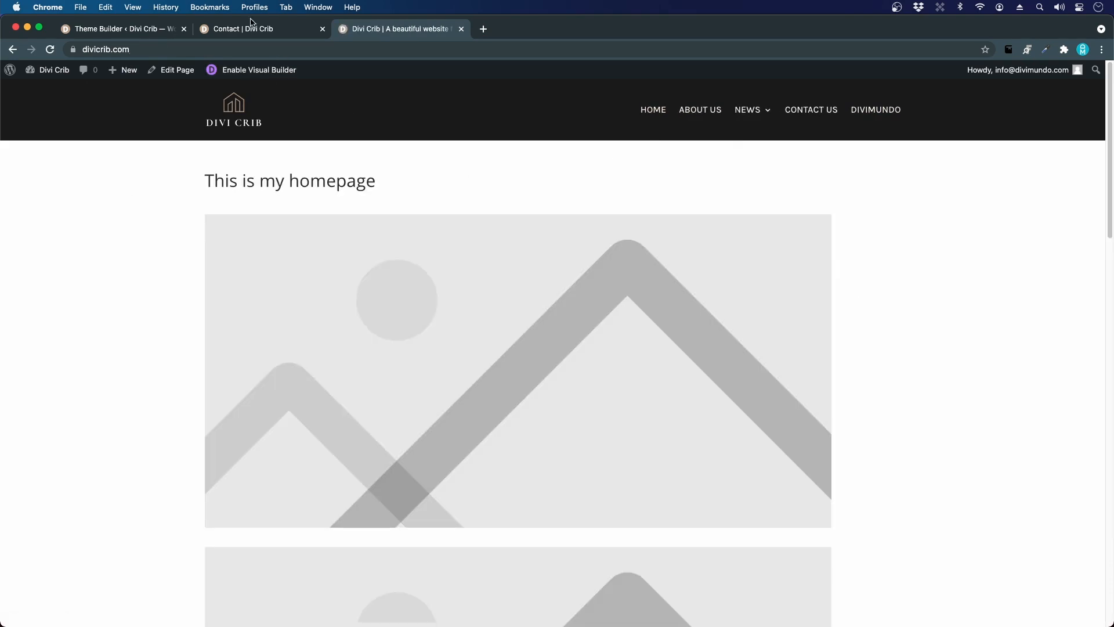
Compare the demo site's Contact page header at the page top with its appearance further down.
{"action": "left_click", "coordinate": [252, 22]}
{"action": "scroll", "coordinate": [351, 209], "scroll_direction": "up", "scroll_amount": 5}
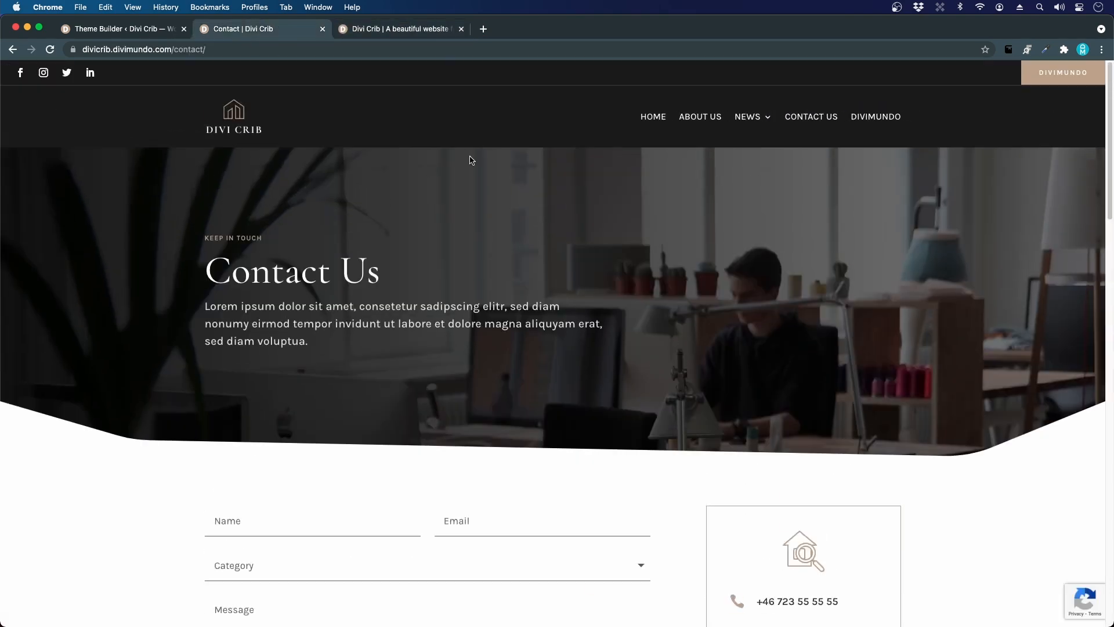
{"action": "scroll", "coordinate": [470, 157], "scroll_direction": "down", "scroll_amount": 10}
{"action": "scroll", "coordinate": [470, 162], "scroll_direction": "up", "scroll_amount": 10}
{"action": "scroll", "coordinate": [470, 171], "scroll_direction": "down", "scroll_amount": 10}
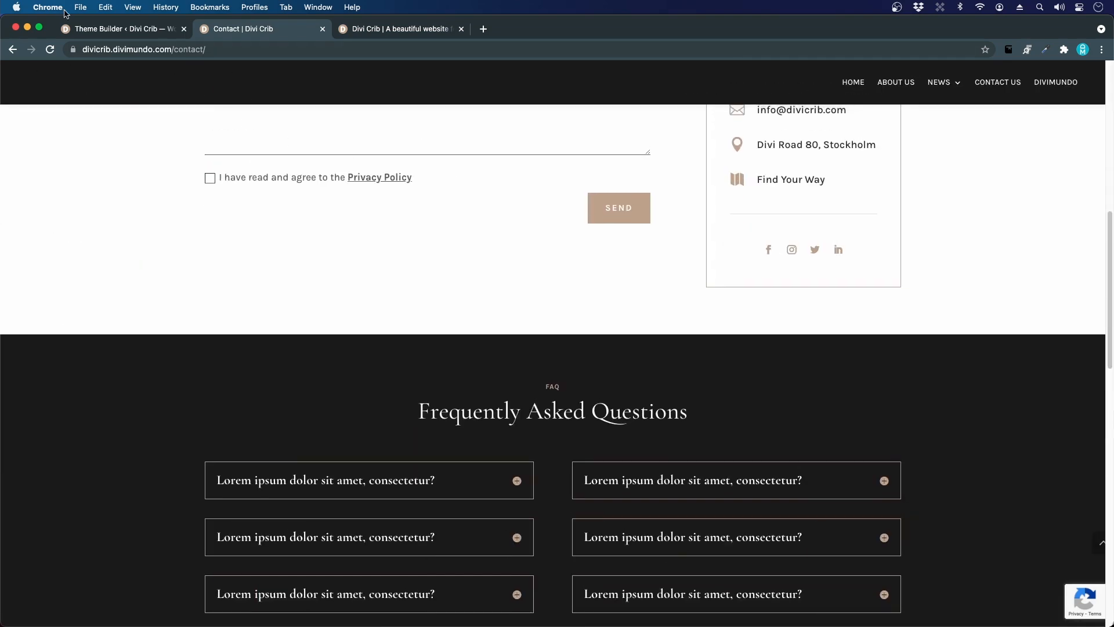
In the global header's Menu module, set the sticky-state Logo Width to 0px and save the module settings.
{"action": "left_click", "coordinate": [76, 29]}
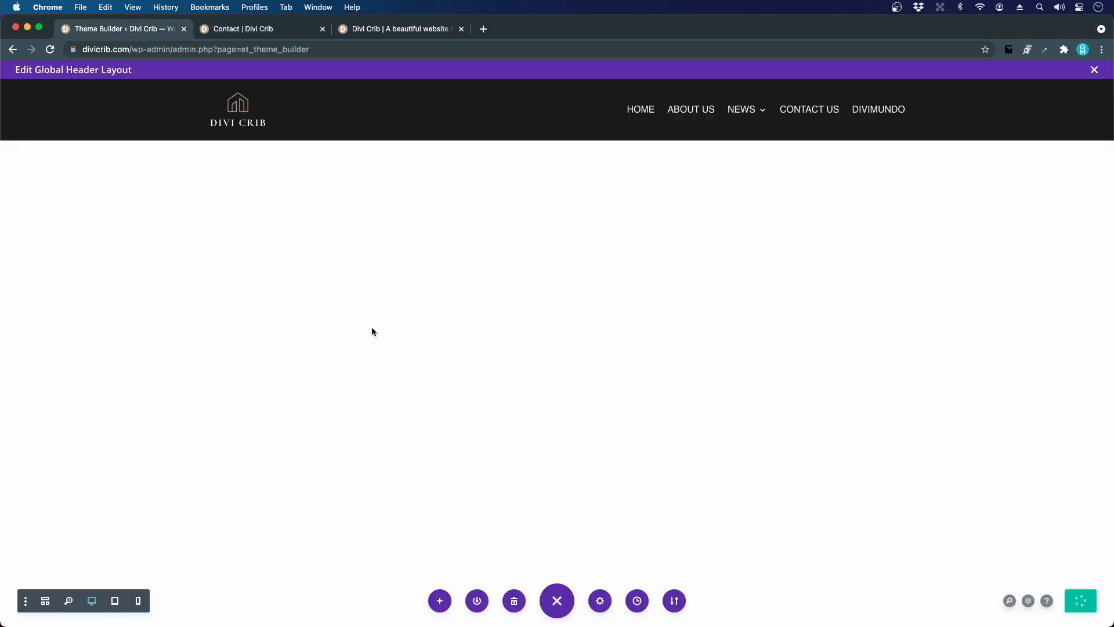
{"action": "mouse_move", "coordinate": [236, 95]}
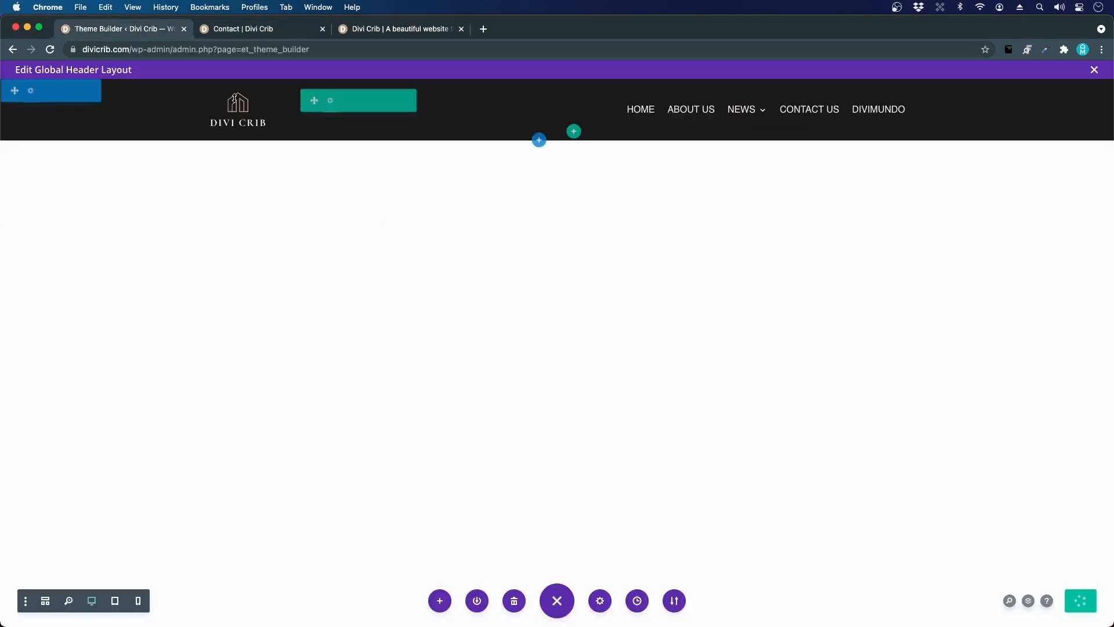
{"action": "mouse_move", "coordinate": [658, 105]}
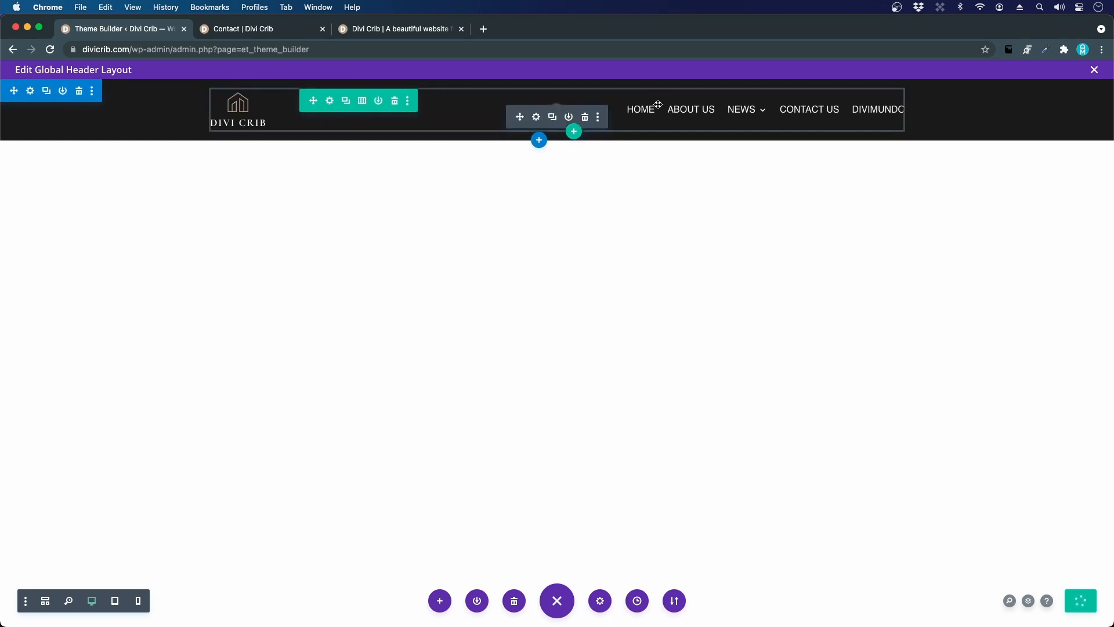
{"action": "left_click", "coordinate": [538, 118]}
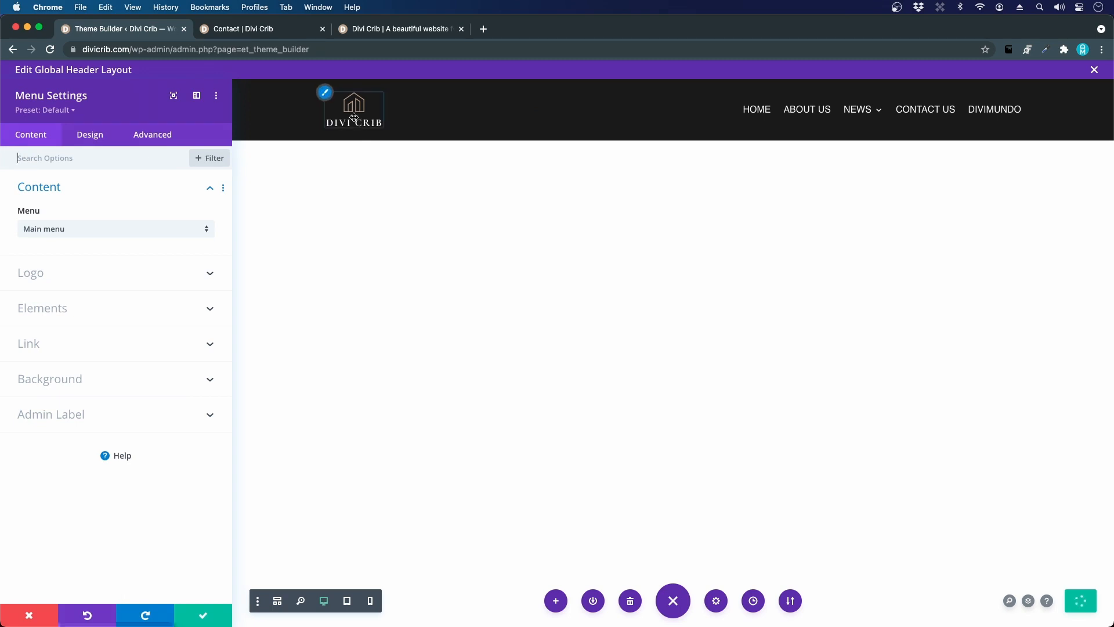
{"action": "left_click", "coordinate": [90, 135]}
{"action": "left_click", "coordinate": [36, 365]}
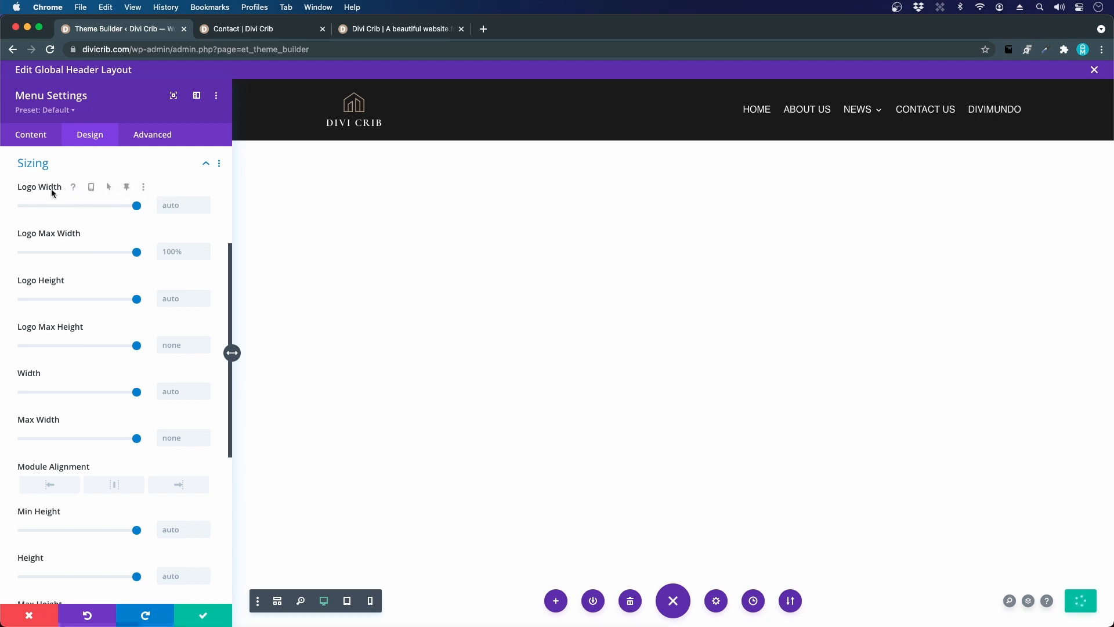
{"action": "left_click", "coordinate": [123, 189]}
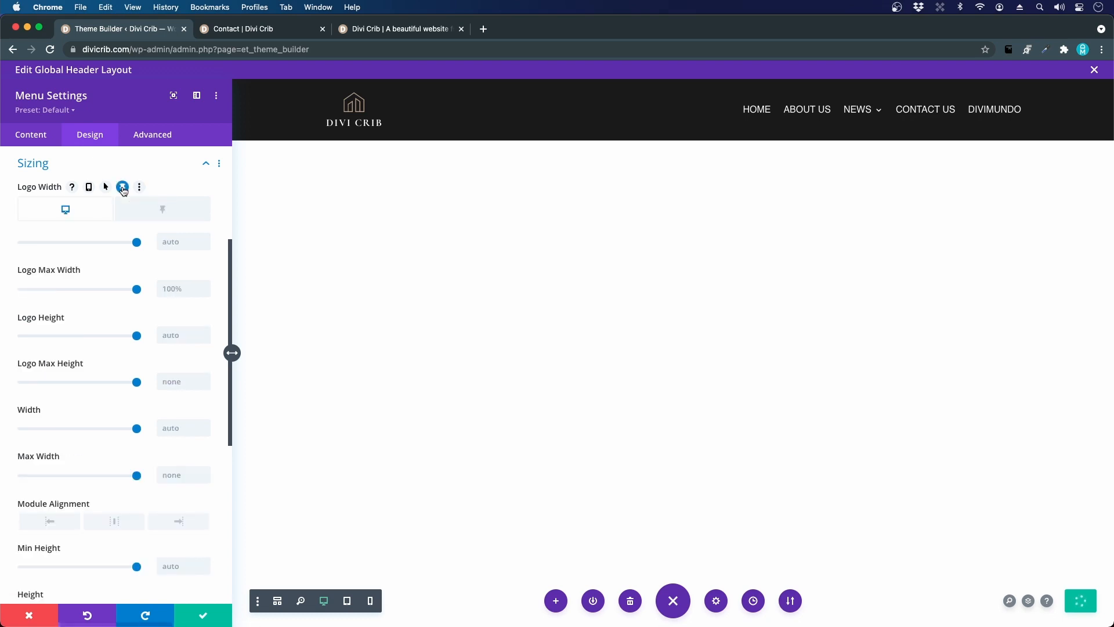
{"action": "left_click", "coordinate": [162, 210]}
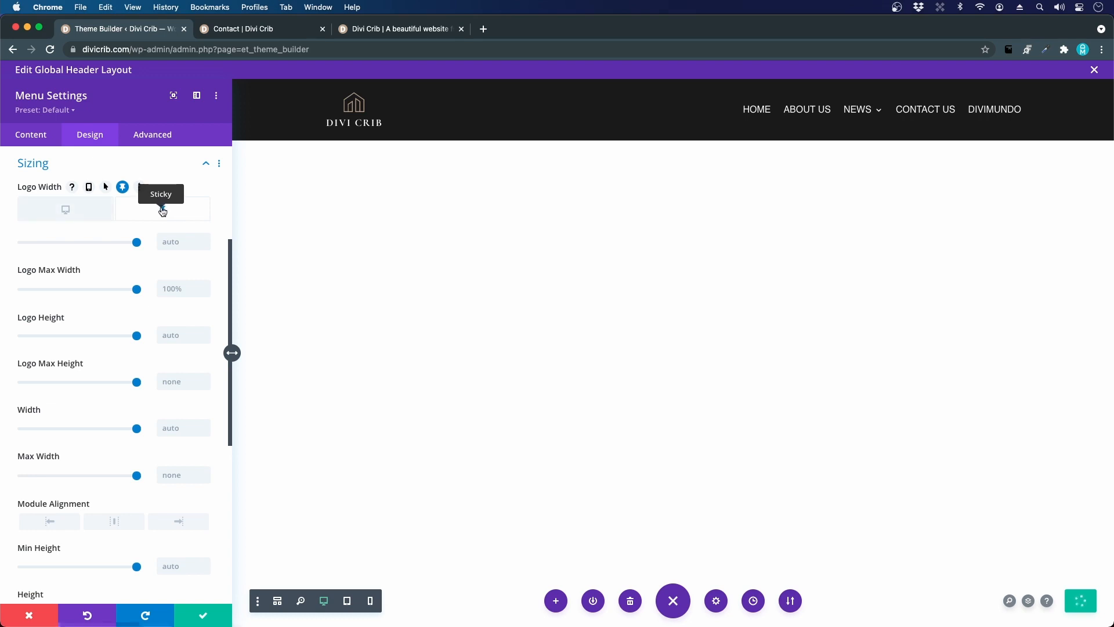
{"action": "left_click", "coordinate": [183, 242]}
{"action": "type", "text": "0"}
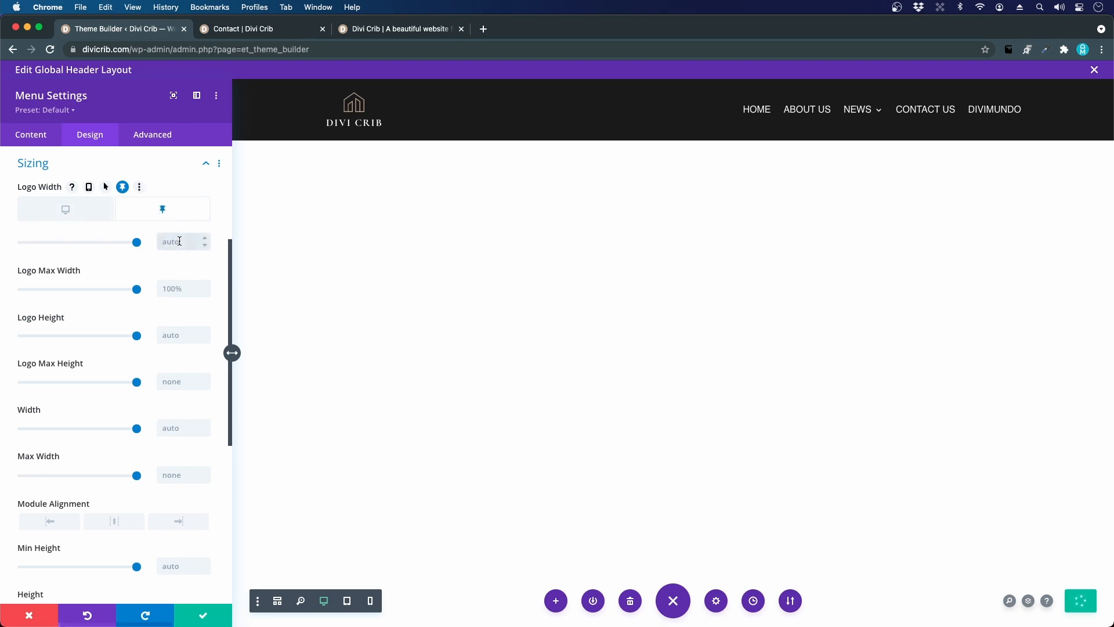
{"action": "type", "text": "px"}
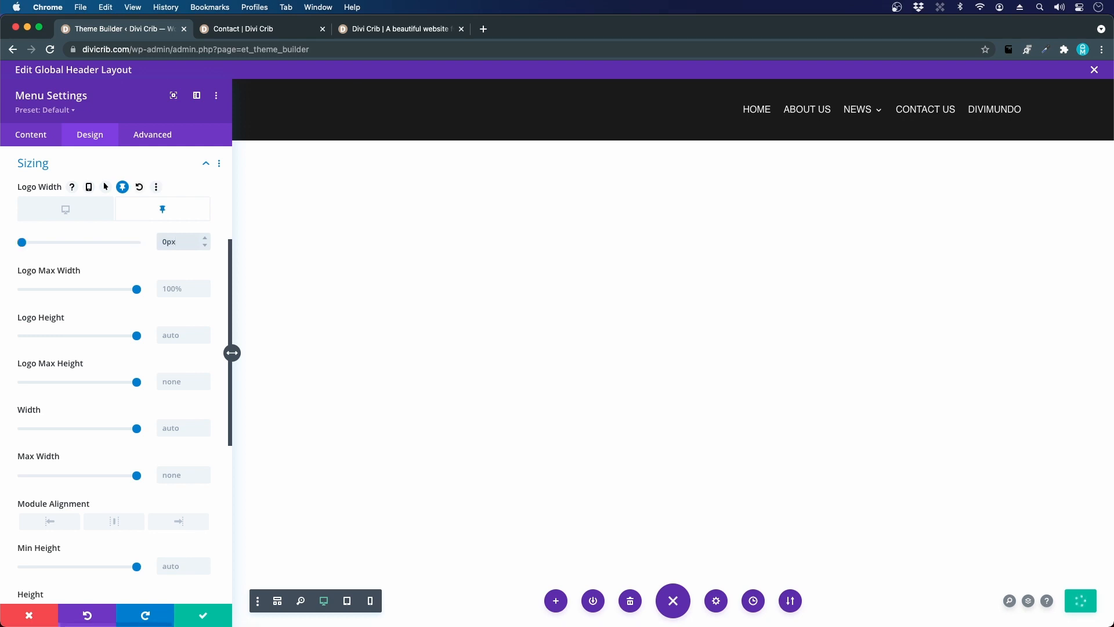
{"action": "left_click", "coordinate": [202, 615]}
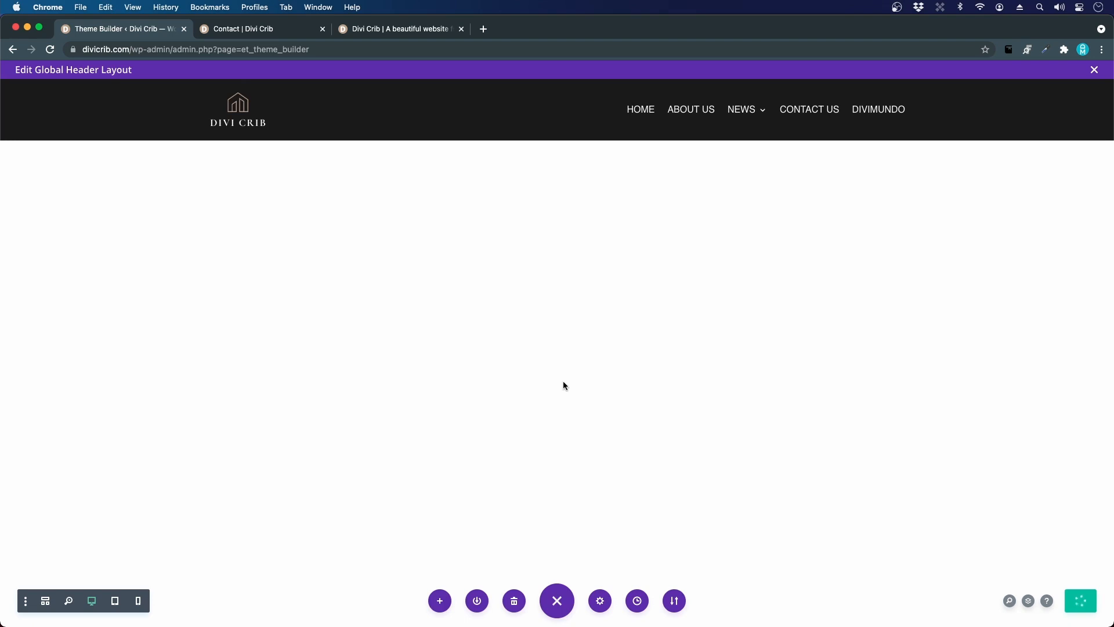
Reload the site's homepage and check how the header logo behaves when moving away from the page top.
{"action": "left_click", "coordinate": [392, 31]}
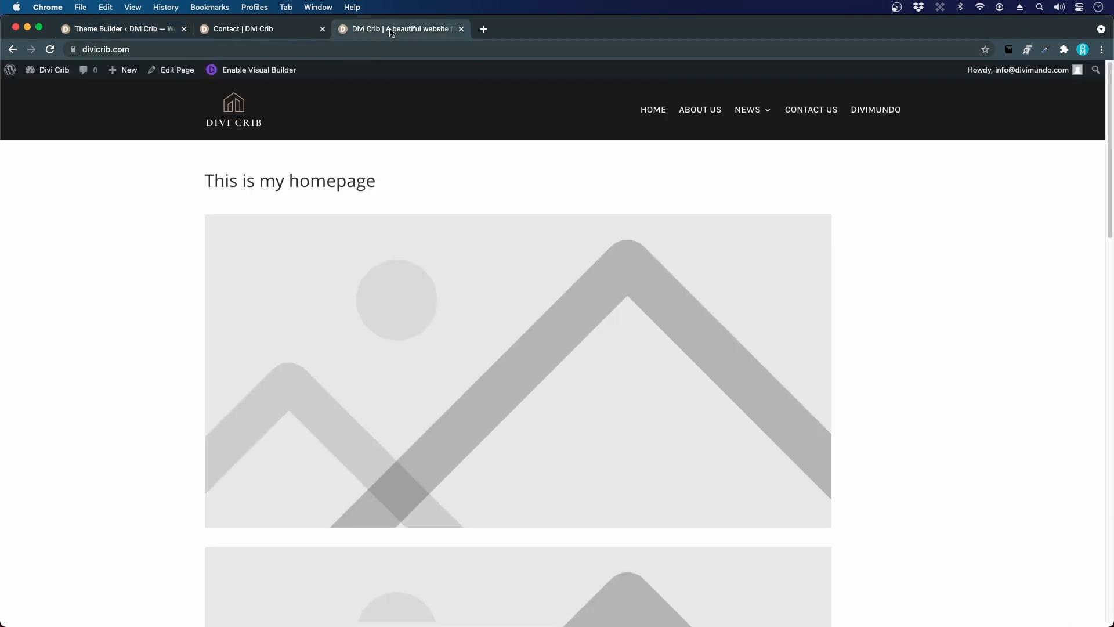
{"action": "left_click", "coordinate": [50, 50]}
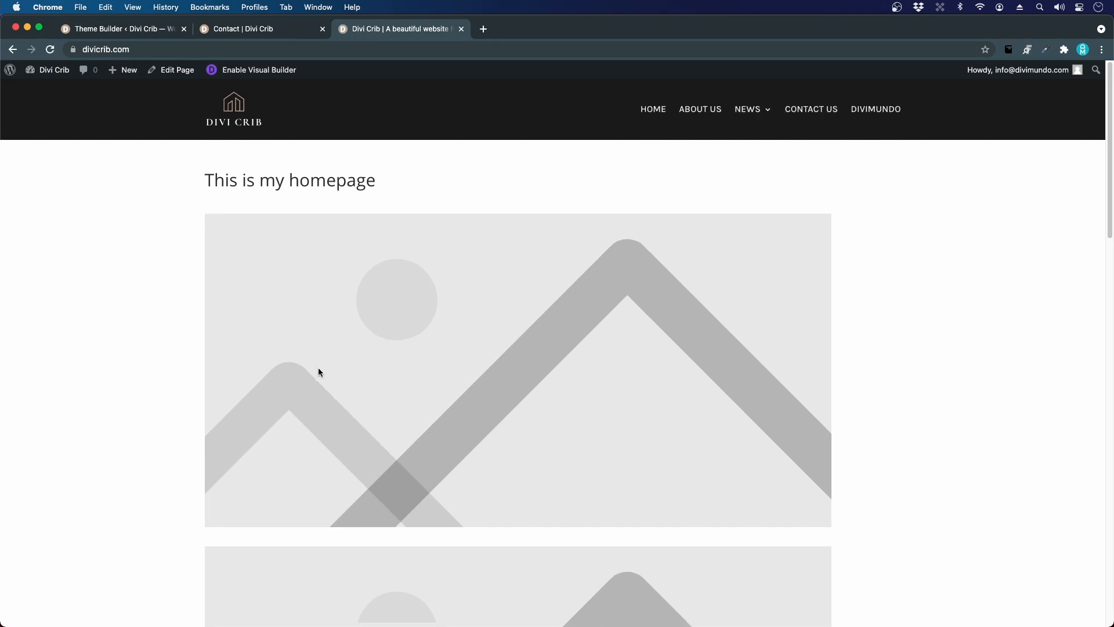
{"action": "scroll", "coordinate": [318, 369], "scroll_direction": "down", "scroll_amount": 6}
{"action": "scroll", "coordinate": [318, 367], "scroll_direction": "up", "scroll_amount": 6}
{"action": "scroll", "coordinate": [318, 368], "scroll_direction": "down", "scroll_amount": 2}
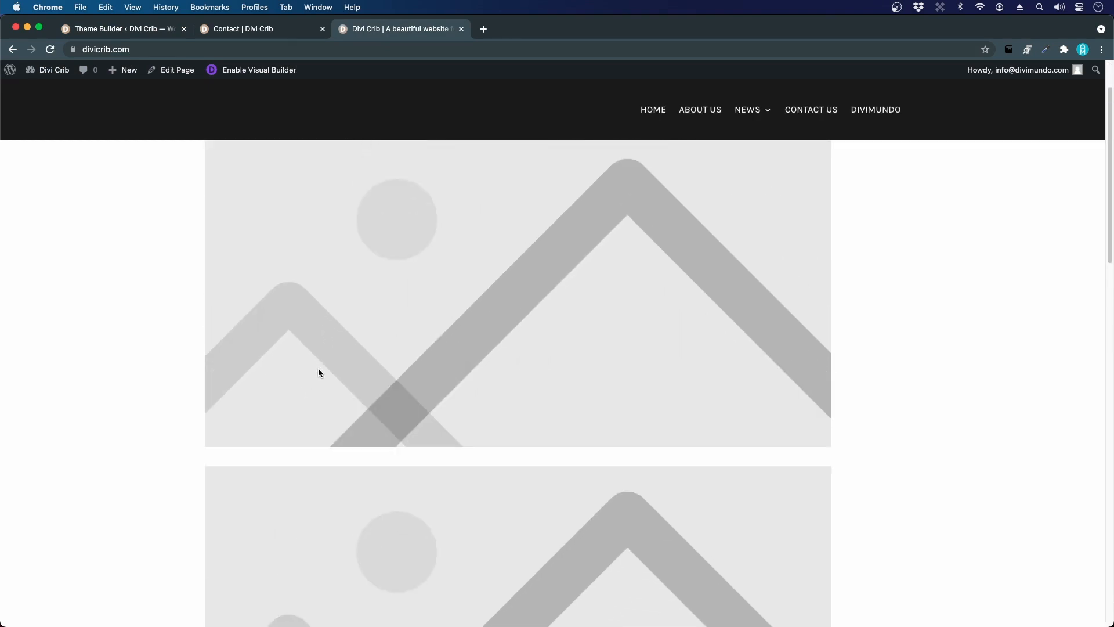
{"action": "scroll", "coordinate": [318, 368], "scroll_direction": "up", "scroll_amount": 2}
{"action": "scroll", "coordinate": [318, 368], "scroll_direction": "down", "scroll_amount": 3}
{"action": "scroll", "coordinate": [319, 369], "scroll_direction": "up", "scroll_amount": 3}
{"action": "scroll", "coordinate": [319, 369], "scroll_direction": "down", "scroll_amount": 2}
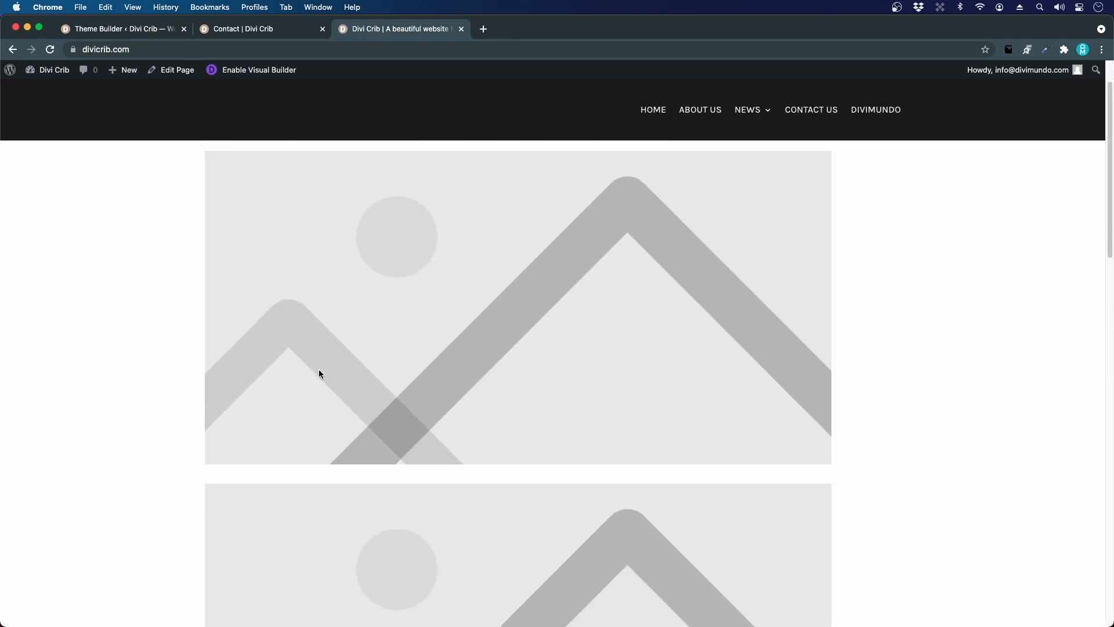
{"action": "scroll", "coordinate": [318, 370], "scroll_direction": "up", "scroll_amount": 2}
{"action": "scroll", "coordinate": [318, 370], "scroll_direction": "down", "scroll_amount": 3}
{"action": "scroll", "coordinate": [319, 370], "scroll_direction": "up", "scroll_amount": 3}
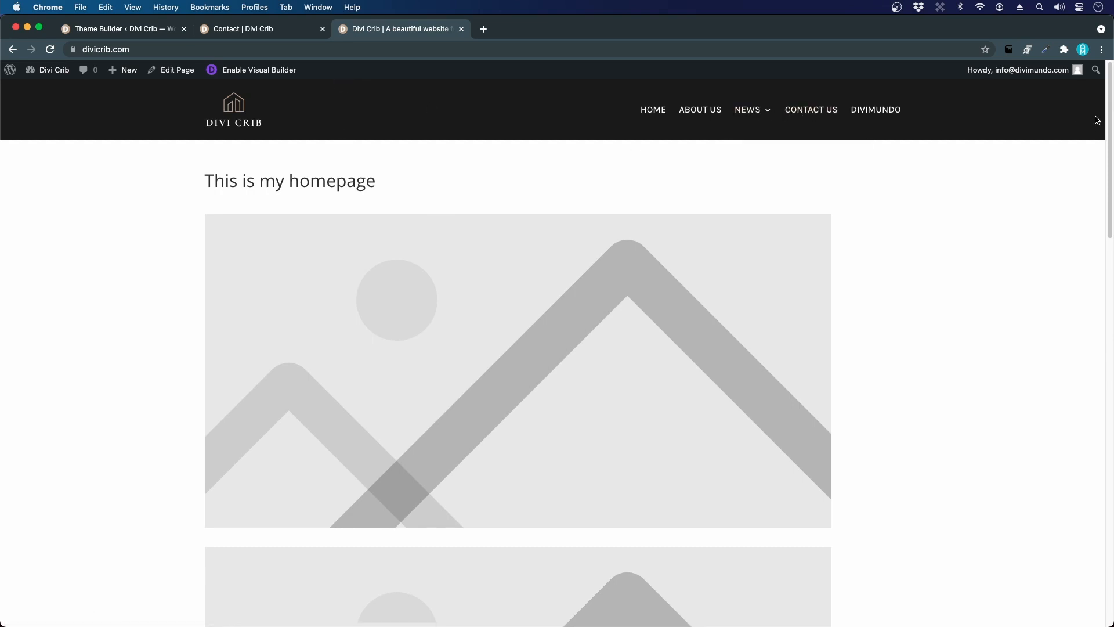
Examine the menu placement in the sticky header on the demo site's Contact page.
{"action": "left_click", "coordinate": [300, 33]}
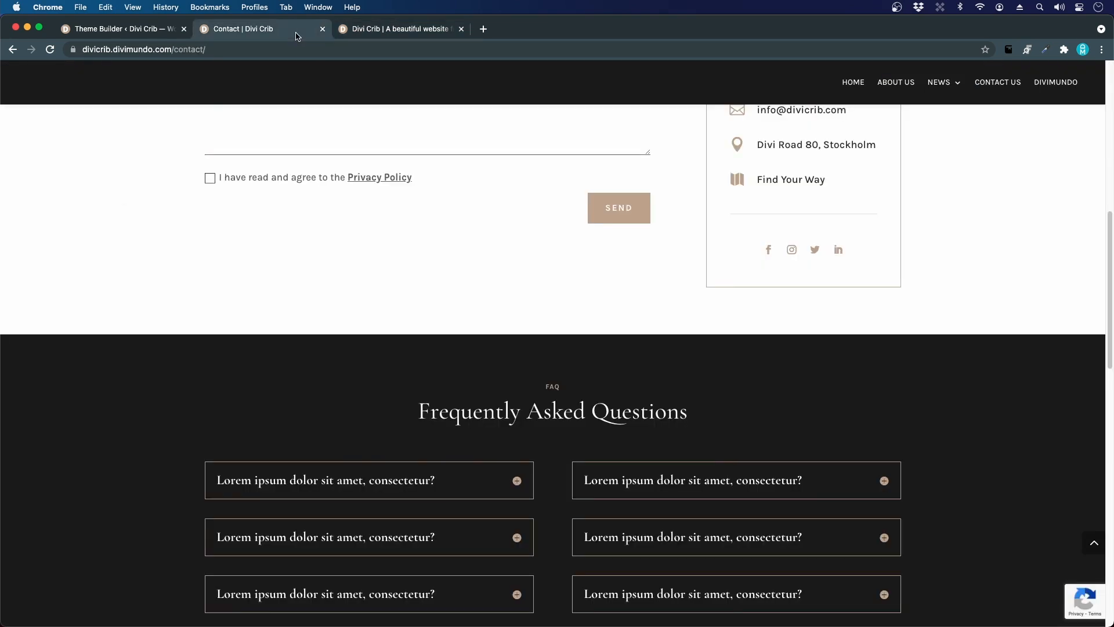
{"action": "scroll", "coordinate": [677, 115], "scroll_direction": "down", "scroll_amount": 3}
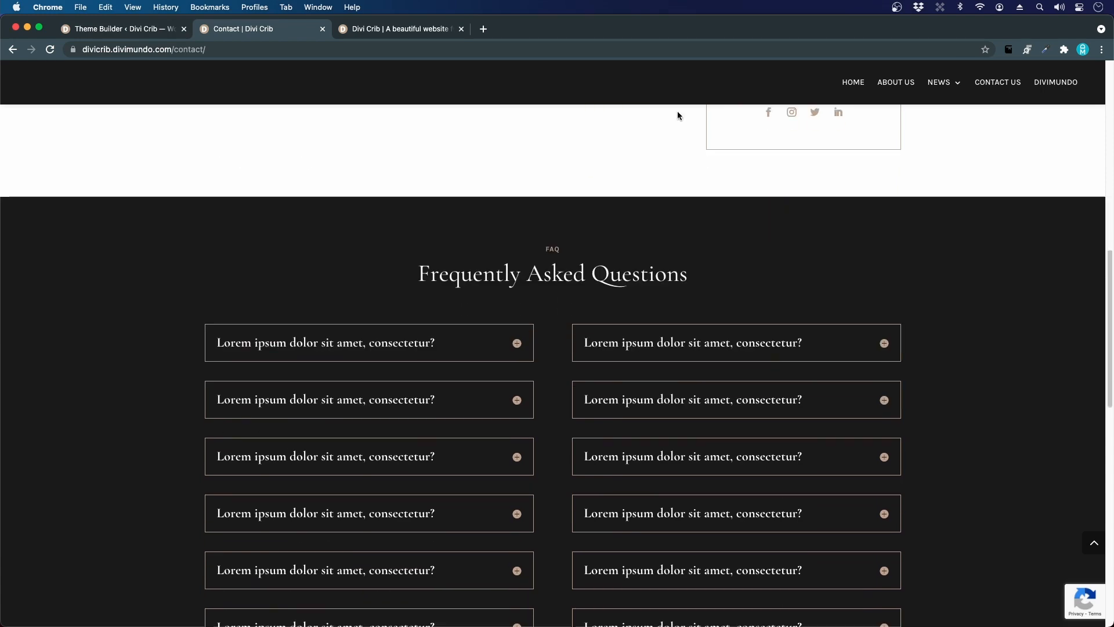
{"action": "left_click", "coordinate": [997, 82]}
Return to the global header layout and open the Sizing settings of the row containing the menu.
{"action": "left_click", "coordinate": [127, 28]}
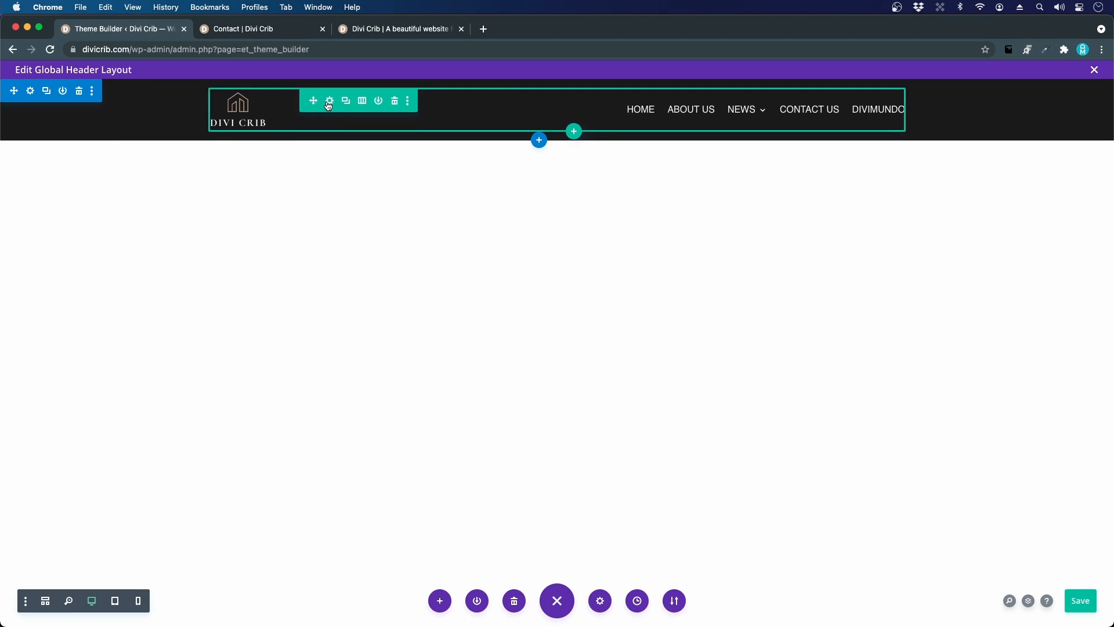
{"action": "left_click", "coordinate": [329, 102]}
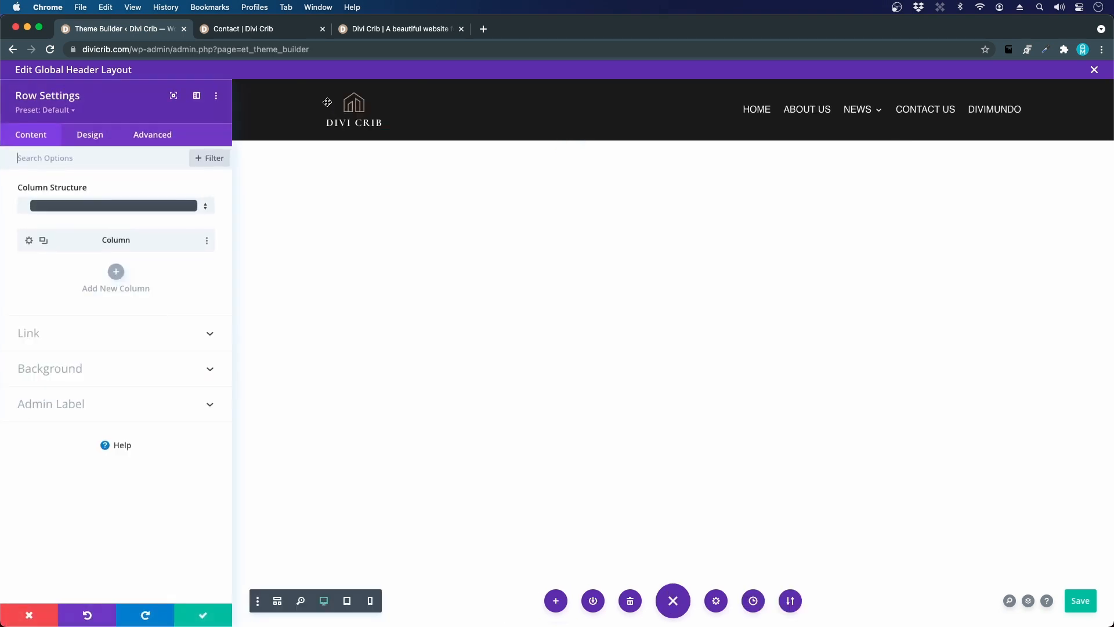
{"action": "left_click", "coordinate": [87, 136]}
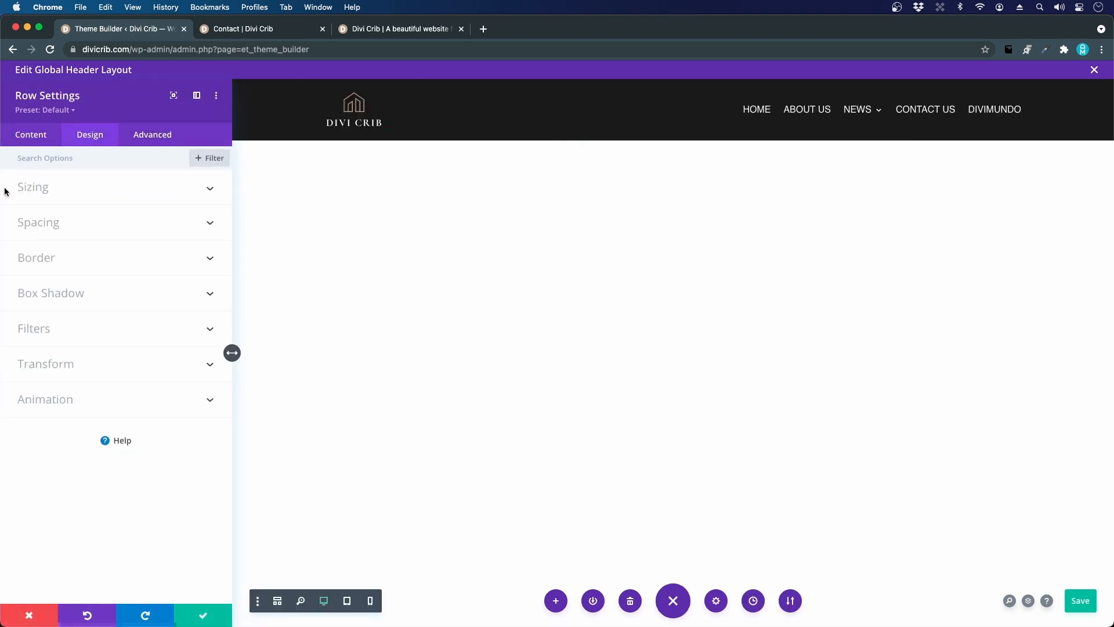
{"action": "left_click", "coordinate": [27, 188]}
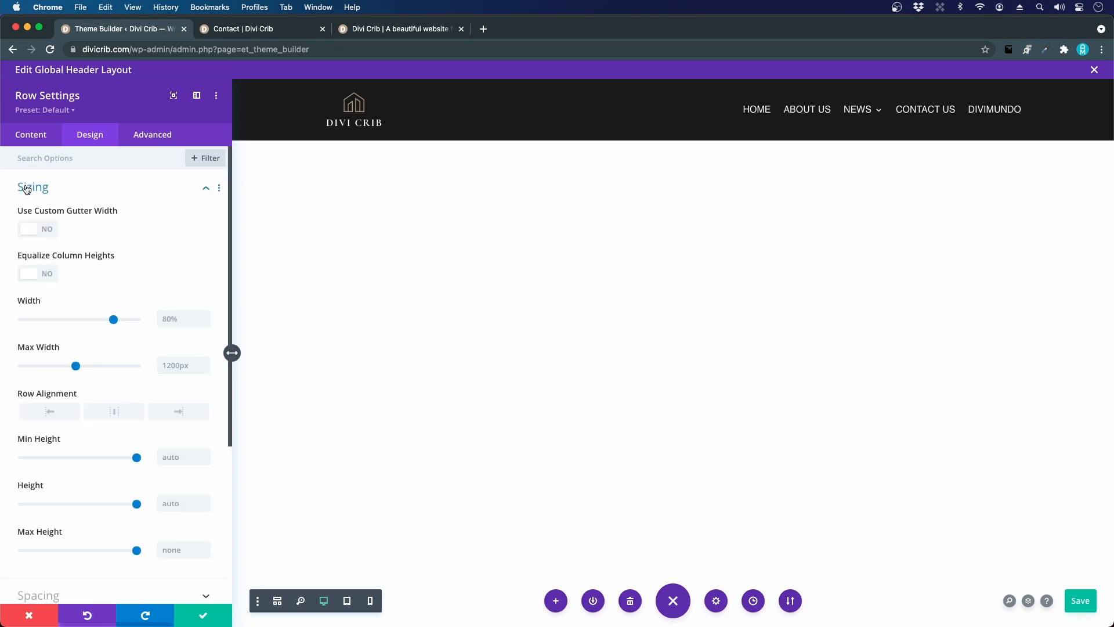
Set the header row's Width to 100% and its Max Width to 95%.
{"action": "left_click", "coordinate": [167, 317]}
{"action": "type", "text": "100"}
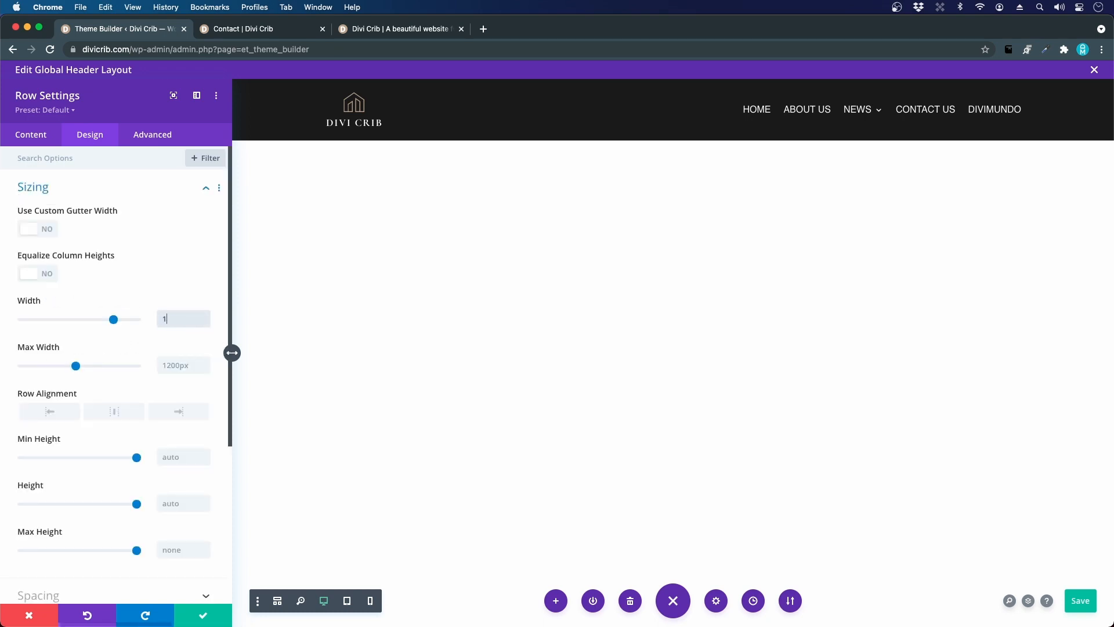
{"action": "left_click", "coordinate": [173, 370]}
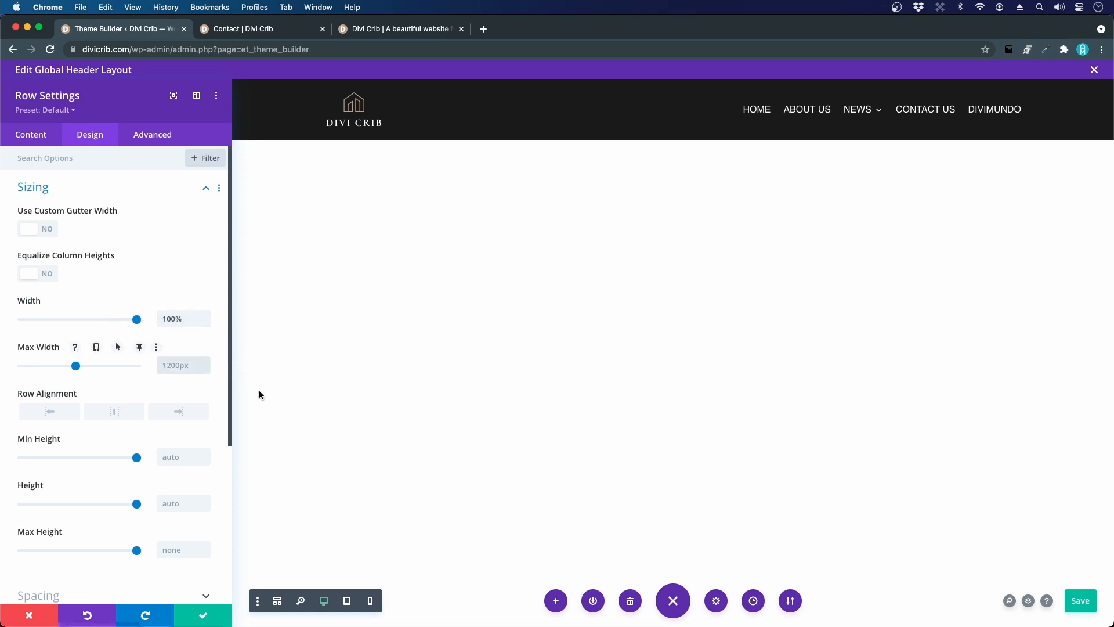
{"action": "type", "text": "95"}
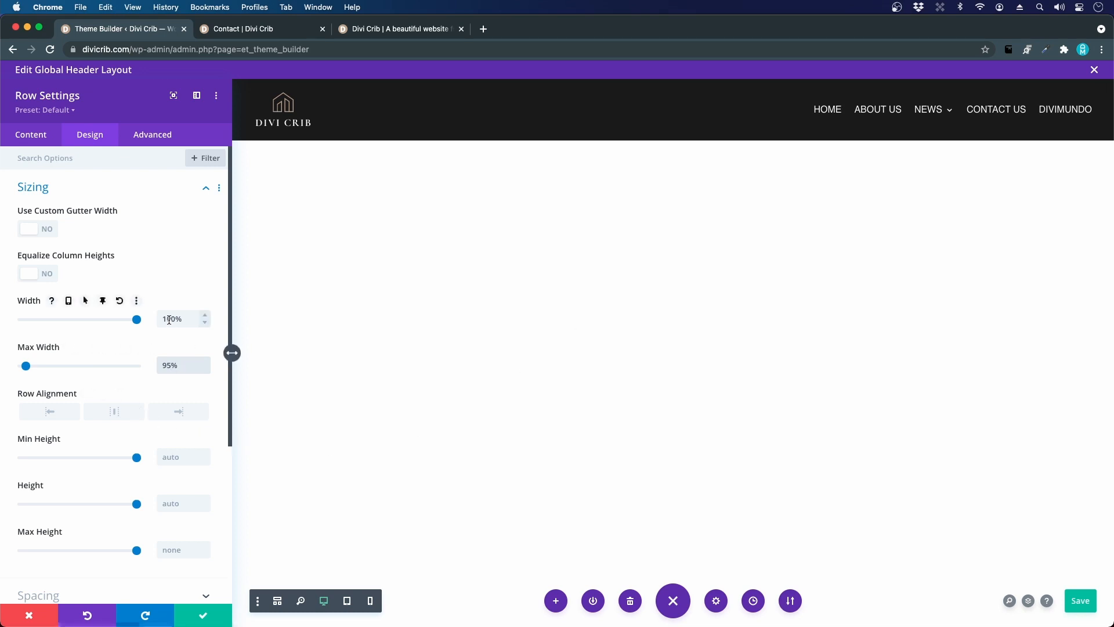
Restore the header row's Width to 80% and its Max Width to 1200px.
{"action": "type", "text": "80%"}
{"action": "left_click", "coordinate": [175, 365]}
{"action": "type", "text": "1200px"}
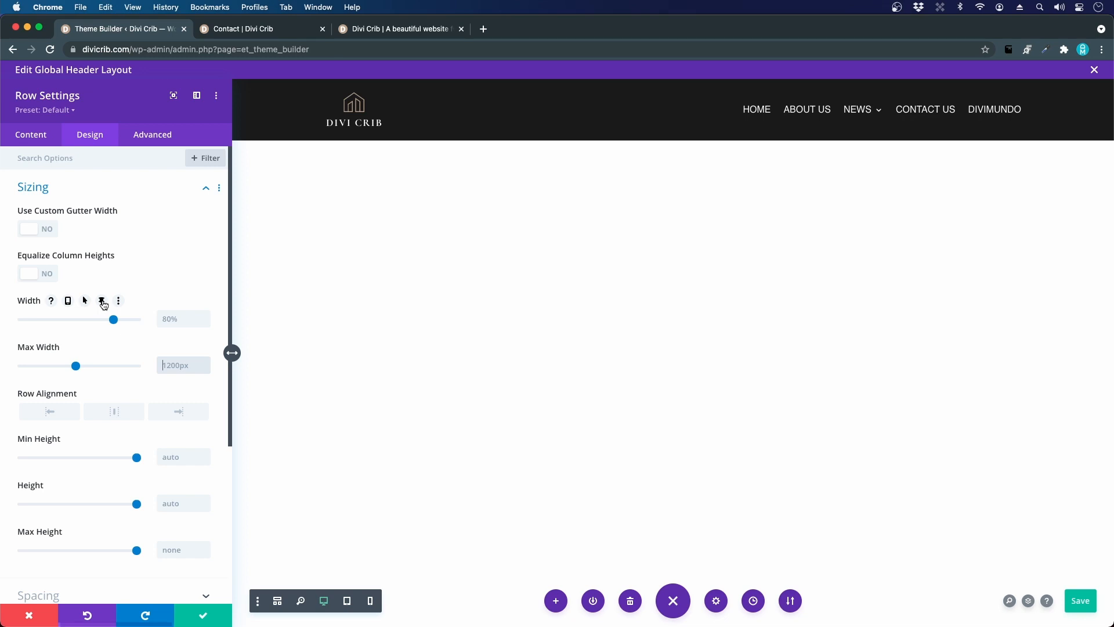
Enable sticky styling for the header row's Width and set its sticky Width to 100%.
{"action": "left_click", "coordinate": [102, 300]}
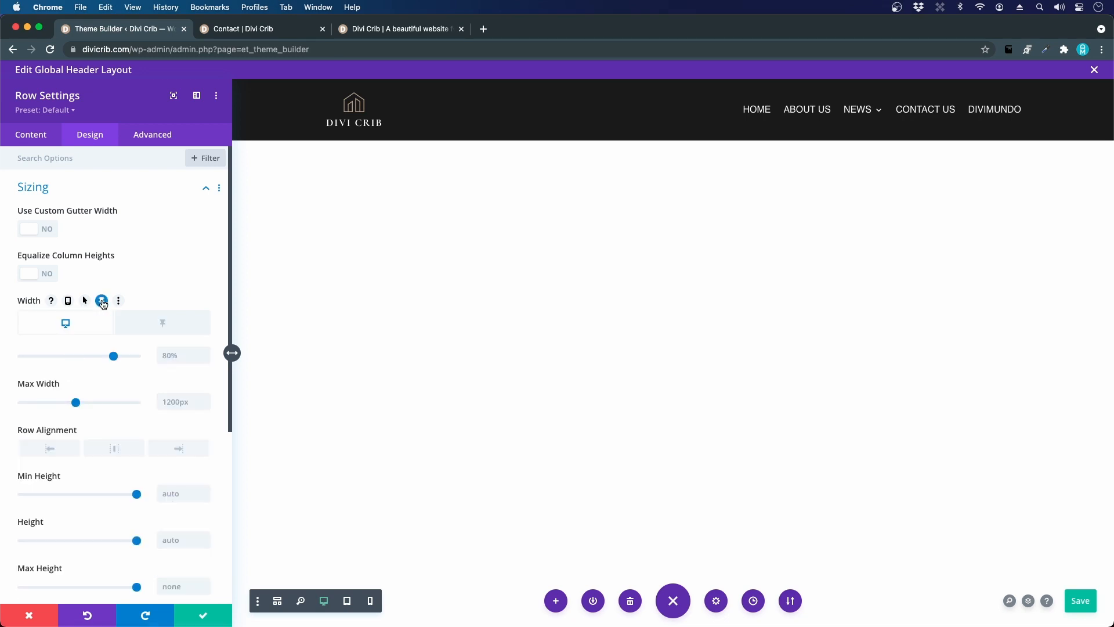
{"action": "left_click", "coordinate": [152, 320]}
{"action": "left_click", "coordinate": [186, 353]}
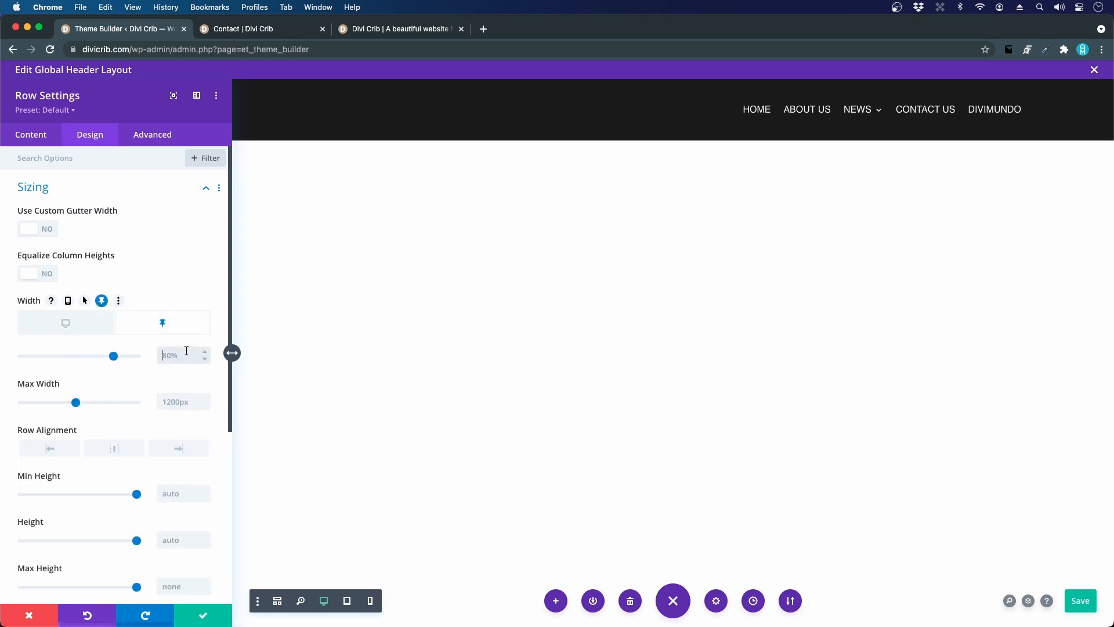
{"action": "type", "text": "100%"}
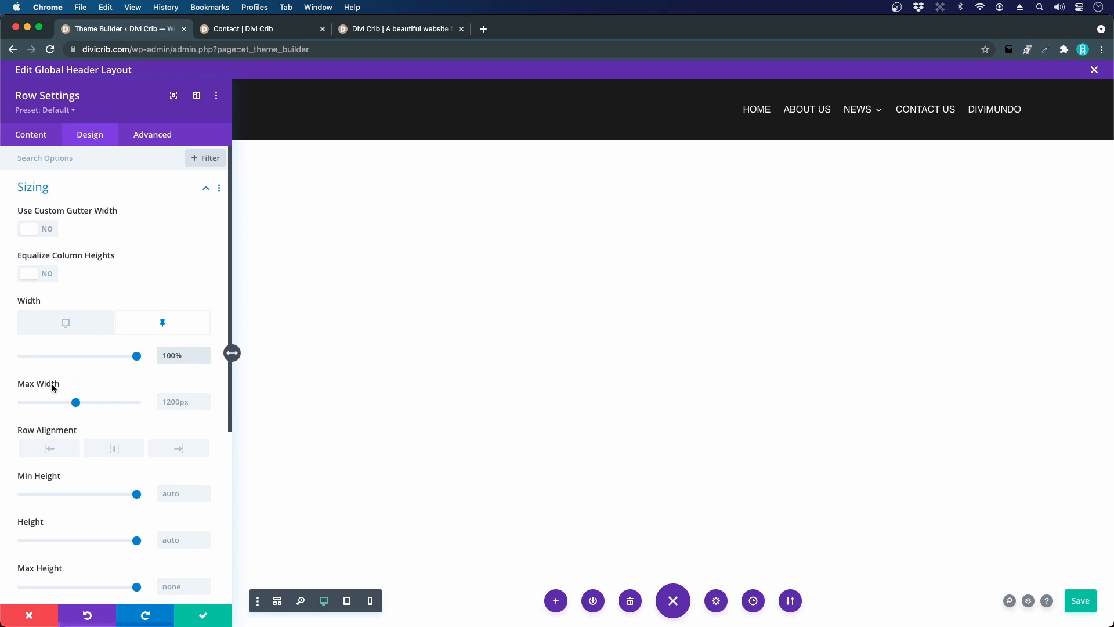
Enable sticky styling for the row's Max Width, set its sticky value to 95%, and save the row settings.
{"action": "mouse_move", "coordinate": [52, 385]}
{"action": "left_click", "coordinate": [120, 387]}
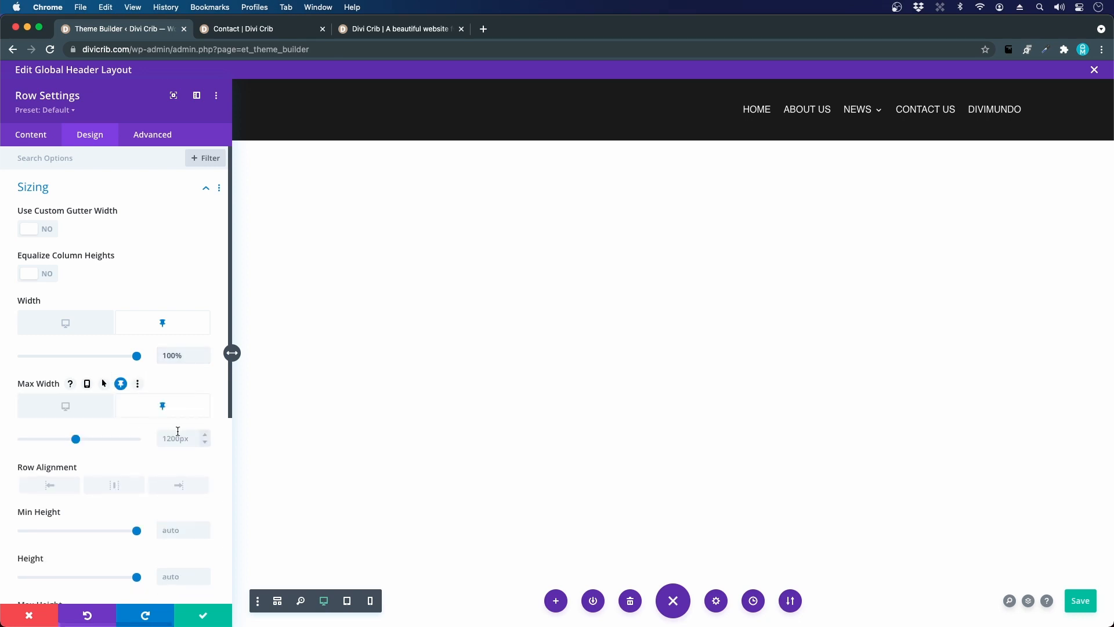
{"action": "left_click", "coordinate": [178, 431]}
{"action": "type", "text": "95%"}
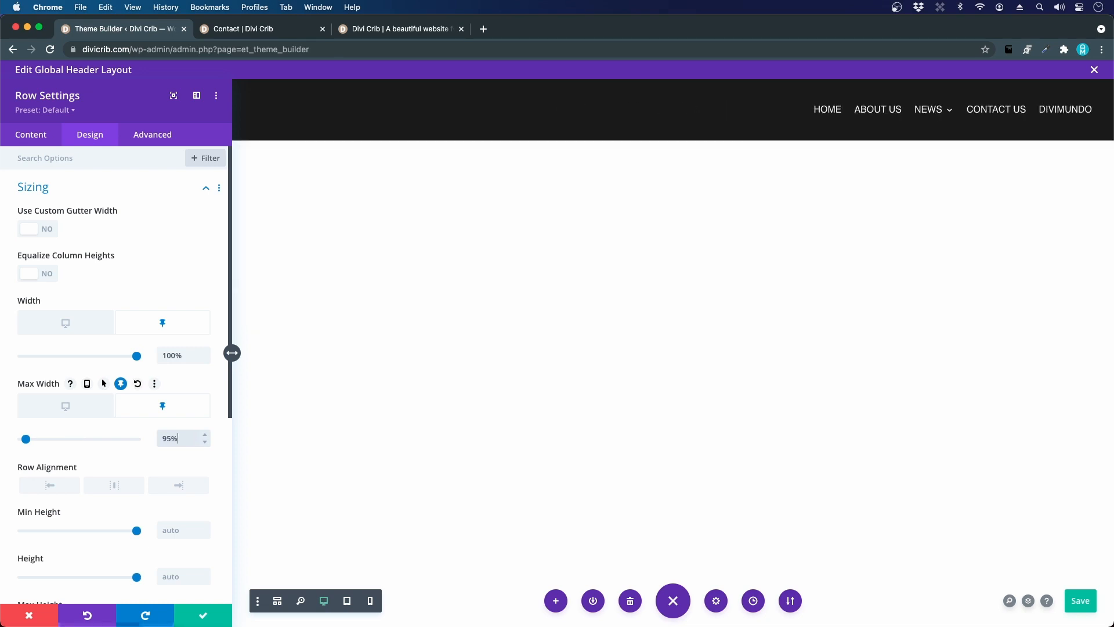
{"action": "key", "text": "super+s"}
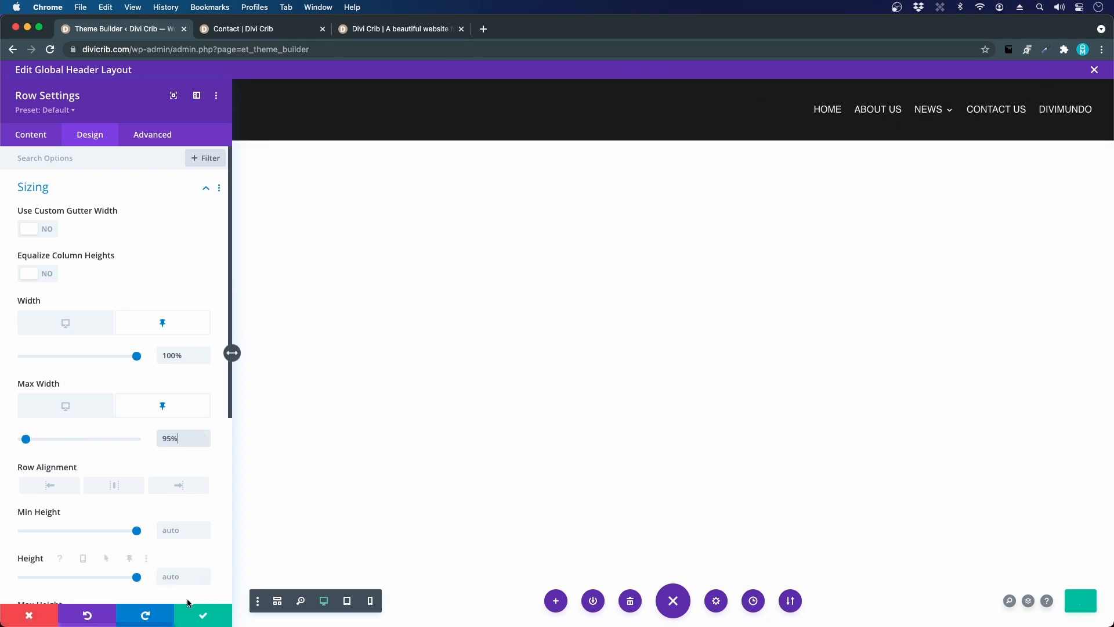
{"action": "left_click", "coordinate": [206, 616]}
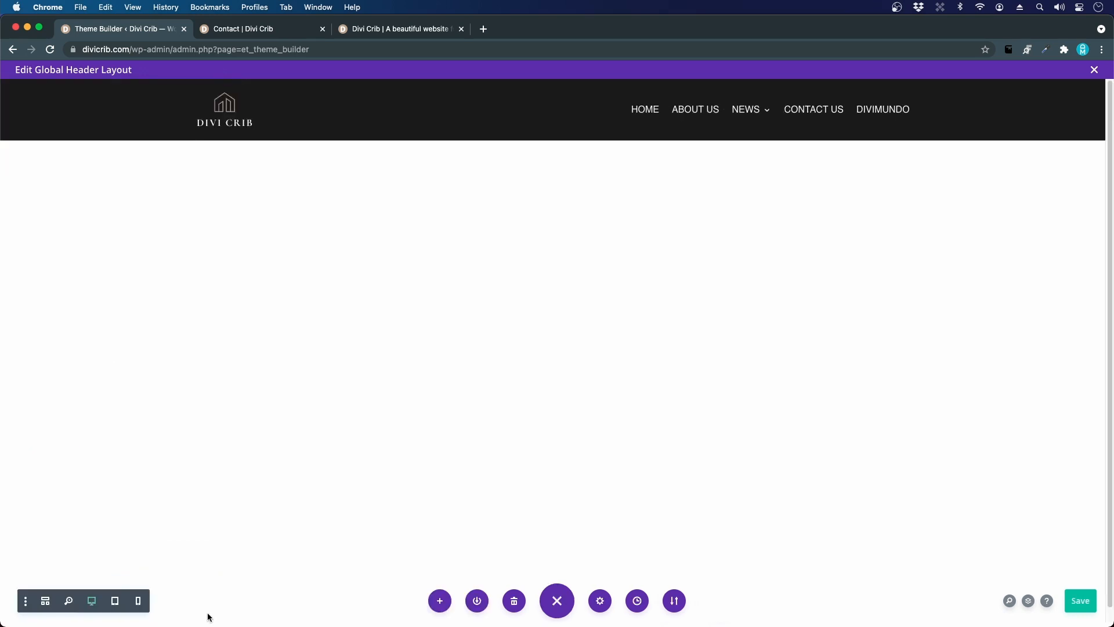
Enable sticky styling for the menu module's Menu Text Size, set the sticky size to 14px, and save the header layout.
{"action": "mouse_move", "coordinate": [741, 113]}
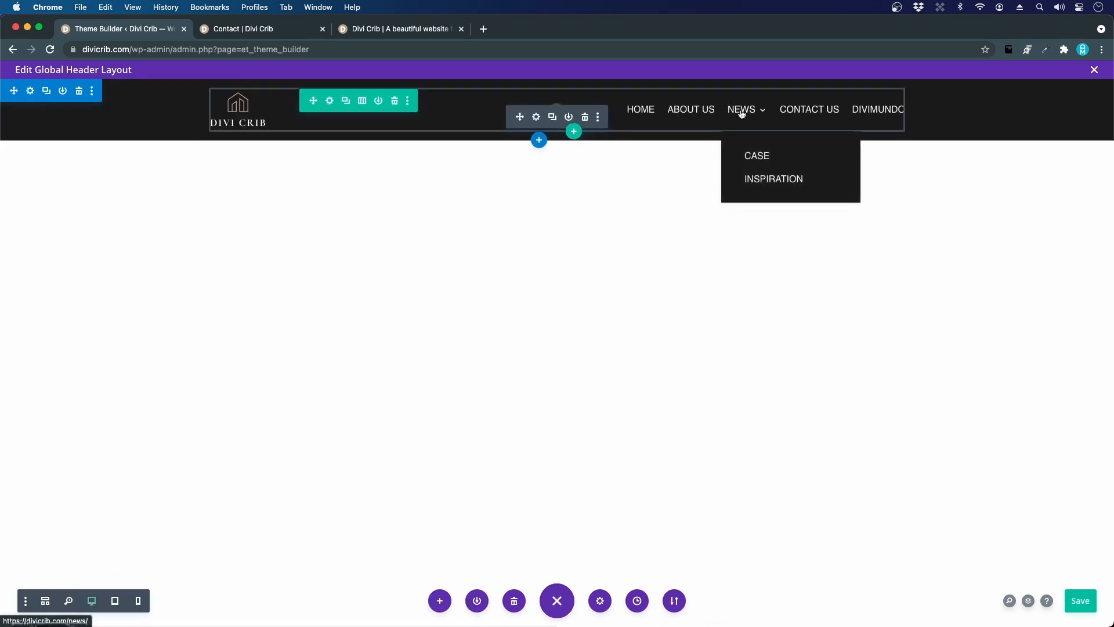
{"action": "left_click", "coordinate": [536, 117]}
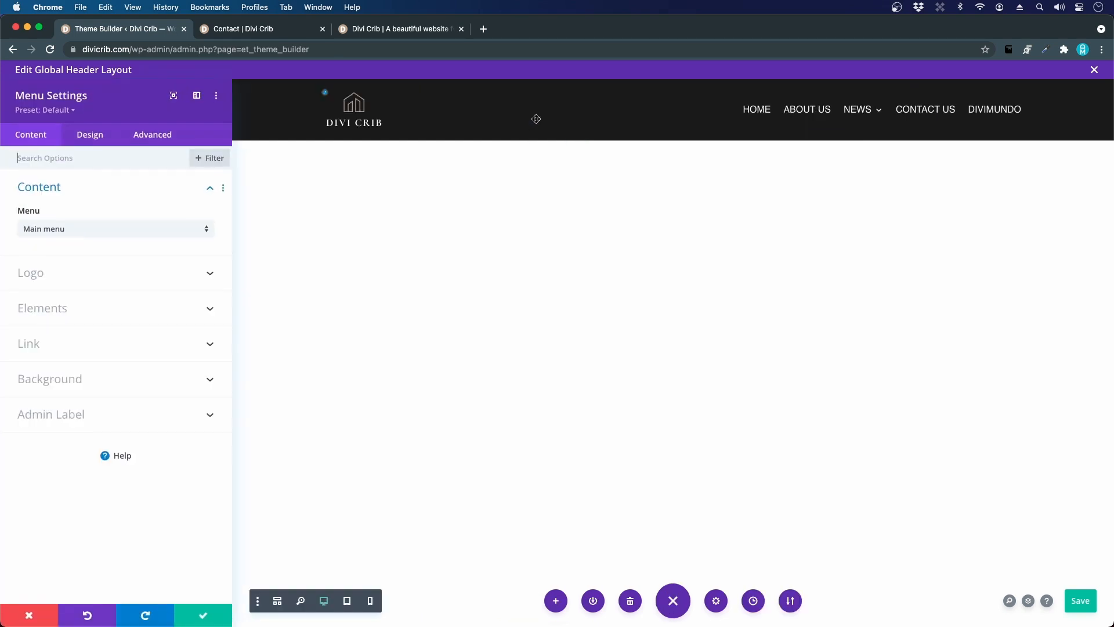
{"action": "left_click", "coordinate": [91, 133]}
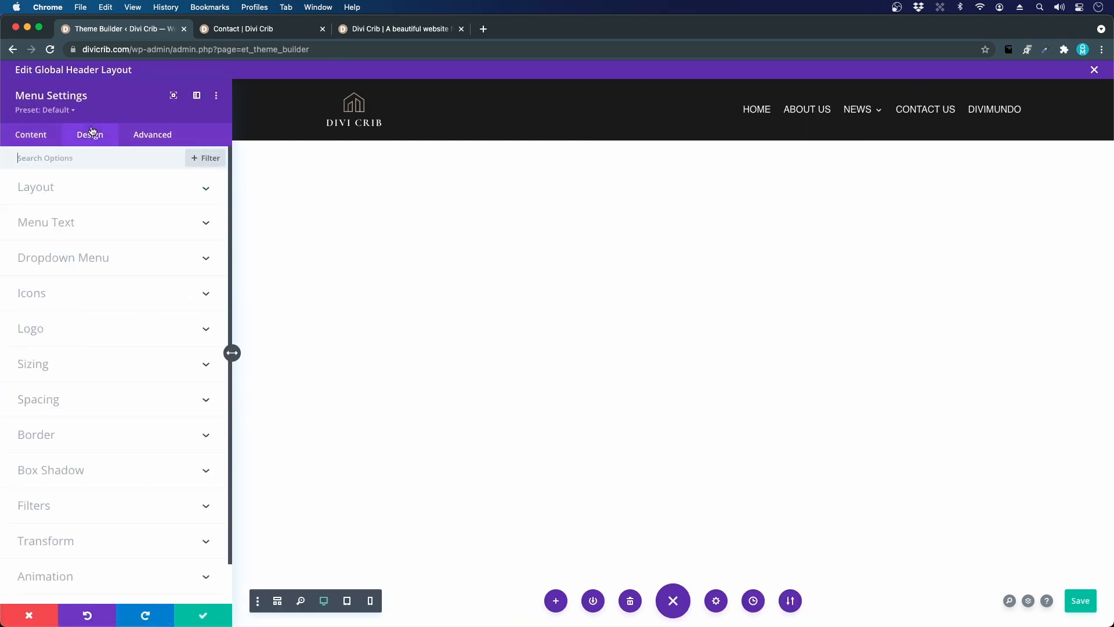
{"action": "left_click", "coordinate": [50, 226]}
{"action": "scroll", "coordinate": [114, 360], "scroll_direction": "down", "scroll_amount": 3}
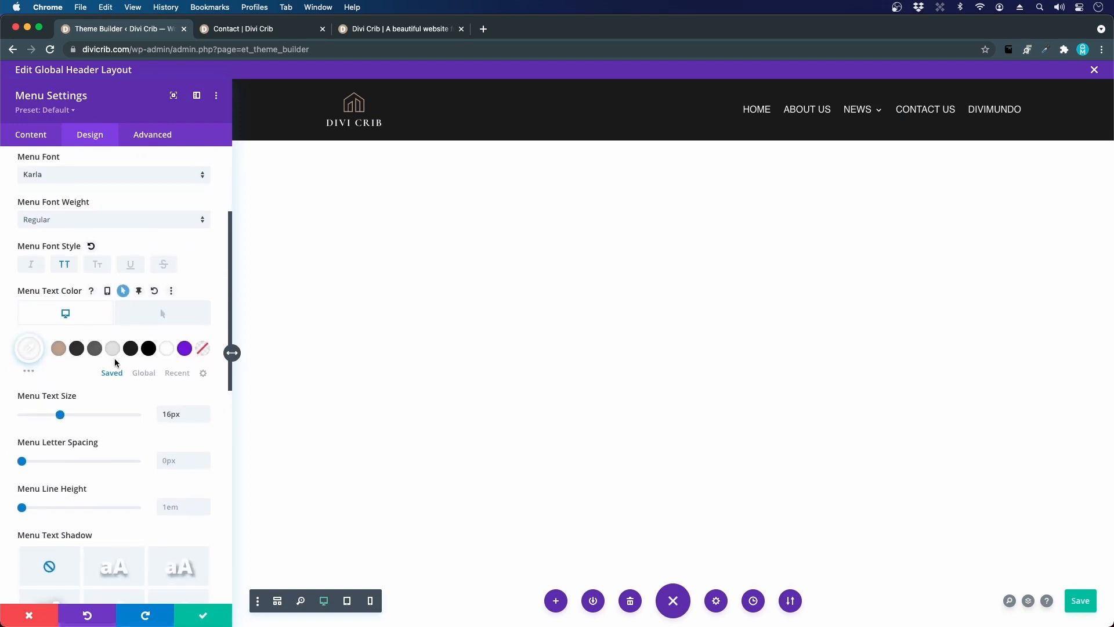
{"action": "scroll", "coordinate": [111, 394], "scroll_direction": "down", "scroll_amount": 1}
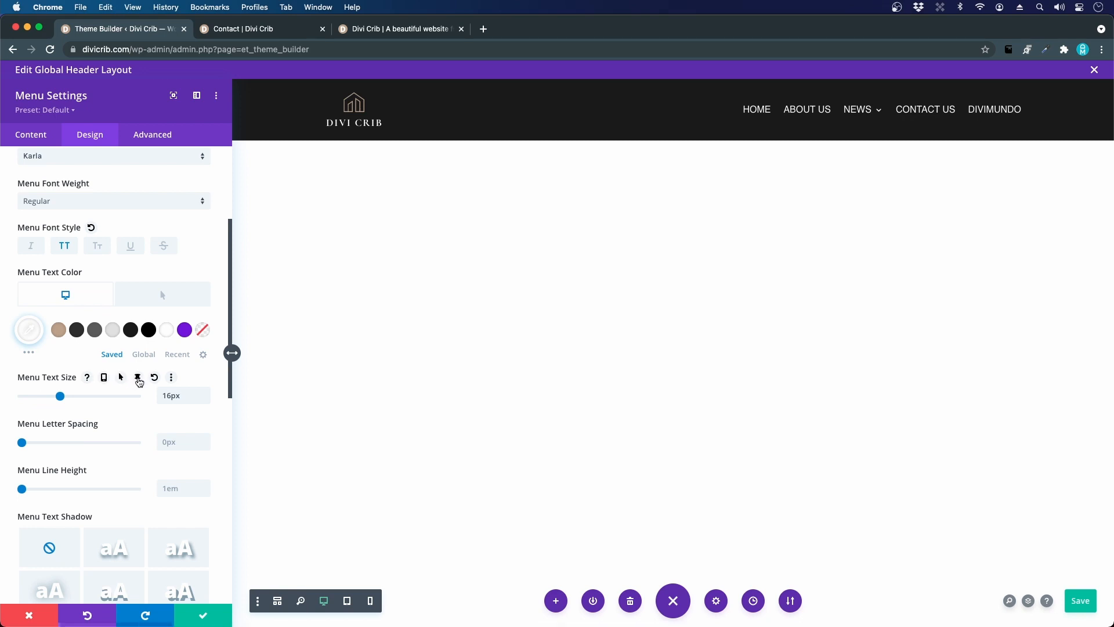
{"action": "left_click", "coordinate": [138, 378]}
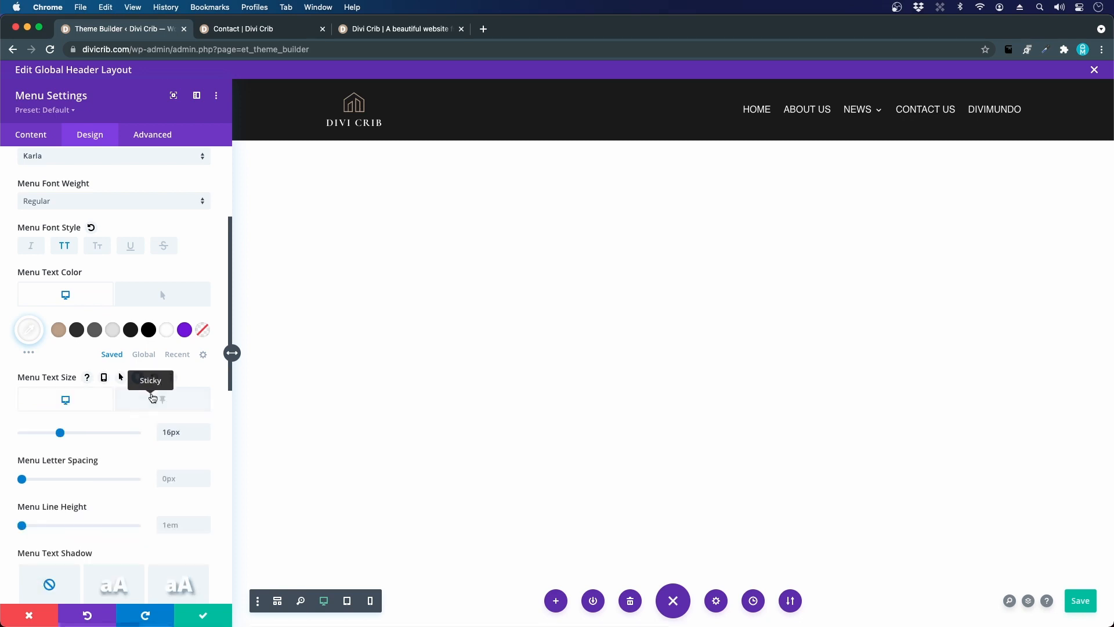
{"action": "left_click", "coordinate": [184, 398]}
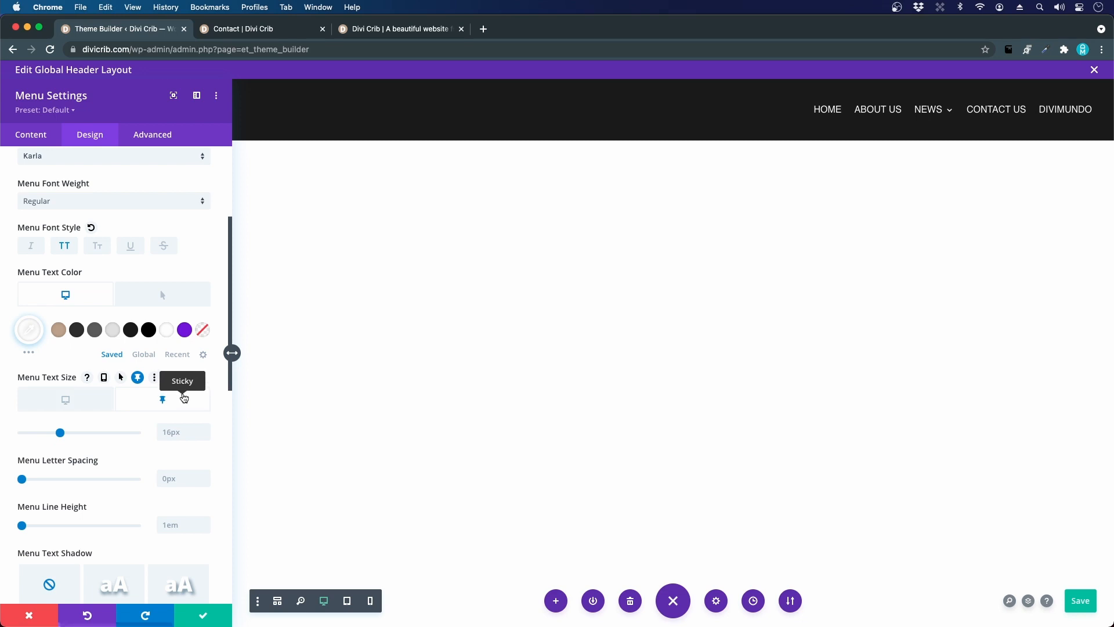
{"action": "left_click", "coordinate": [167, 432]}
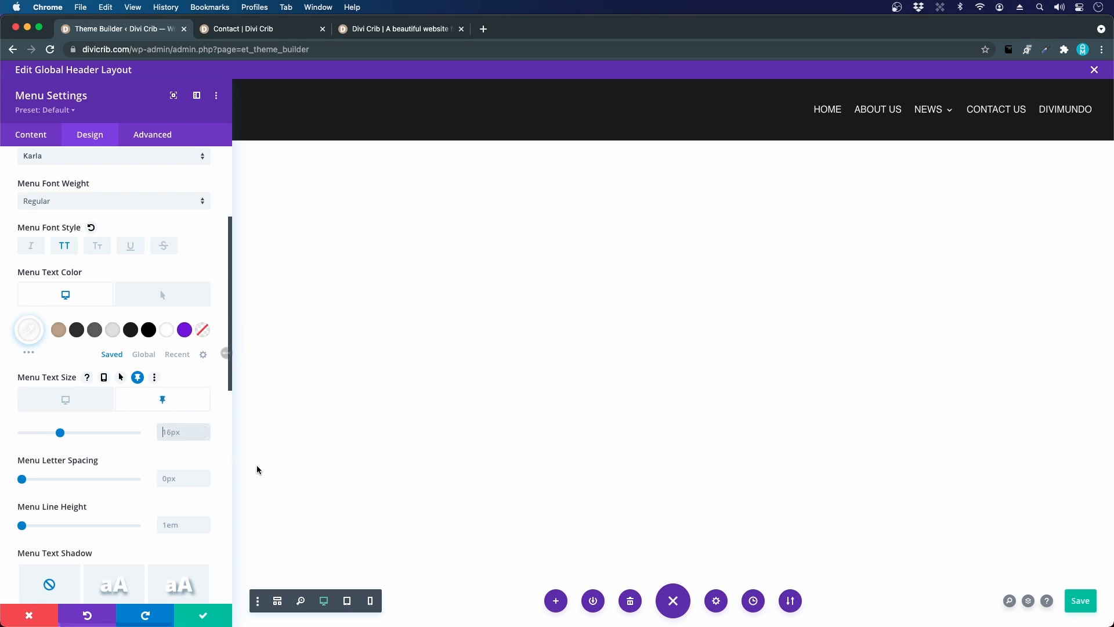
{"action": "type", "text": "14"}
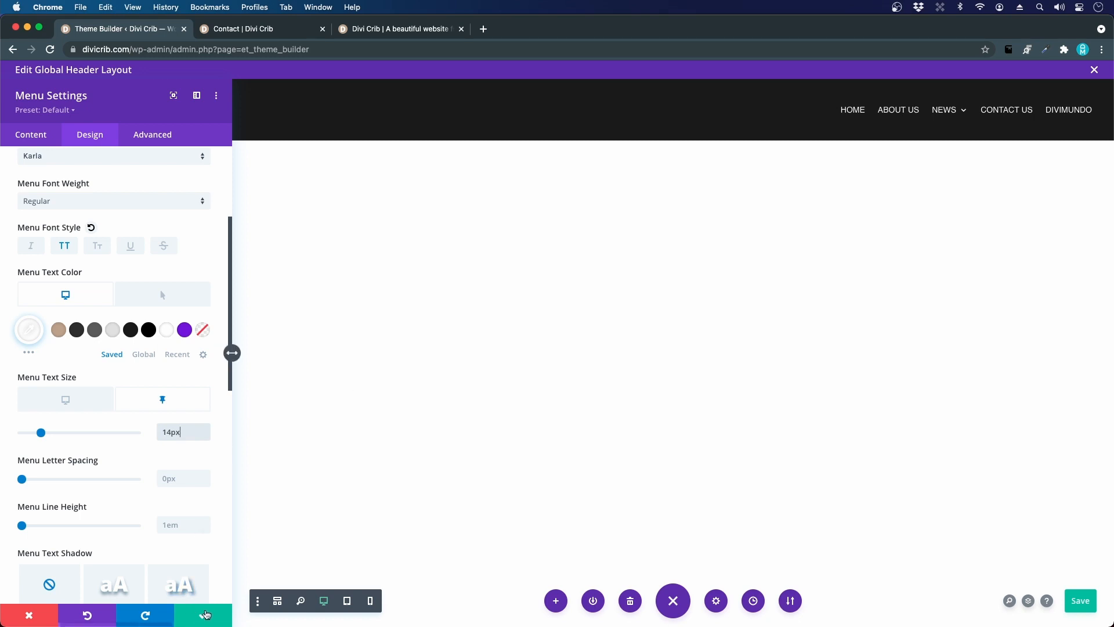
{"action": "left_click", "coordinate": [205, 614]}
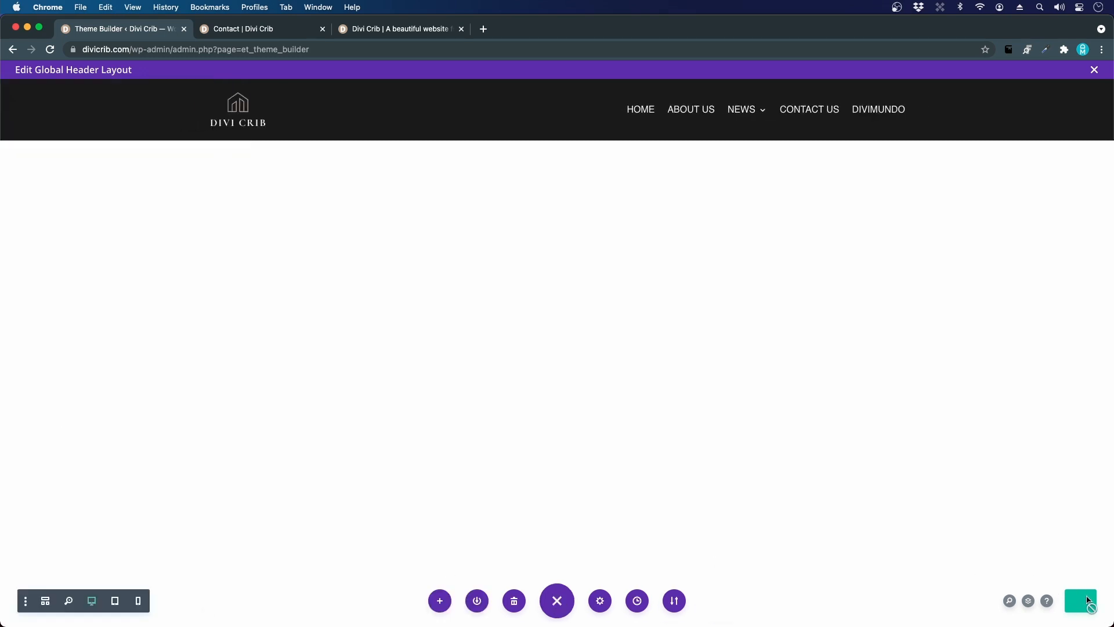
Check the sticky header's menu position and text size on the live Divi Crib homepage.
{"action": "left_click", "coordinate": [390, 30]}
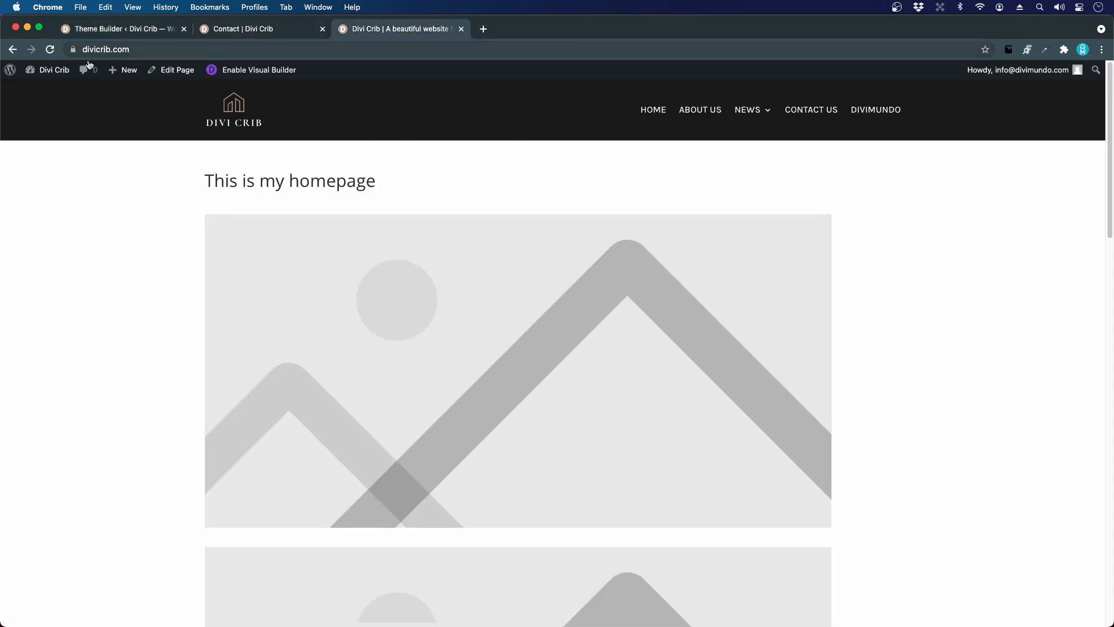
{"action": "scroll", "coordinate": [186, 285], "scroll_direction": "down", "scroll_amount": 5}
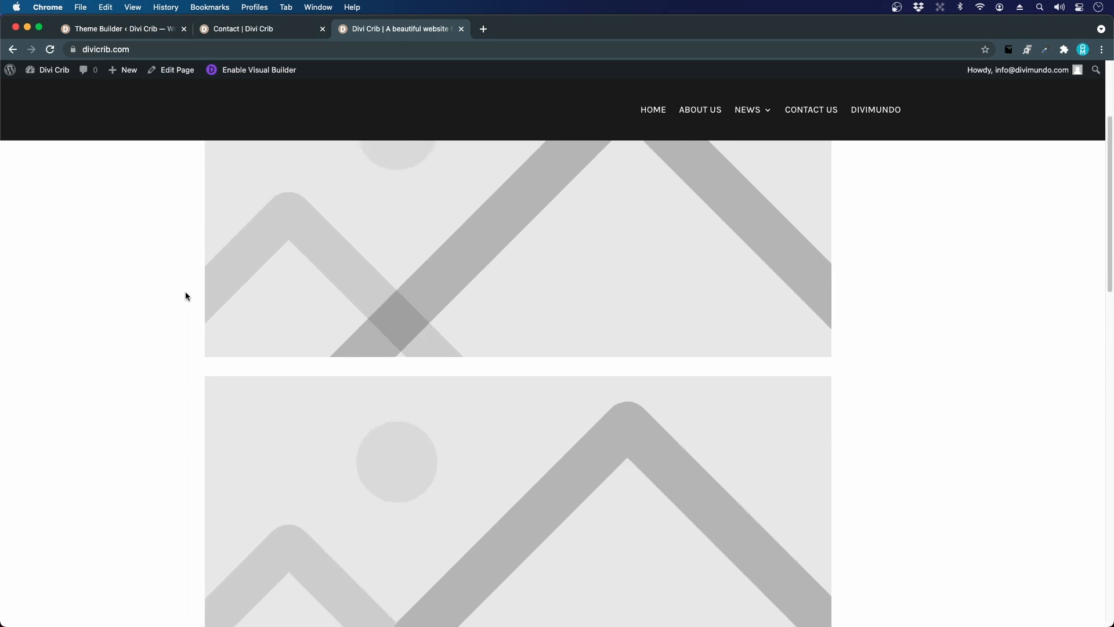
Examine how the header's logo, menu and height behave as the homepage scrolls down and back up.
{"action": "scroll", "coordinate": [186, 293], "scroll_direction": "up", "scroll_amount": 5}
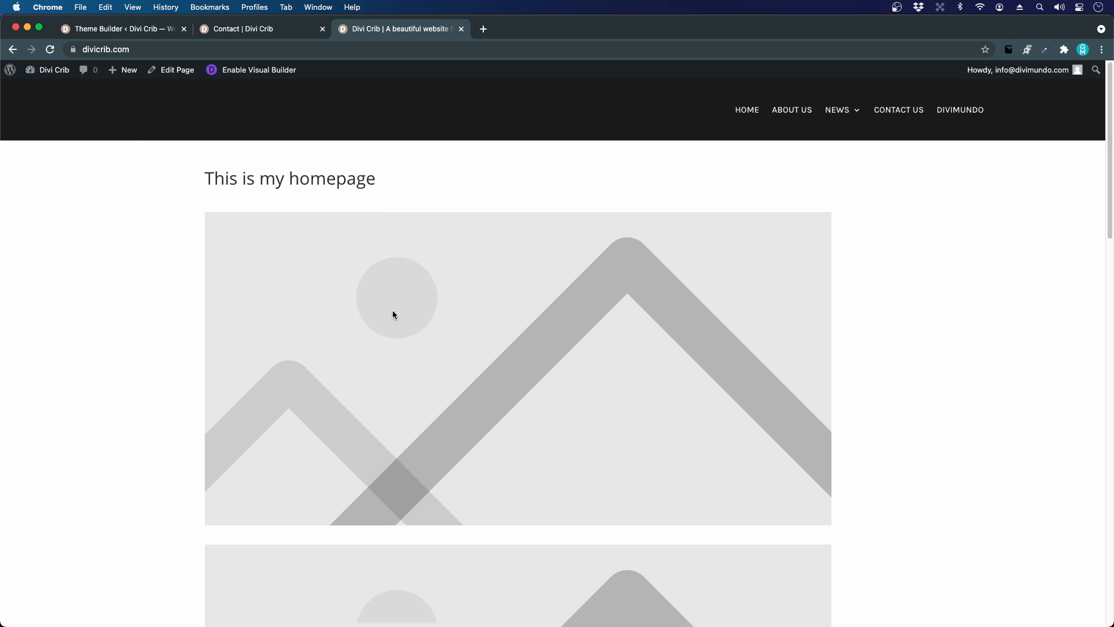
{"action": "scroll", "coordinate": [393, 314], "scroll_direction": "down", "scroll_amount": 2}
{"action": "scroll", "coordinate": [394, 314], "scroll_direction": "up", "scroll_amount": 2}
{"action": "scroll", "coordinate": [394, 314], "scroll_direction": "down", "scroll_amount": 3}
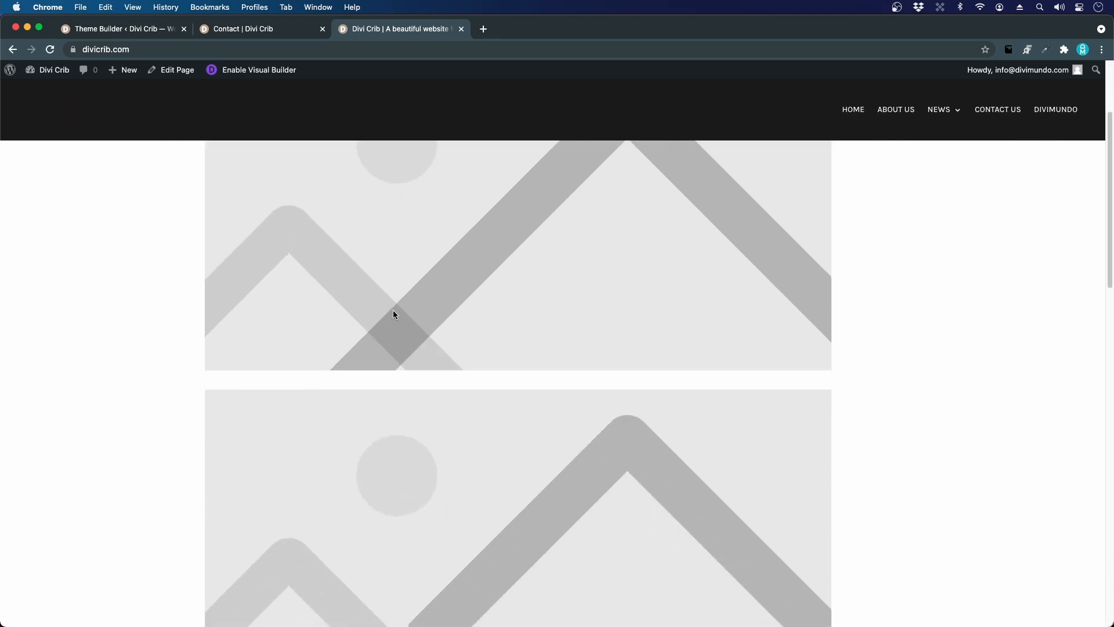
{"action": "scroll", "coordinate": [394, 314], "scroll_direction": "up", "scroll_amount": 3}
{"action": "scroll", "coordinate": [393, 314], "scroll_direction": "down", "scroll_amount": 1}
{"action": "scroll", "coordinate": [393, 314], "scroll_direction": "down", "scroll_amount": 2}
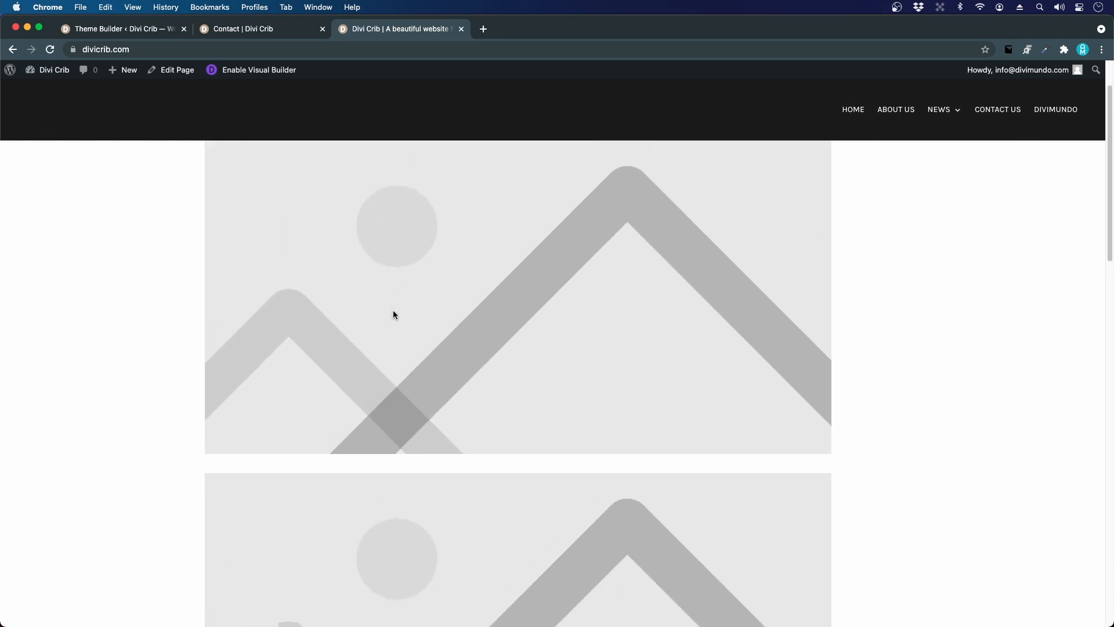
{"action": "scroll", "coordinate": [394, 314], "scroll_direction": "up", "scroll_amount": 2}
{"action": "scroll", "coordinate": [394, 313], "scroll_direction": "down", "scroll_amount": 1}
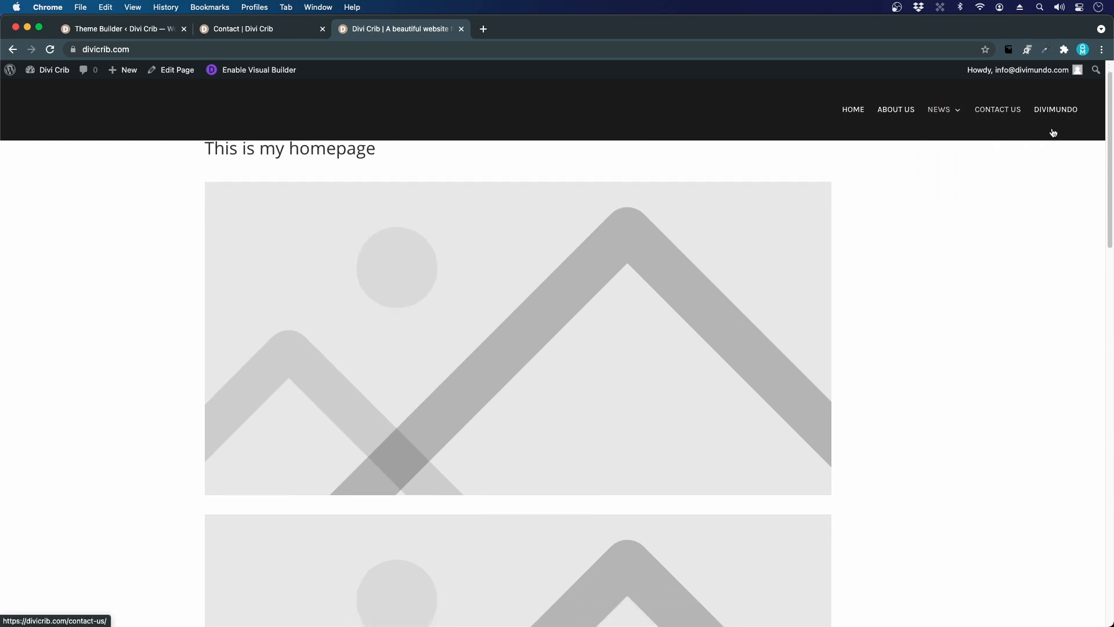
{"action": "scroll", "coordinate": [870, 171], "scroll_direction": "up", "scroll_amount": 1}
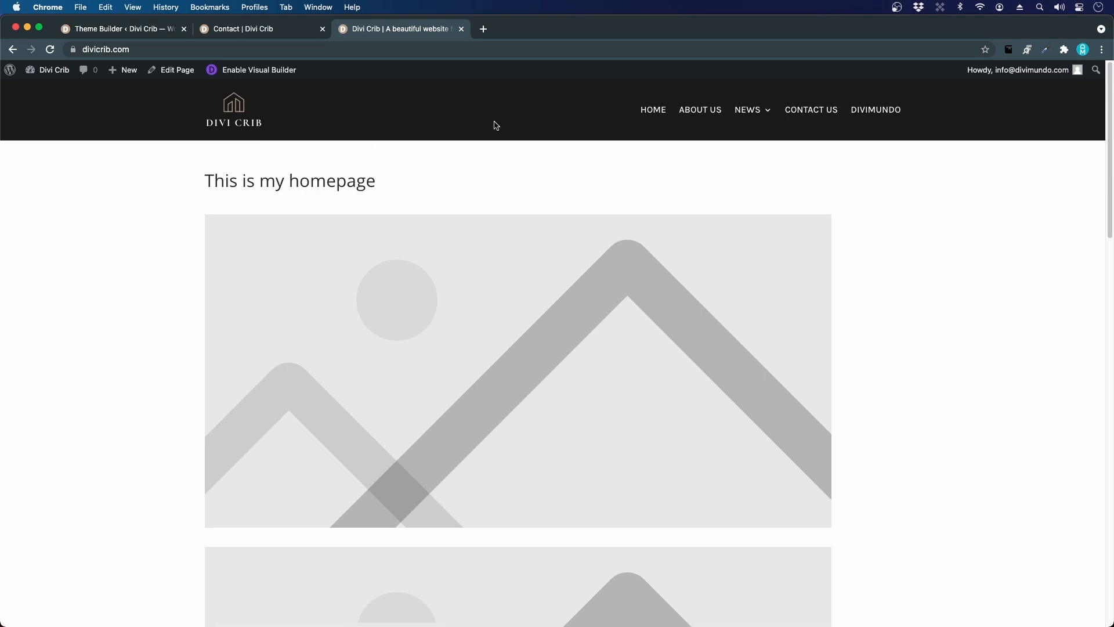
{"action": "scroll", "coordinate": [565, 86], "scroll_direction": "down", "scroll_amount": 3}
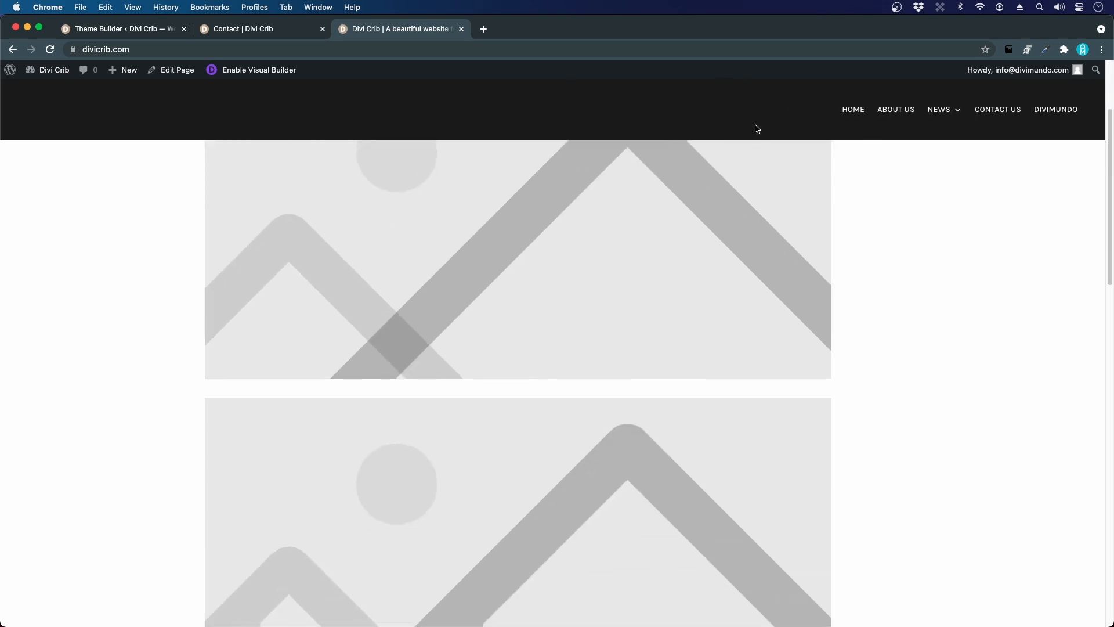
{"action": "scroll", "coordinate": [435, 124], "scroll_direction": "down", "scroll_amount": 3}
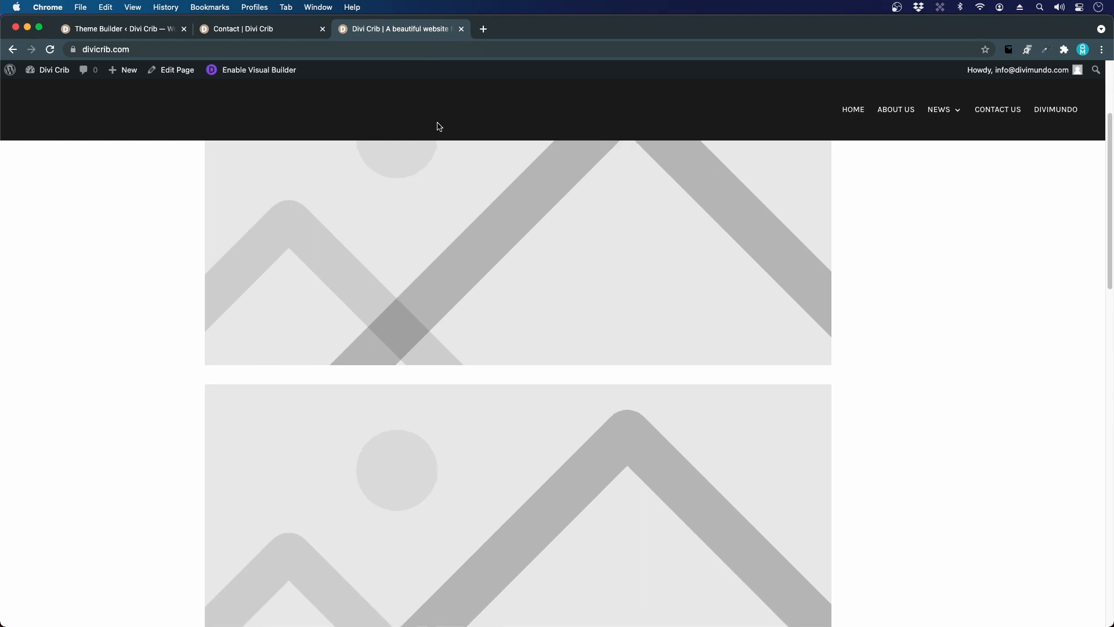
{"action": "scroll", "coordinate": [429, 122], "scroll_direction": "up", "scroll_amount": 5}
Examine how the header on the reference Contact page shrinks and sticks while scrolling, for comparison with the homepage.
{"action": "left_click", "coordinate": [273, 32]}
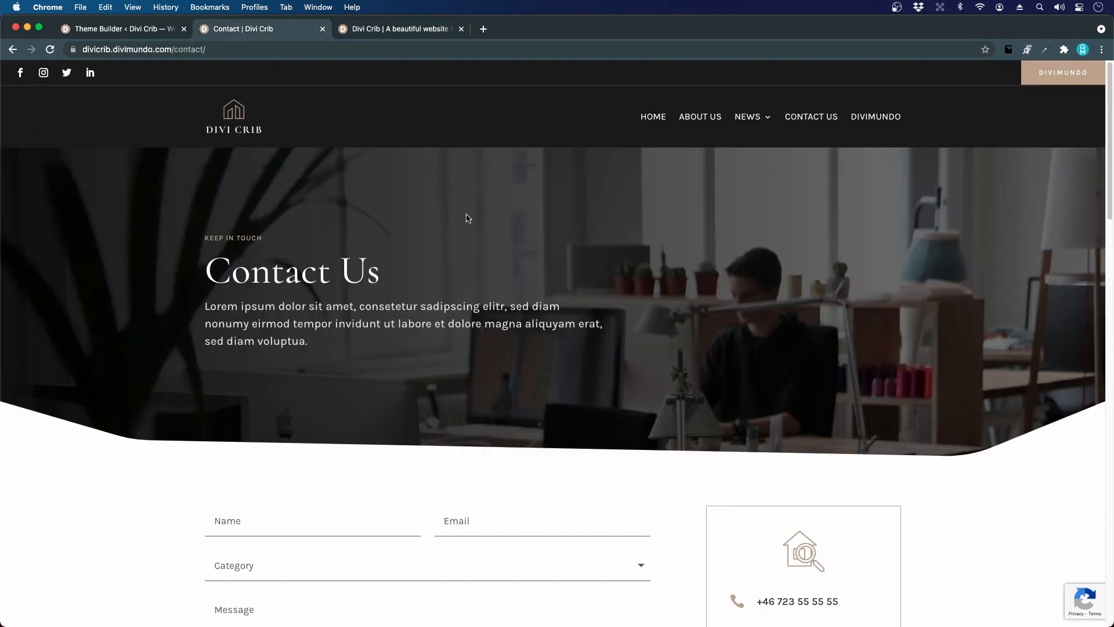
{"action": "scroll", "coordinate": [468, 218], "scroll_direction": "down", "scroll_amount": 4}
{"action": "scroll", "coordinate": [503, 232], "scroll_direction": "up", "scroll_amount": 5}
{"action": "scroll", "coordinate": [608, 222], "scroll_direction": "down", "scroll_amount": 4}
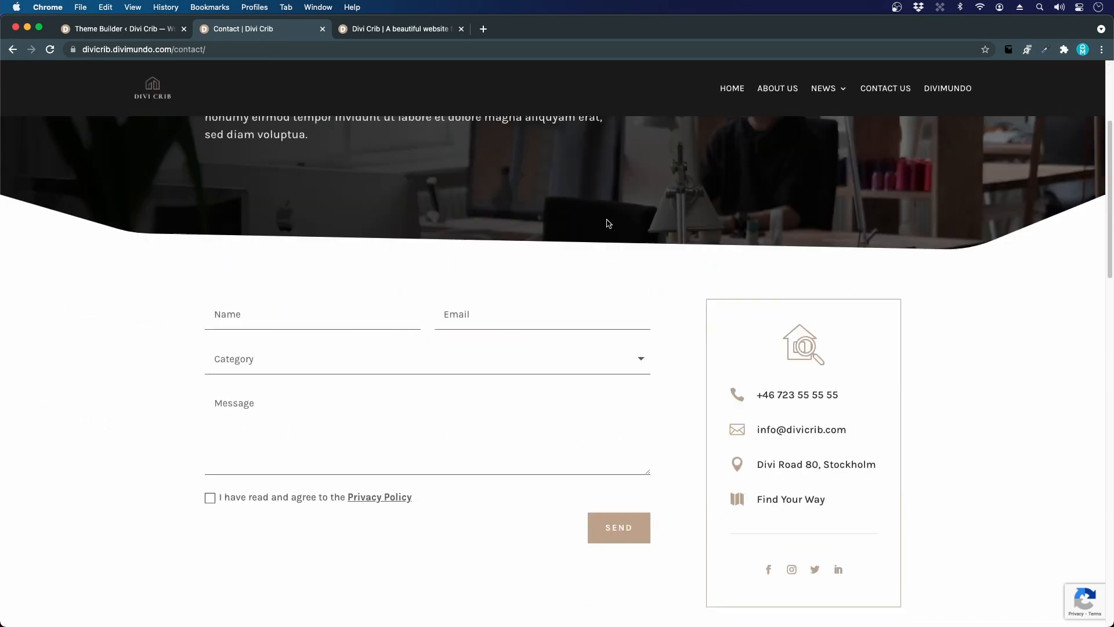
{"action": "scroll", "coordinate": [607, 219], "scroll_direction": "up", "scroll_amount": 5}
In the global header layout, set the menu section's sticky top and bottom padding to 0px and save the section settings.
{"action": "left_click", "coordinate": [135, 31]}
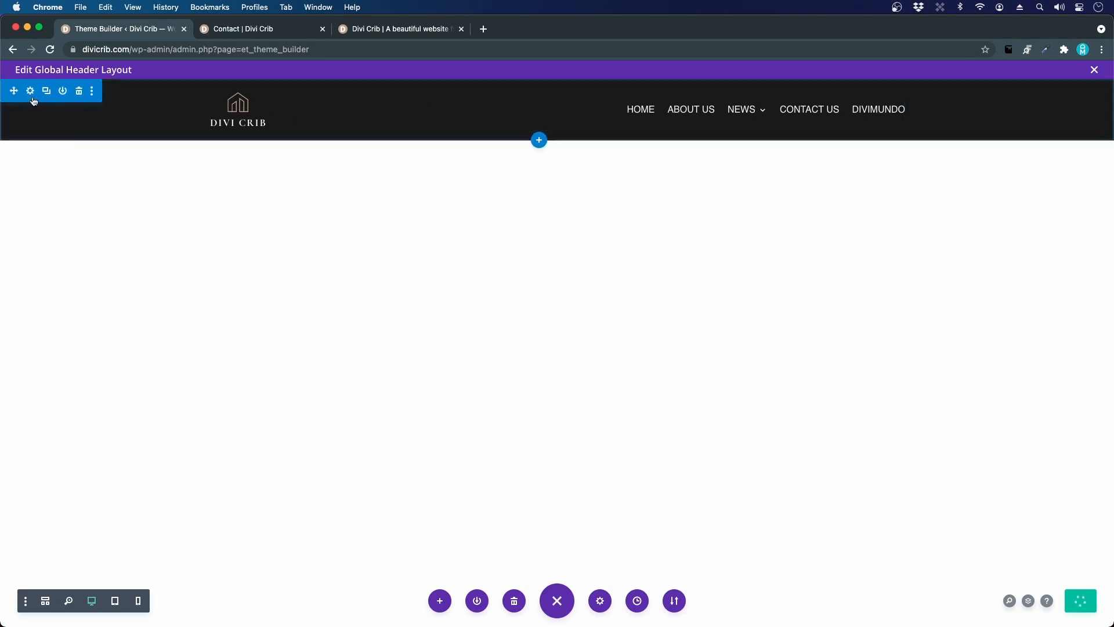
{"action": "left_click", "coordinate": [30, 93]}
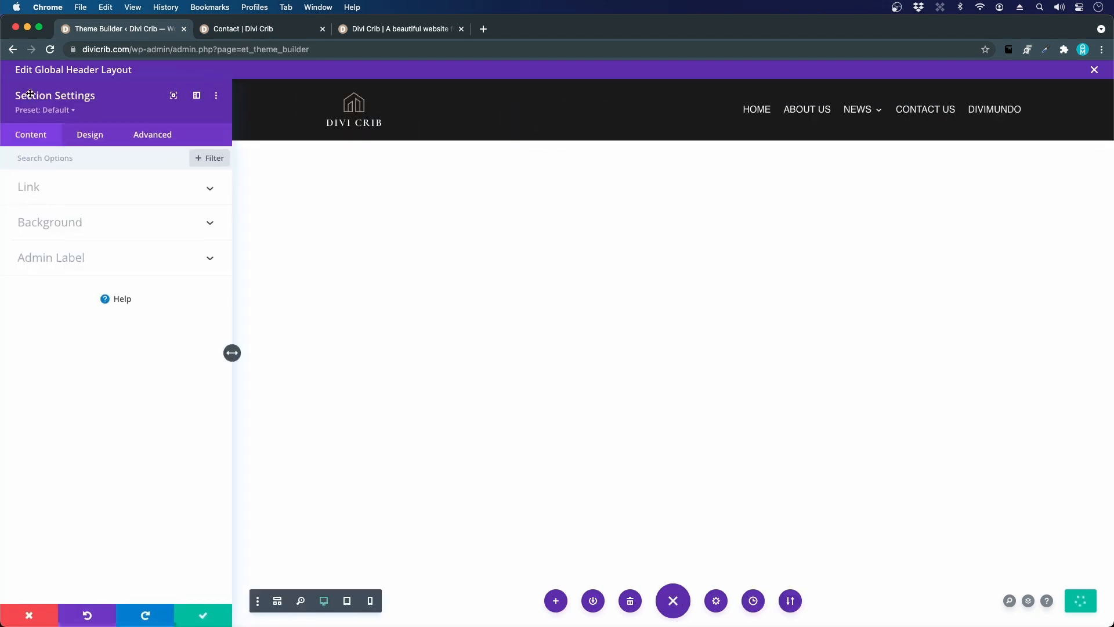
{"action": "left_click", "coordinate": [110, 139]}
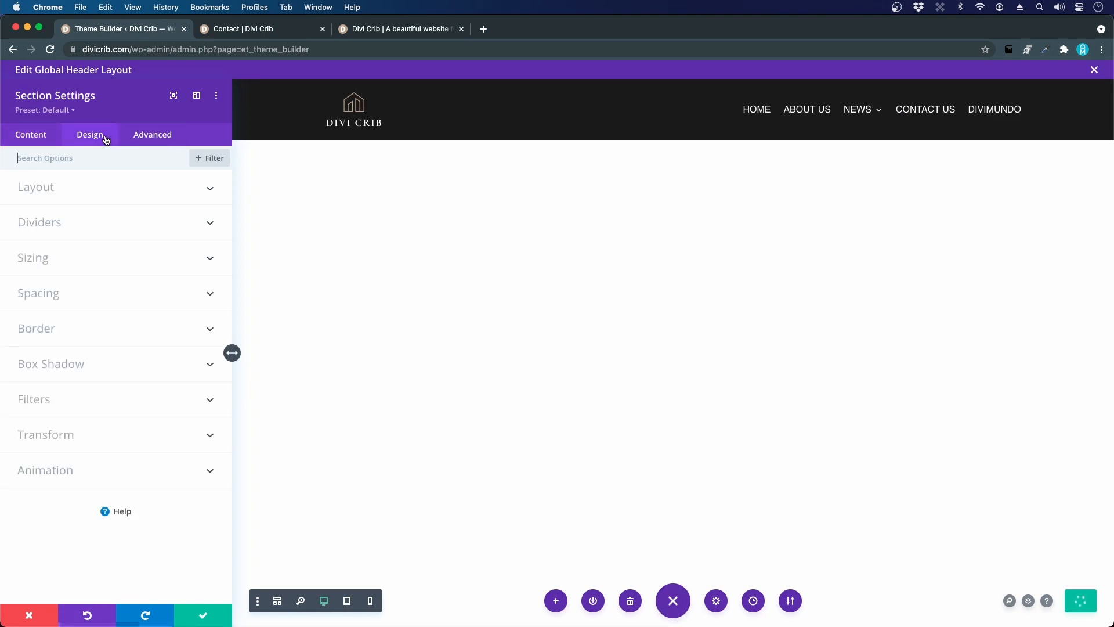
{"action": "left_click", "coordinate": [51, 290]}
{"action": "scroll", "coordinate": [52, 292], "scroll_direction": "down", "scroll_amount": 1}
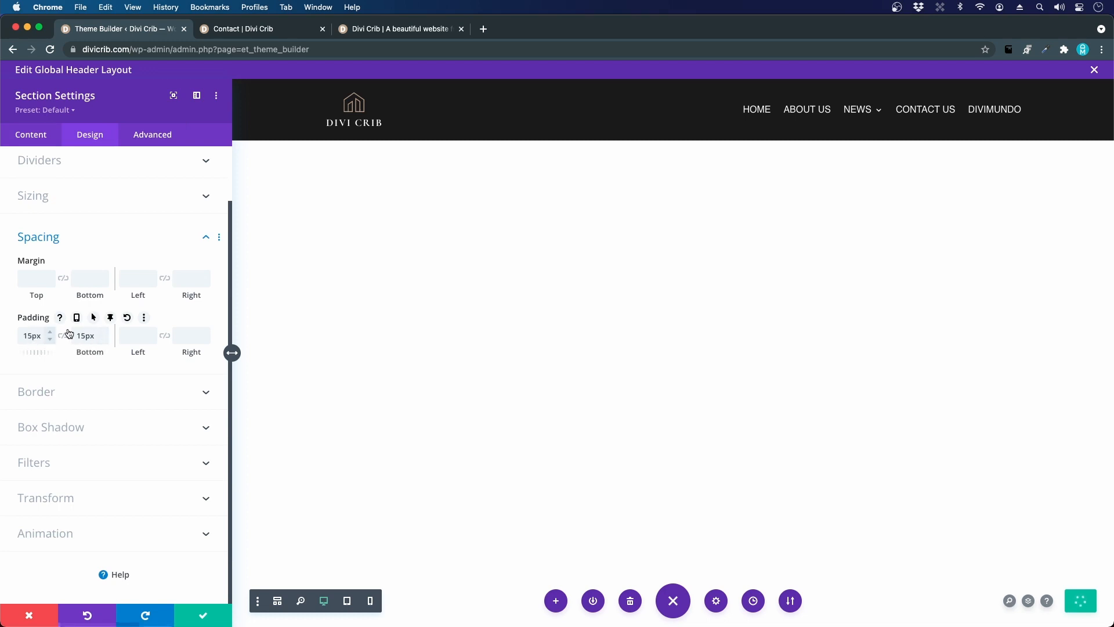
{"action": "left_click", "coordinate": [111, 319]}
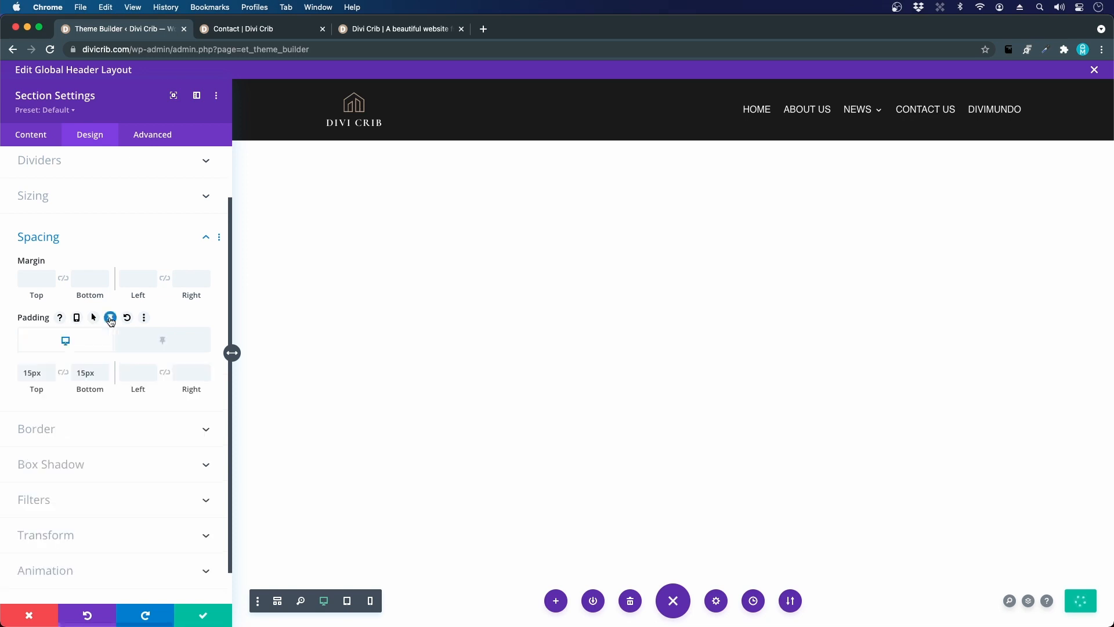
{"action": "left_click", "coordinate": [162, 349]}
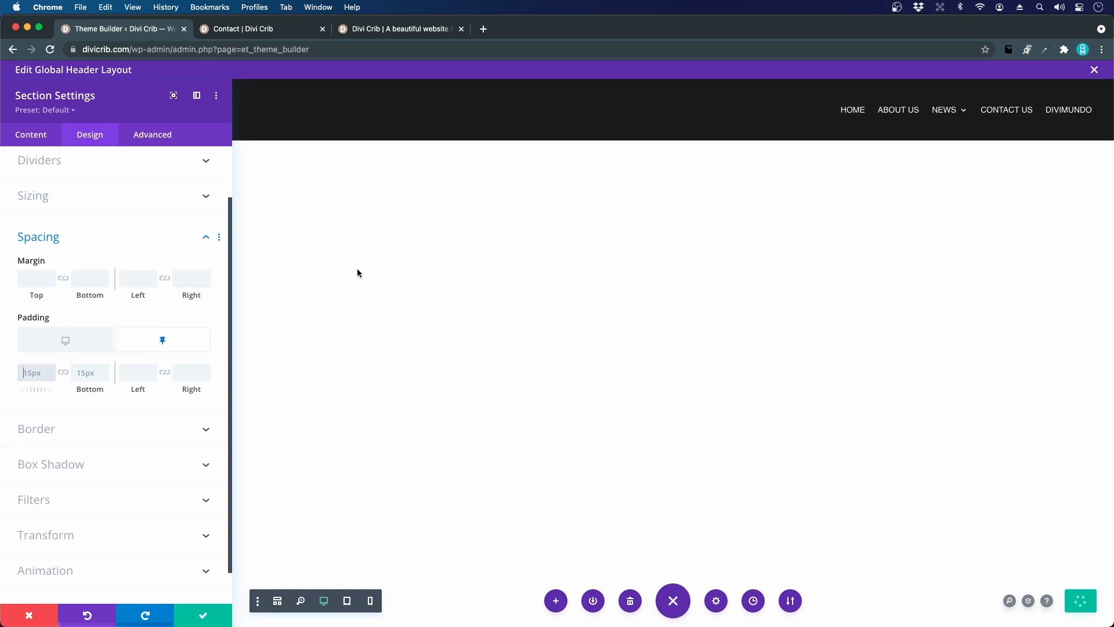
{"action": "type", "text": "0"}
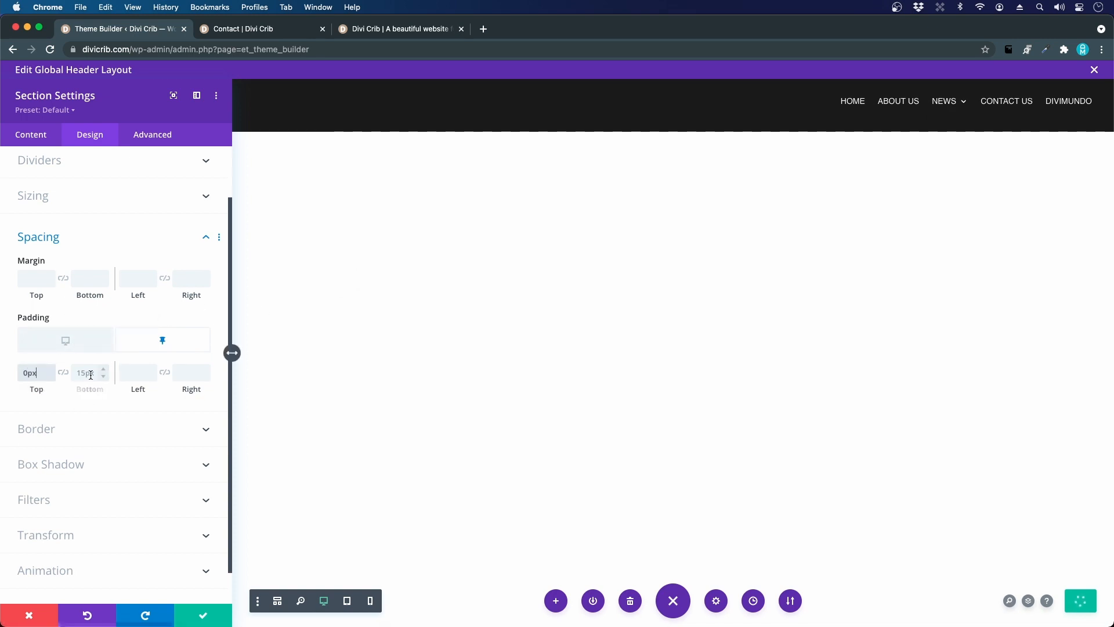
{"action": "left_click", "coordinate": [90, 375]}
{"action": "type", "text": "0"}
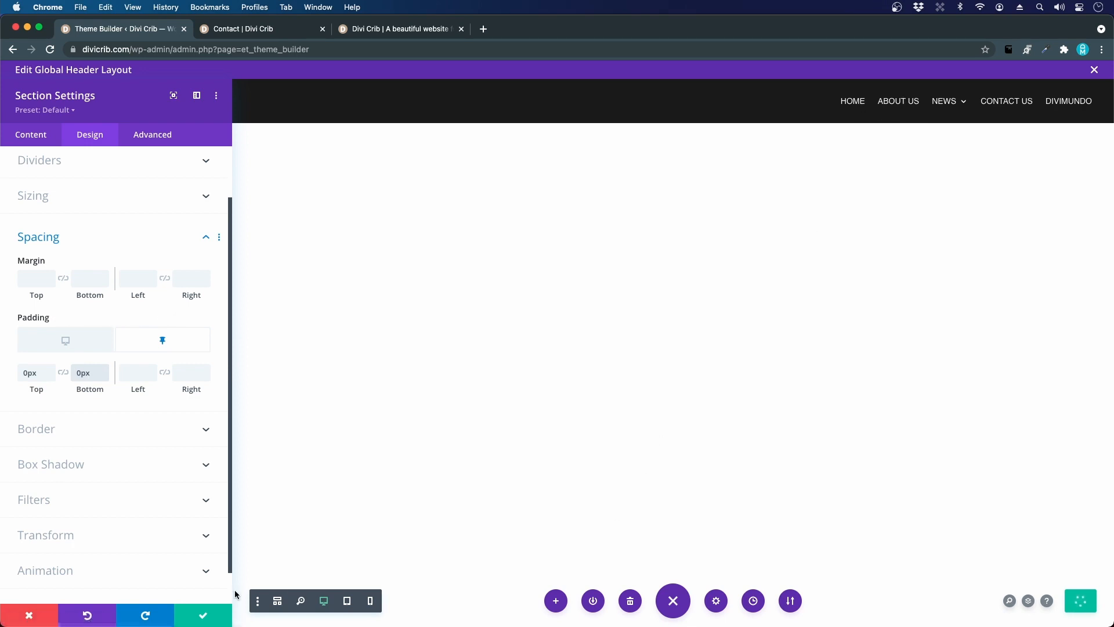
{"action": "left_click", "coordinate": [215, 615]}
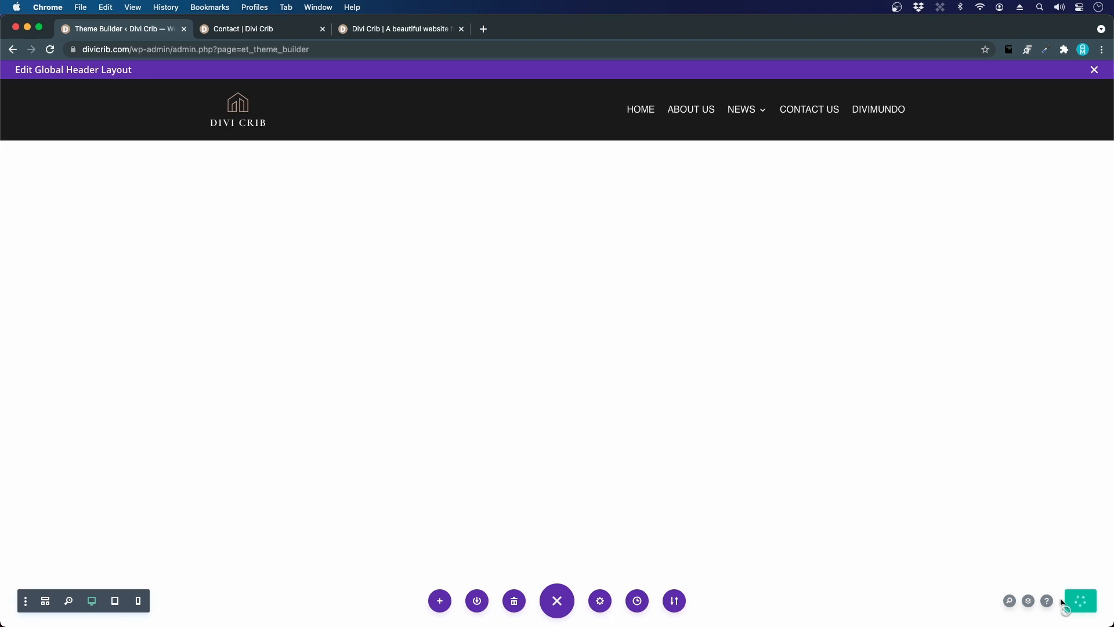
Check the sticky header's height on the live homepage by scrolling down and back up.
{"action": "left_click", "coordinate": [386, 33]}
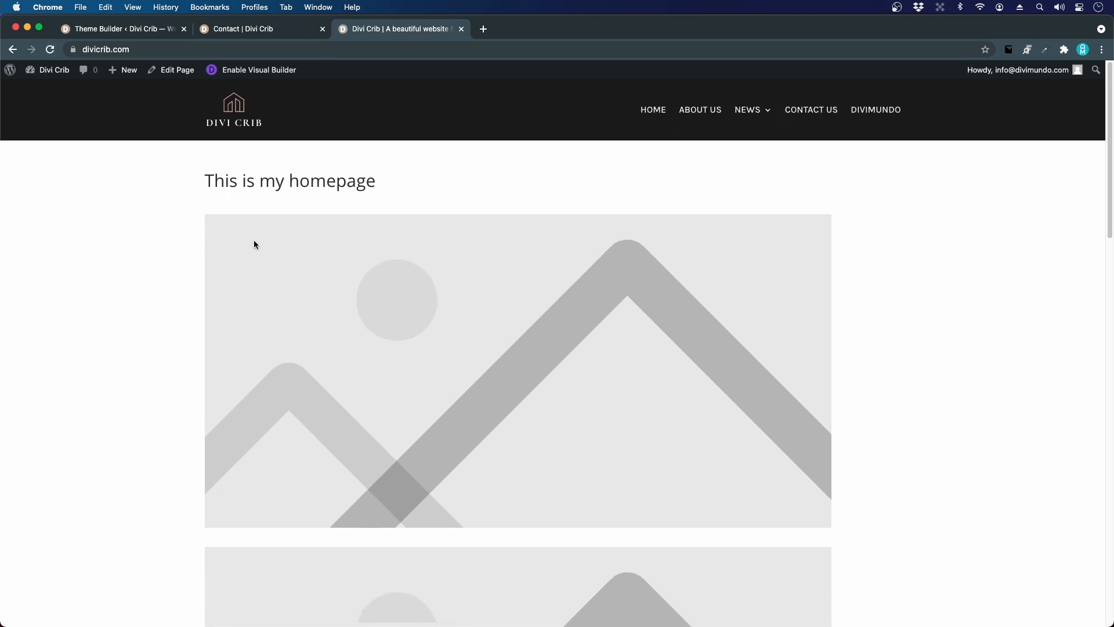
{"action": "scroll", "coordinate": [254, 244], "scroll_direction": "down", "scroll_amount": 3}
{"action": "scroll", "coordinate": [254, 244], "scroll_direction": "up", "scroll_amount": 3}
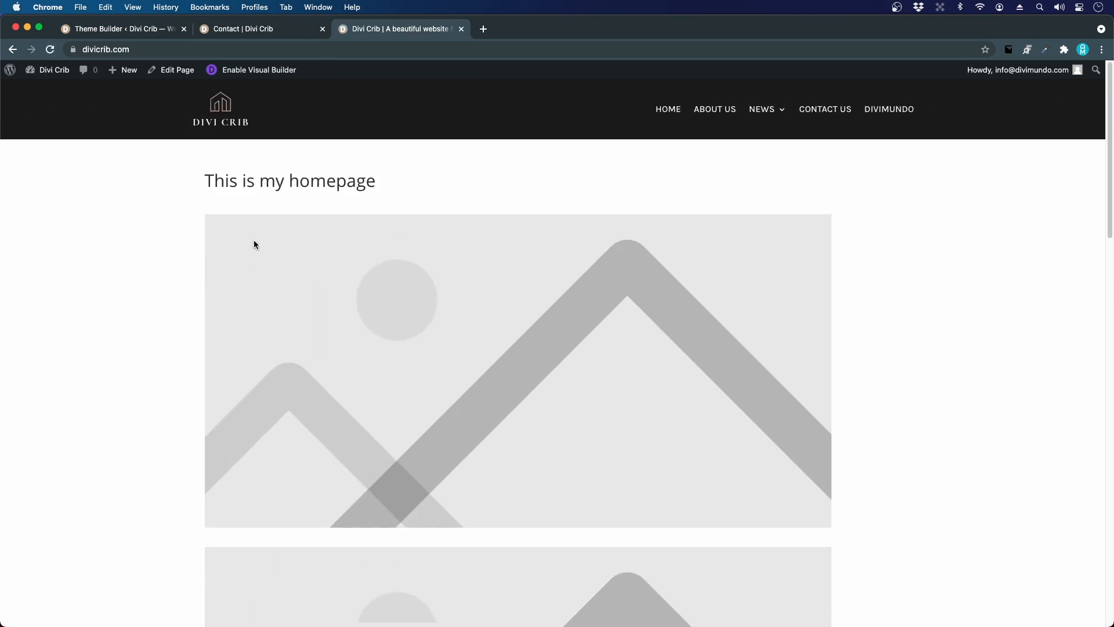
{"action": "scroll", "coordinate": [230, 128], "scroll_direction": "down", "scroll_amount": 1}
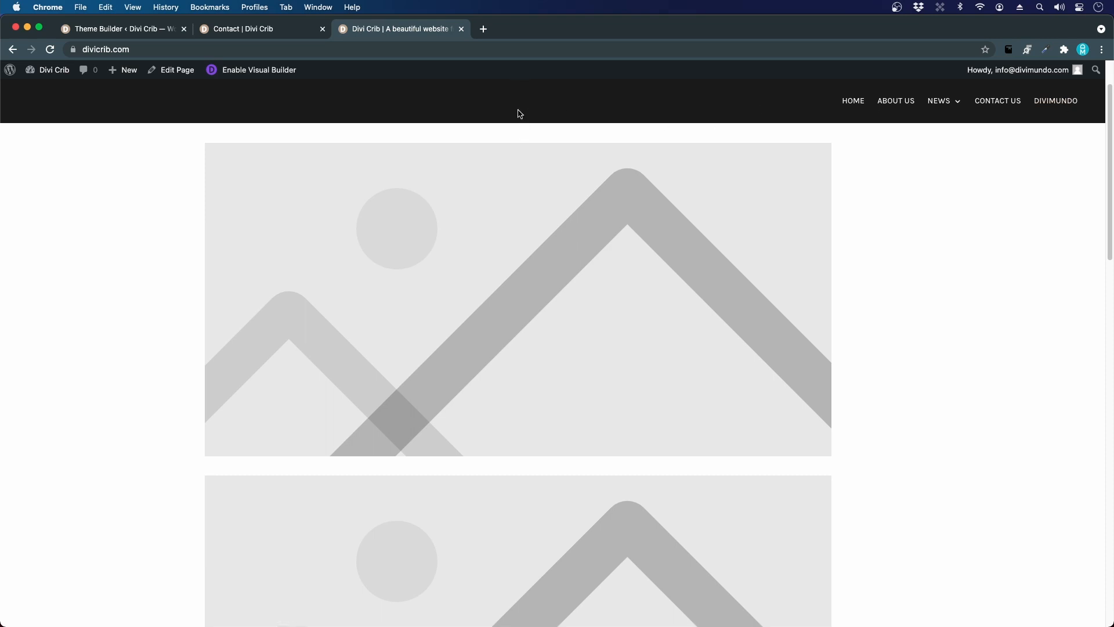
{"action": "scroll", "coordinate": [597, 174], "scroll_direction": "down", "scroll_amount": 1}
{"action": "scroll", "coordinate": [572, 208], "scroll_direction": "up", "scroll_amount": 1}
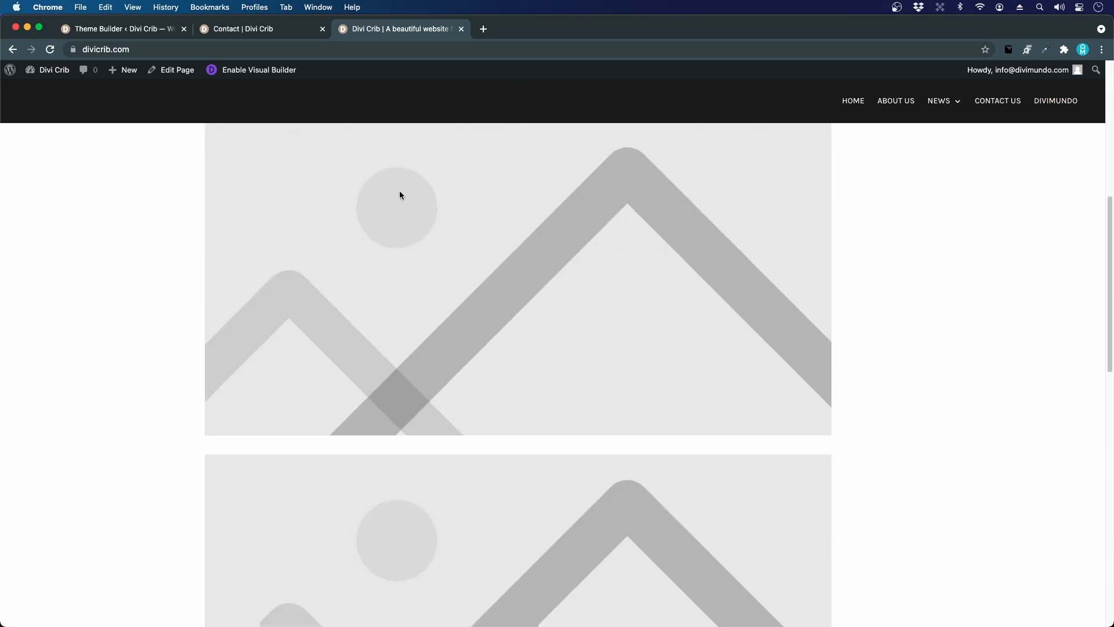
{"action": "scroll", "coordinate": [399, 190], "scroll_direction": "up", "scroll_amount": 2}
{"action": "scroll", "coordinate": [399, 193], "scroll_direction": "down", "scroll_amount": 2}
{"action": "scroll", "coordinate": [399, 192], "scroll_direction": "up", "scroll_amount": 3}
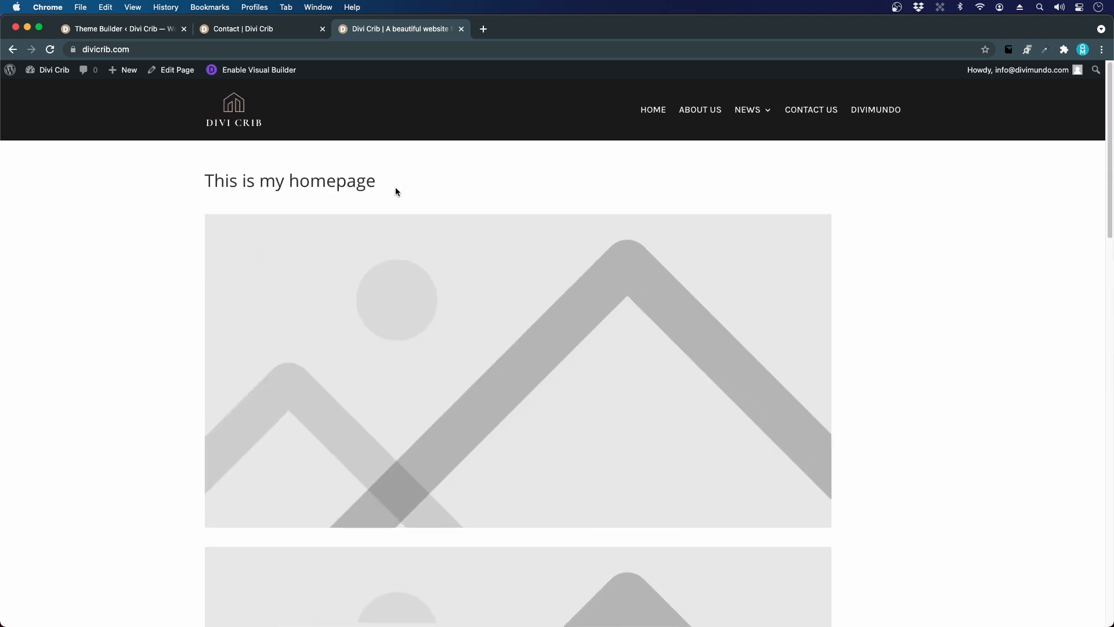
After viewing the reference Contact page's top bar, add a regular section with two equal columns below the menu section in the global header.
{"action": "left_click", "coordinate": [267, 29]}
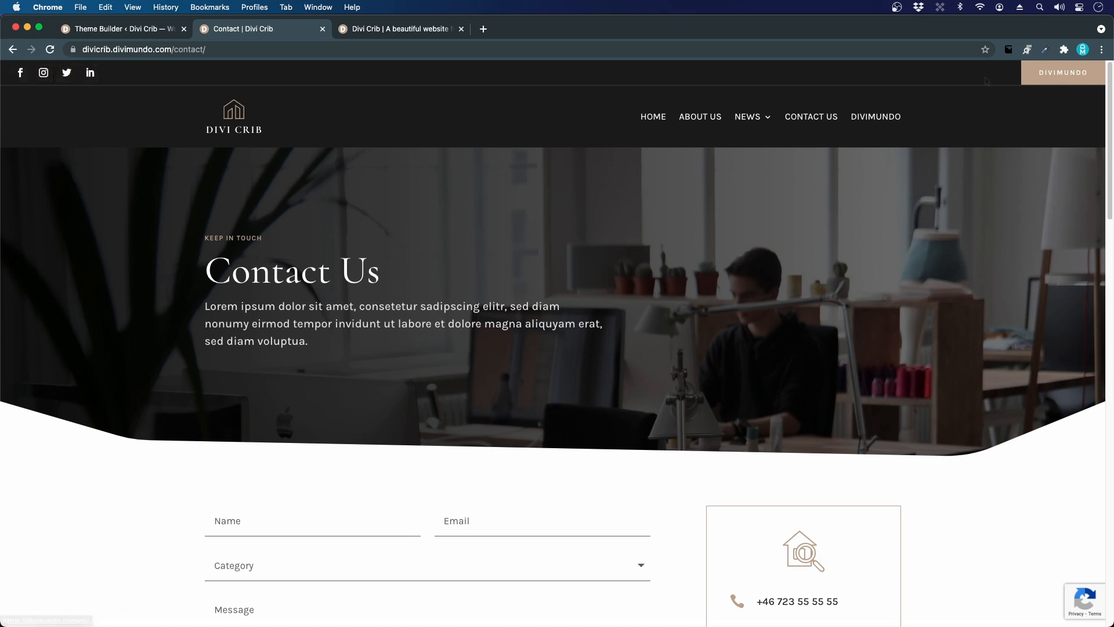
{"action": "left_click", "coordinate": [98, 32]}
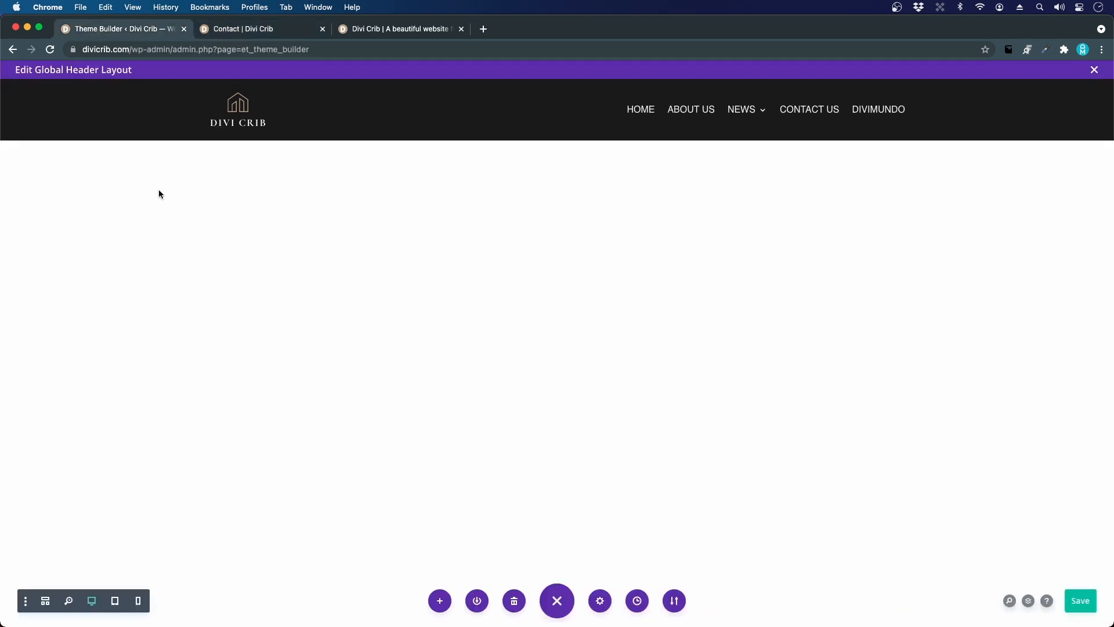
{"action": "mouse_move", "coordinate": [510, 123]}
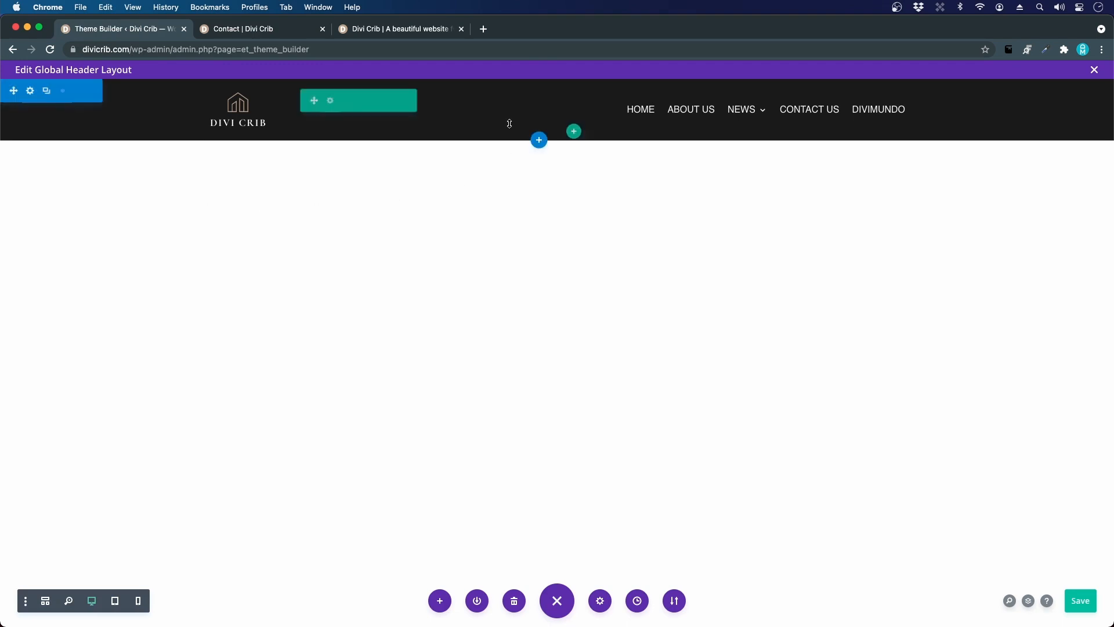
{"action": "left_click", "coordinate": [539, 142]}
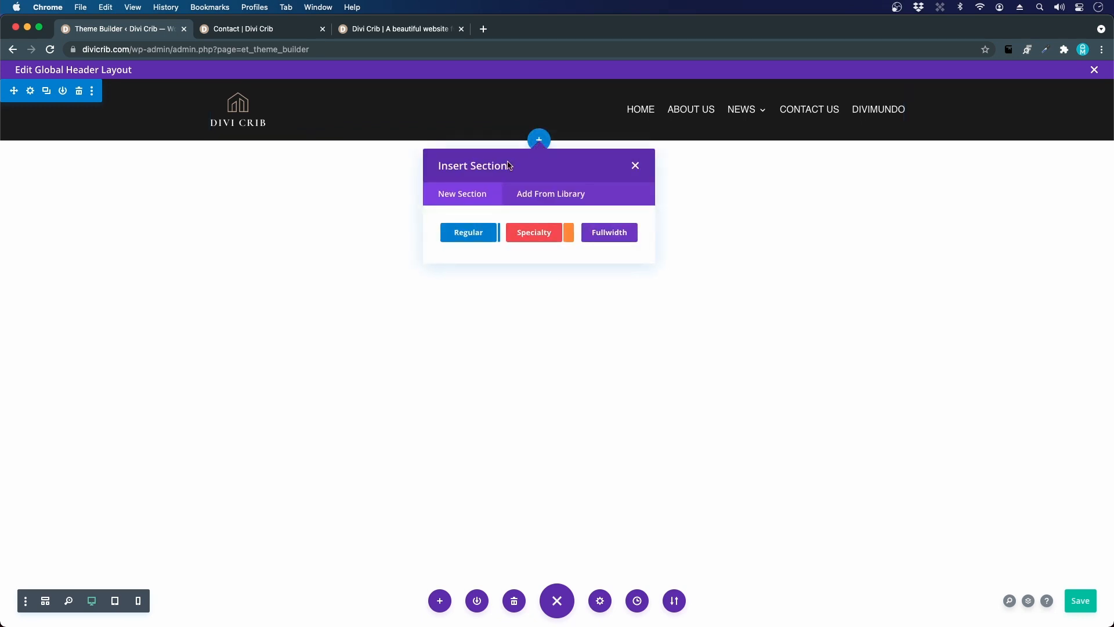
{"action": "left_click", "coordinate": [444, 238]}
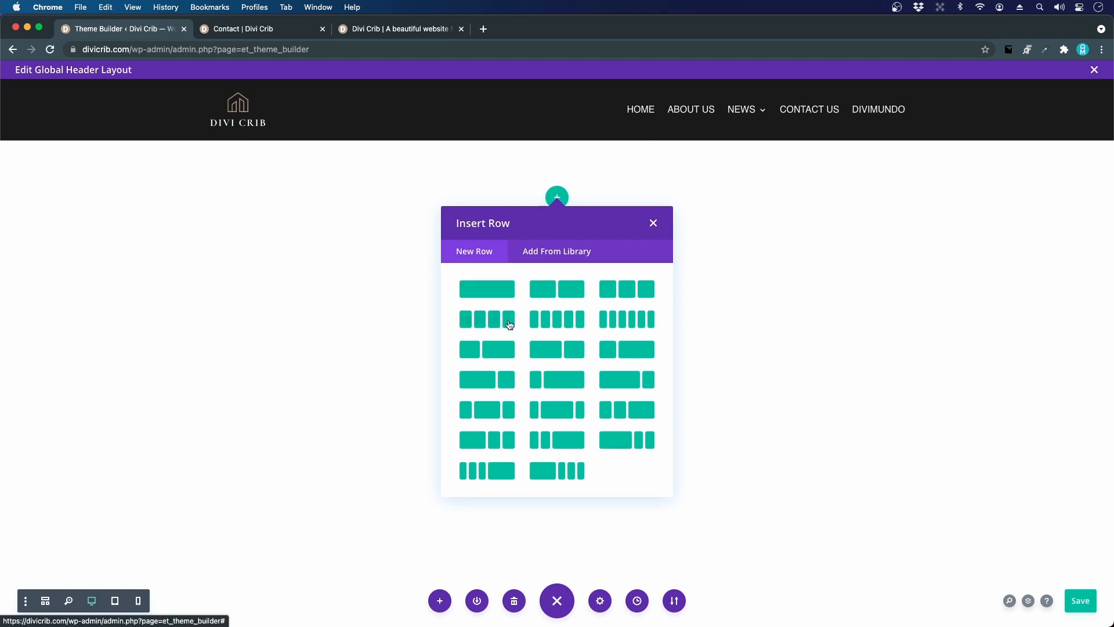
{"action": "left_click", "coordinate": [570, 290]}
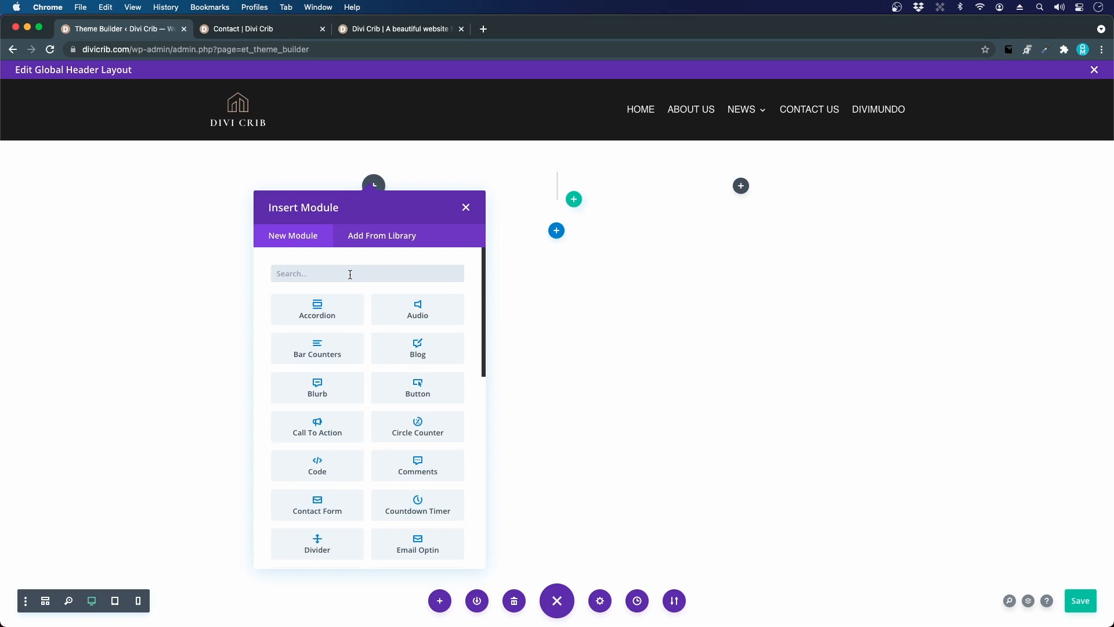
Insert a Social Media Follow module with its default networks into the first column of the new row.
{"action": "type", "text": "social"}
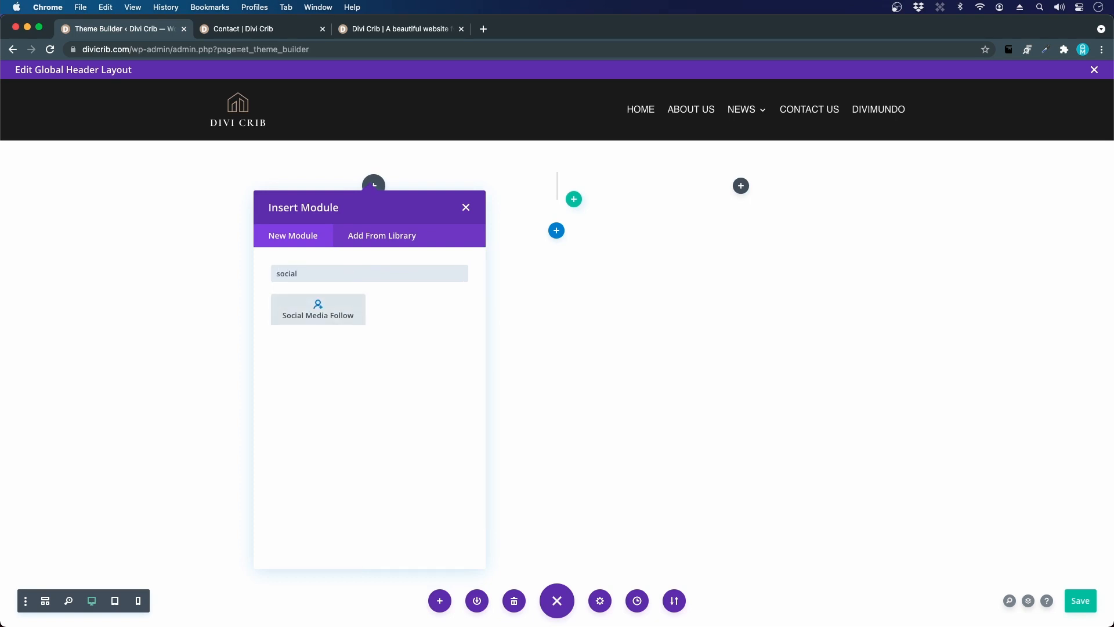
{"action": "left_click", "coordinate": [334, 307]}
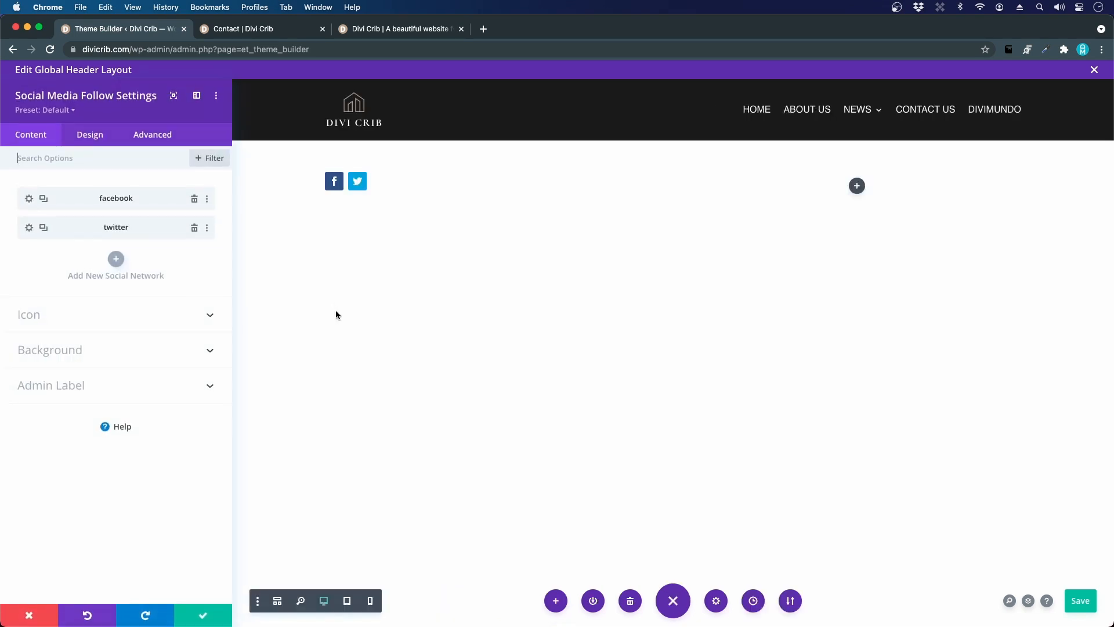
{"action": "left_click", "coordinate": [209, 617]}
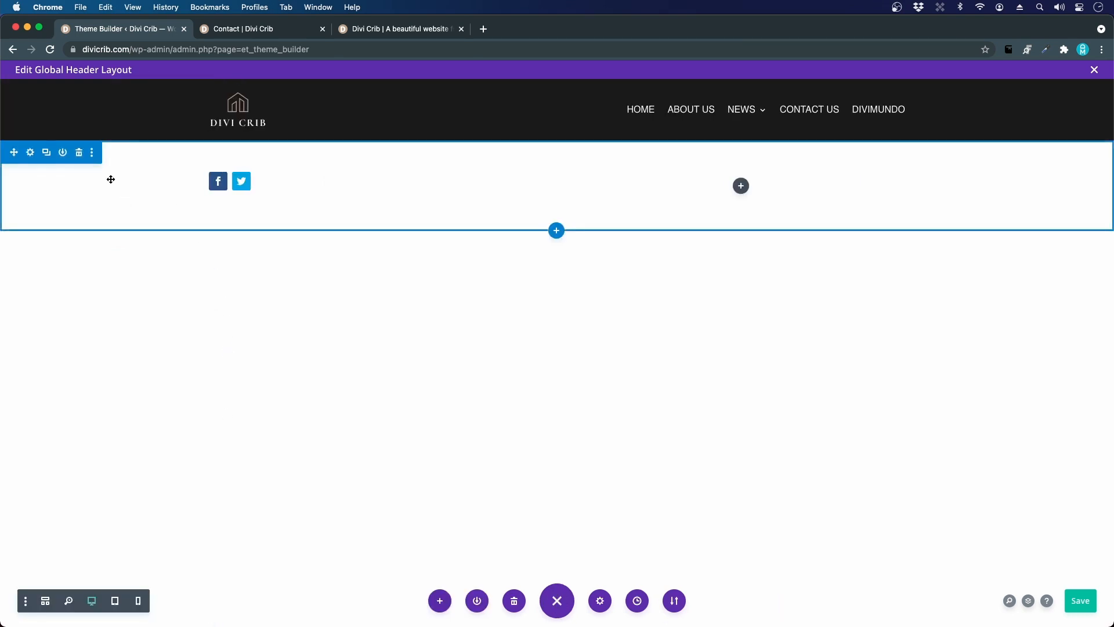
Set the background color of the section with the social icons to #1c1c1c.
{"action": "left_click", "coordinate": [30, 154]}
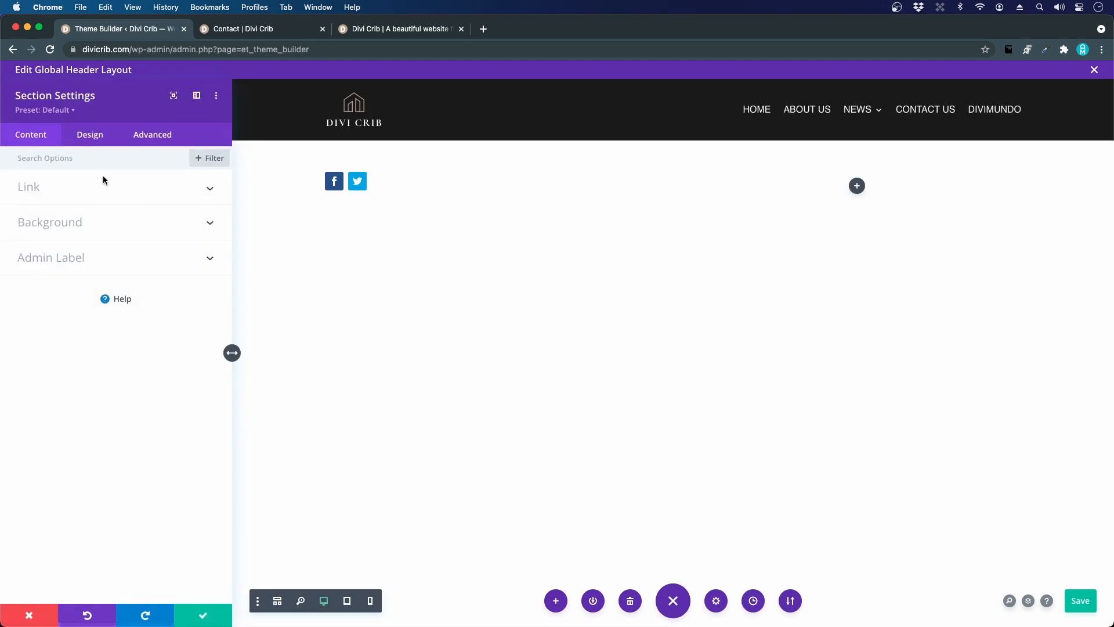
{"action": "left_click", "coordinate": [49, 230]}
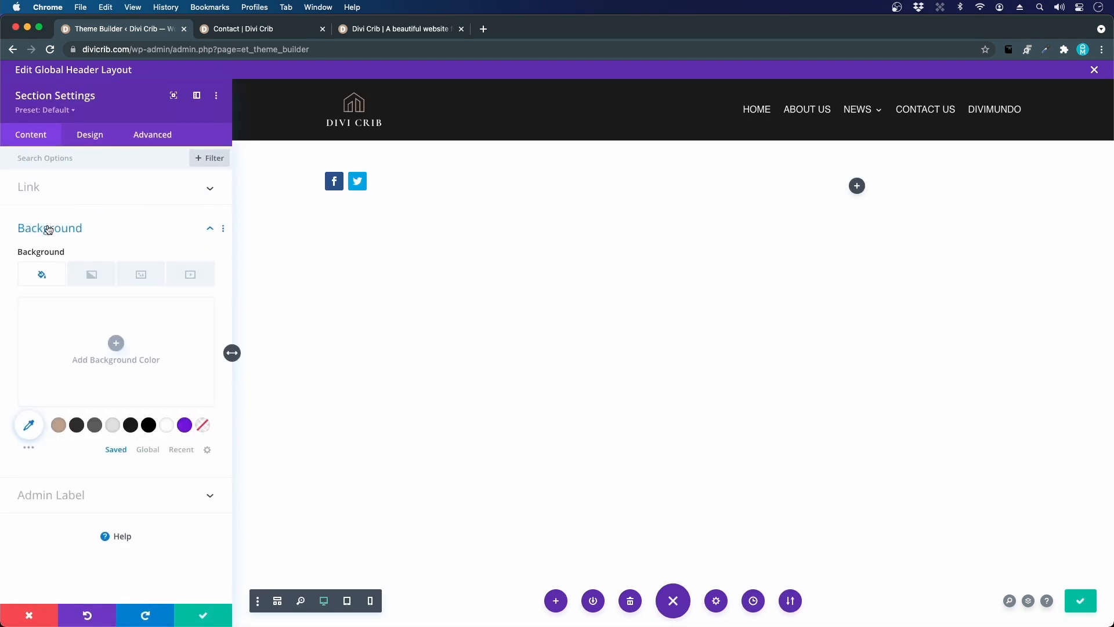
{"action": "left_click", "coordinate": [132, 429]}
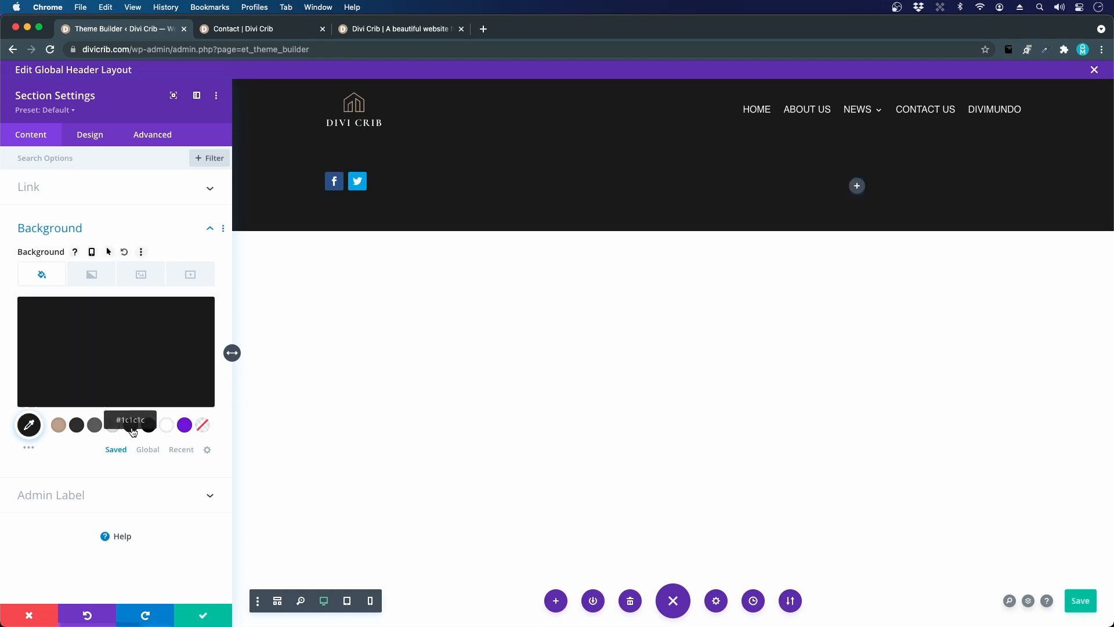
Save the section's settings and view the Facebook network's account link URL option in the Social Media Follow module.
{"action": "left_click", "coordinate": [208, 613]}
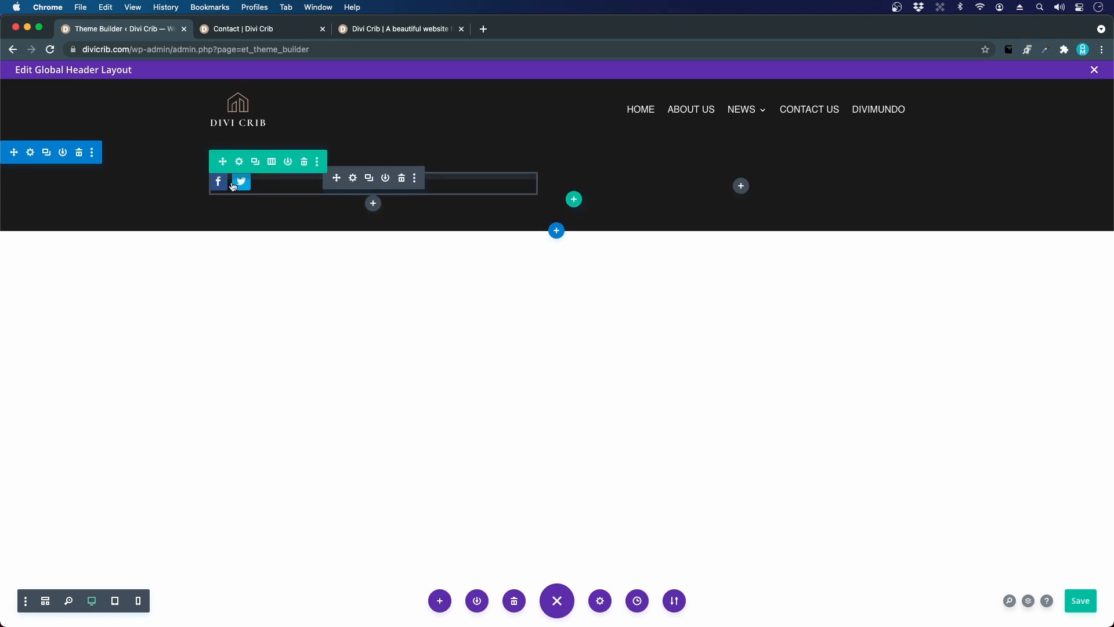
{"action": "left_click", "coordinate": [354, 179]}
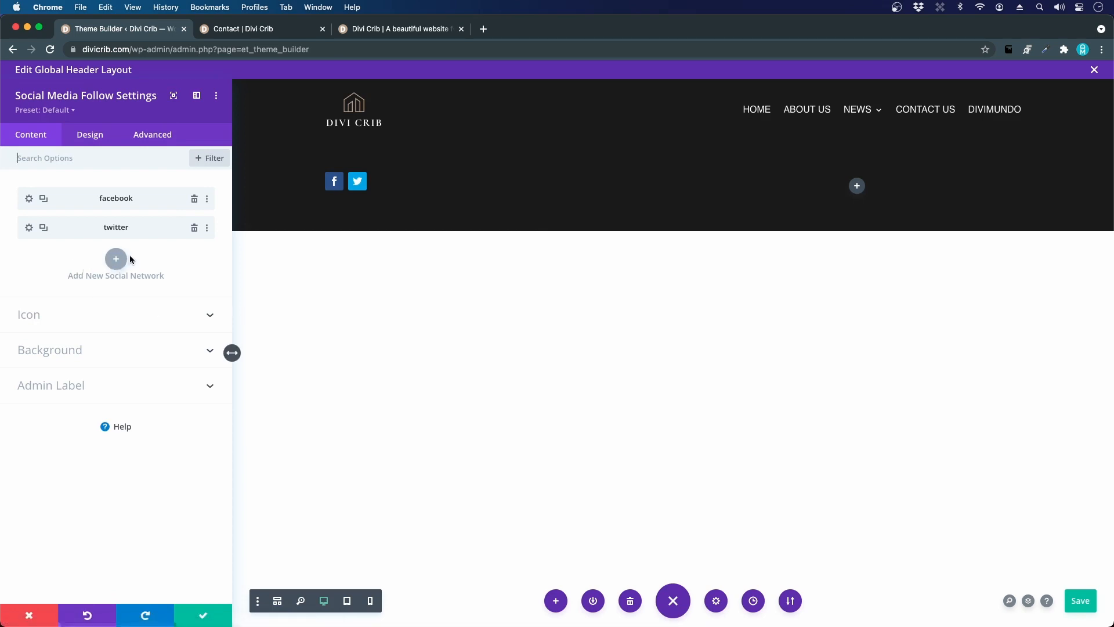
{"action": "left_click", "coordinate": [29, 199]}
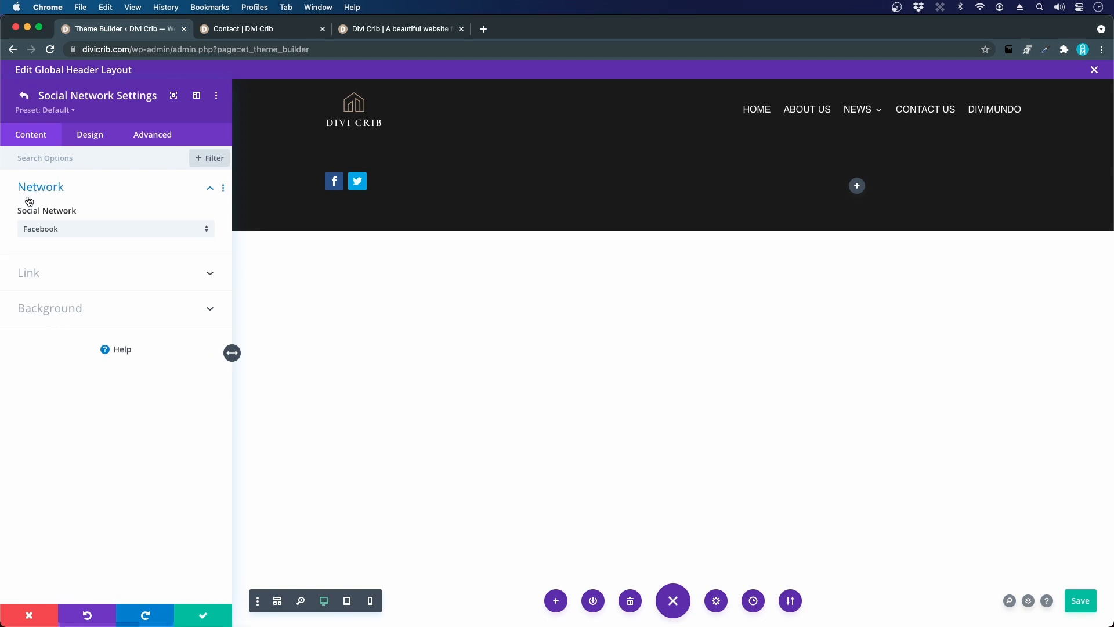
{"action": "left_click", "coordinate": [26, 273]}
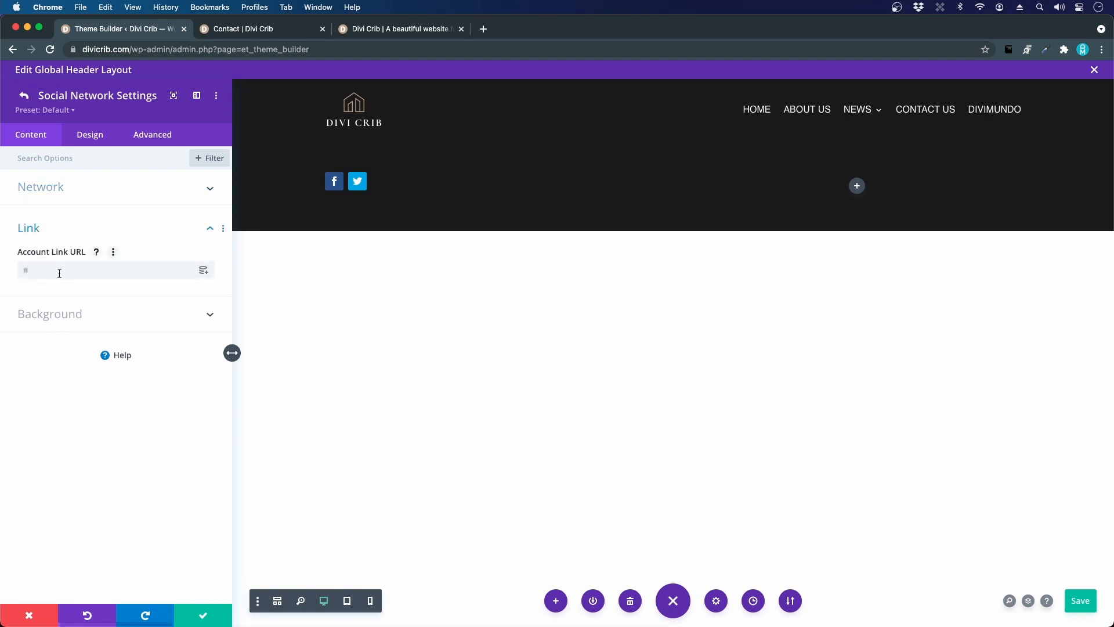
{"action": "left_click", "coordinate": [24, 95]}
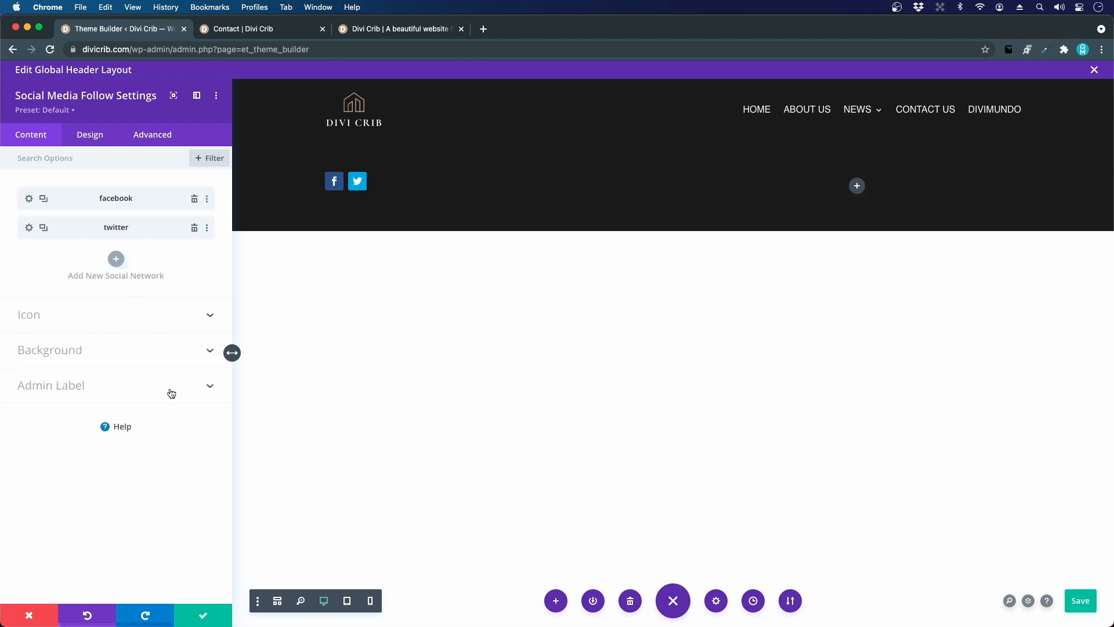
Make the Facebook icon's default background transparent and set its hover background to the saved tan color #C2AB92.
{"action": "left_click", "coordinate": [27, 199]}
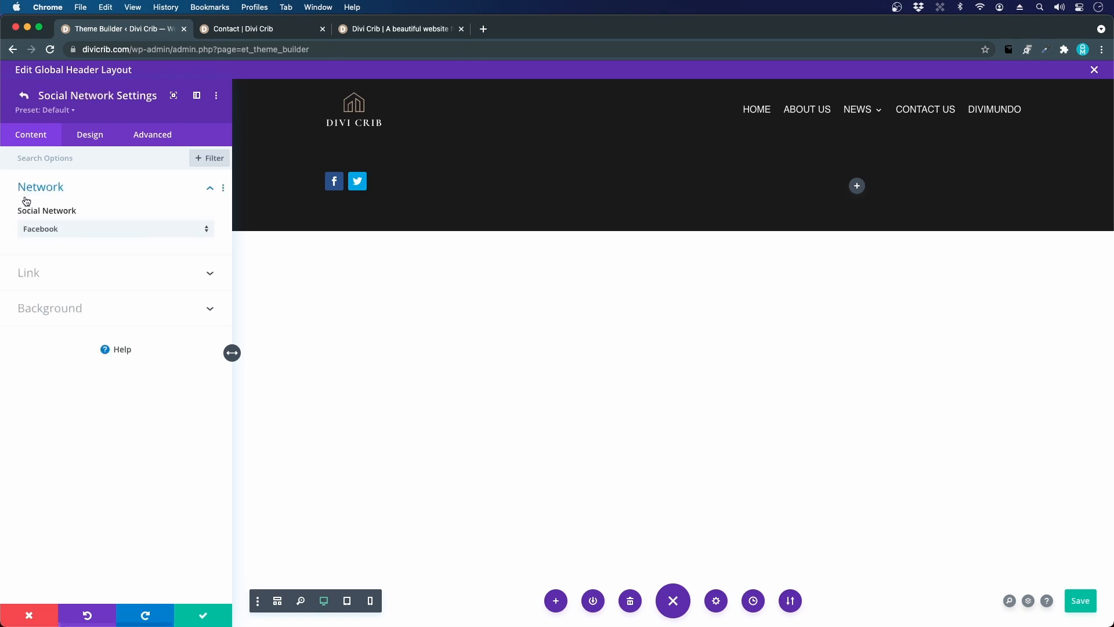
{"action": "left_click", "coordinate": [52, 311]}
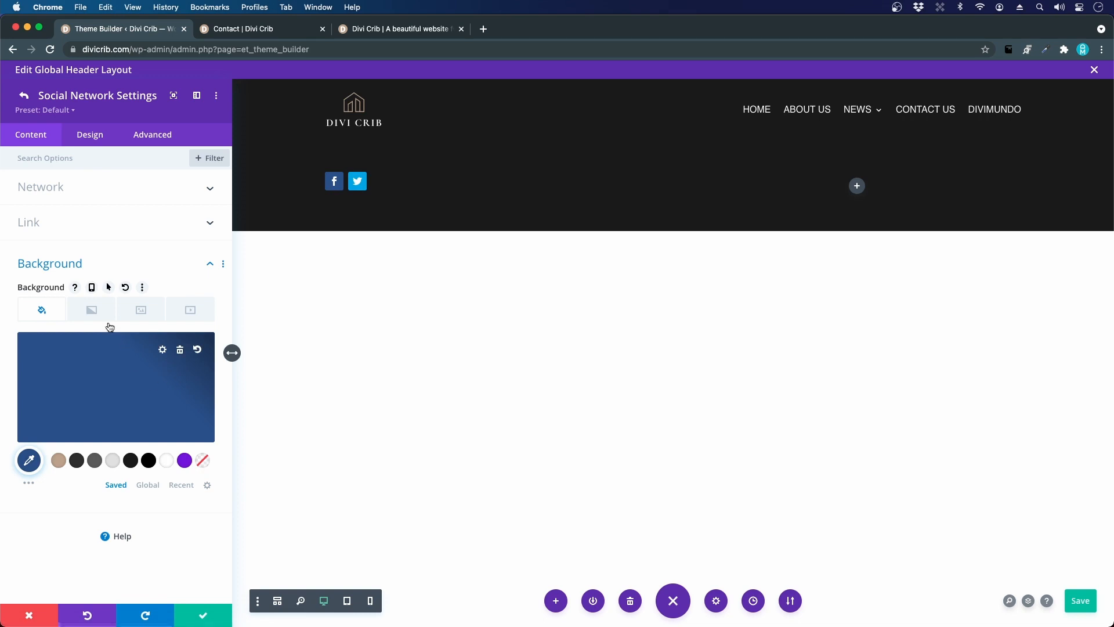
{"action": "left_click", "coordinate": [202, 462]}
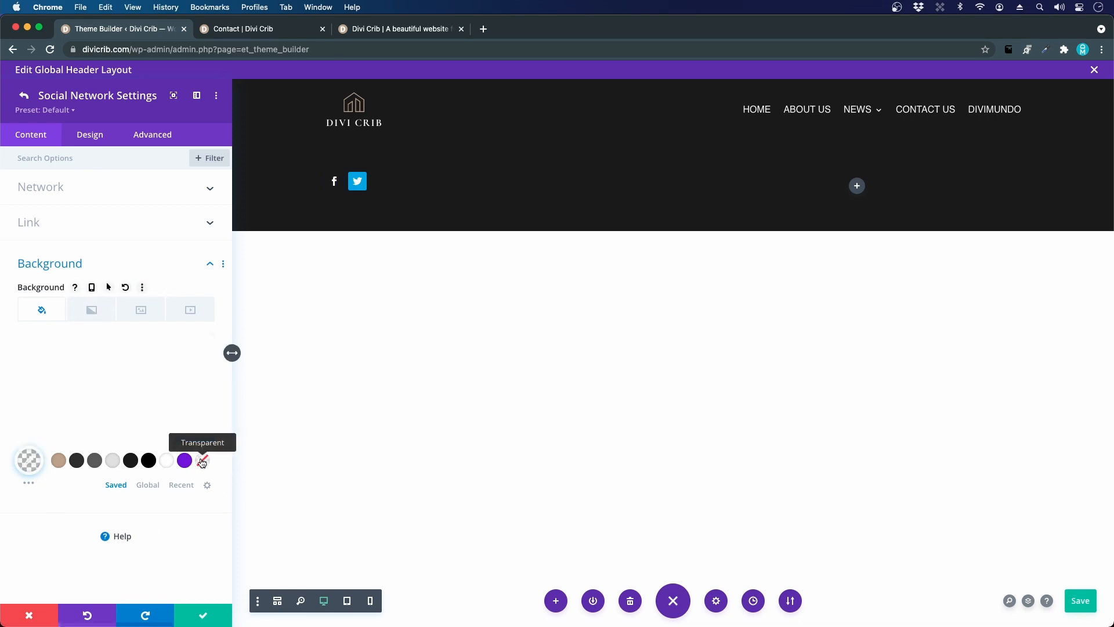
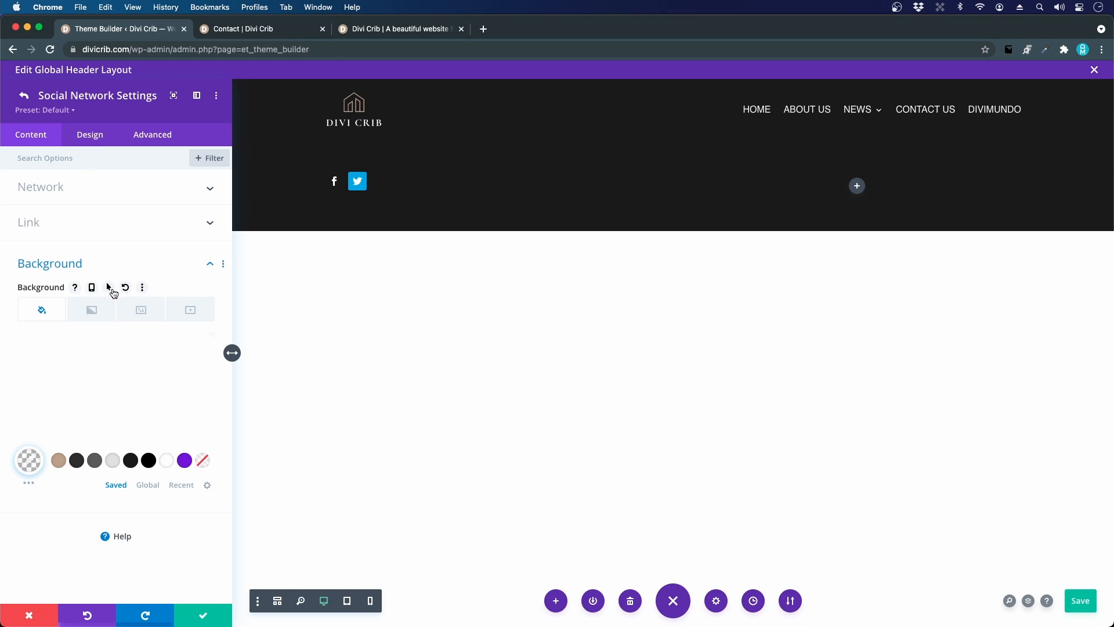
{"action": "left_click", "coordinate": [111, 290]}
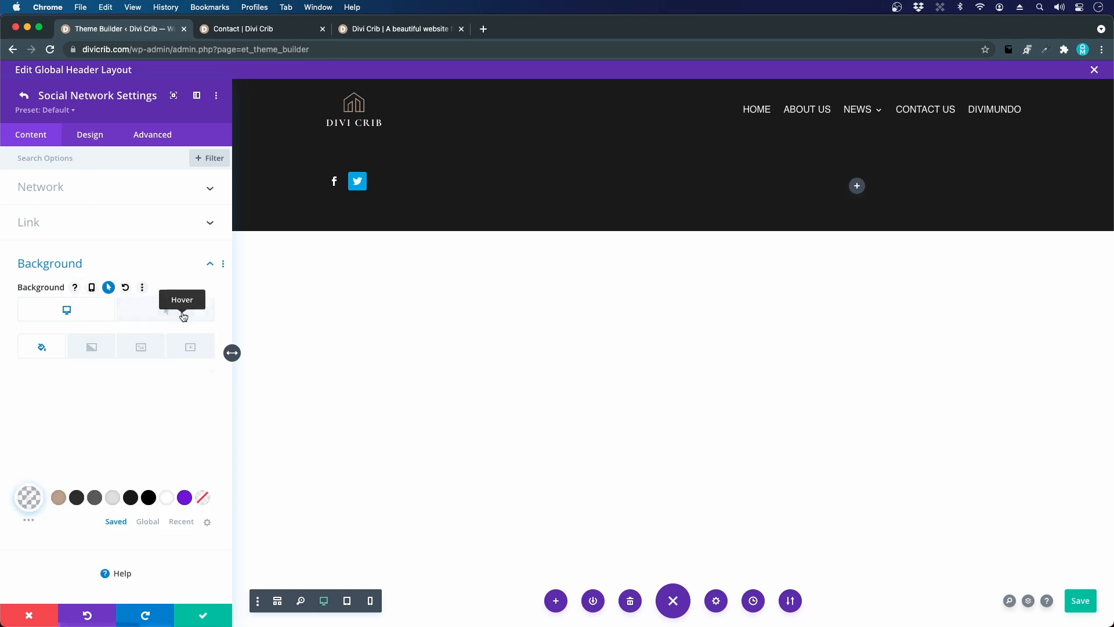
{"action": "left_click", "coordinate": [182, 316]}
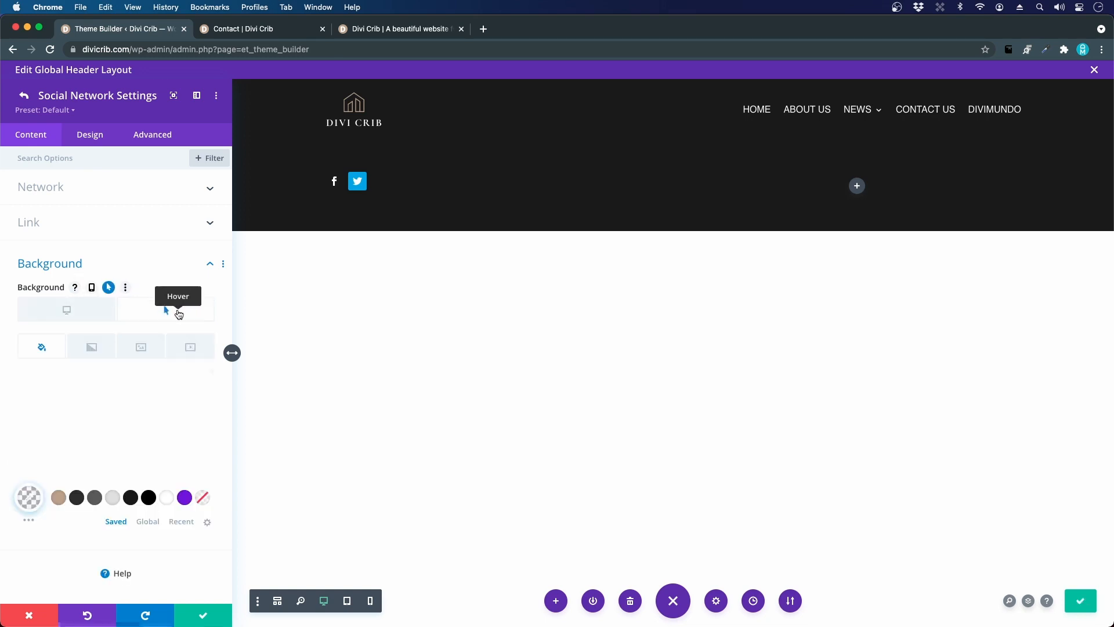
{"action": "left_click", "coordinate": [102, 366]}
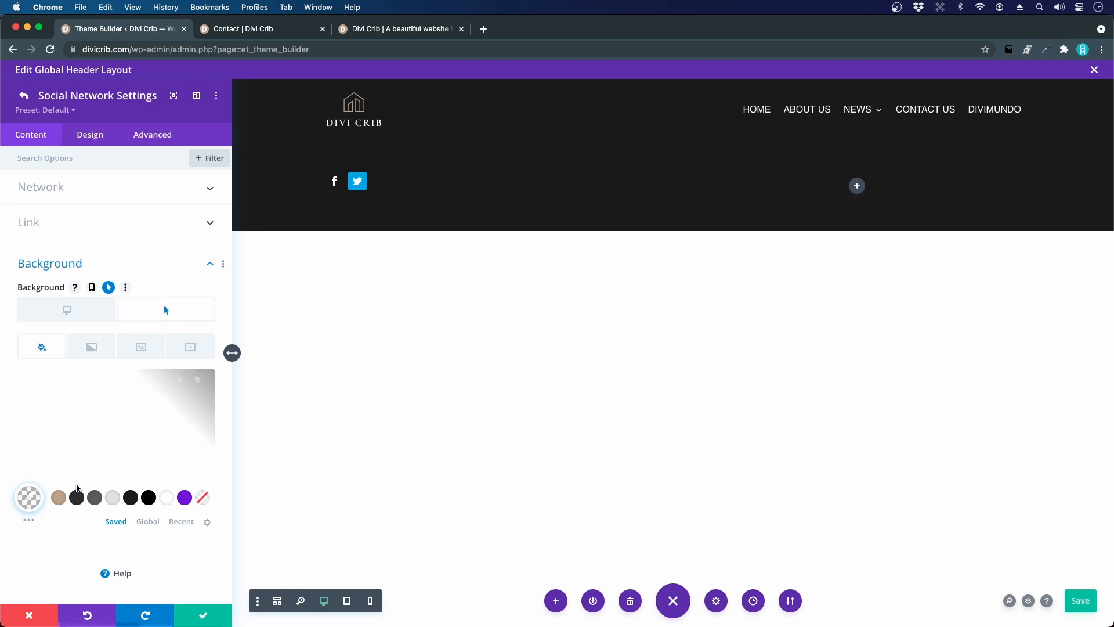
{"action": "left_click", "coordinate": [62, 498]}
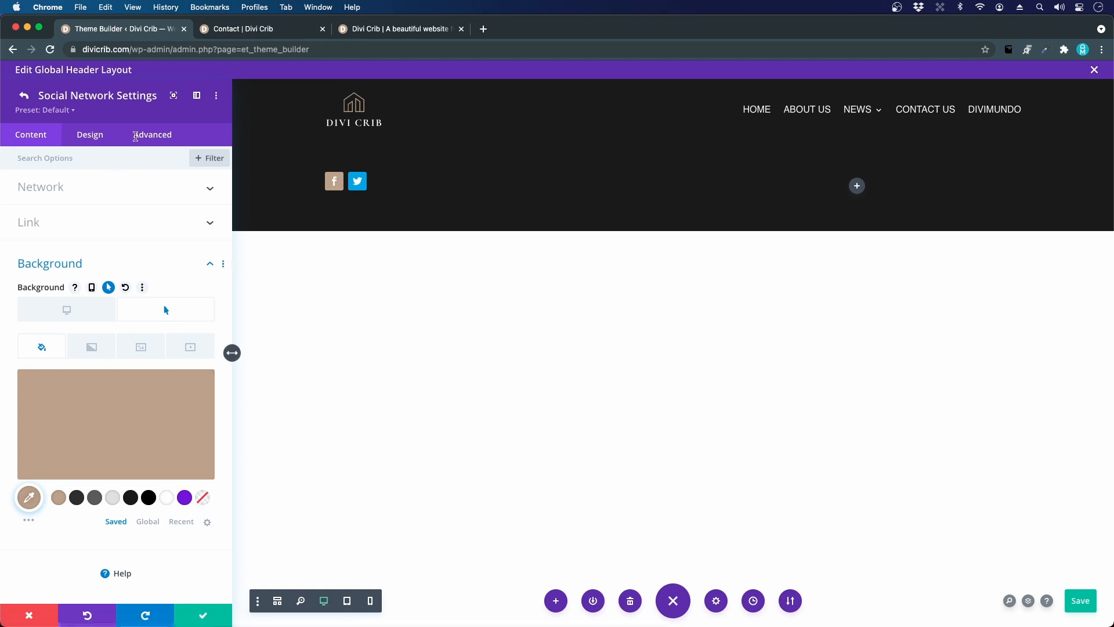
After checking the social icons on the reference Contact page, set all the Facebook icon's rounded corners to 0px.
{"action": "left_click", "coordinate": [240, 30]}
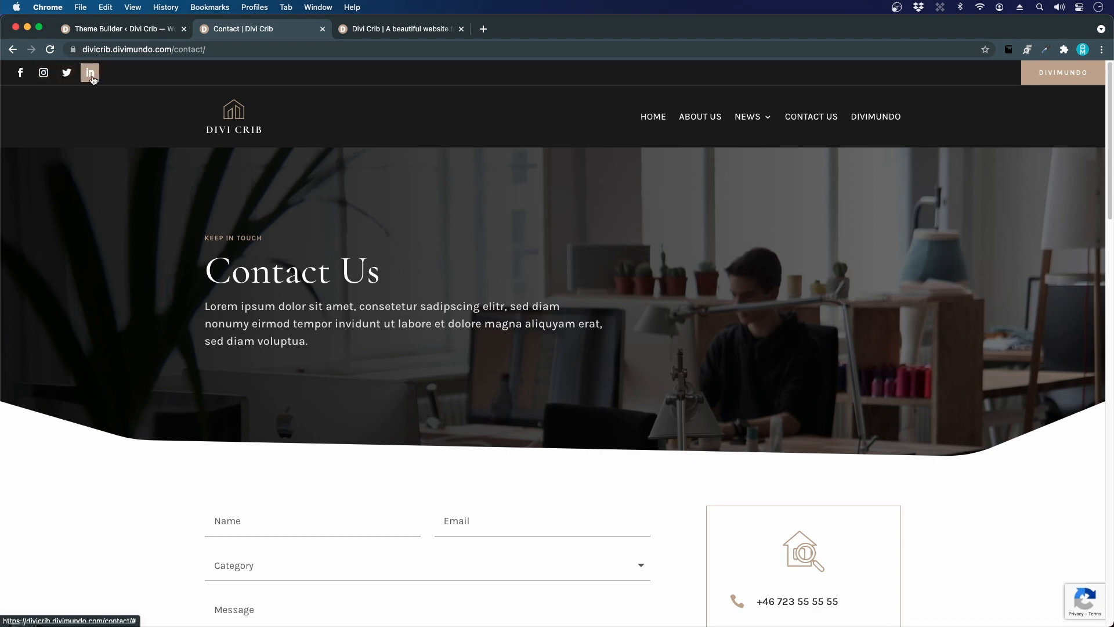
{"action": "left_click", "coordinate": [119, 29]}
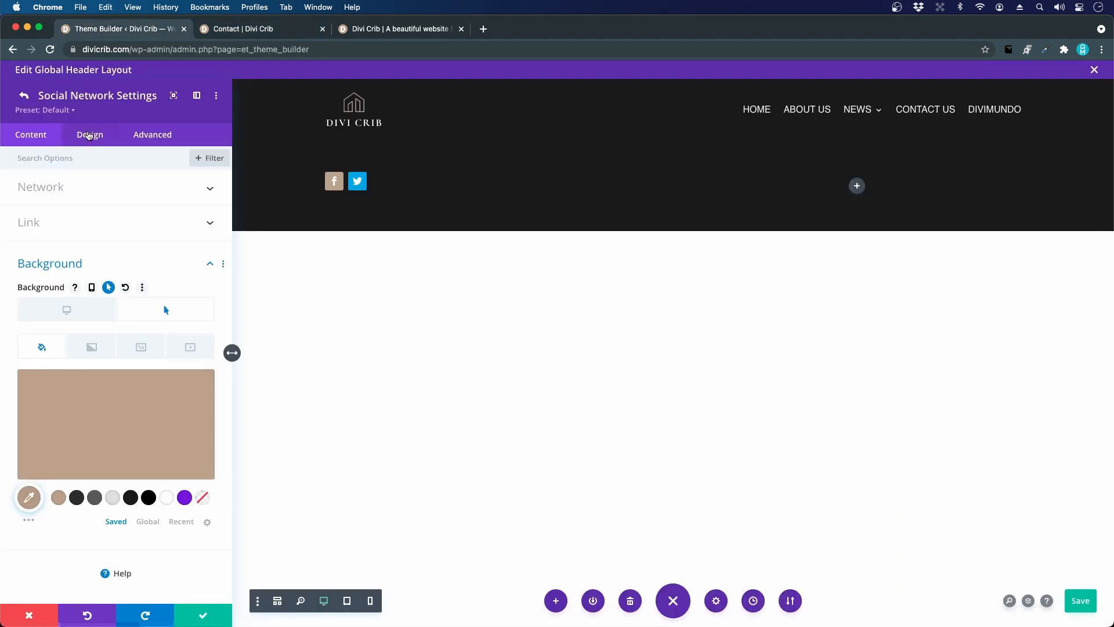
{"action": "left_click", "coordinate": [89, 137]}
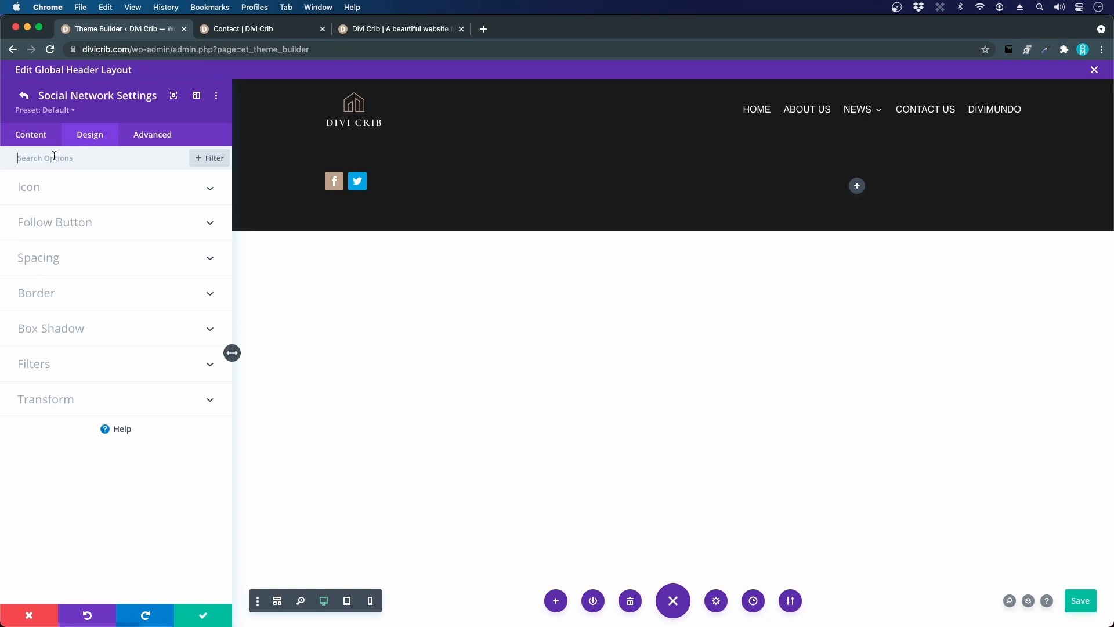
{"action": "left_click", "coordinate": [31, 287]}
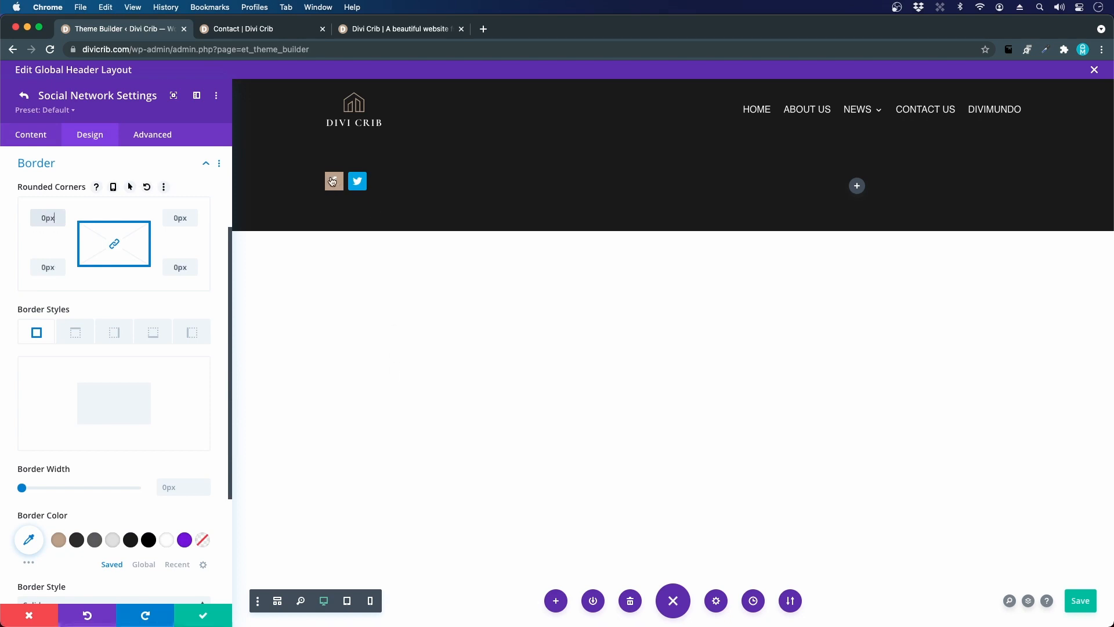
{"action": "left_click", "coordinate": [22, 100]}
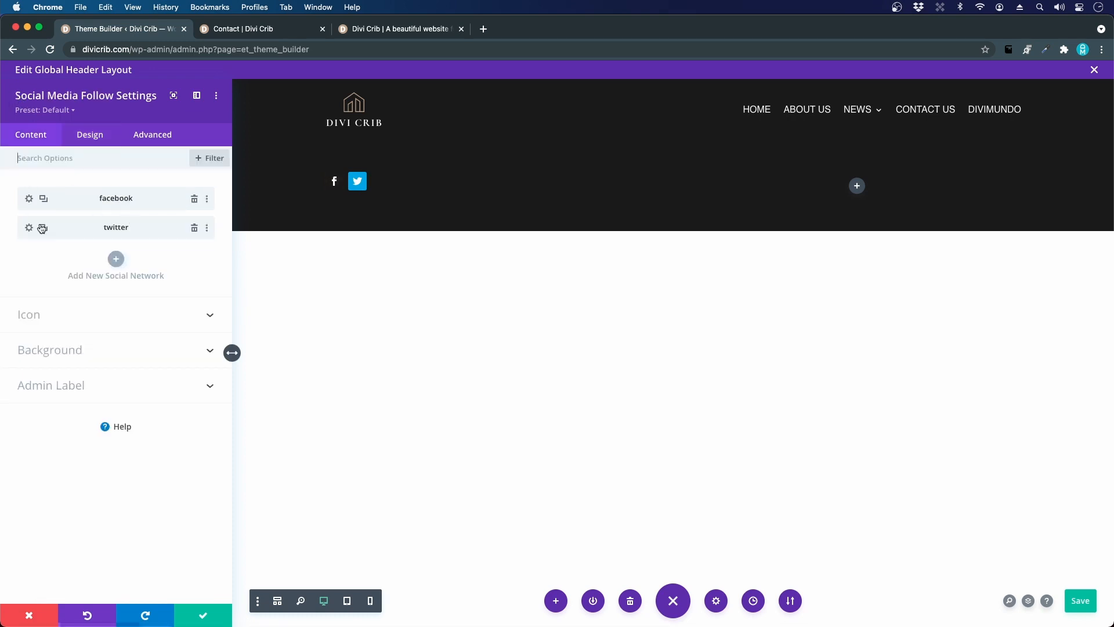
Delete the Twitter network and duplicate the styled Facebook network three times.
{"action": "left_click", "coordinate": [194, 227]}
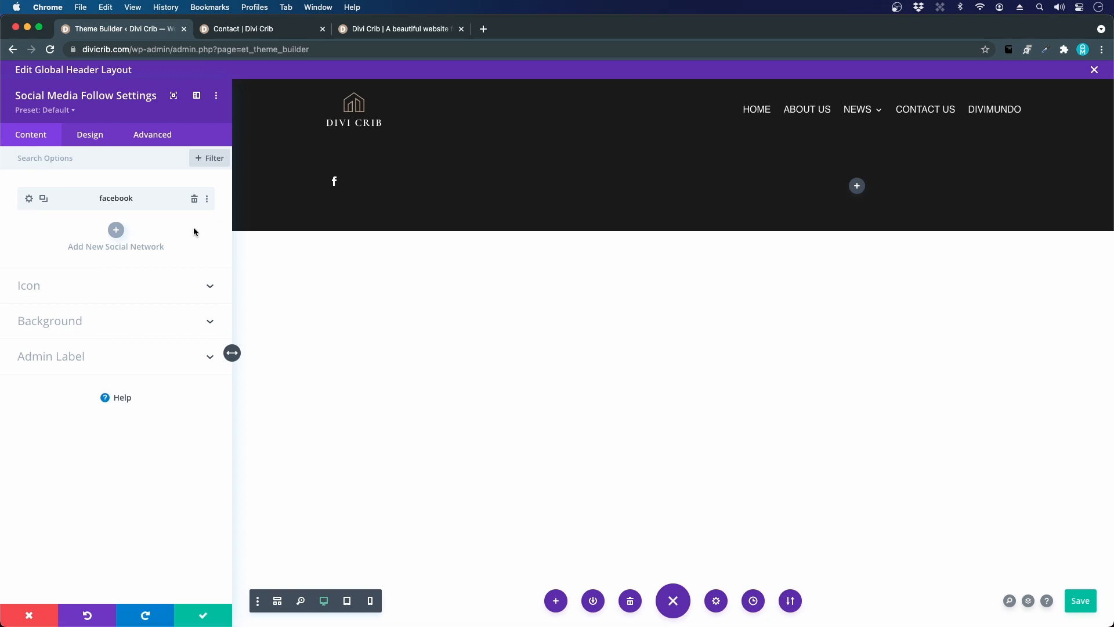
{"action": "left_click", "coordinate": [45, 200]}
{"action": "left_click", "coordinate": [46, 201]}
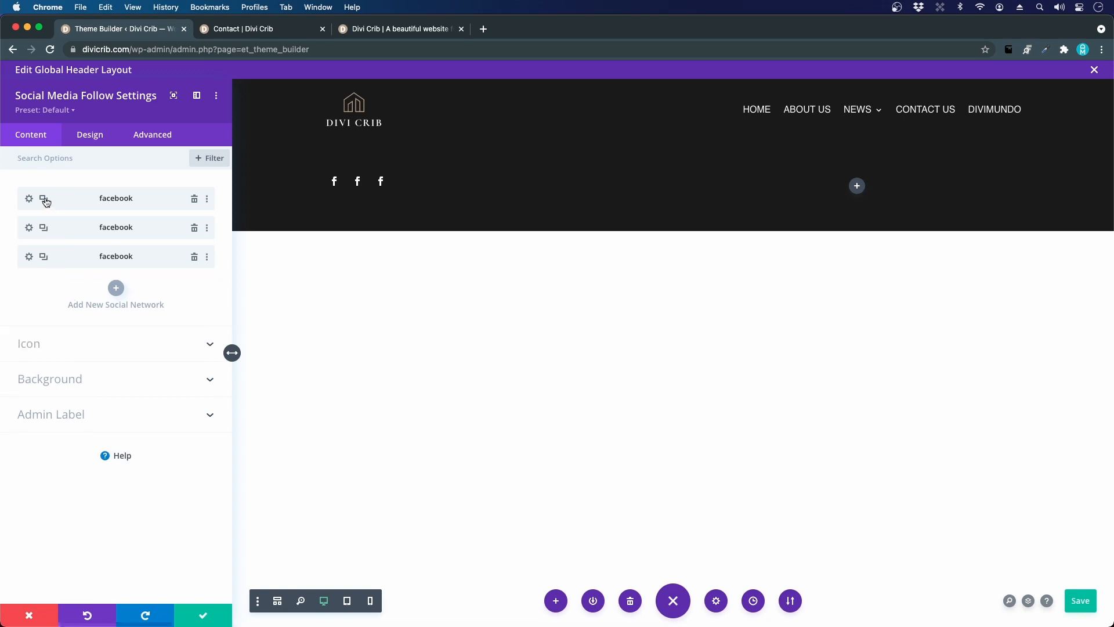
{"action": "left_click", "coordinate": [45, 201]}
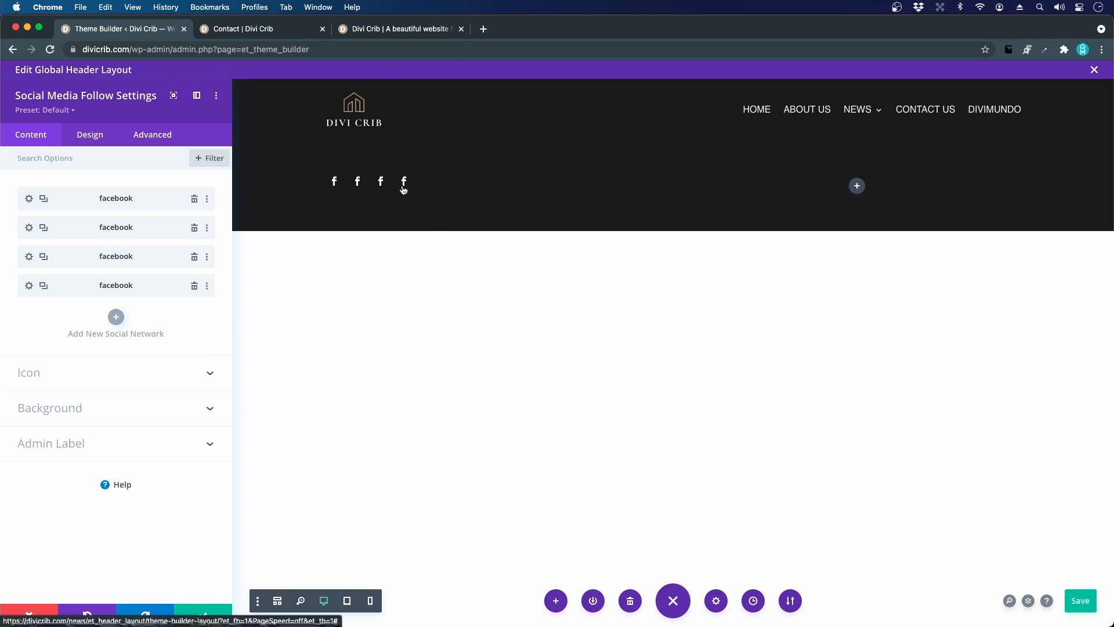
Change the second Facebook network to LinkedIn and make its default background transparent.
{"action": "left_click", "coordinate": [30, 230]}
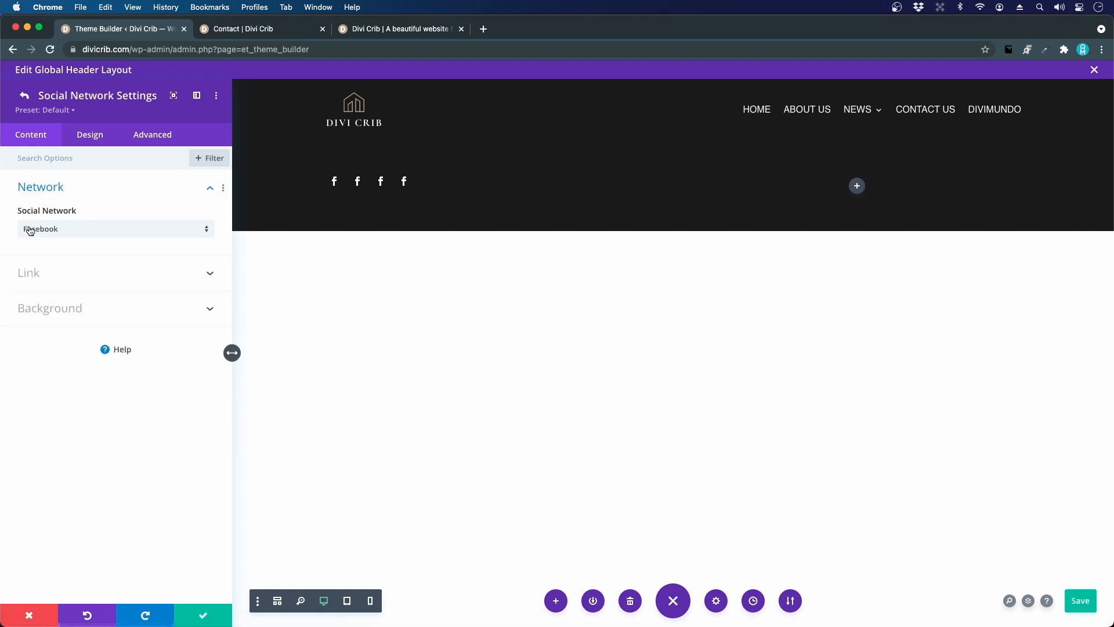
{"action": "left_click", "coordinate": [86, 228]}
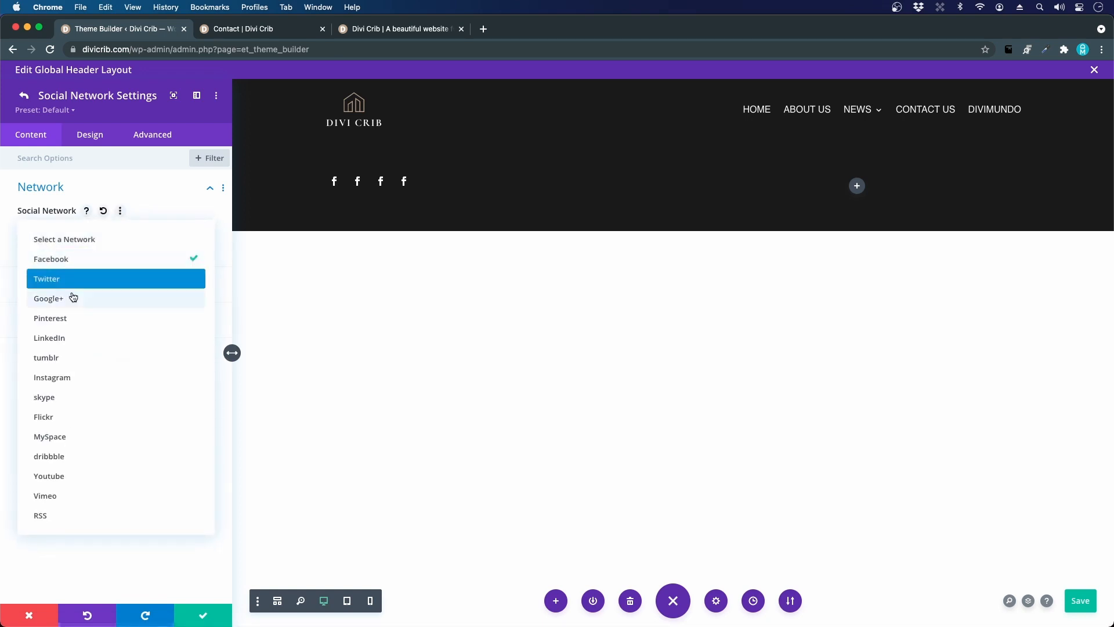
{"action": "left_click", "coordinate": [63, 338]}
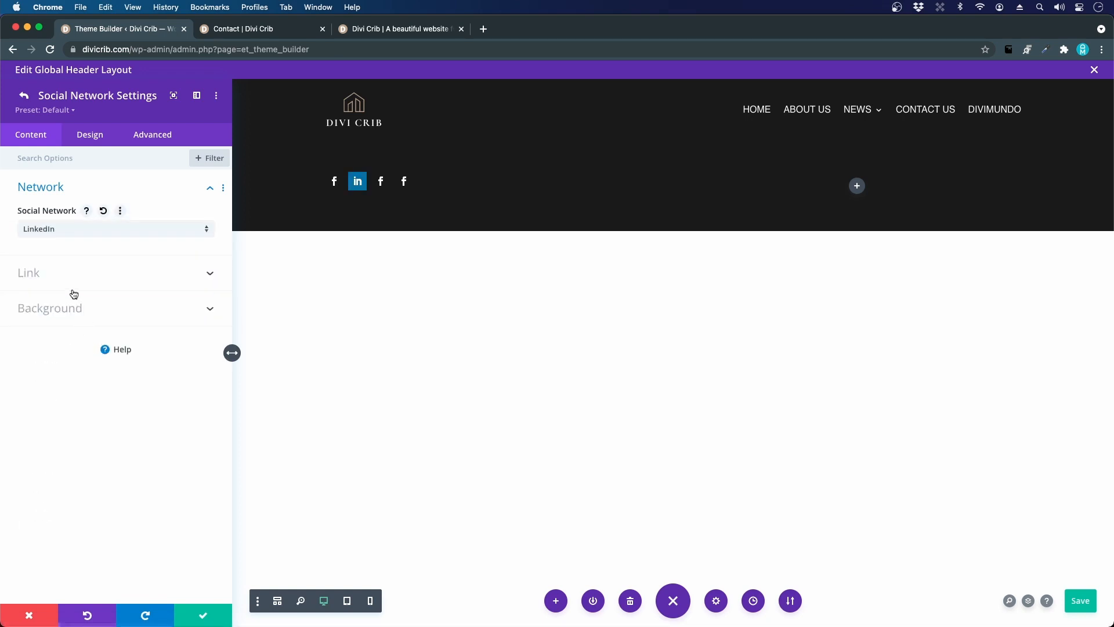
{"action": "left_click", "coordinate": [49, 310]}
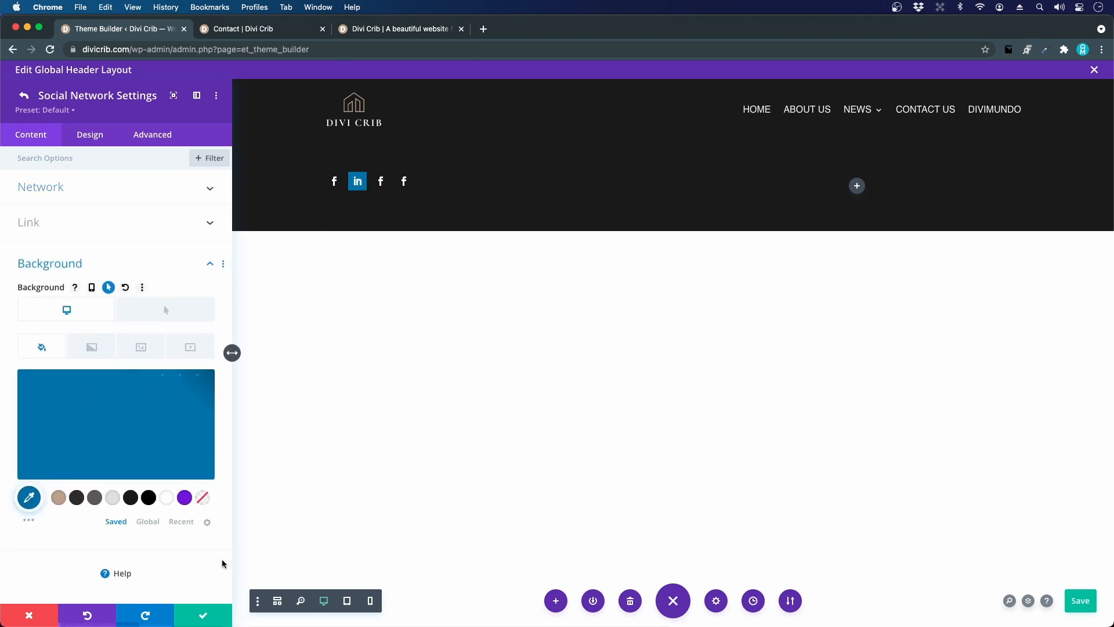
{"action": "left_click", "coordinate": [207, 498]}
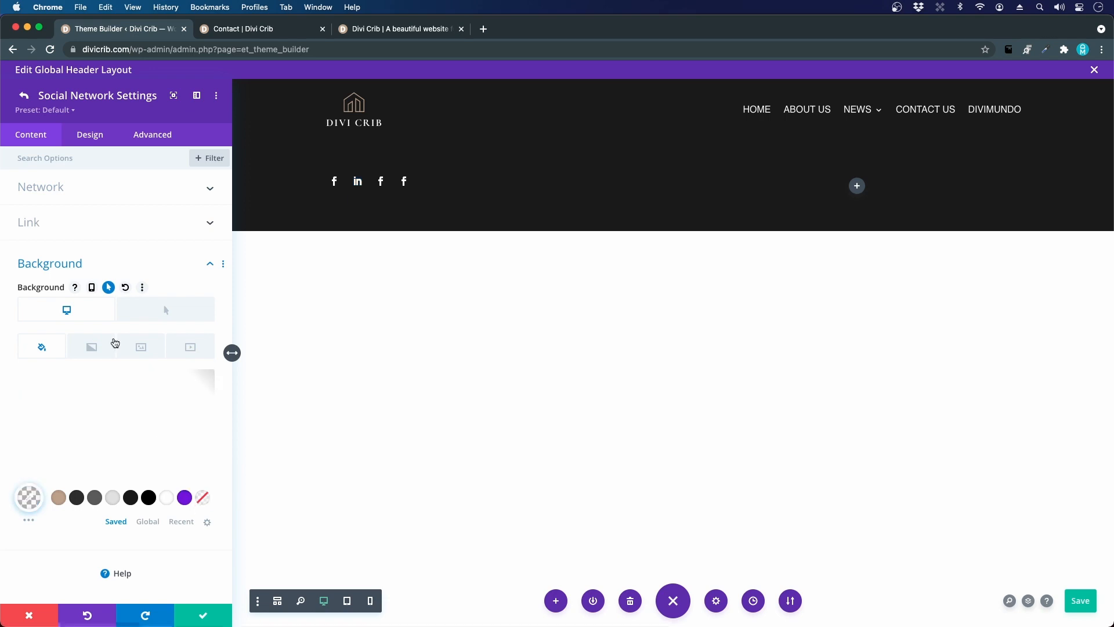
{"action": "left_click", "coordinate": [36, 234]}
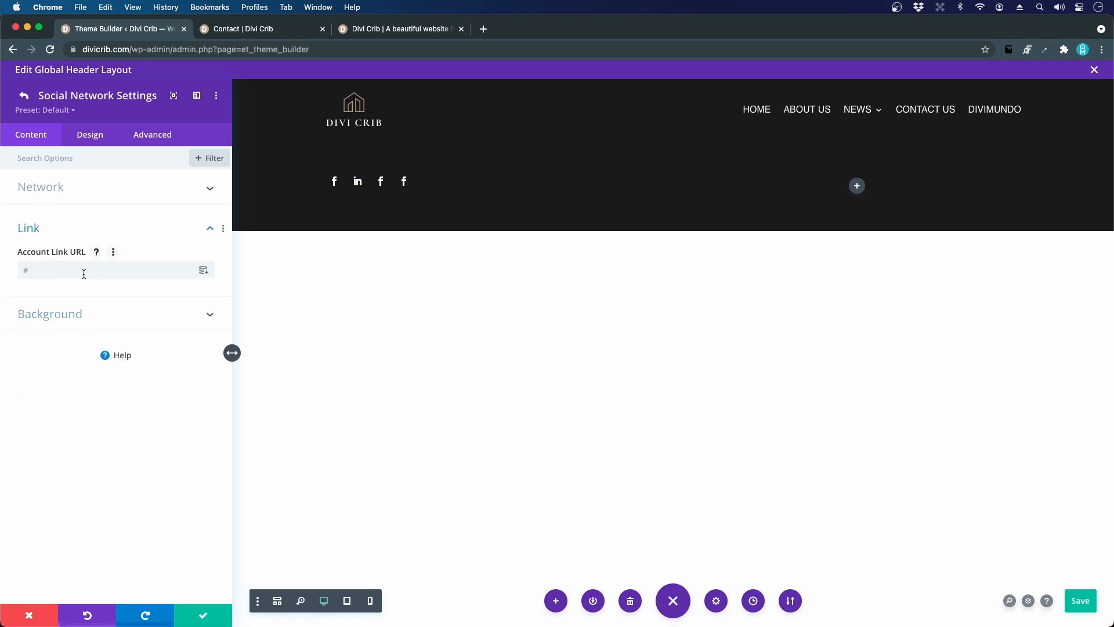
{"action": "left_click", "coordinate": [22, 91]}
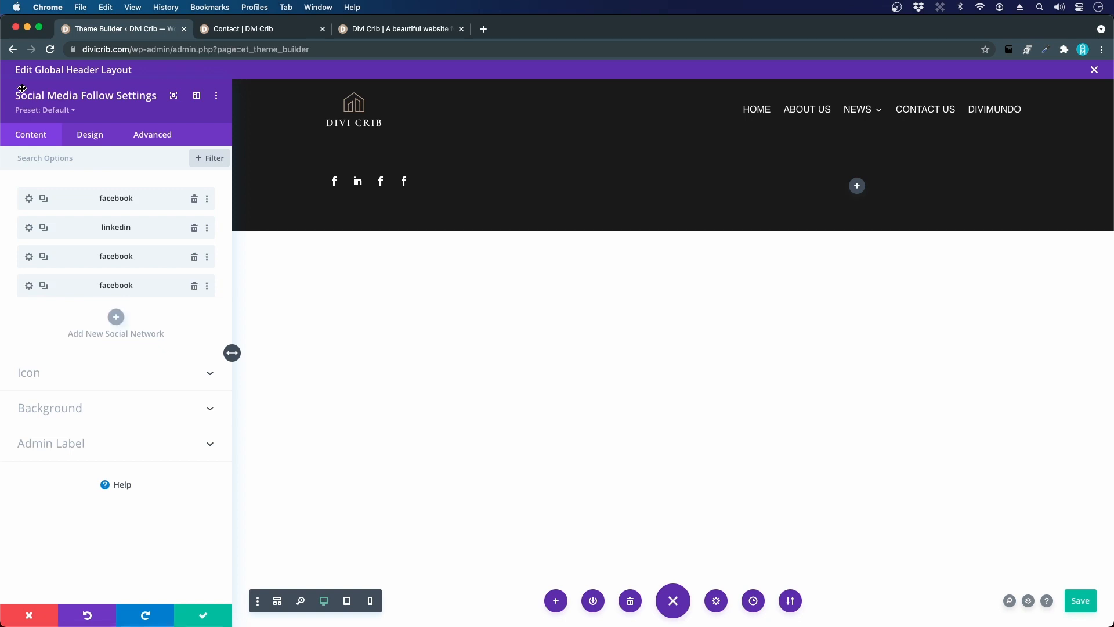
Change the third network to Twitter, make its default background transparent, and check its hover background color.
{"action": "left_click", "coordinate": [29, 257]}
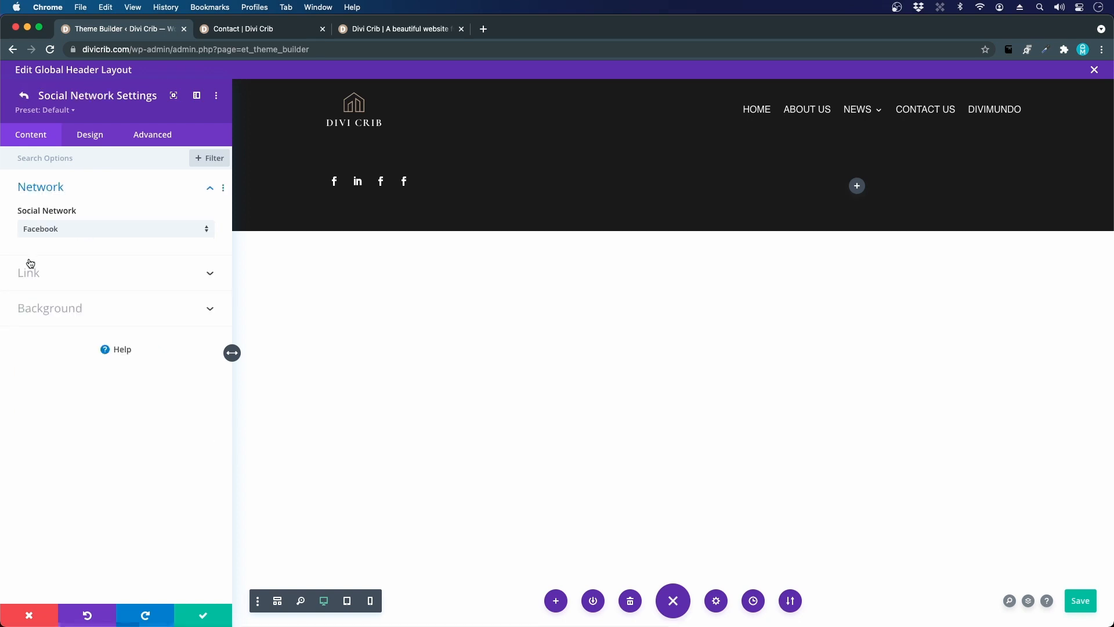
{"action": "left_click", "coordinate": [86, 234]}
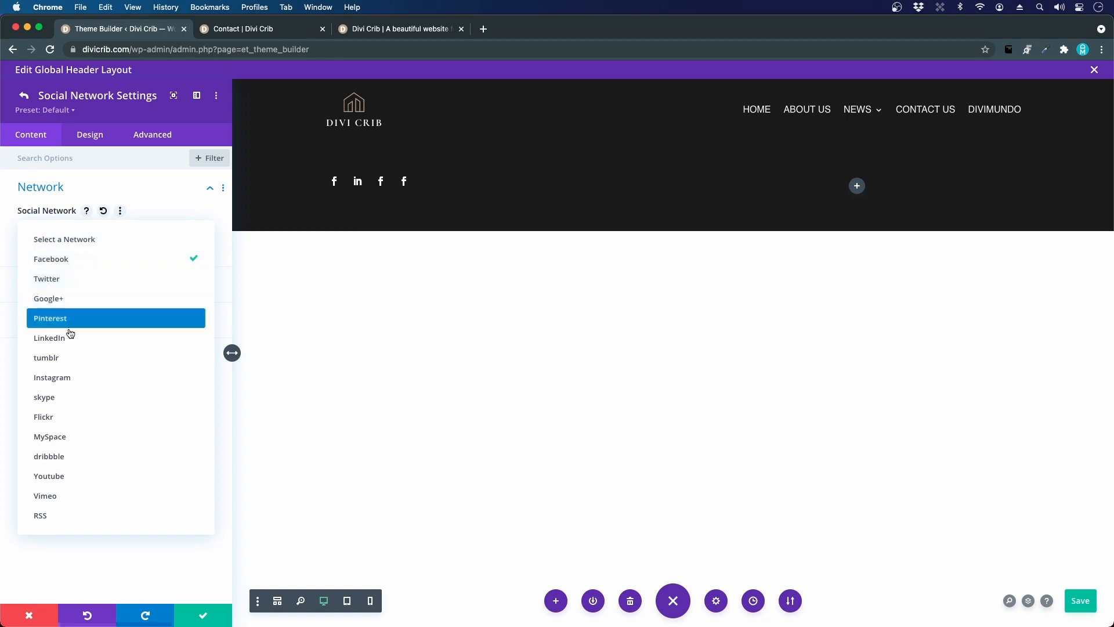
{"action": "left_click", "coordinate": [81, 282]}
{"action": "left_click", "coordinate": [110, 318]}
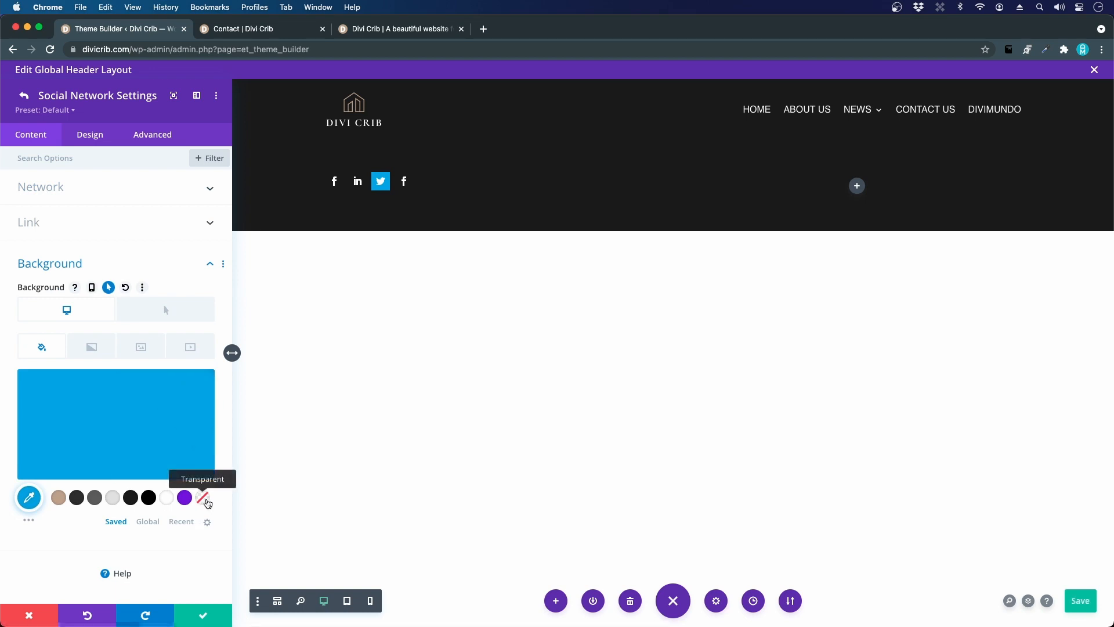
{"action": "left_click", "coordinate": [204, 501]}
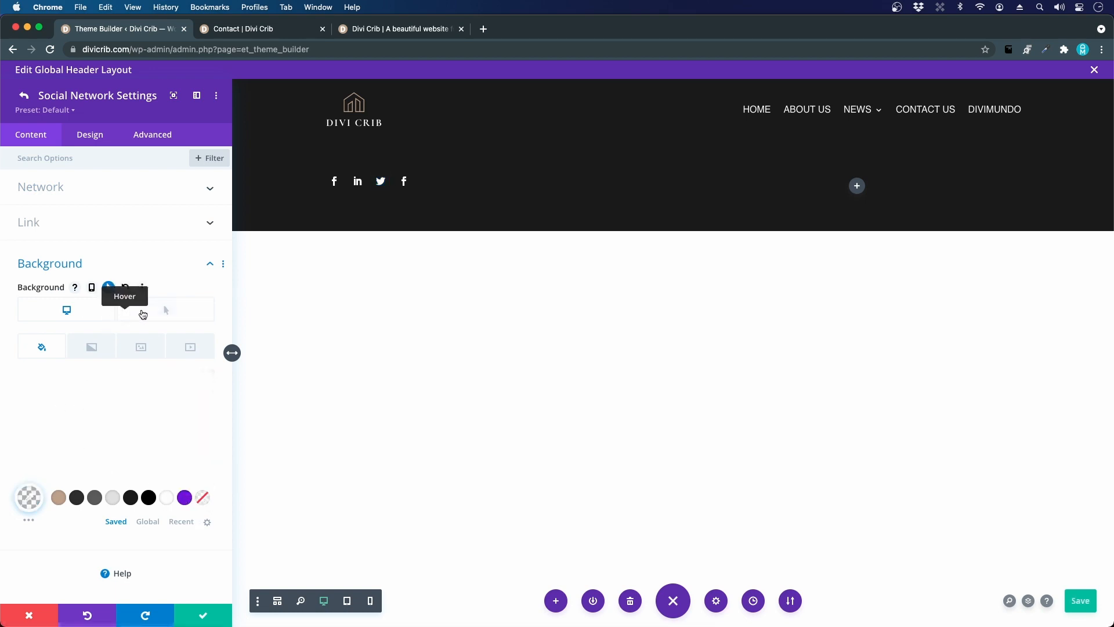
{"action": "left_click", "coordinate": [143, 314]}
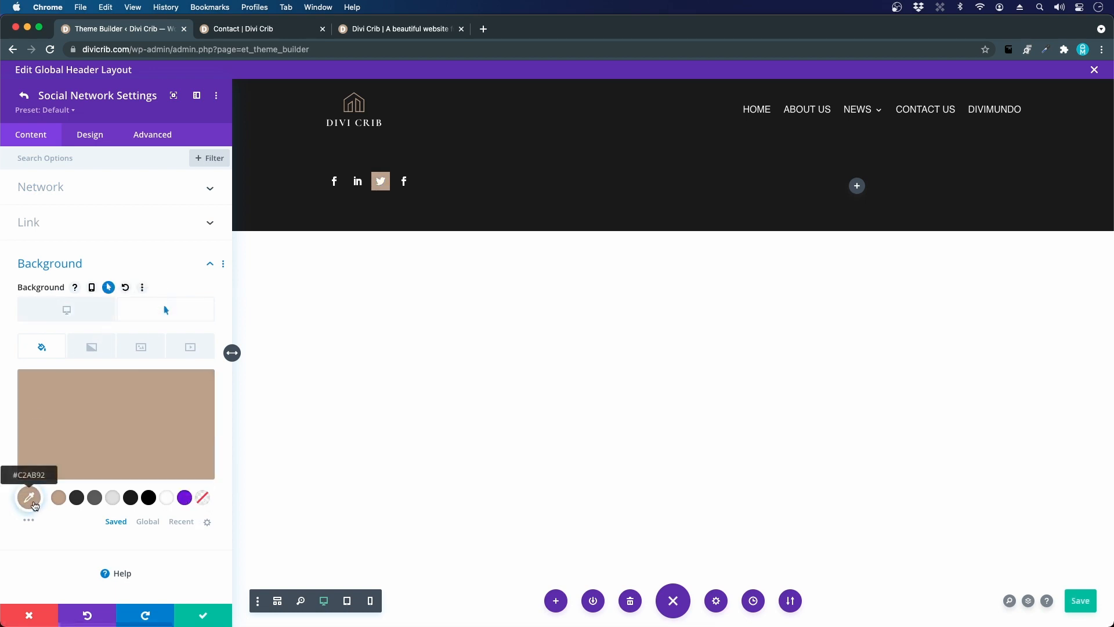
{"action": "left_click", "coordinate": [101, 315]}
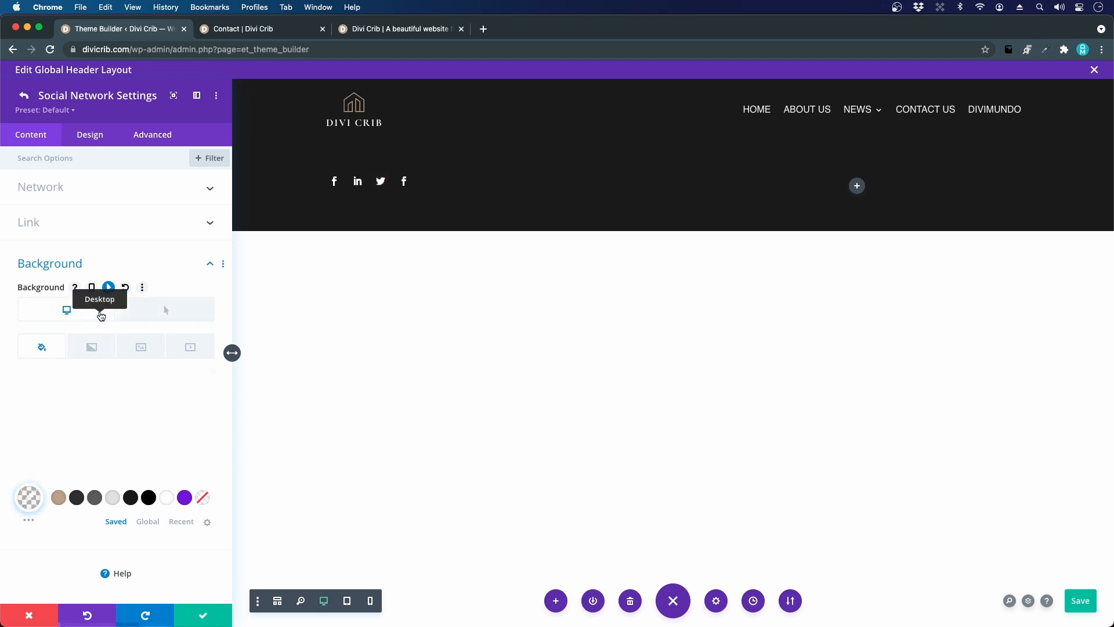
{"action": "left_click", "coordinate": [23, 96]}
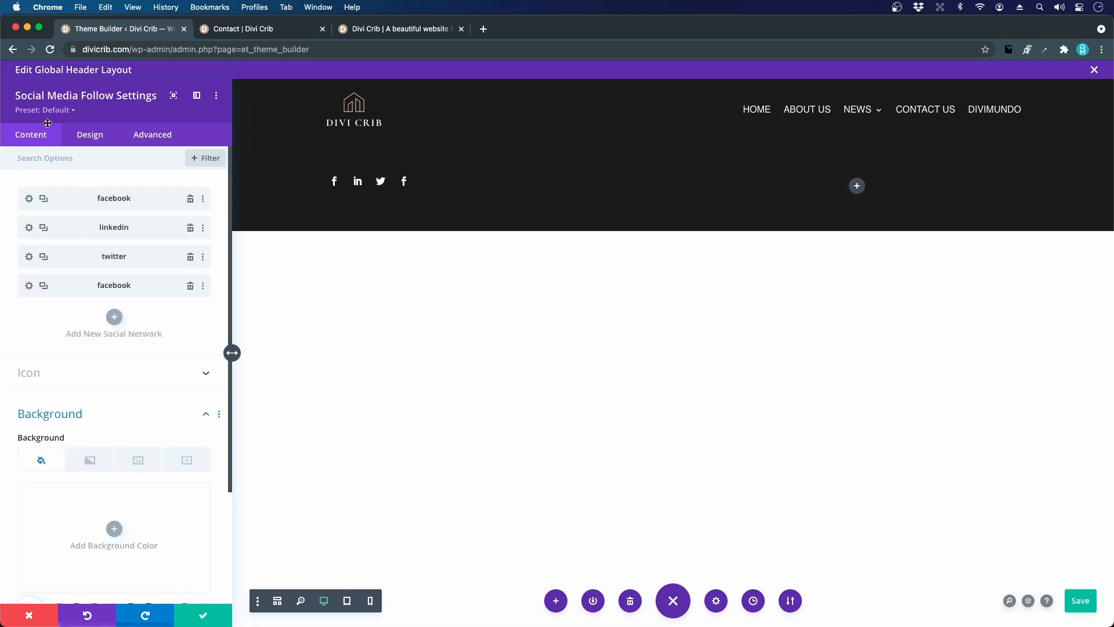
Change the fourth social network to Instagram with a transparent default background, and save the module and header layout.
{"action": "left_click", "coordinate": [29, 285]}
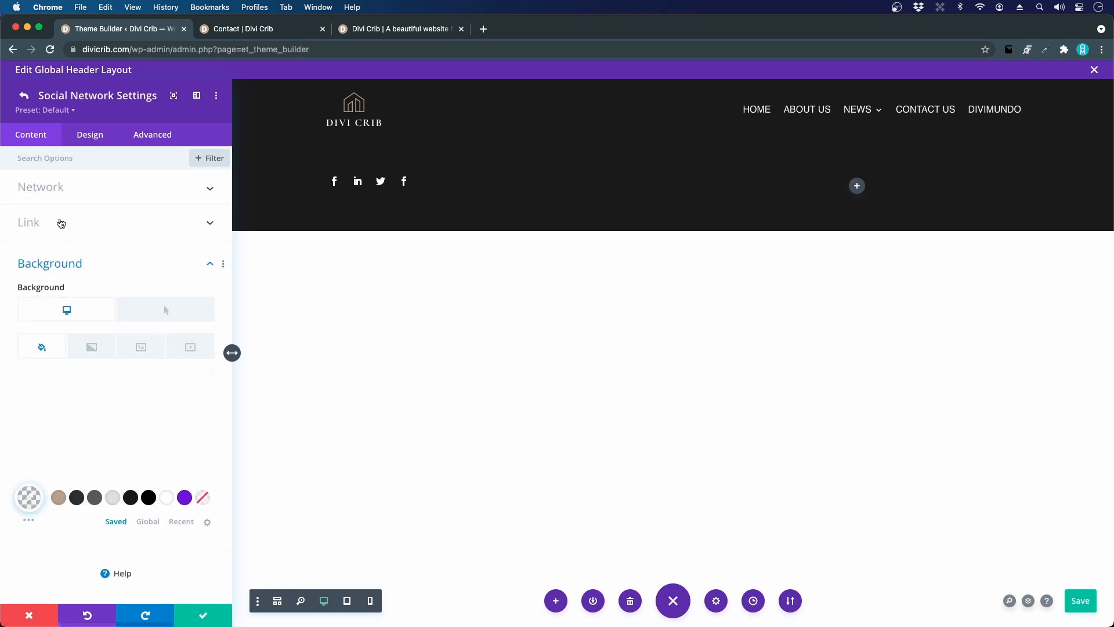
{"action": "left_click", "coordinate": [63, 188]}
{"action": "left_click", "coordinate": [47, 231]}
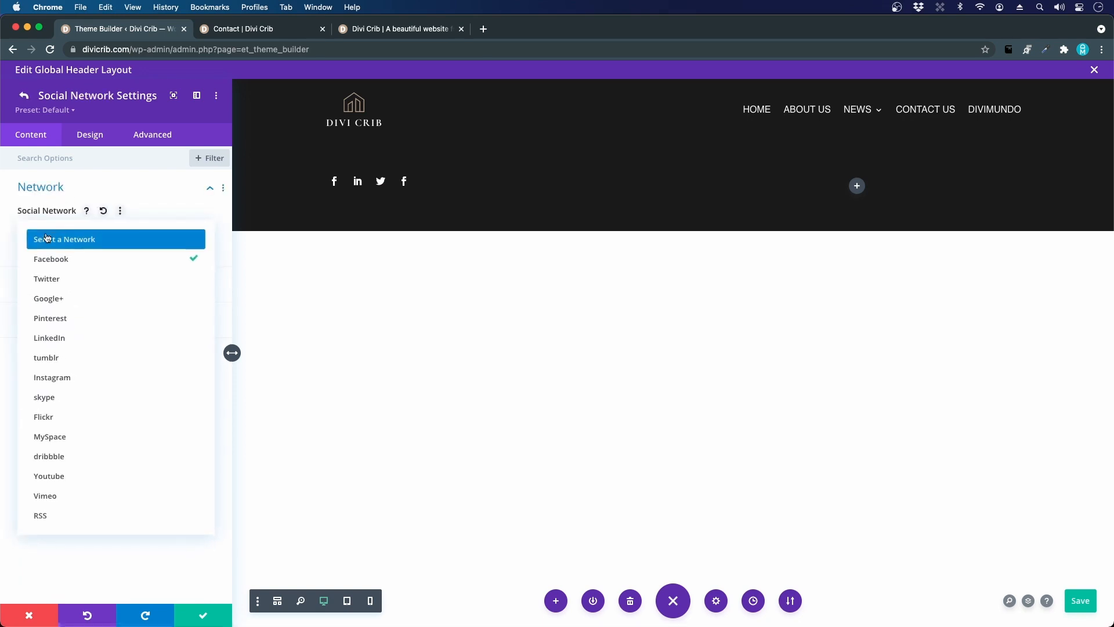
{"action": "left_click", "coordinate": [70, 377]}
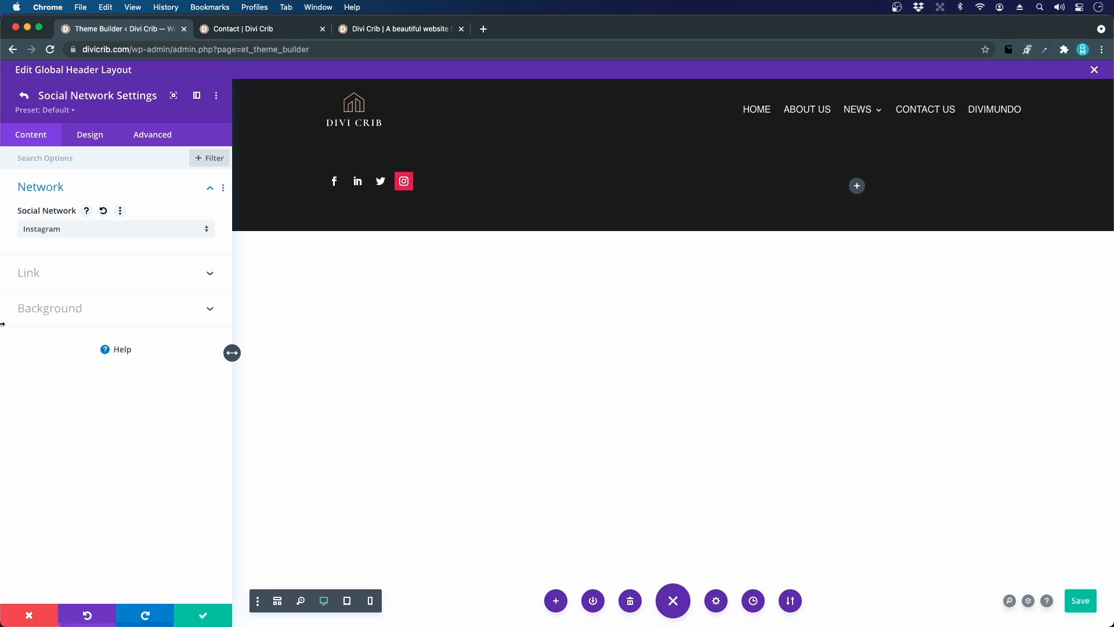
{"action": "left_click", "coordinate": [85, 308]}
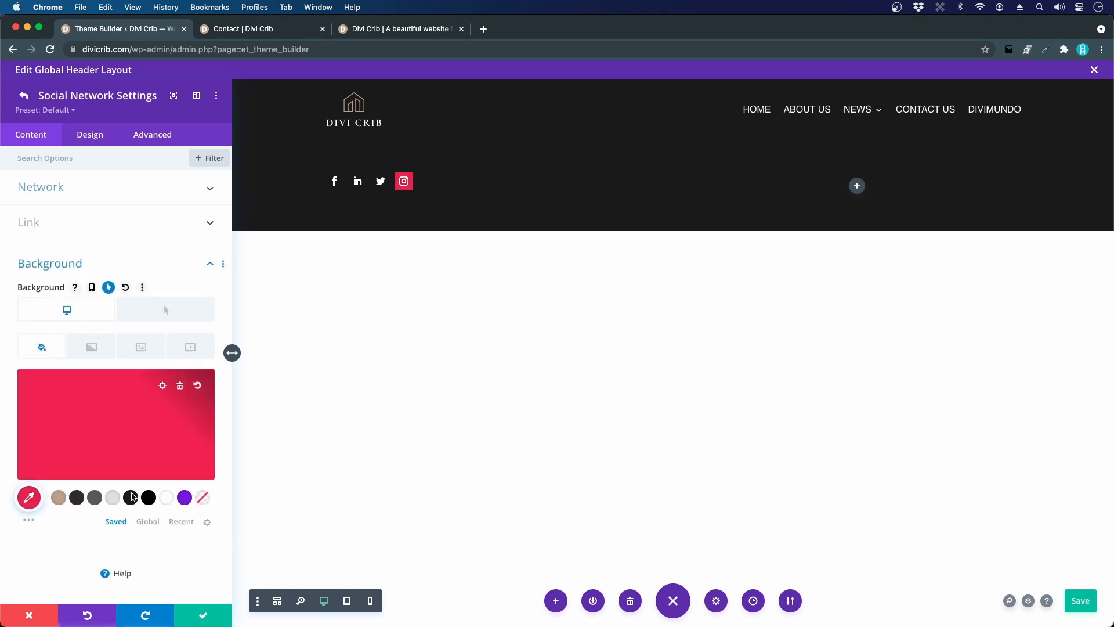
{"action": "left_click", "coordinate": [203, 497]}
{"action": "left_click", "coordinate": [75, 223]}
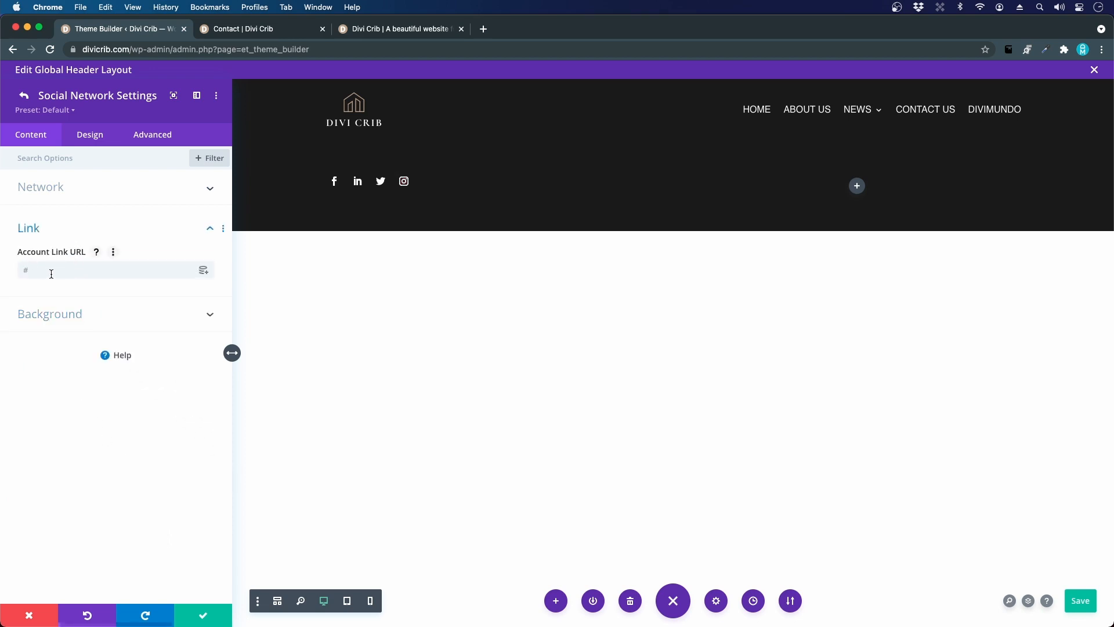
{"action": "left_click", "coordinate": [191, 616]}
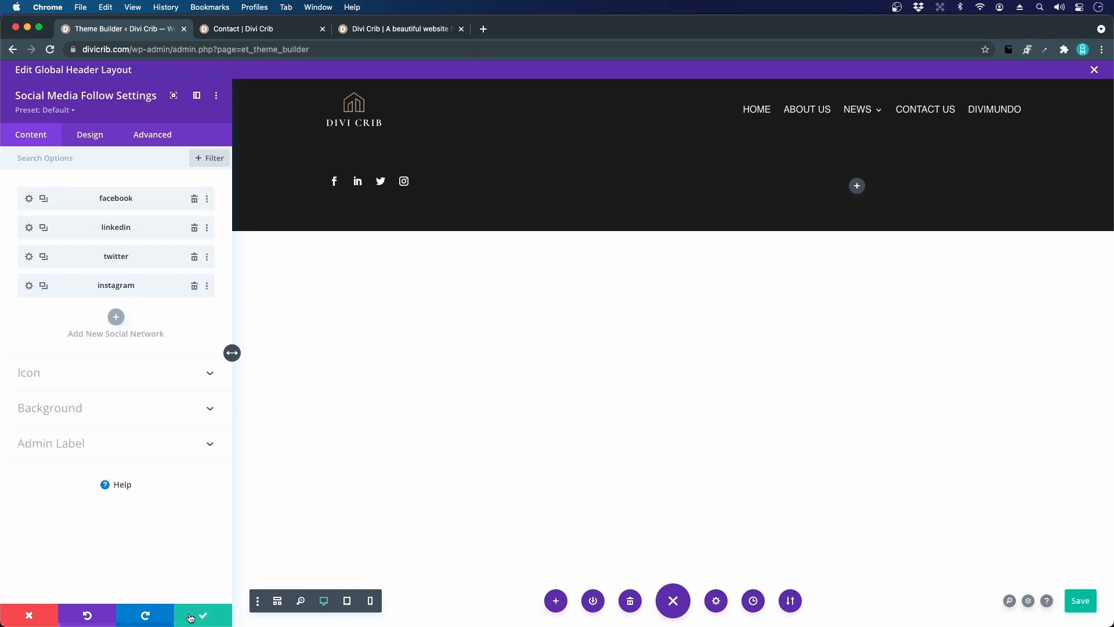
{"action": "left_click", "coordinate": [190, 617]}
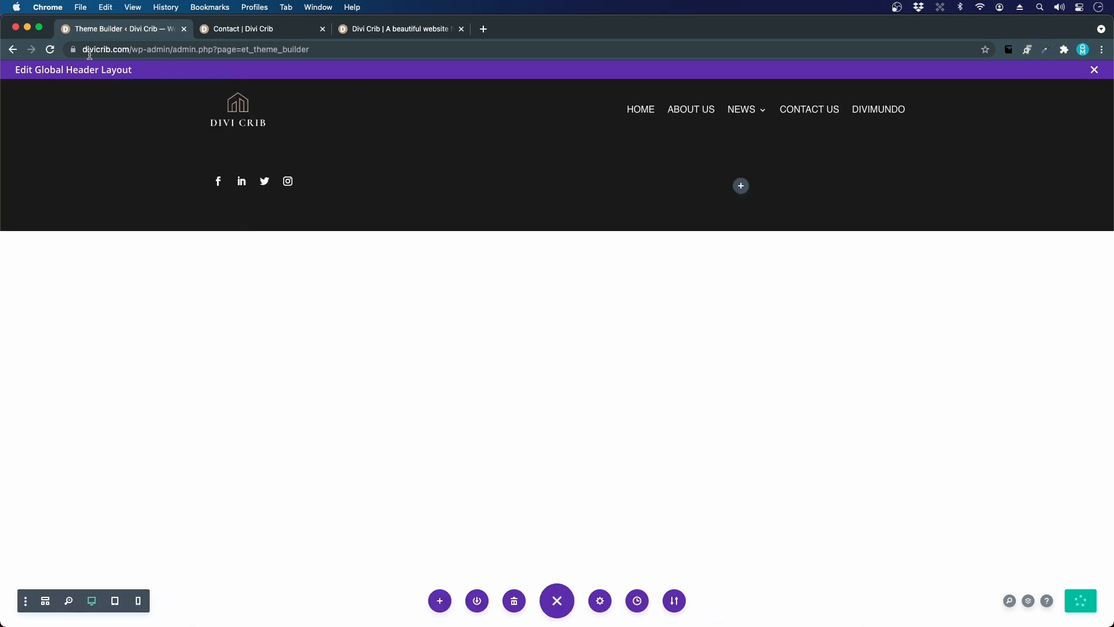
Compare the reference Contact page with the live homepage, reloading the homepage to check the saved header and social icons.
{"action": "left_click", "coordinate": [271, 29]}
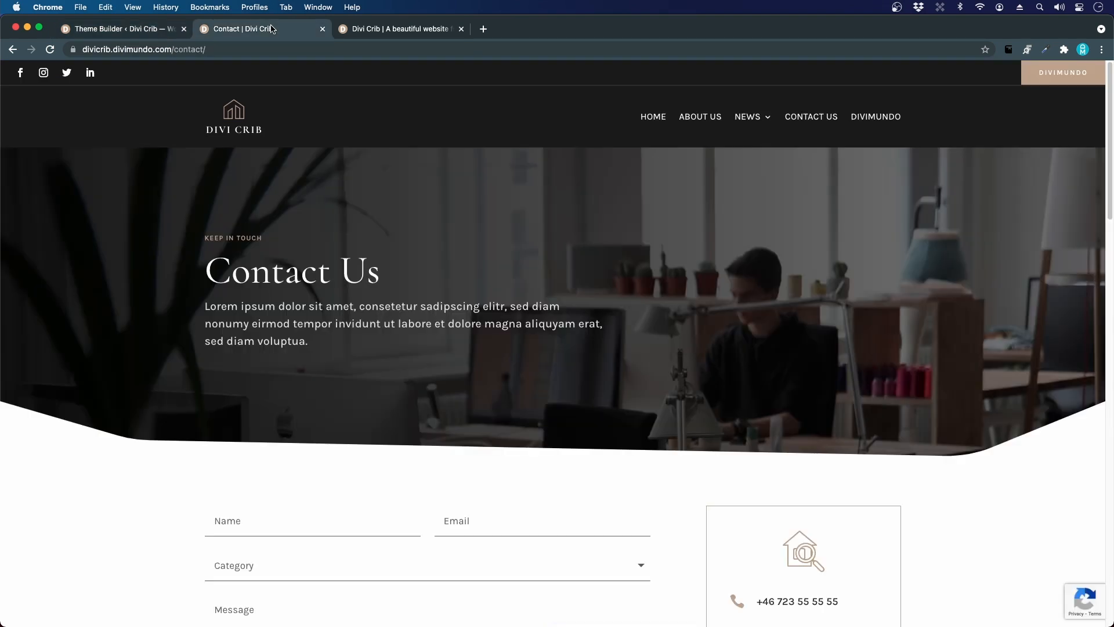
{"action": "left_click", "coordinate": [424, 31]}
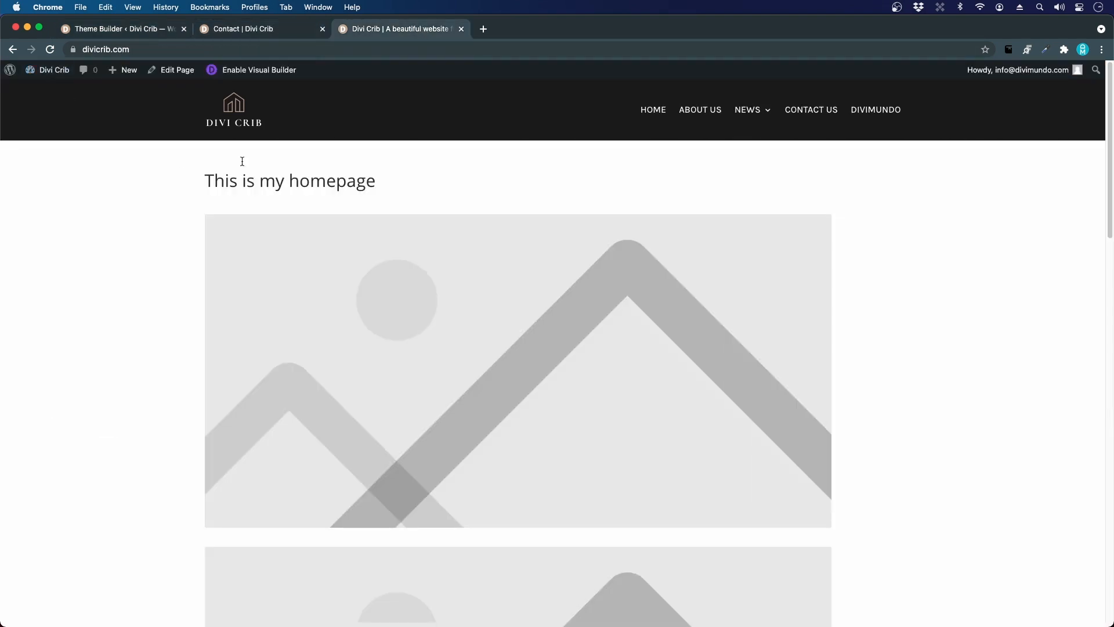
{"action": "scroll", "coordinate": [226, 150], "scroll_direction": "down", "scroll_amount": 1}
{"action": "scroll", "coordinate": [225, 150], "scroll_direction": "up", "scroll_amount": 1}
{"action": "scroll", "coordinate": [225, 150], "scroll_direction": "down", "scroll_amount": 5}
{"action": "scroll", "coordinate": [225, 150], "scroll_direction": "up", "scroll_amount": 5}
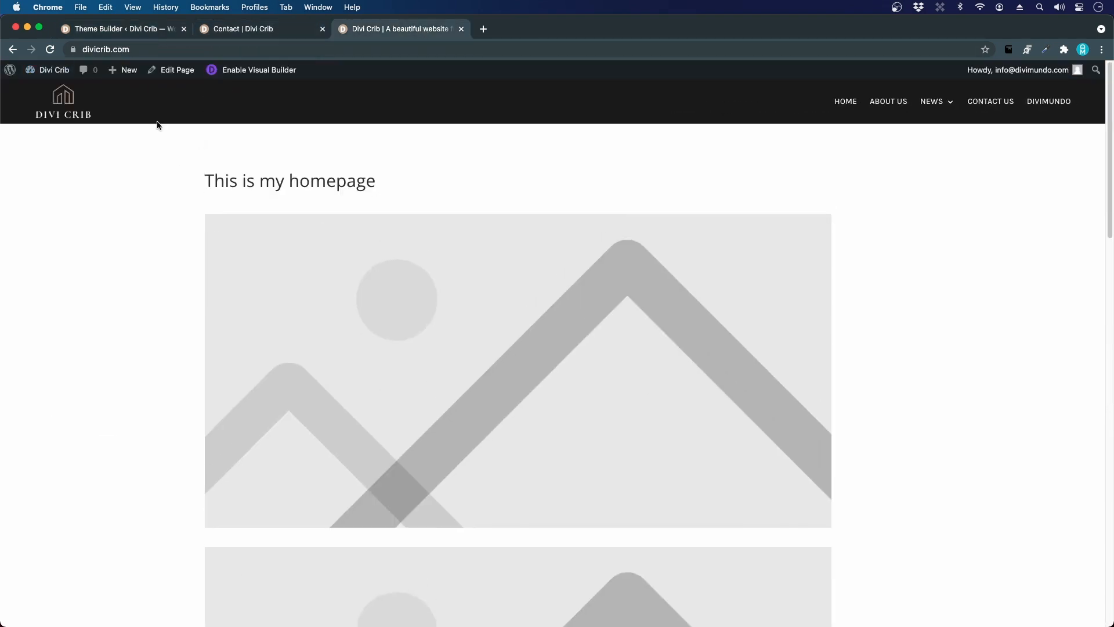
{"action": "left_click", "coordinate": [50, 50]}
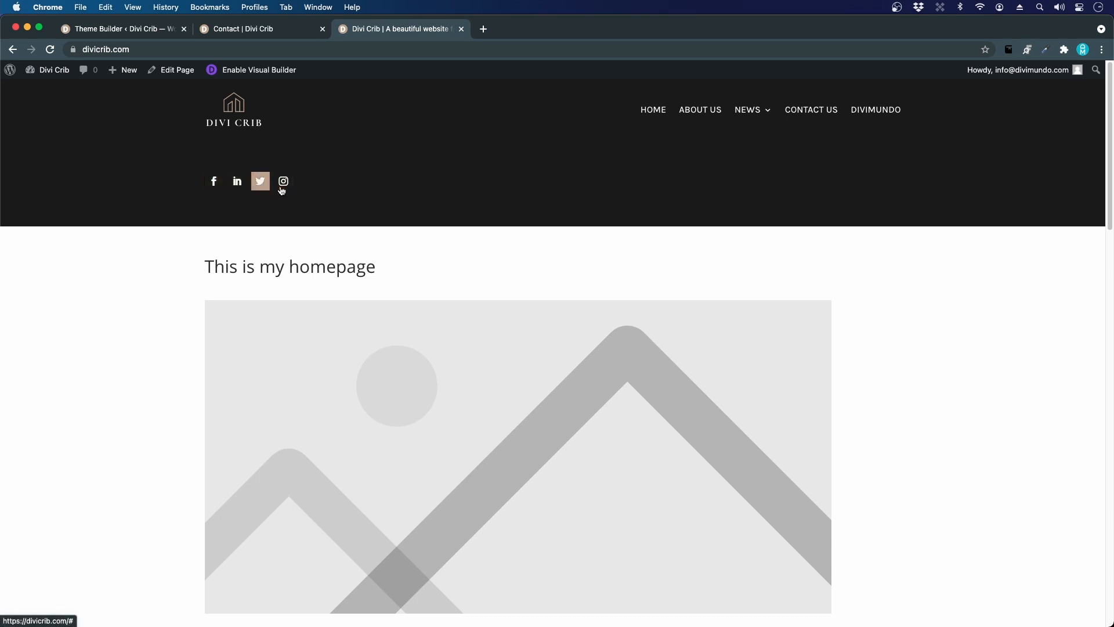
Back in the Theme Builder, move the social icons section above the menu section and collapse its upper and lower padding.
{"action": "left_click", "coordinate": [89, 30]}
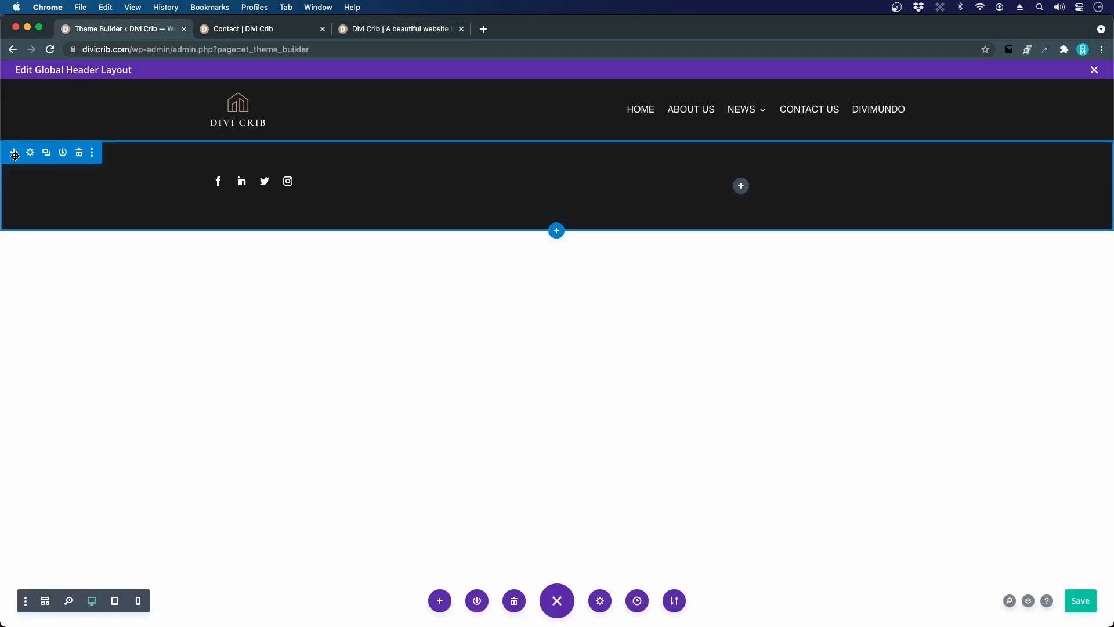
{"action": "left_click_drag", "start_coordinate": [15, 154], "coordinate": [48, 93]}
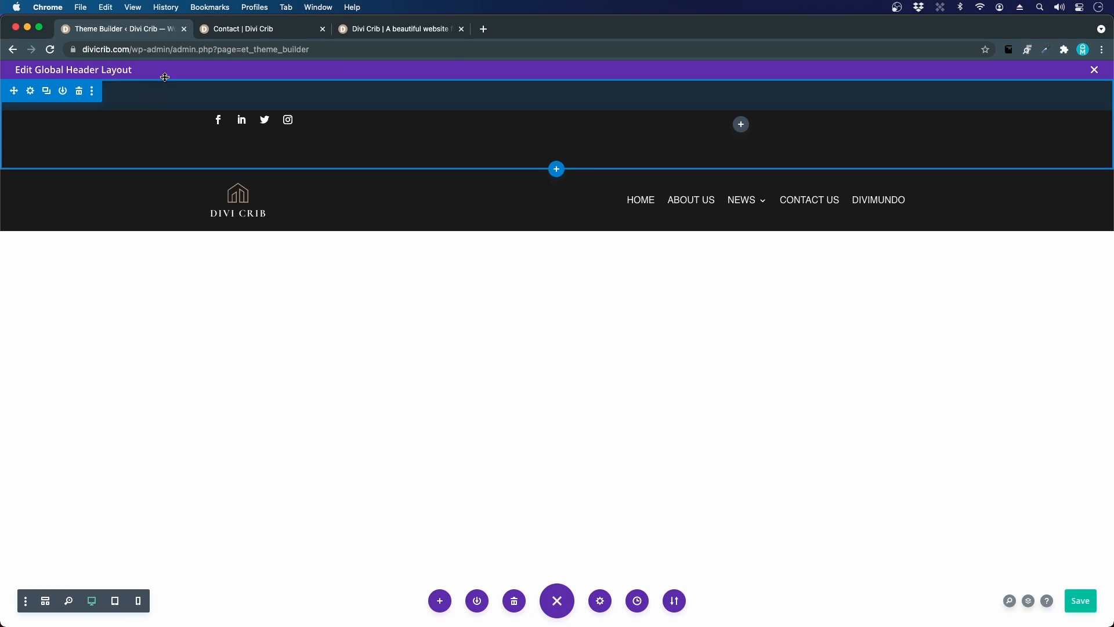
{"action": "left_click_drag", "start_coordinate": [164, 78], "coordinate": [165, 47]}
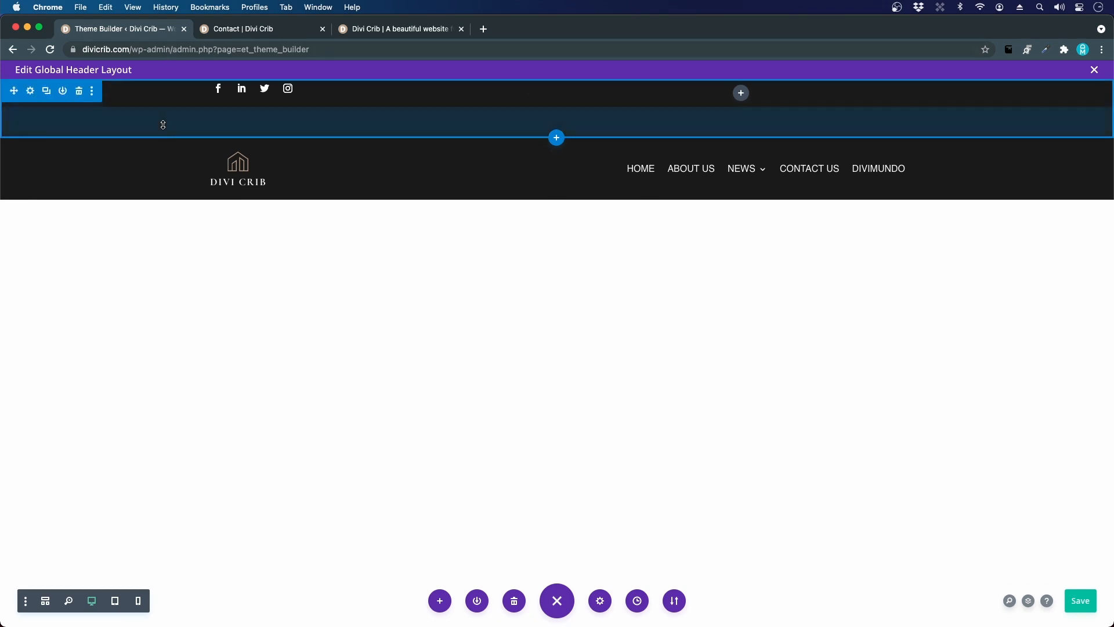
{"action": "left_click_drag", "start_coordinate": [163, 113], "coordinate": [167, 84]}
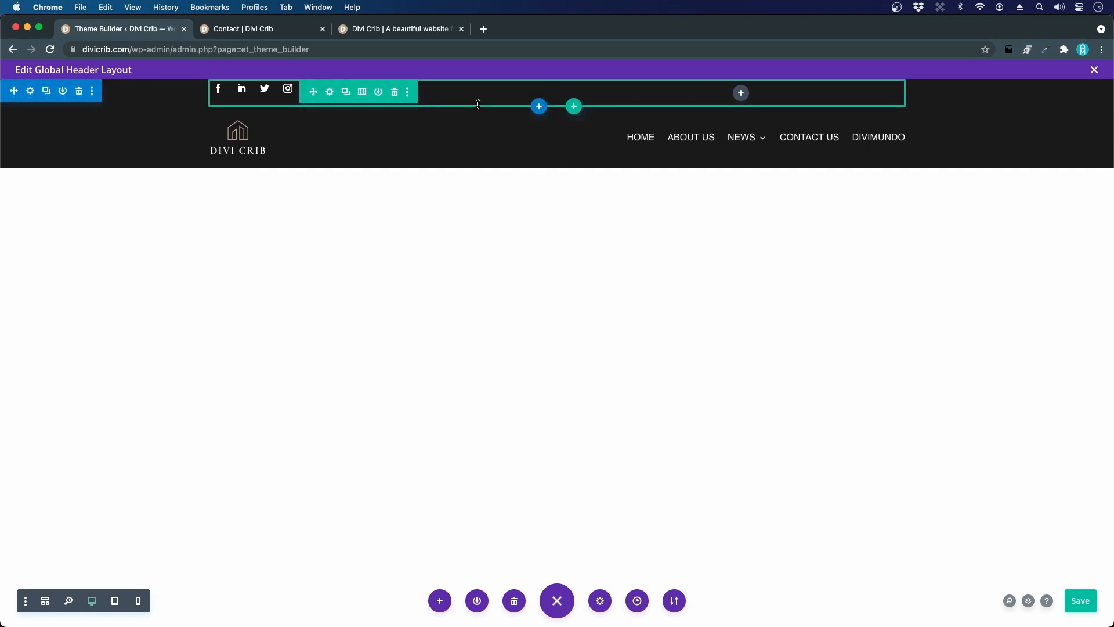
Examine the sizing and spacing settings of the social icons row to find where its padding comes from.
{"action": "left_click", "coordinate": [331, 93]}
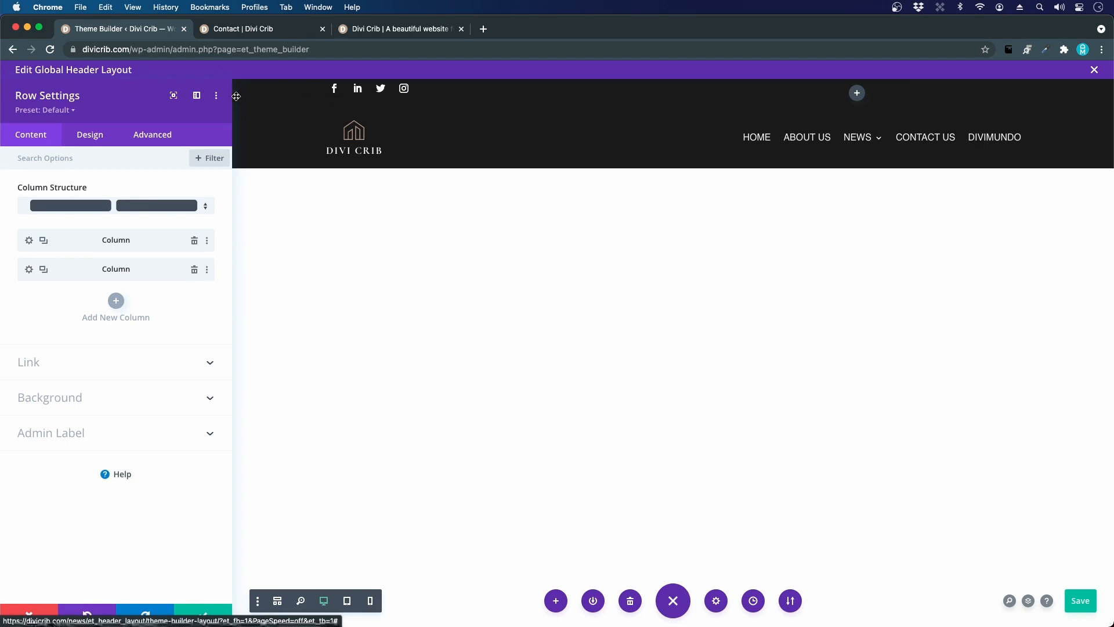
{"action": "left_click", "coordinate": [90, 137]}
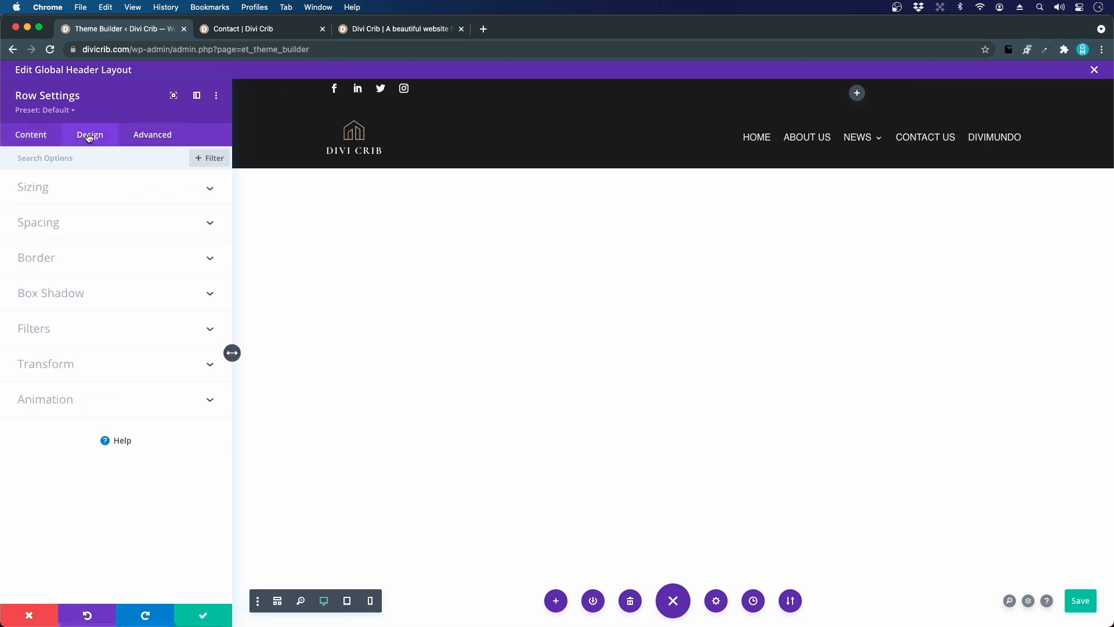
{"action": "left_click", "coordinate": [38, 224]}
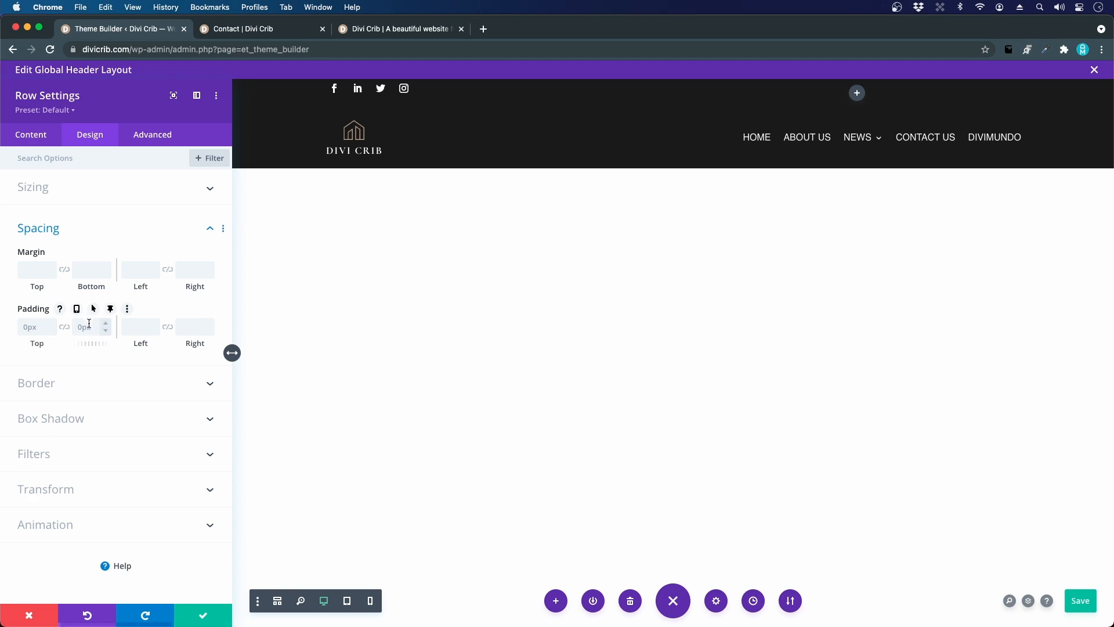
{"action": "left_click", "coordinate": [52, 199]}
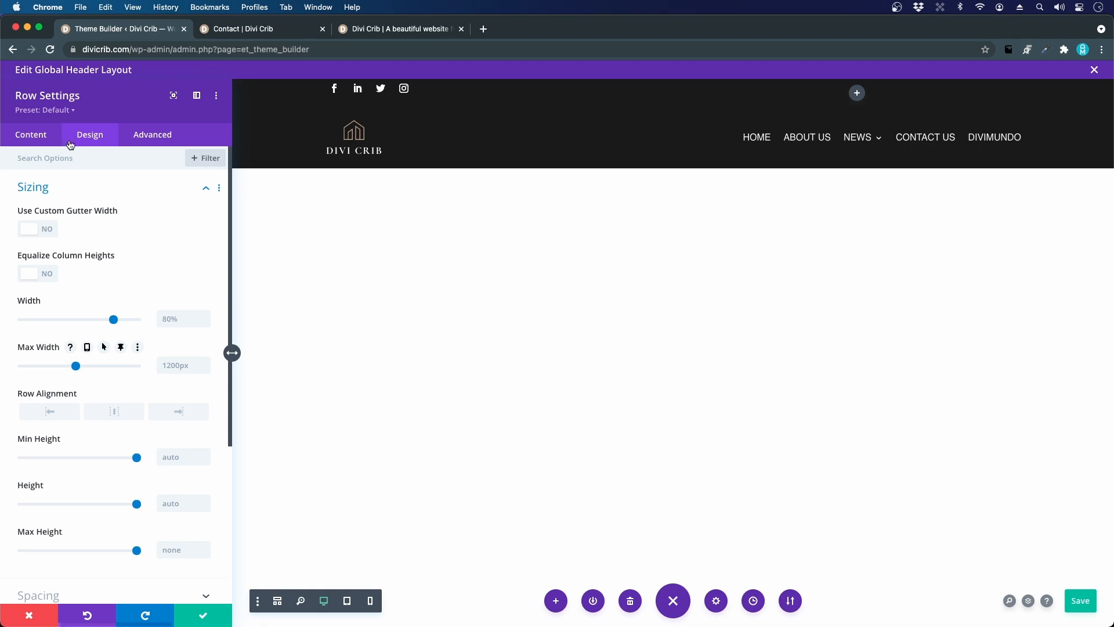
{"action": "left_click", "coordinate": [47, 189]}
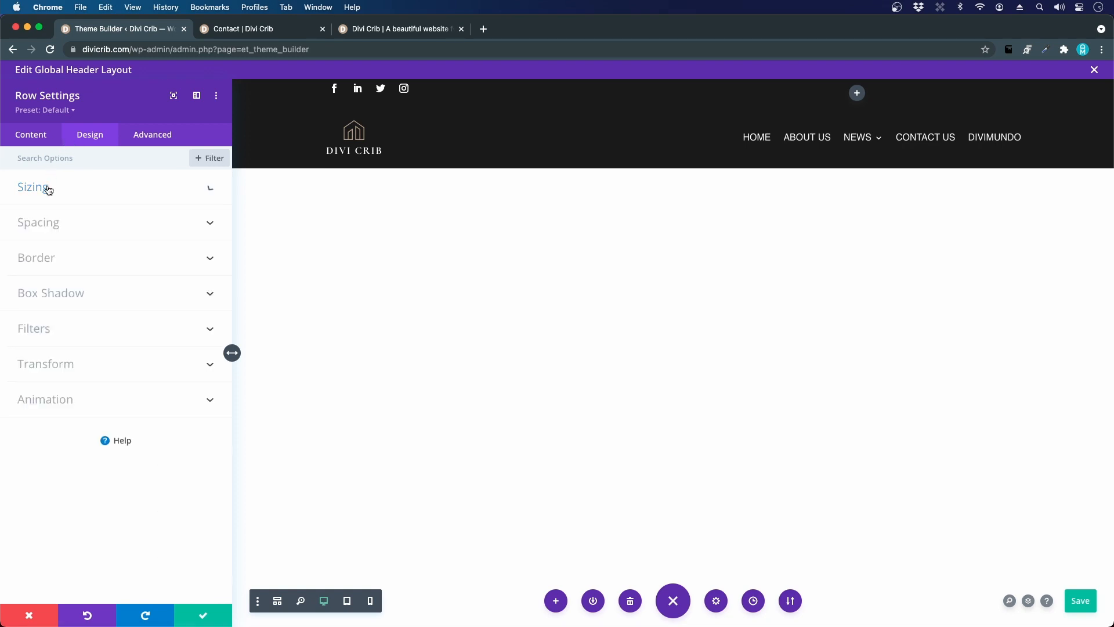
{"action": "left_click", "coordinate": [48, 227]}
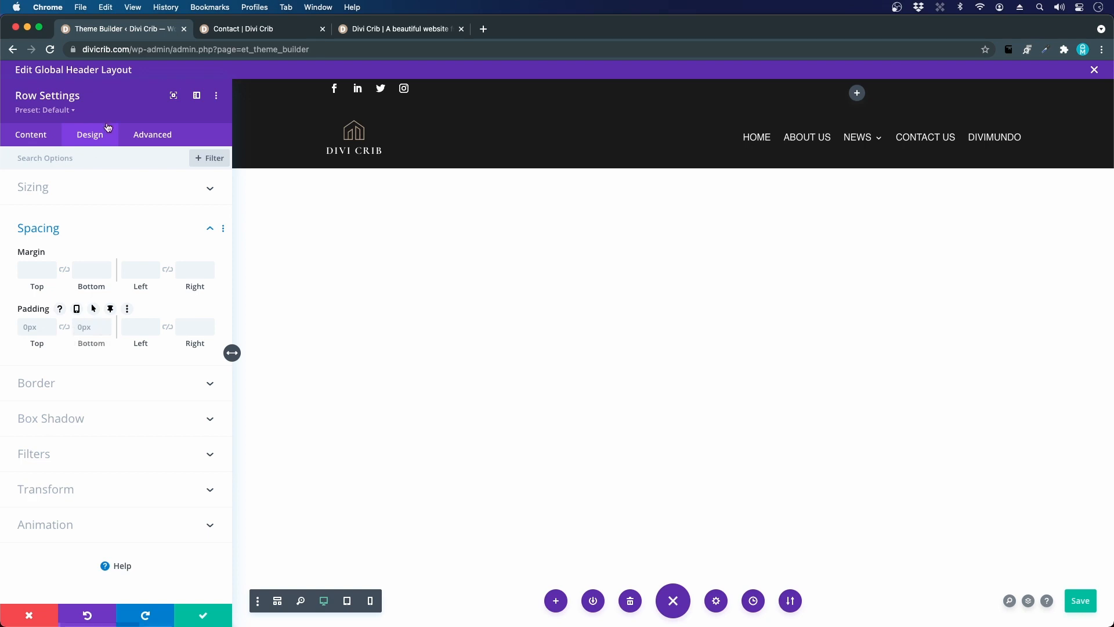
Clear the top and bottom padding in the Row Default Preset and apply the change to all rows across the site.
{"action": "left_click", "coordinate": [51, 110]}
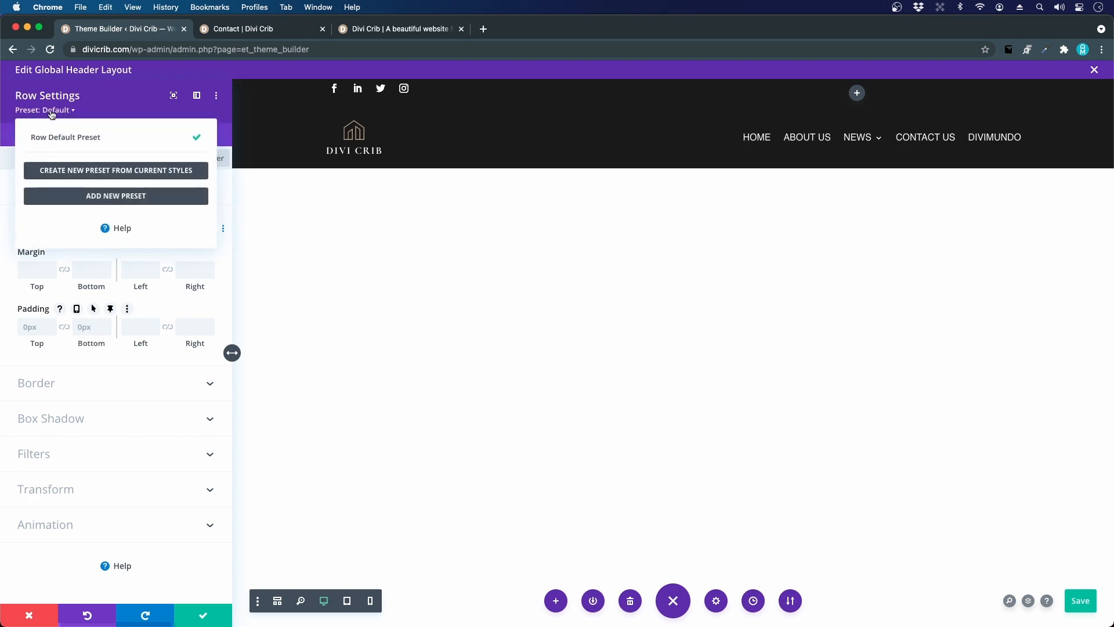
{"action": "left_click", "coordinate": [159, 137]}
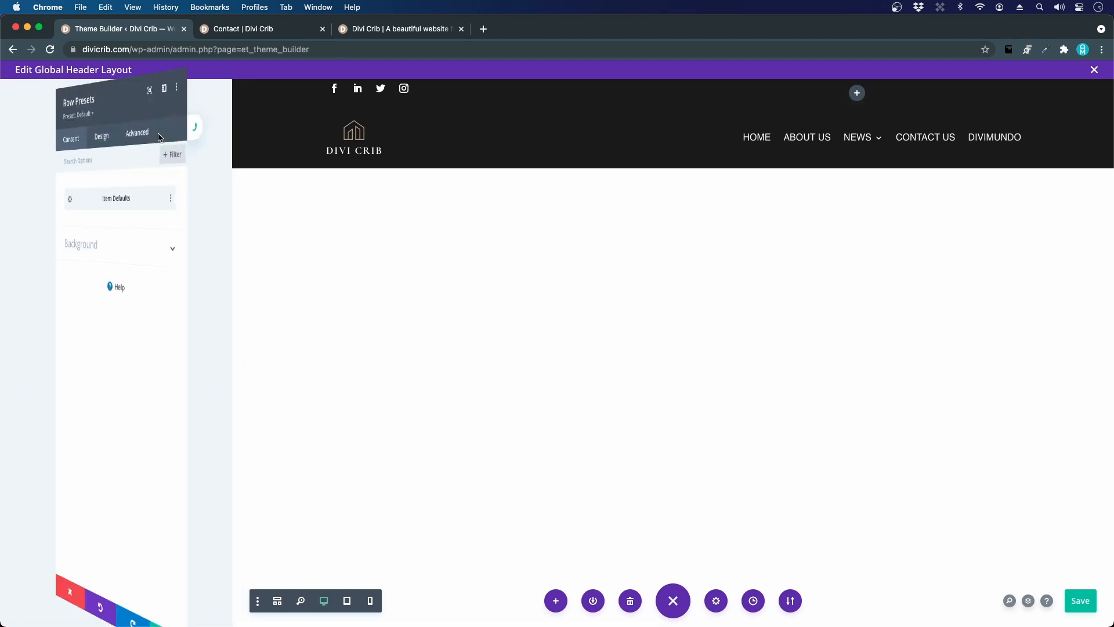
{"action": "left_click", "coordinate": [99, 141]}
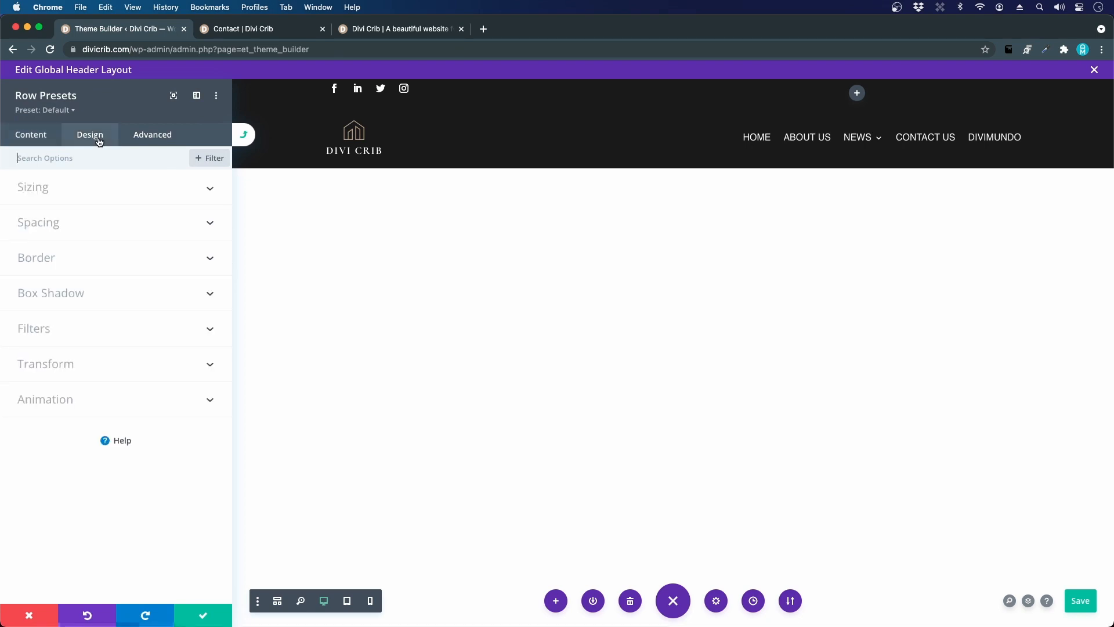
{"action": "left_click", "coordinate": [70, 226]}
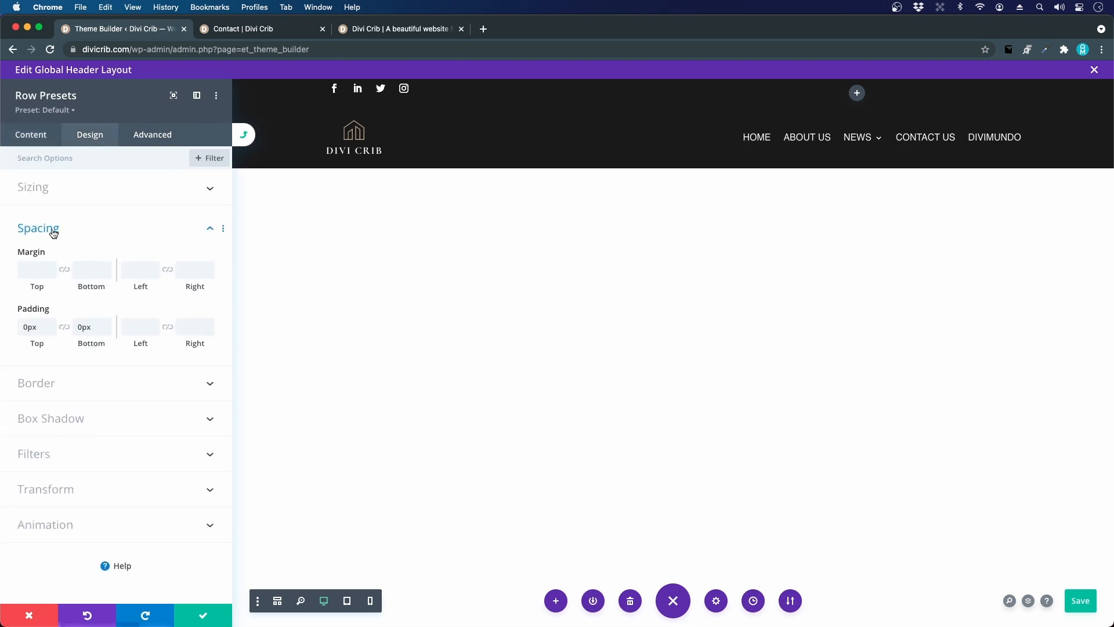
{"action": "double_click", "coordinate": [44, 331]}
{"action": "key", "text": "BackSpace"}
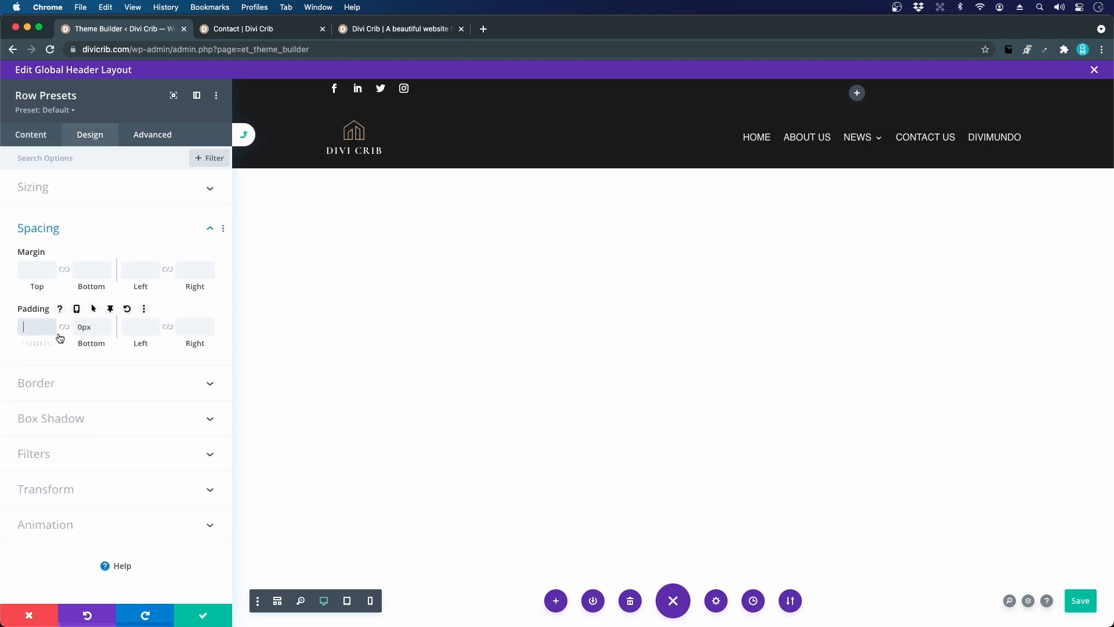
{"action": "double_click", "coordinate": [84, 326]}
{"action": "key", "text": "BackSpace"}
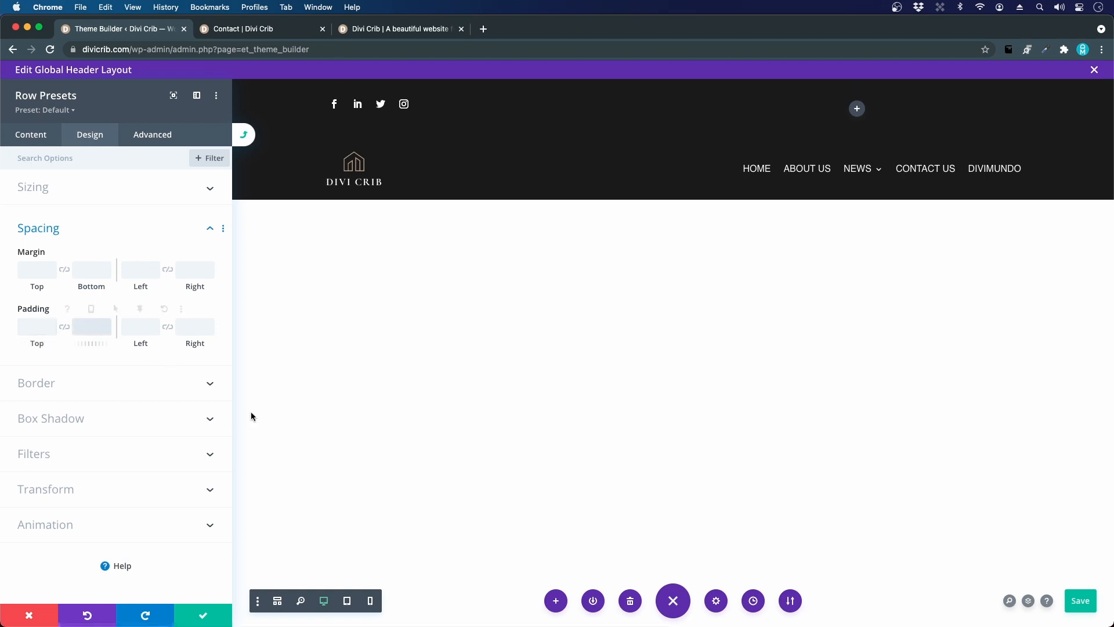
{"action": "left_click", "coordinate": [217, 619]}
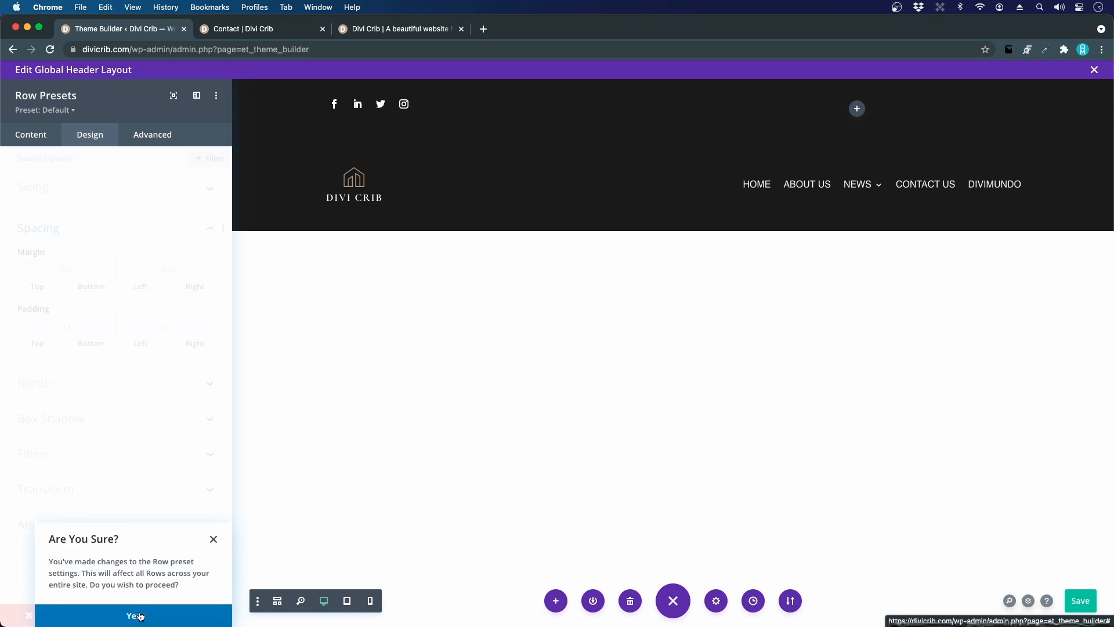
{"action": "left_click", "coordinate": [212, 617]}
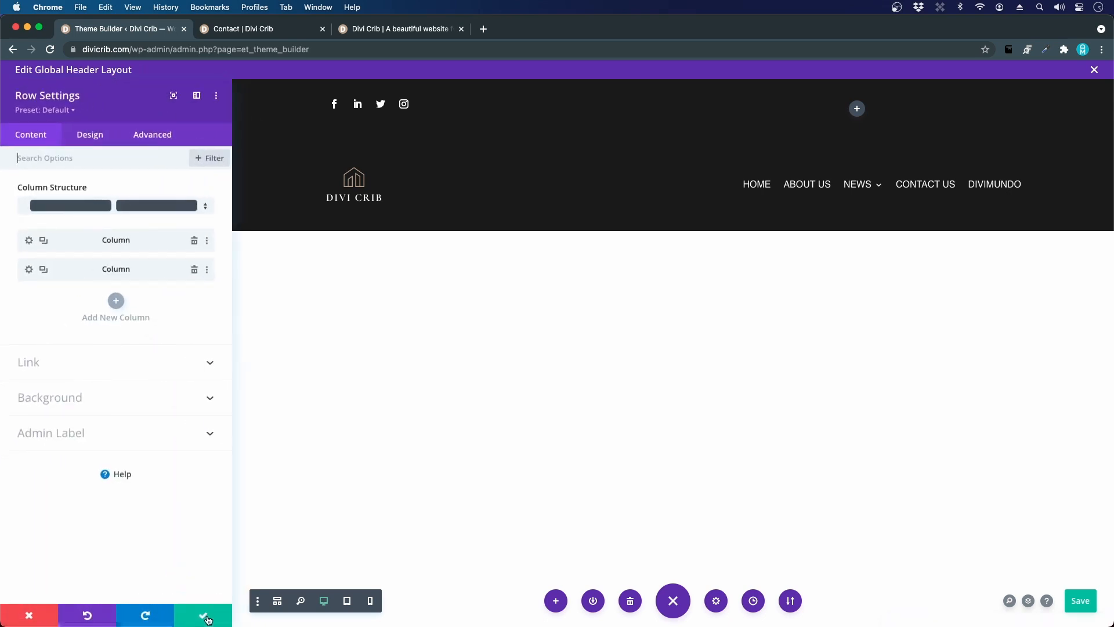
{"action": "left_click", "coordinate": [207, 619]}
Set the top and bottom padding of the logo and menu row to 0px.
{"action": "mouse_move", "coordinate": [346, 203]}
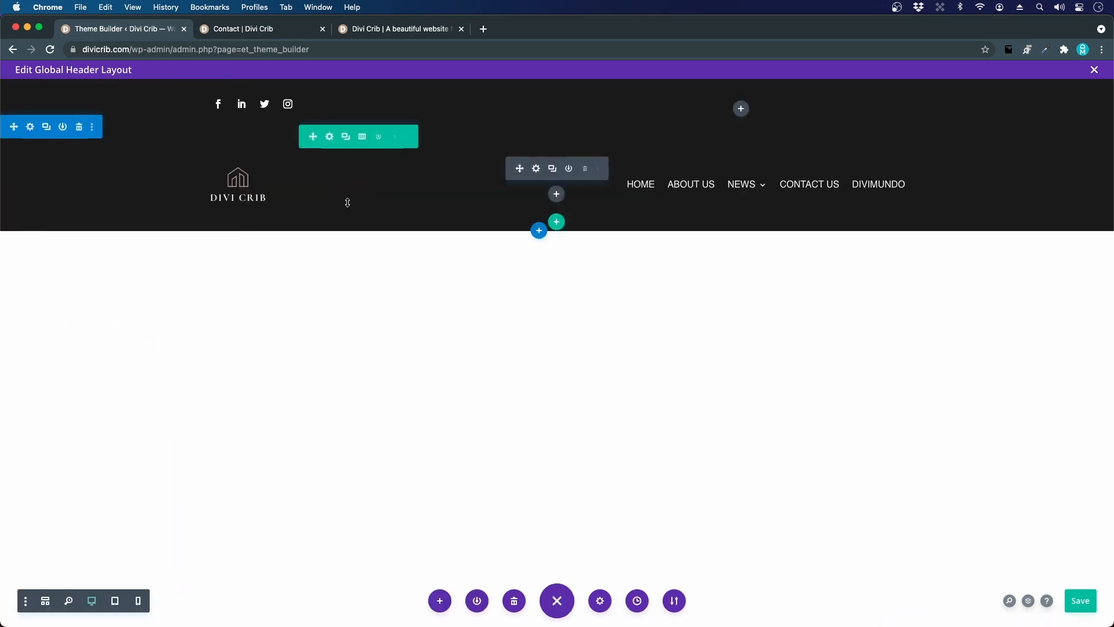
{"action": "left_click", "coordinate": [330, 138]}
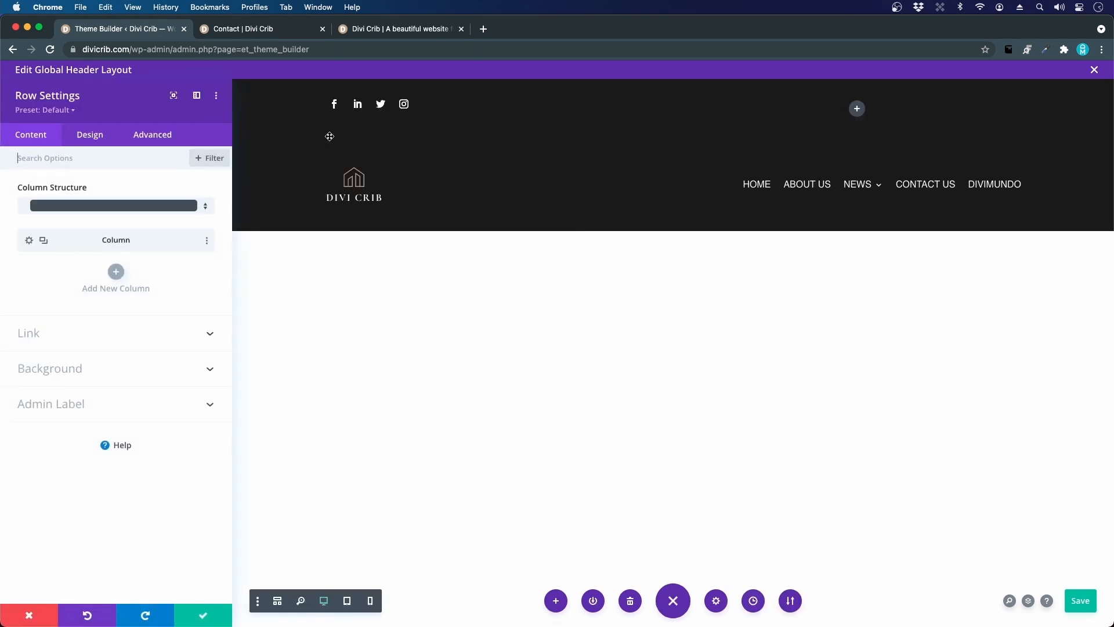
{"action": "left_click", "coordinate": [96, 136]}
{"action": "left_click", "coordinate": [50, 222]}
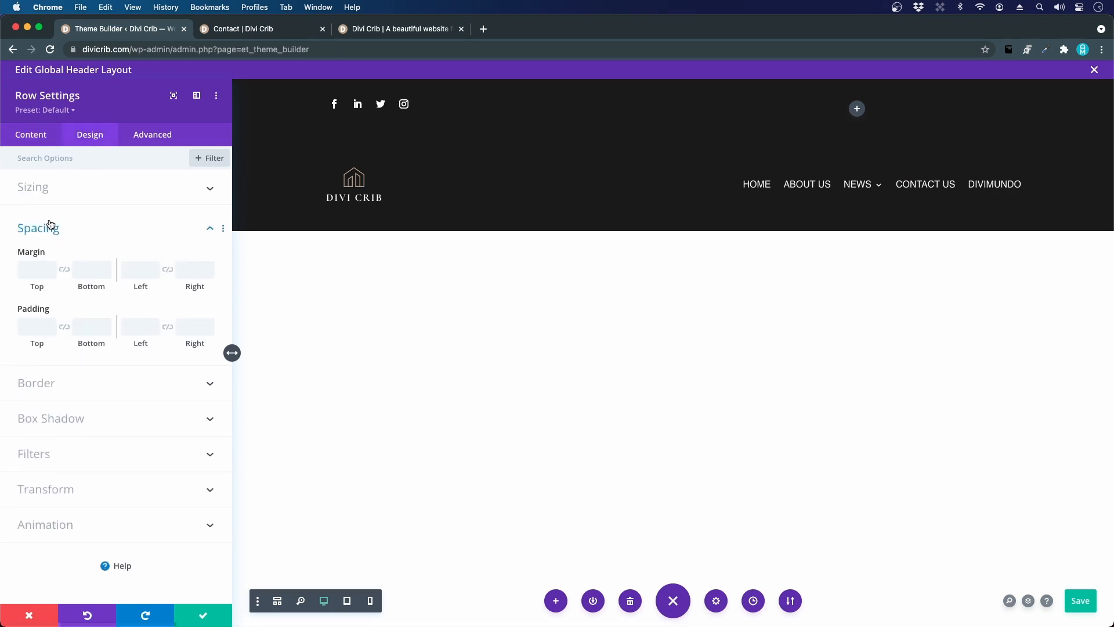
{"action": "left_click", "coordinate": [27, 329]}
{"action": "type", "text": "0"}
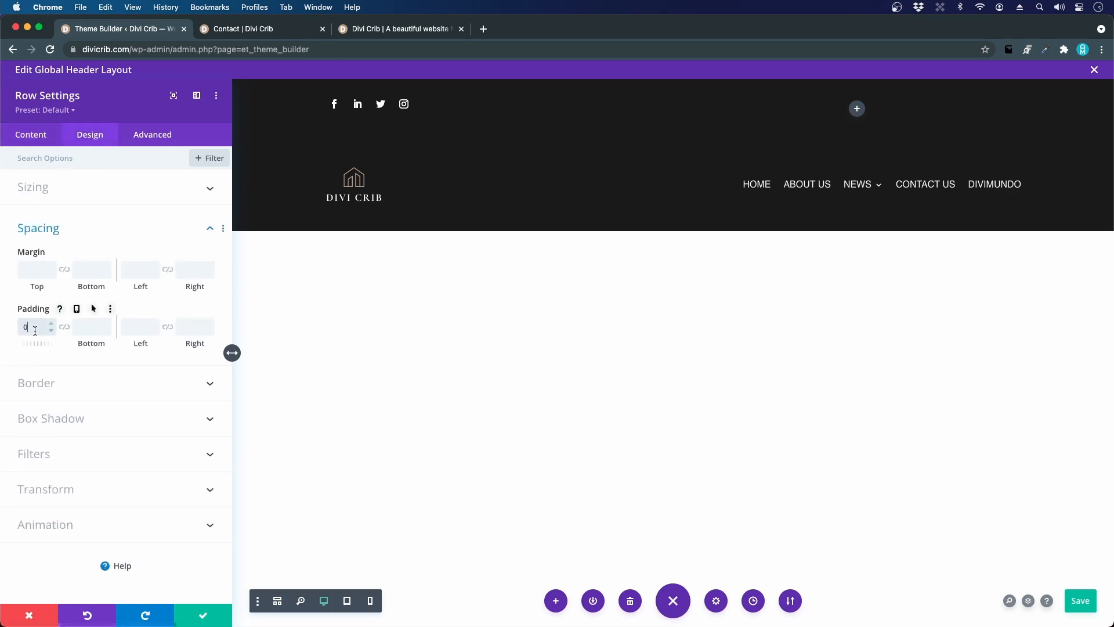
{"action": "key", "text": "Tab"}
{"action": "type", "text": "0"}
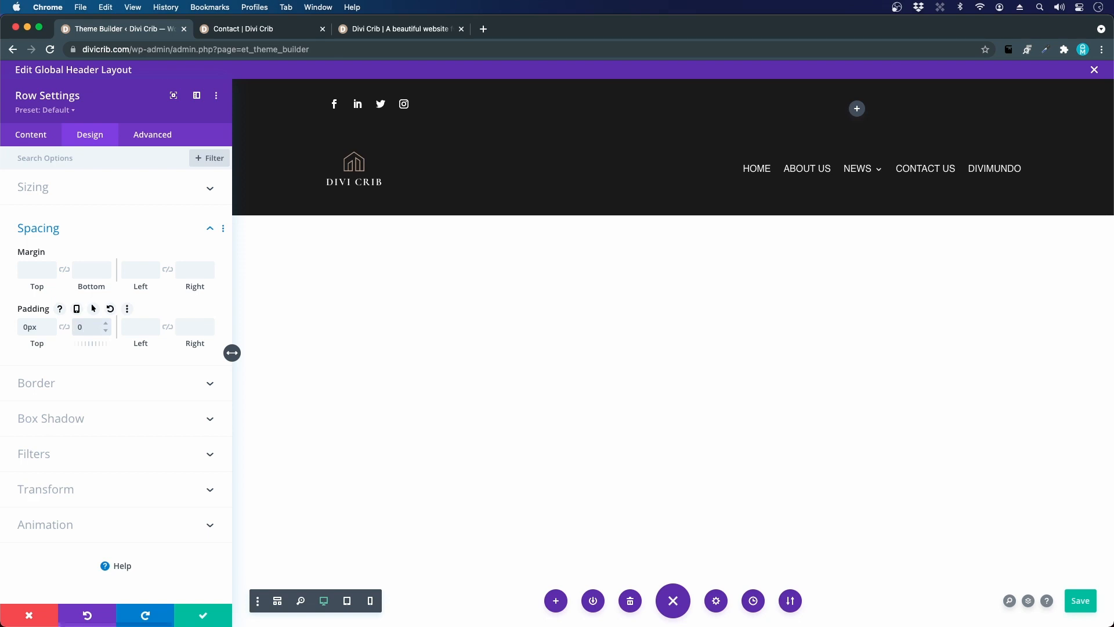
{"action": "left_click", "coordinate": [198, 620]}
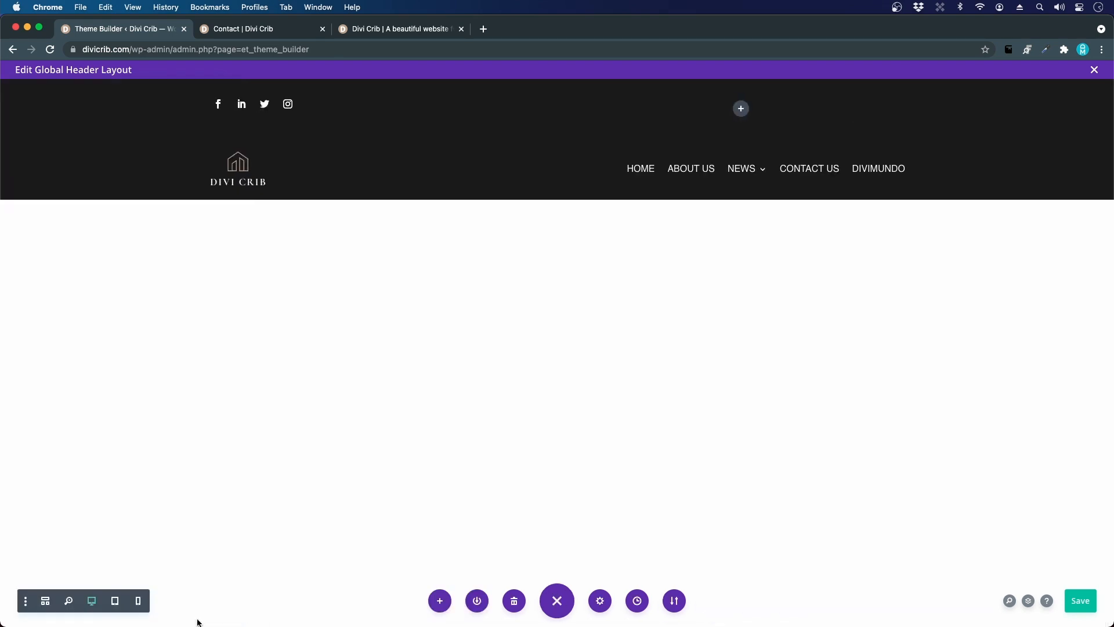
Set the top and bottom padding of the social icons row to 0px and save the row settings.
{"action": "mouse_move", "coordinate": [284, 120]}
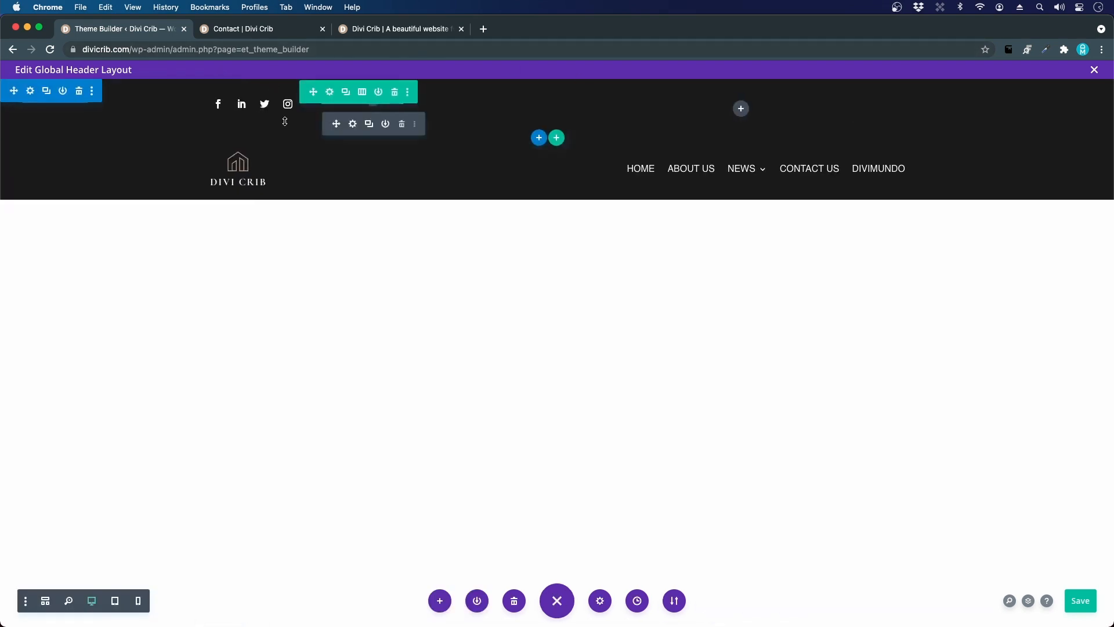
{"action": "left_click", "coordinate": [329, 94]}
{"action": "left_click", "coordinate": [85, 135]}
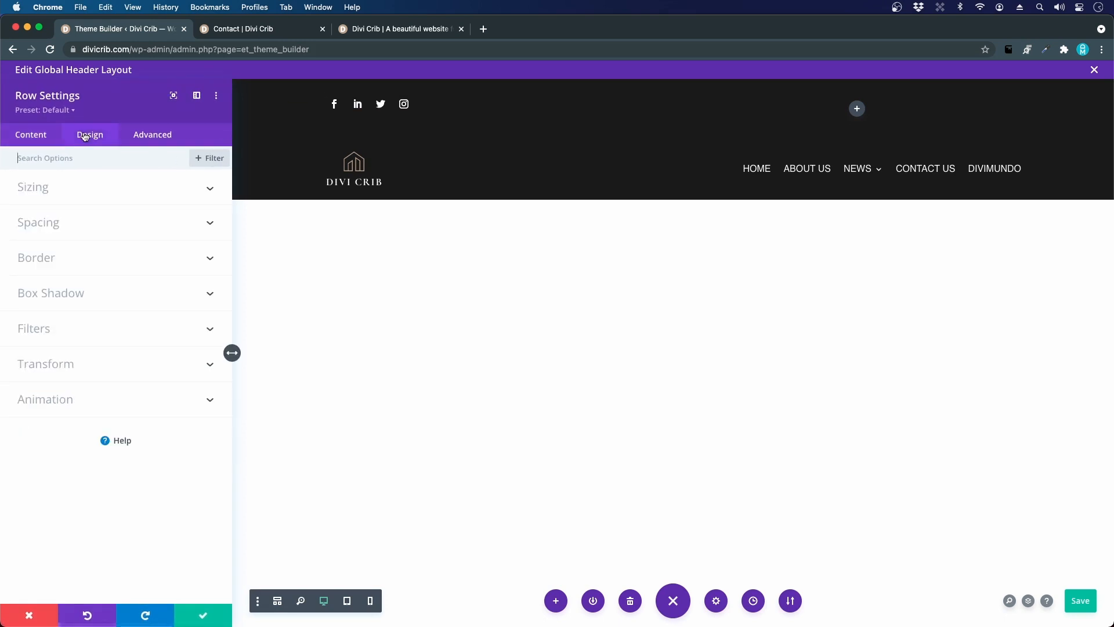
{"action": "left_click", "coordinate": [54, 221]}
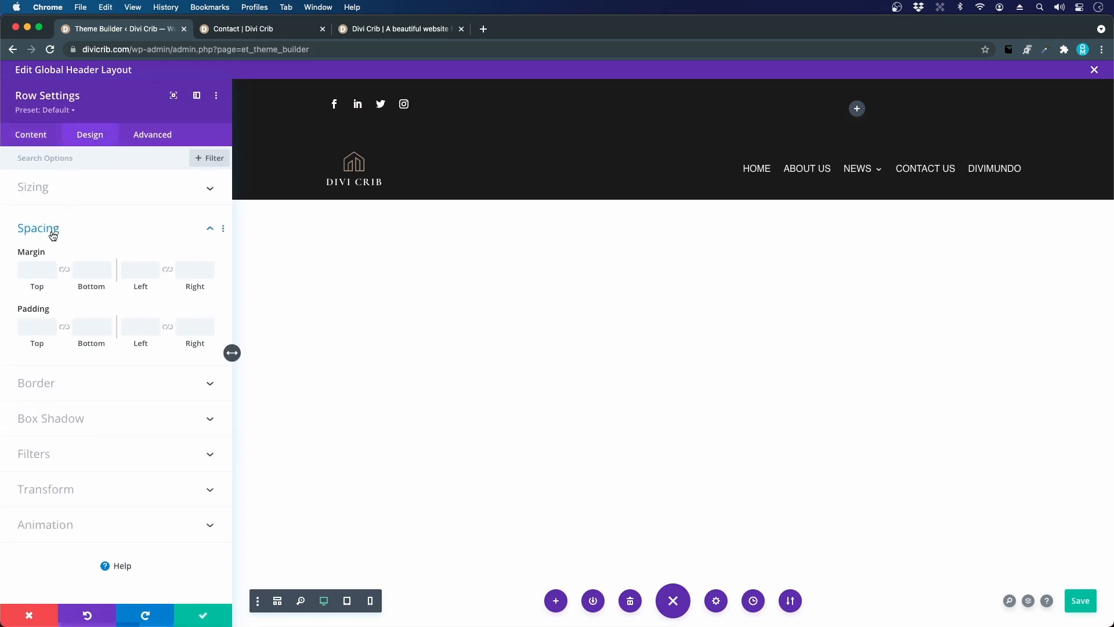
{"action": "left_click", "coordinate": [31, 327]}
{"action": "type", "text": "0"}
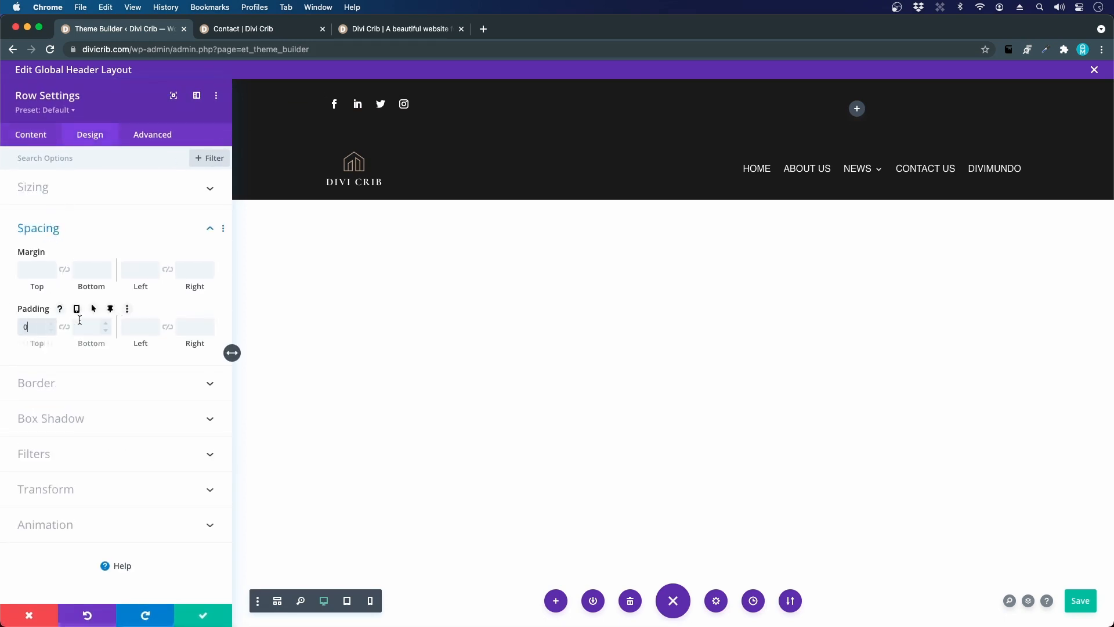
{"action": "key", "text": "Tab"}
{"action": "type", "text": "0"}
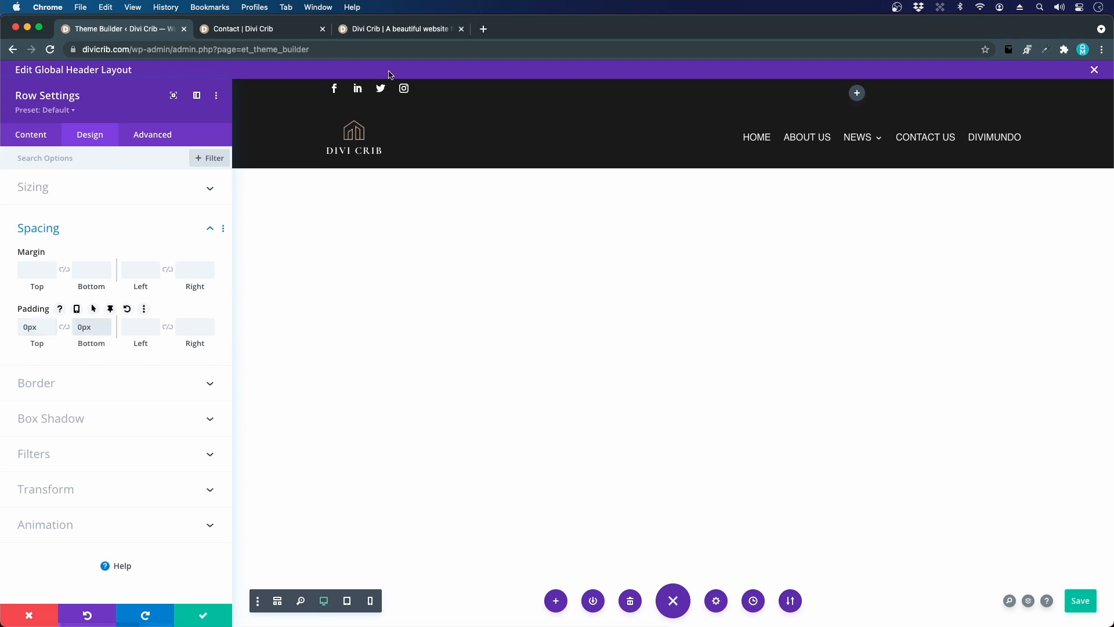
{"action": "left_click", "coordinate": [203, 618]}
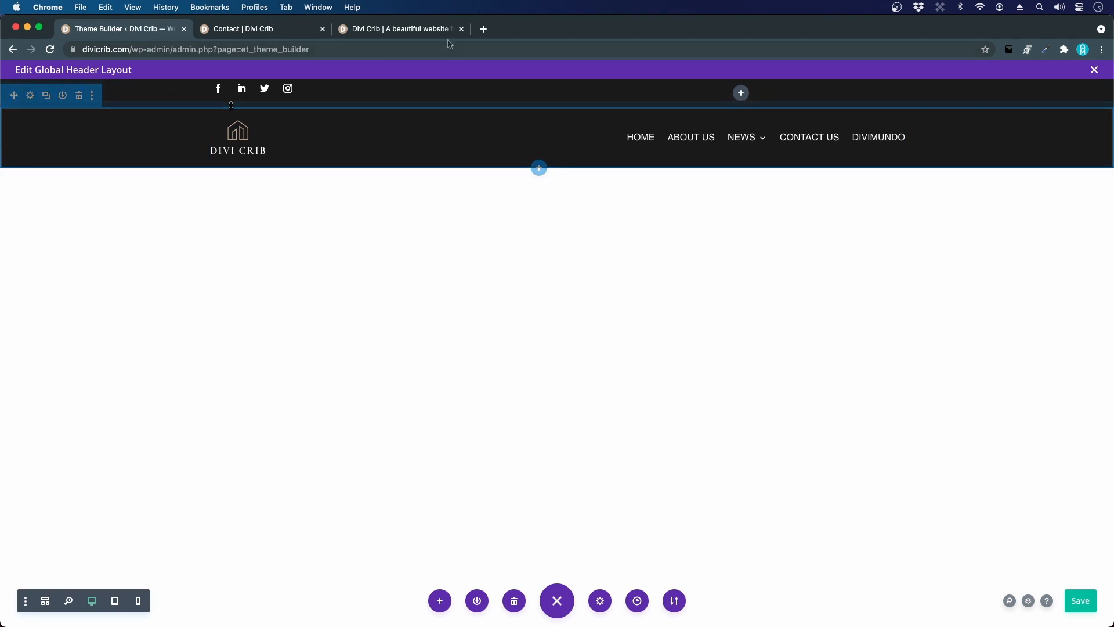
Check the top bar on the reference contact page and add a 2px solid bottom border to the social icons section.
{"action": "left_click", "coordinate": [408, 30]}
{"action": "left_click", "coordinate": [284, 32]}
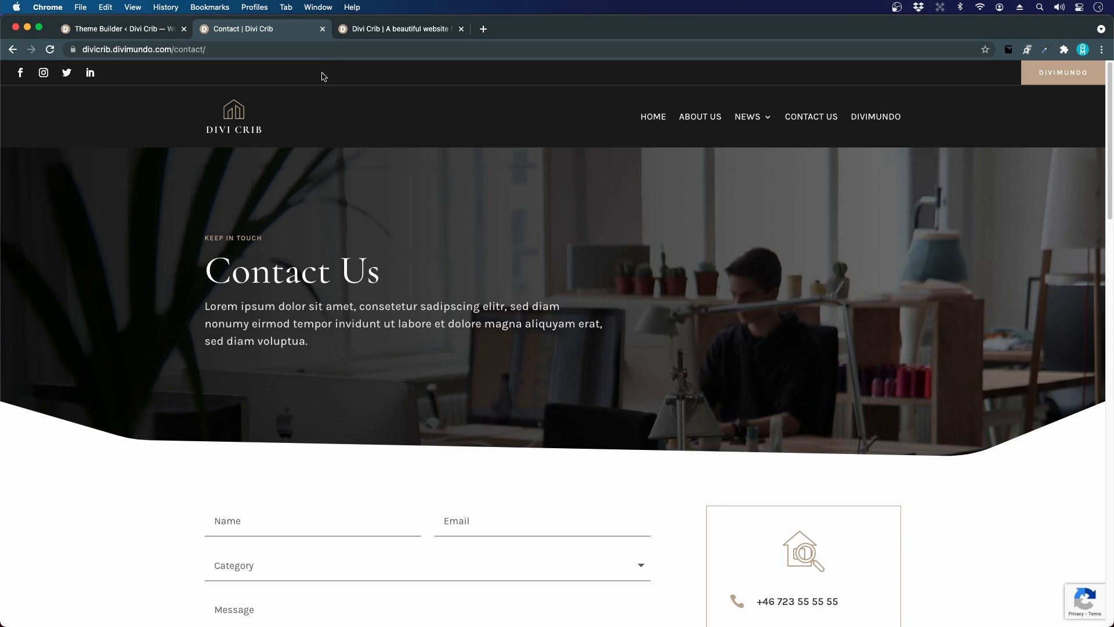
{"action": "left_click", "coordinate": [138, 31]}
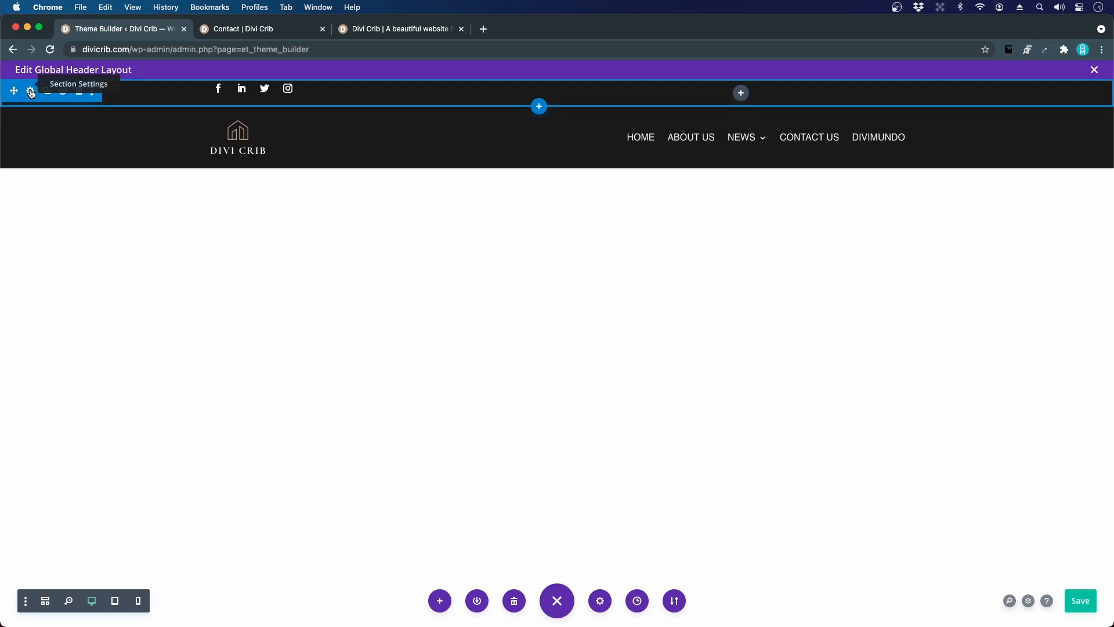
{"action": "left_click", "coordinate": [32, 91]}
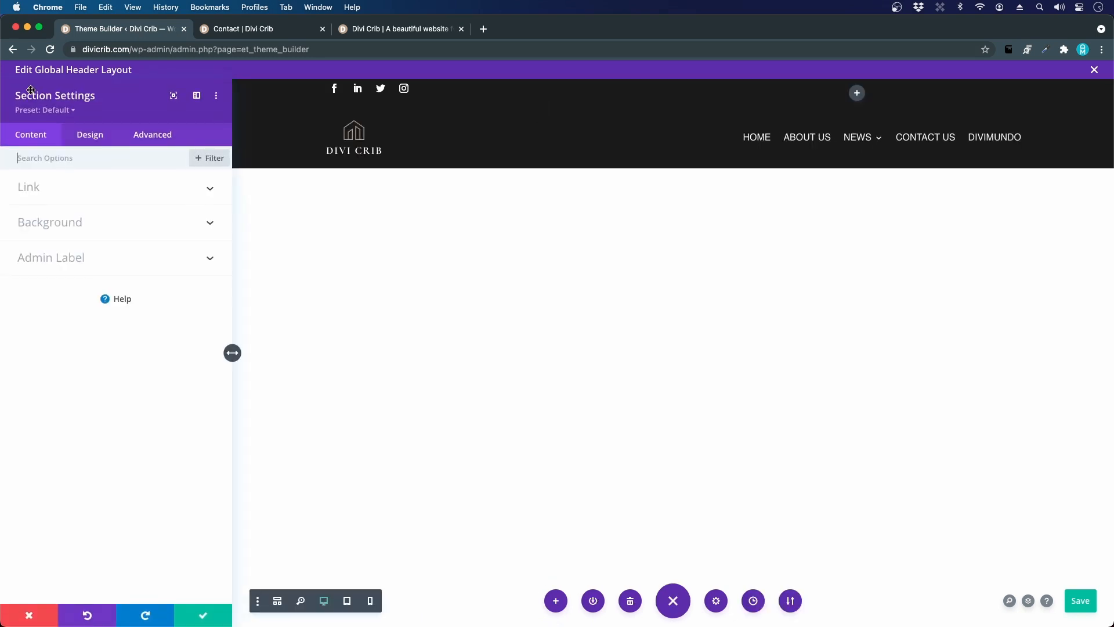
{"action": "left_click", "coordinate": [90, 138]}
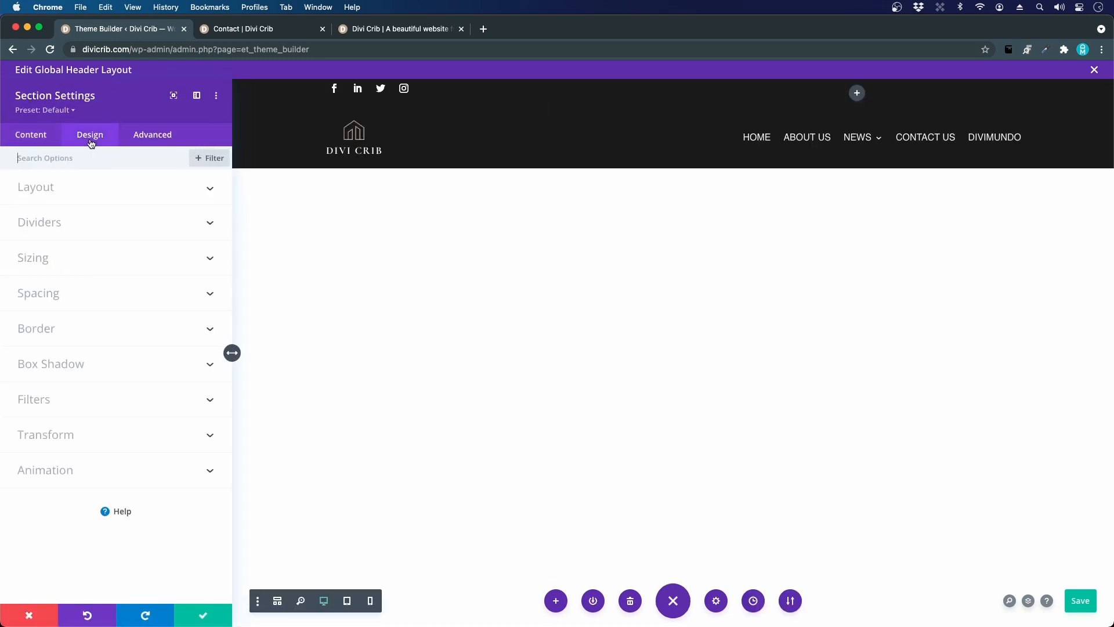
{"action": "left_click", "coordinate": [37, 329]}
{"action": "scroll", "coordinate": [57, 301], "scroll_direction": "down", "scroll_amount": 1}
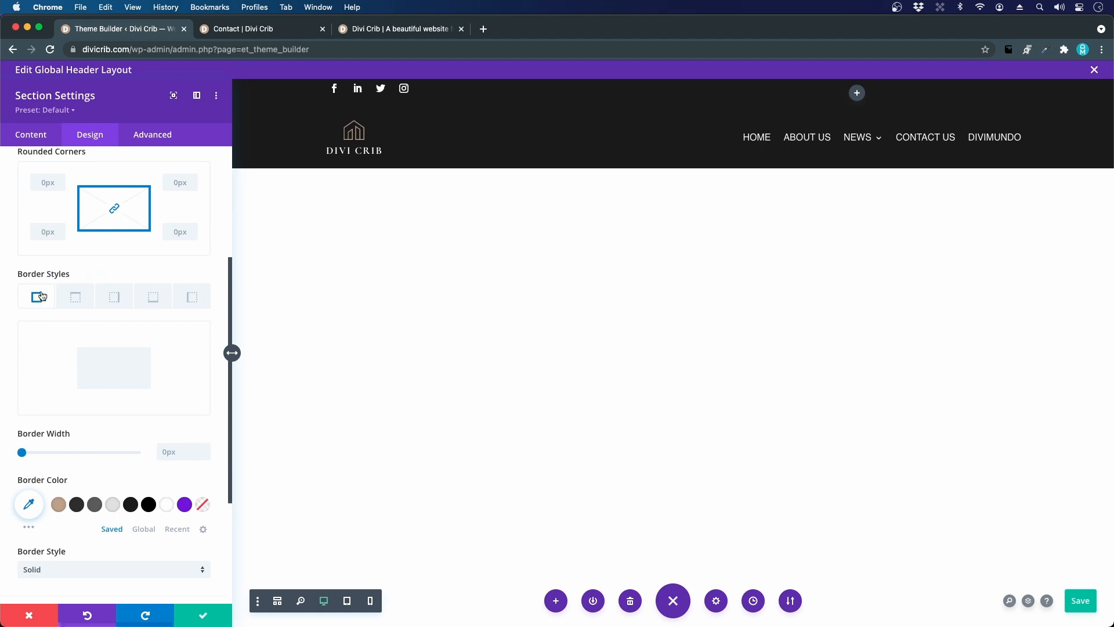
{"action": "mouse_move", "coordinate": [22, 452]}
{"action": "left_mouse_down"}
{"action": "mouse_move", "coordinate": [100, 467]}
{"action": "mouse_move", "coordinate": [4, 459]}
{"action": "left_mouse_up"}
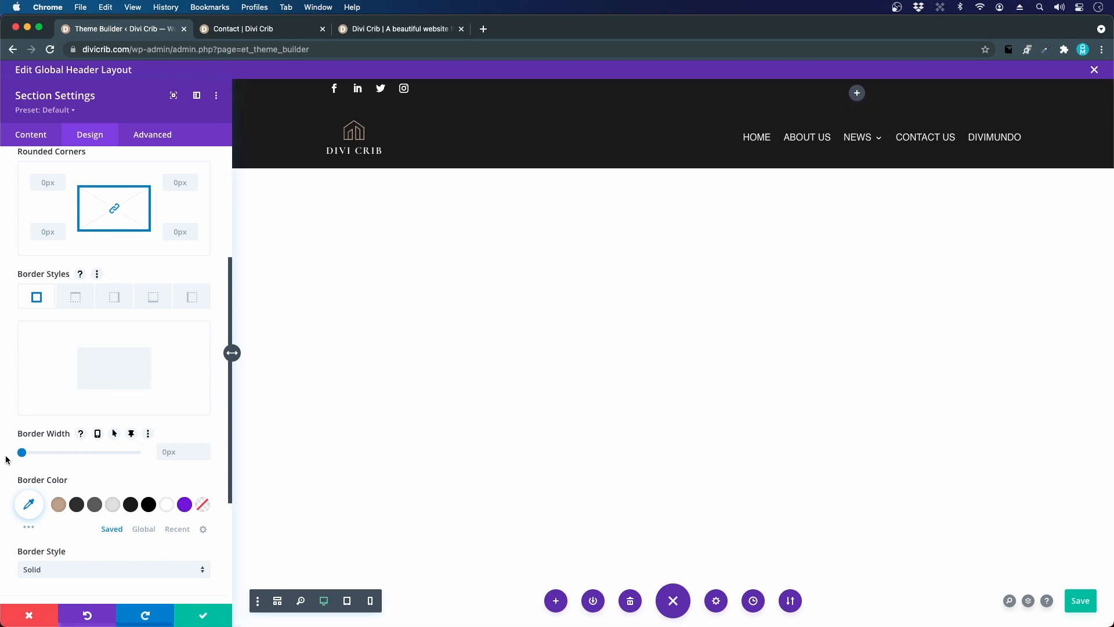
{"action": "left_click", "coordinate": [154, 299]}
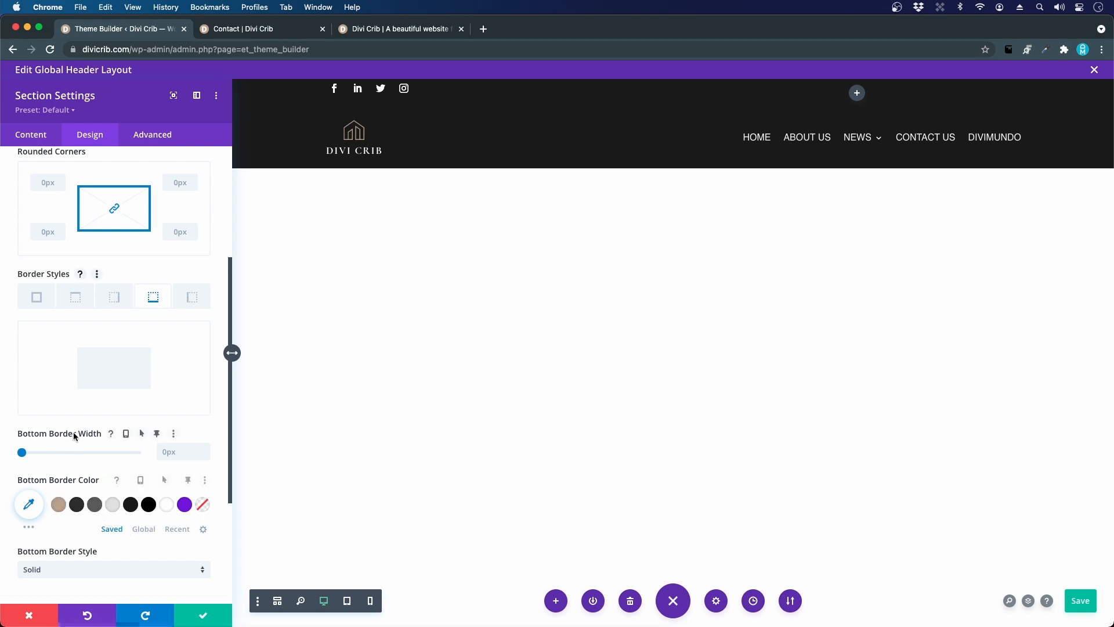
{"action": "left_click", "coordinate": [25, 452]}
{"action": "left_click_drag", "start_coordinate": [25, 454], "coordinate": [26, 455]}
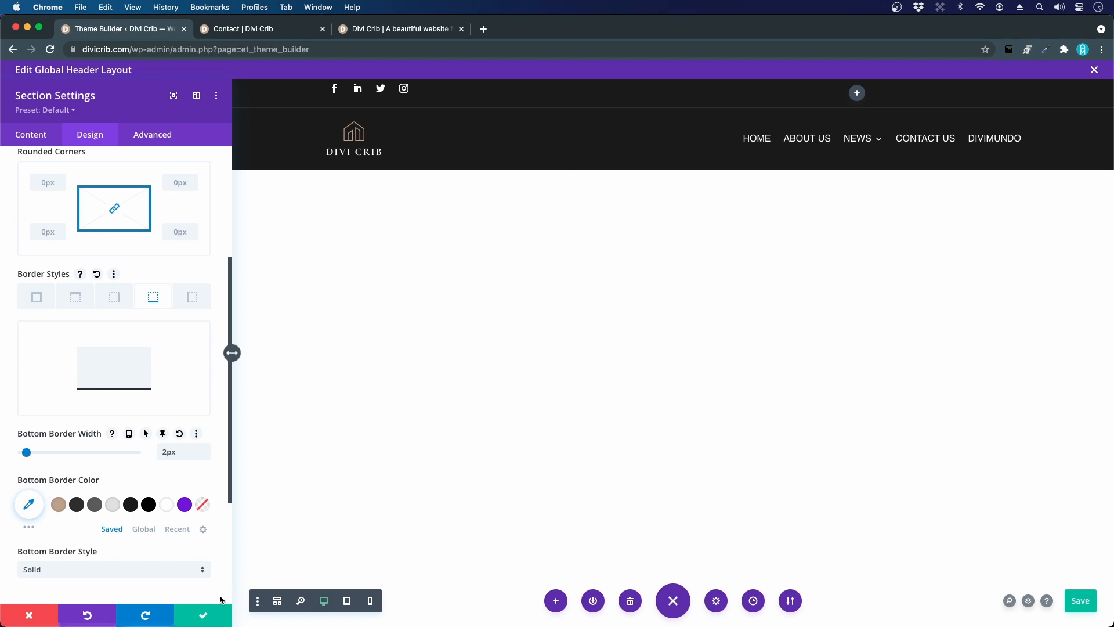
{"action": "left_click", "coordinate": [218, 615]}
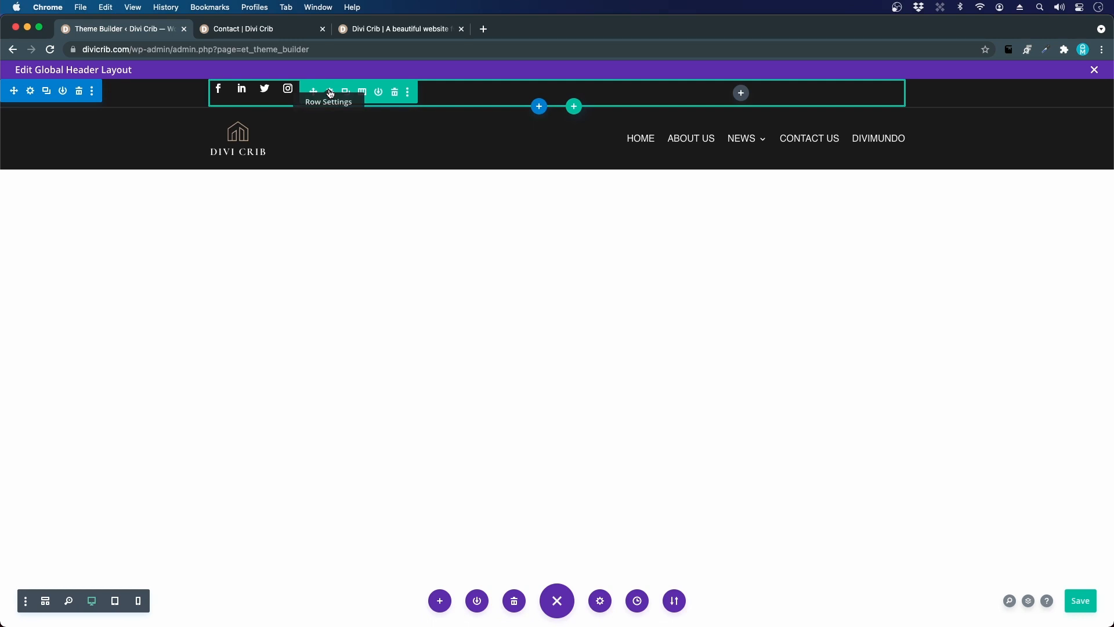
Compare with the reference page and set both the width and max width of the social icons row to 100%.
{"action": "left_click", "coordinate": [330, 93]}
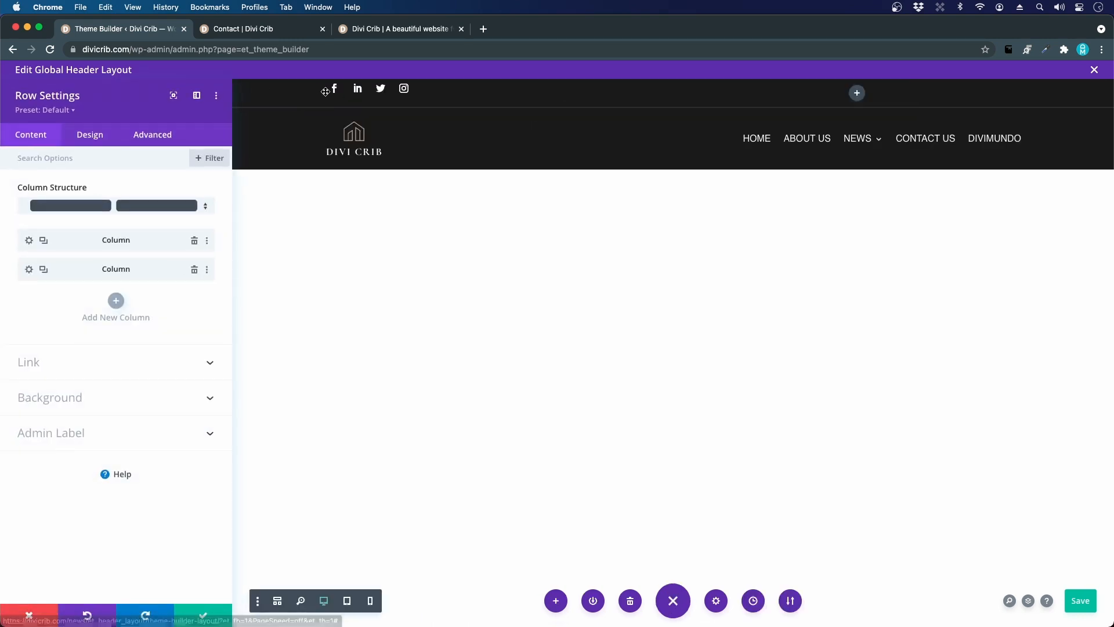
{"action": "left_click", "coordinate": [351, 30]}
{"action": "left_click", "coordinate": [265, 33]}
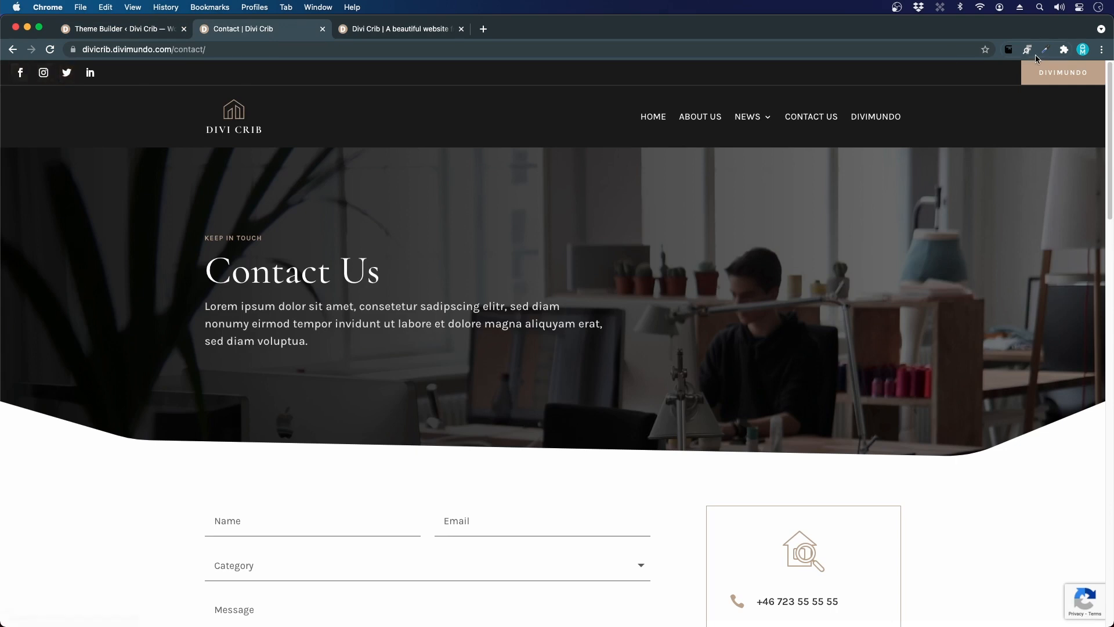
{"action": "left_click", "coordinate": [152, 29]}
{"action": "left_click", "coordinate": [86, 139]}
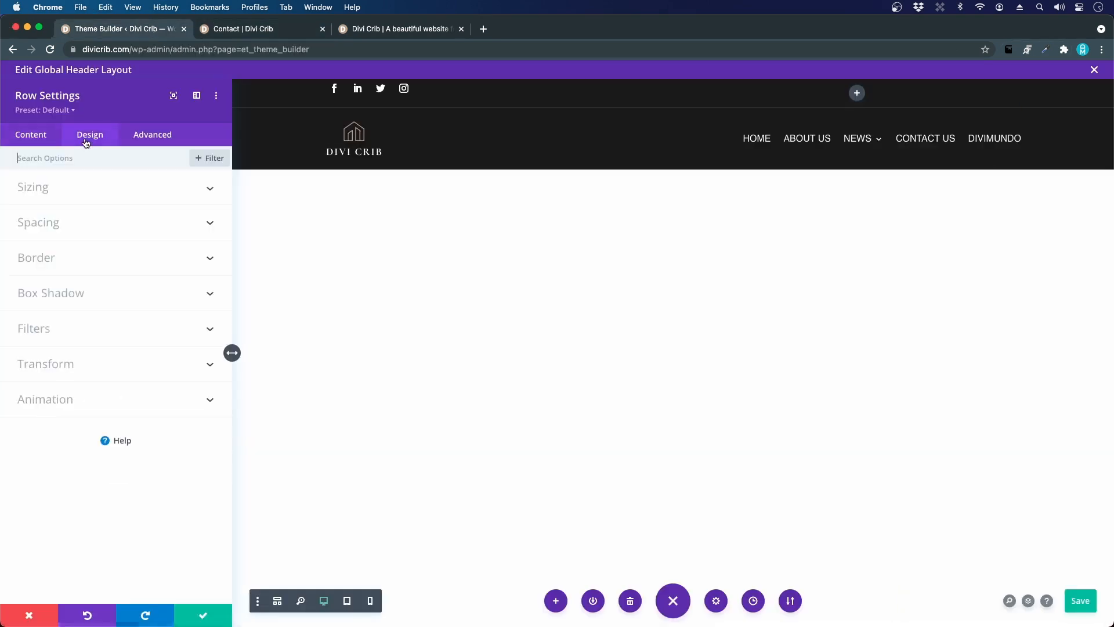
{"action": "left_click", "coordinate": [51, 190]}
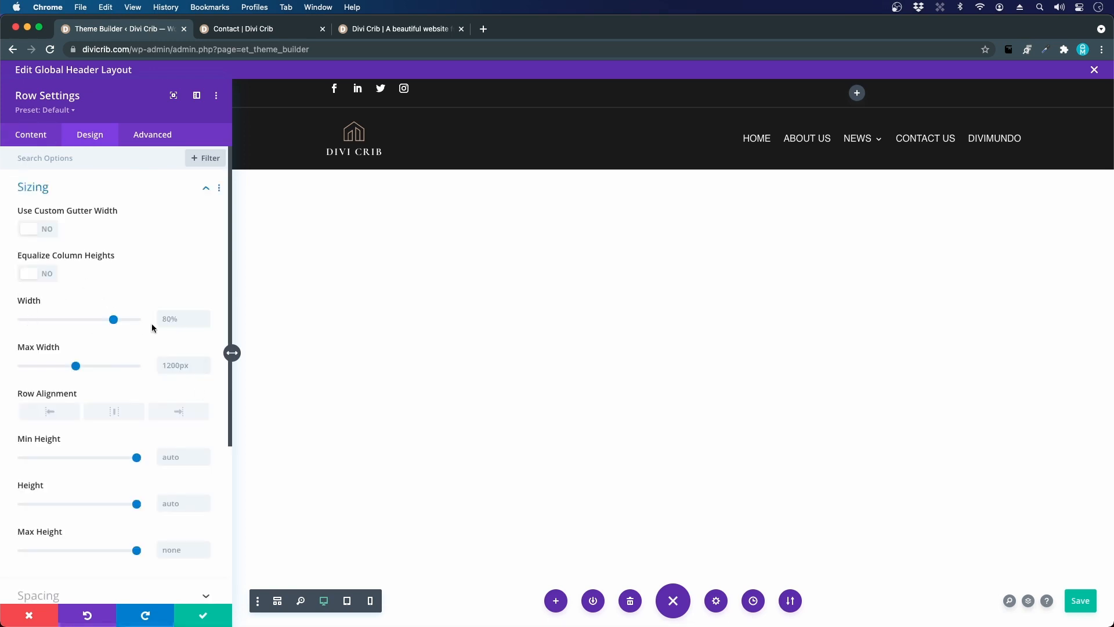
{"action": "left_click", "coordinate": [174, 320]}
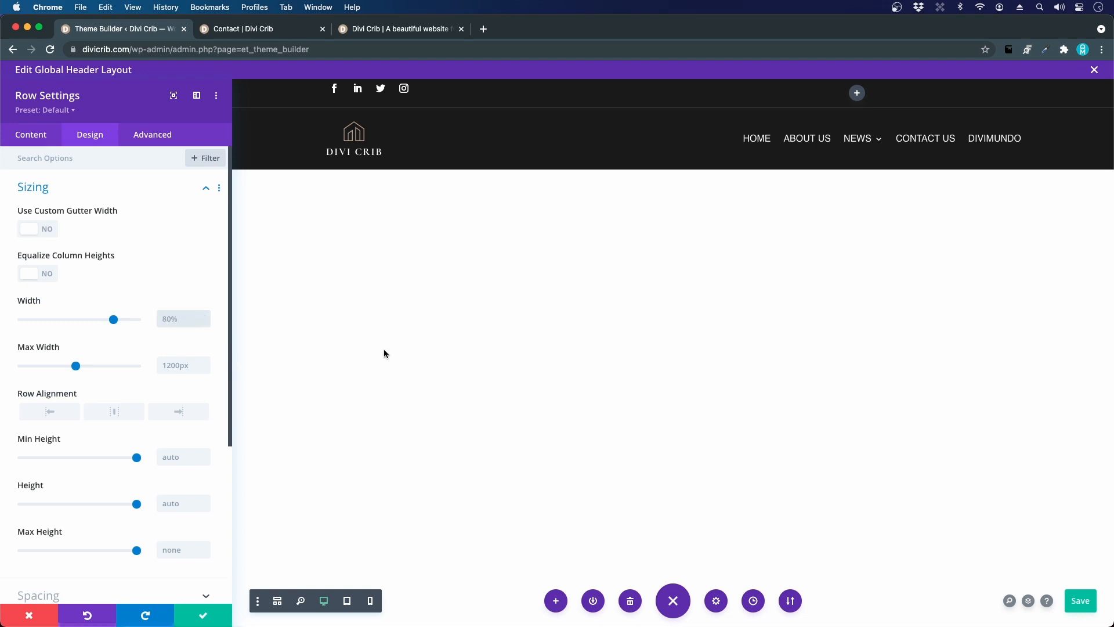
{"action": "type", "text": "100%"}
{"action": "left_click", "coordinate": [183, 366]}
{"action": "type", "text": "100%"}
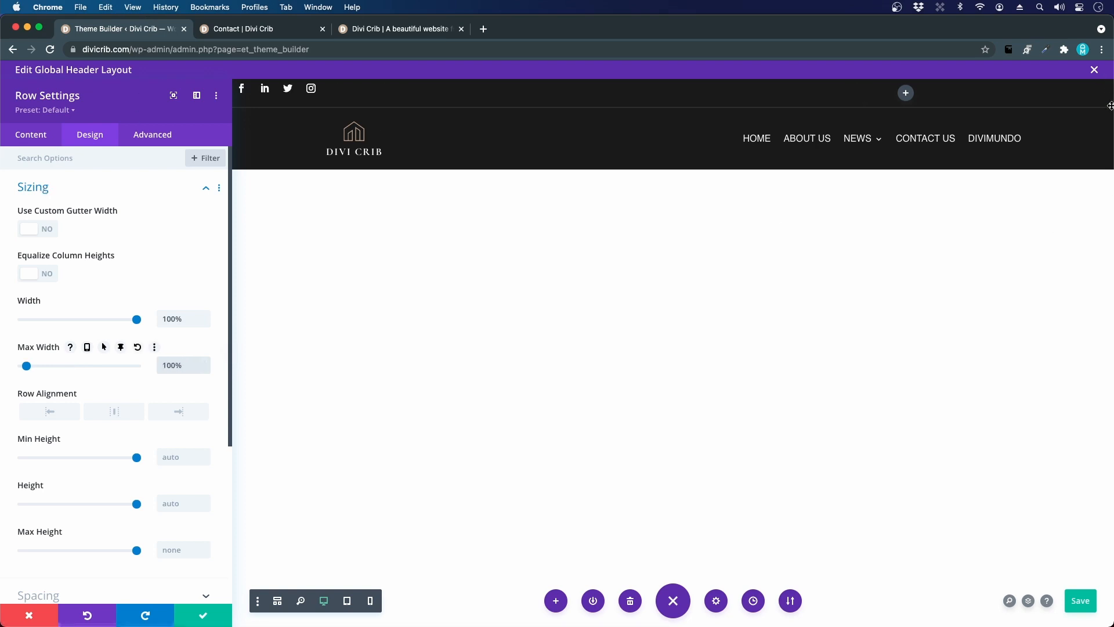
Undock the row settings to see the full header, set the row's left padding to 1% and save.
{"action": "left_click", "coordinate": [196, 95]}
{"action": "left_click_drag", "start_coordinate": [133, 102], "coordinate": [428, 293]}
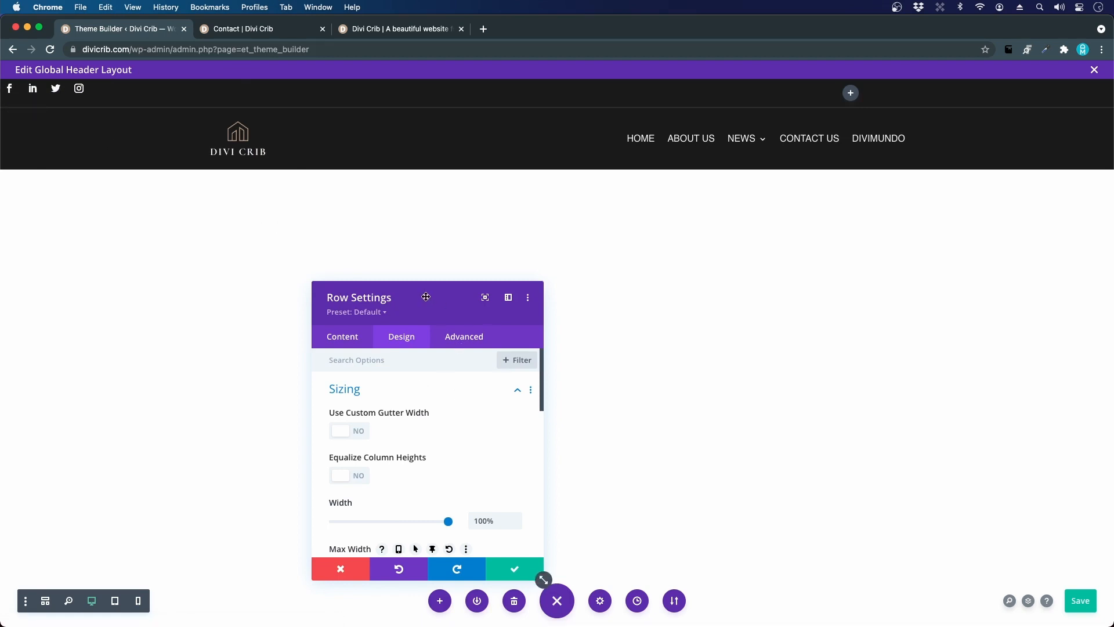
{"action": "left_click_drag", "start_coordinate": [418, 303], "coordinate": [583, 176]}
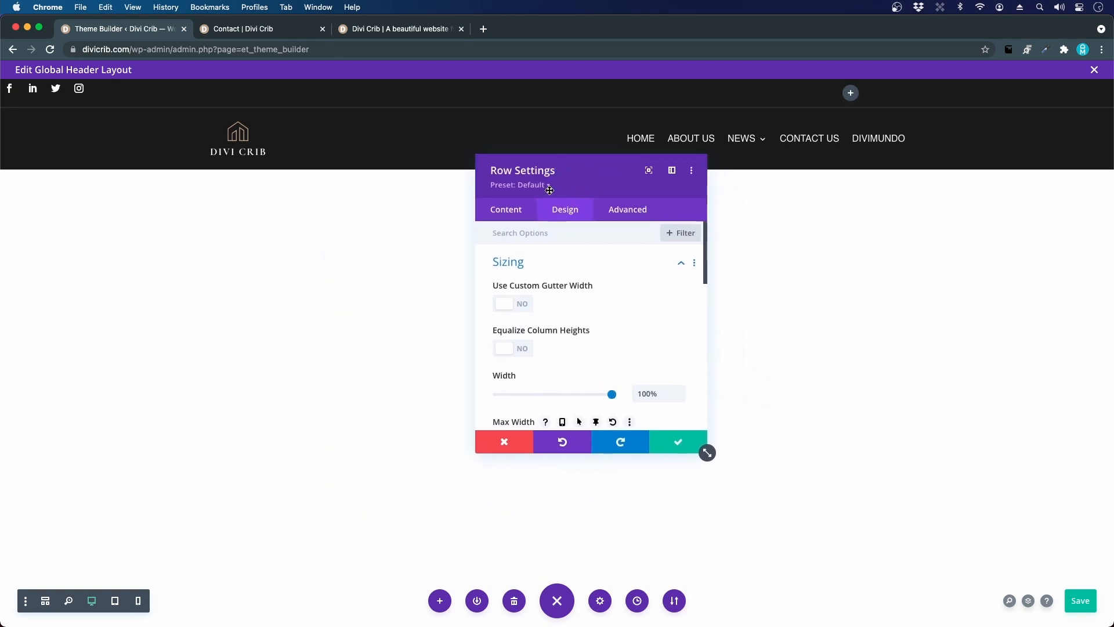
{"action": "left_click", "coordinate": [520, 263]}
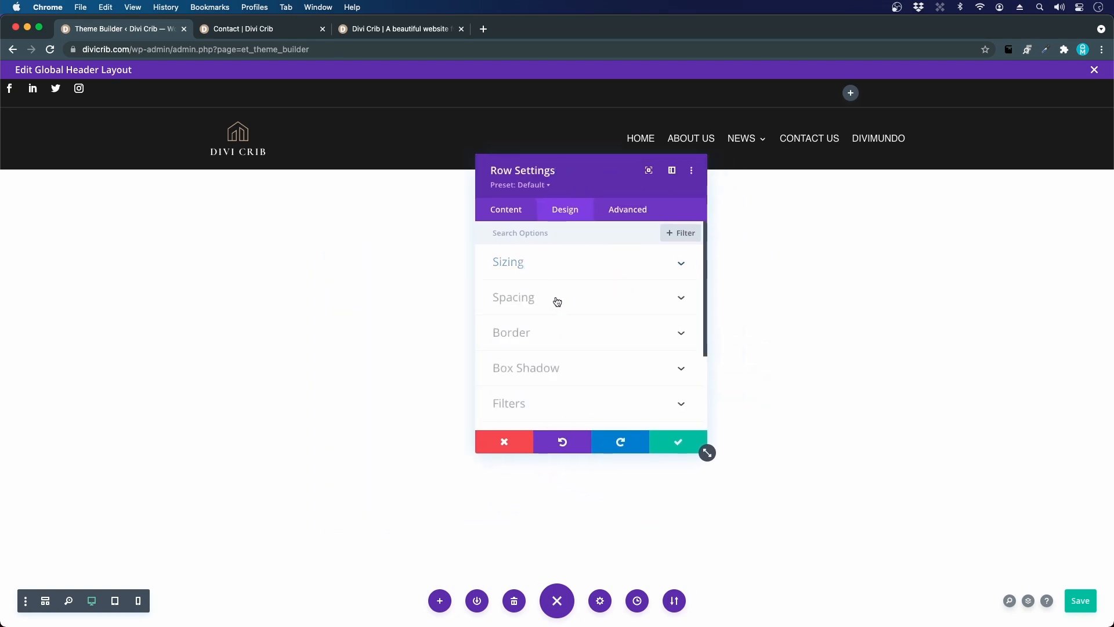
{"action": "left_click", "coordinate": [516, 298]}
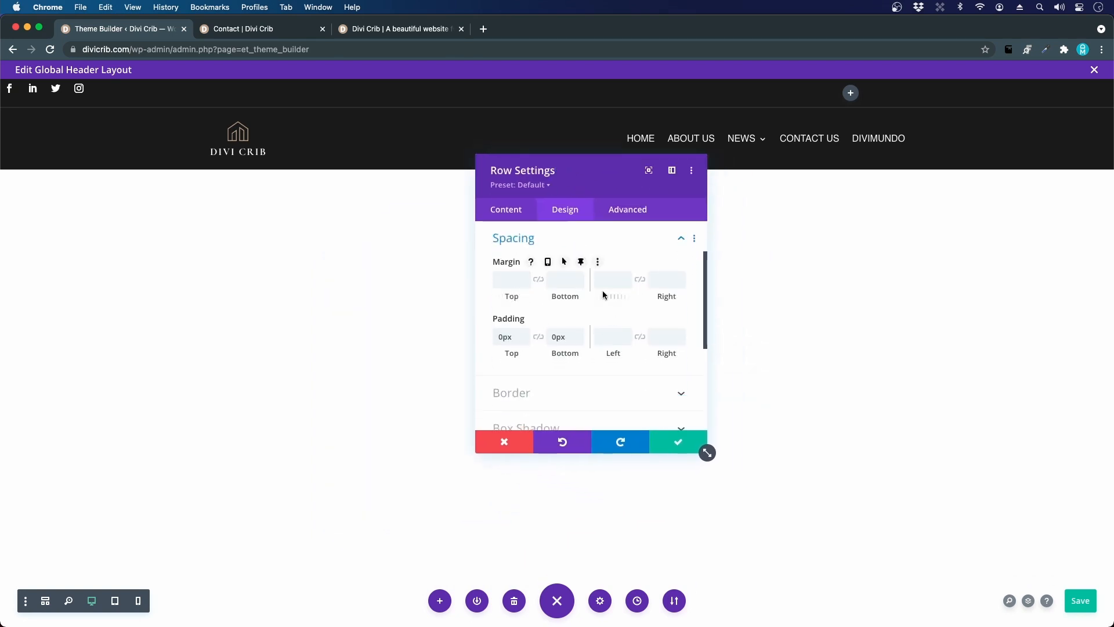
{"action": "left_click", "coordinate": [604, 336]}
{"action": "type", "text": "1"}
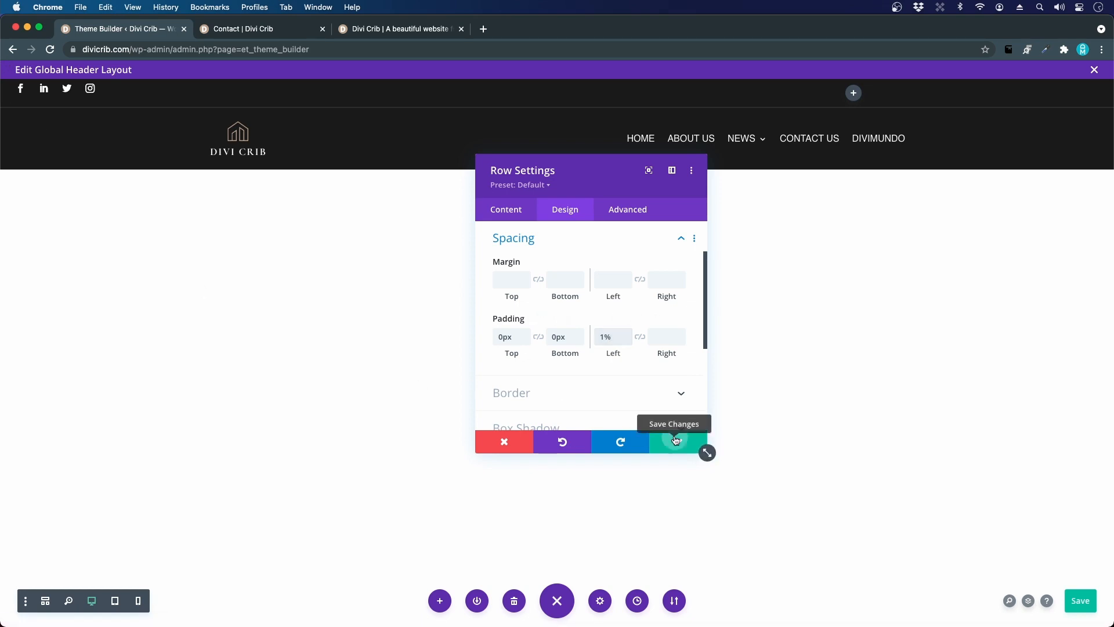
{"action": "left_click", "coordinate": [680, 435]}
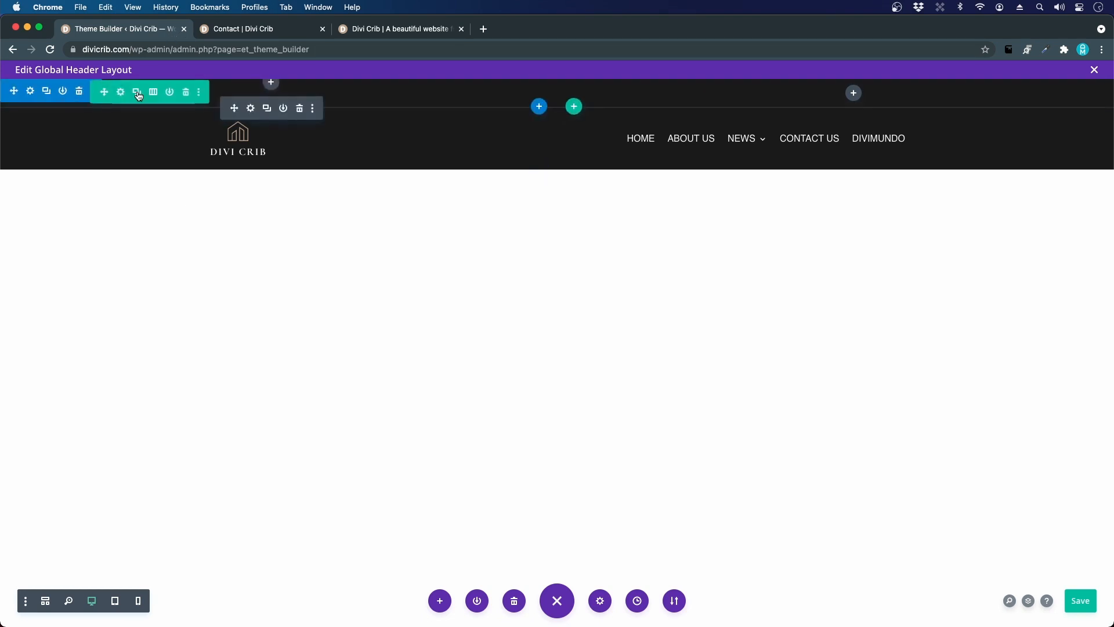
Set the builder's default interaction mode to Click Mode in the builder settings.
{"action": "left_click", "coordinate": [25, 601]}
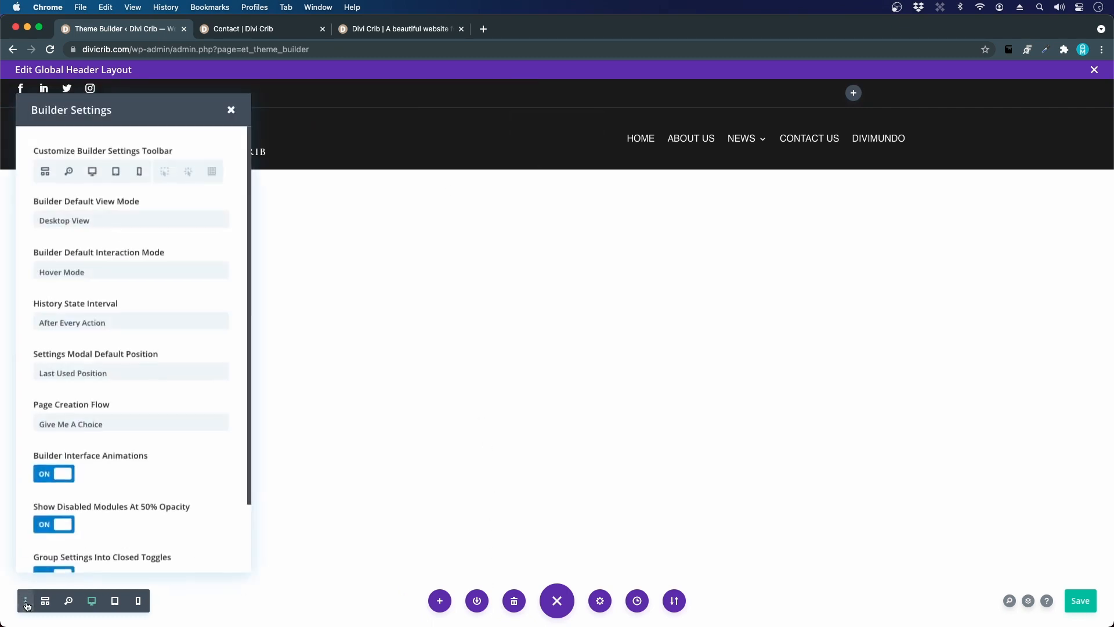
{"action": "left_click", "coordinate": [79, 270]}
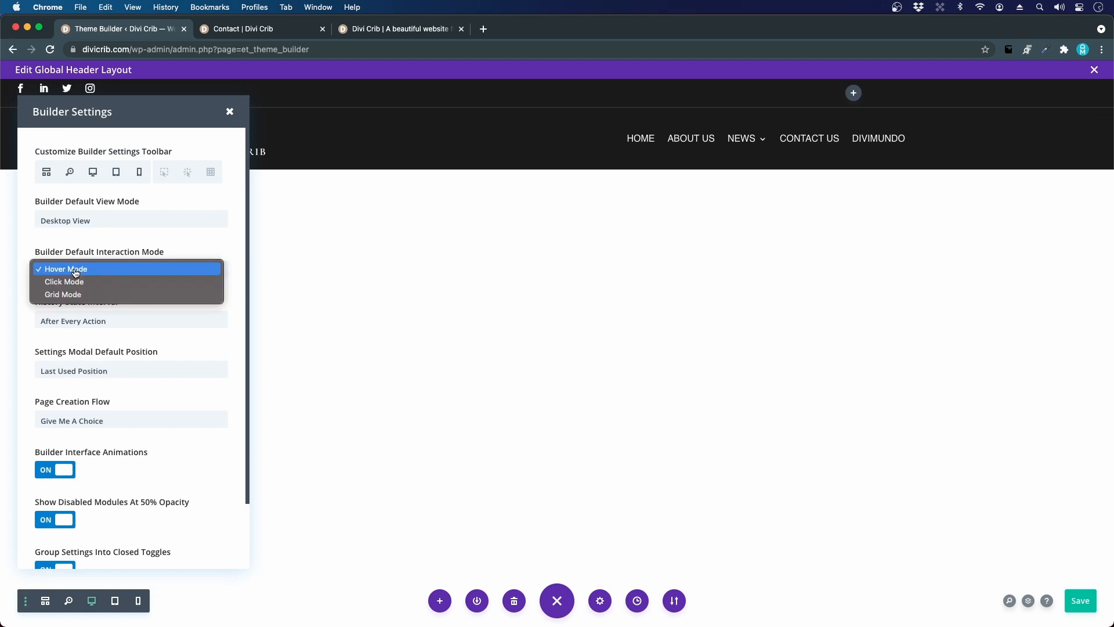
{"action": "left_click", "coordinate": [80, 281]}
{"action": "left_click", "coordinate": [230, 111]}
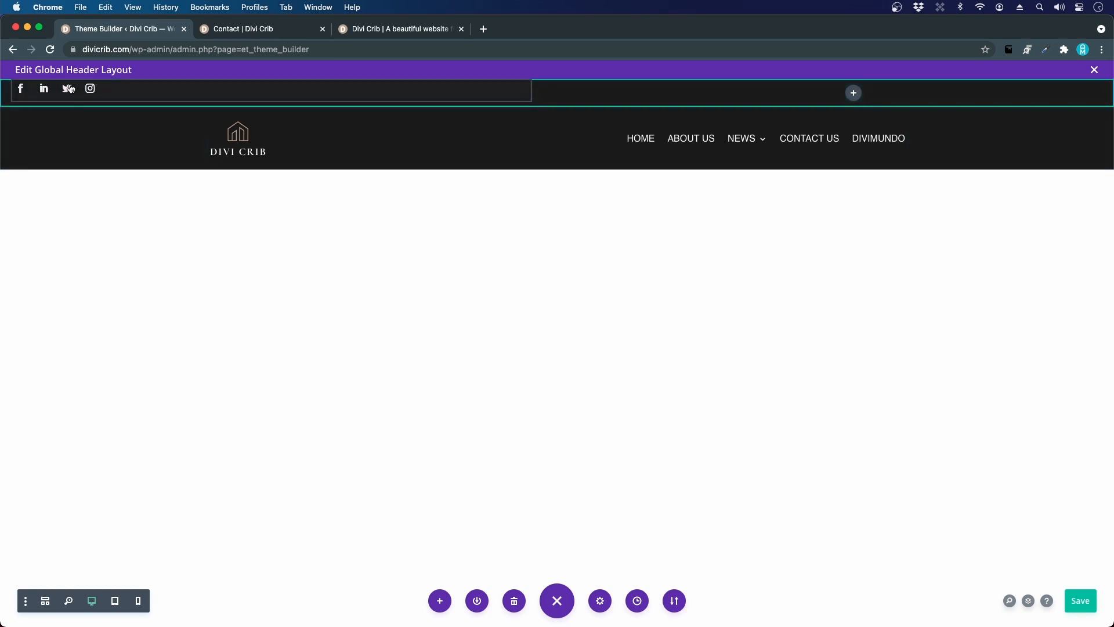
Open and close the Social Media Follow module's settings, and reopen them from the wireframe view.
{"action": "mouse_move", "coordinate": [109, 97]}
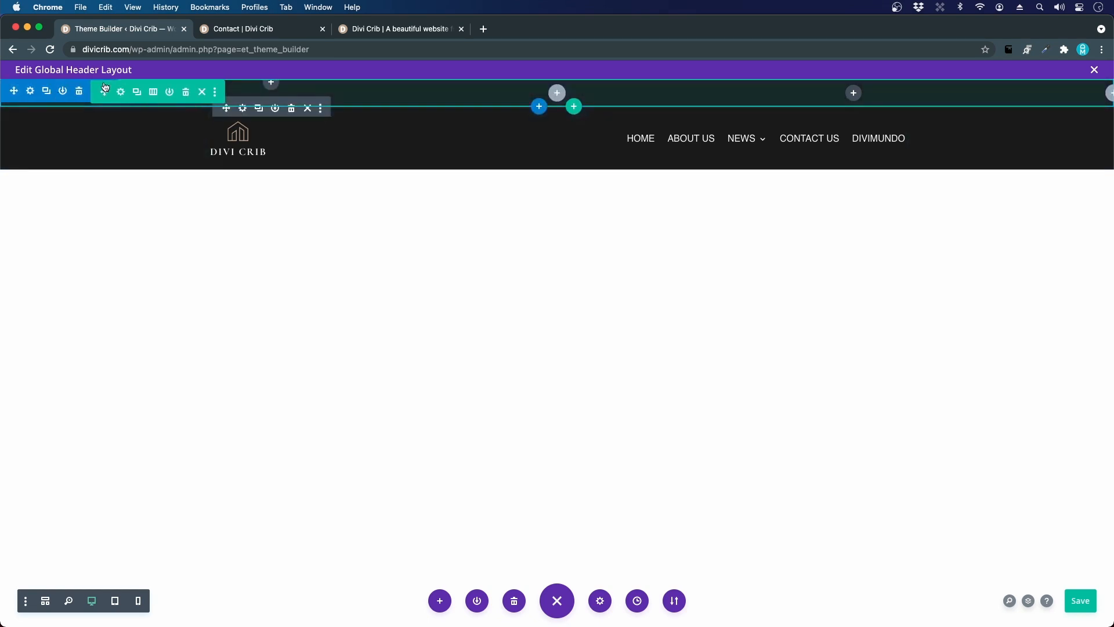
{"action": "left_click", "coordinate": [243, 108]}
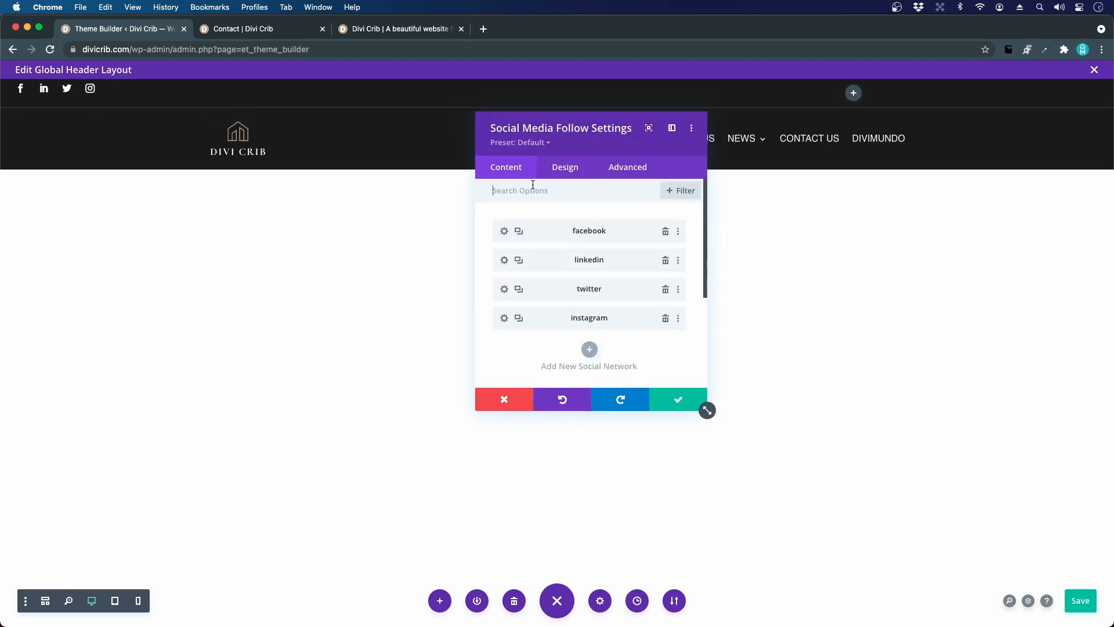
{"action": "left_click", "coordinate": [692, 405]}
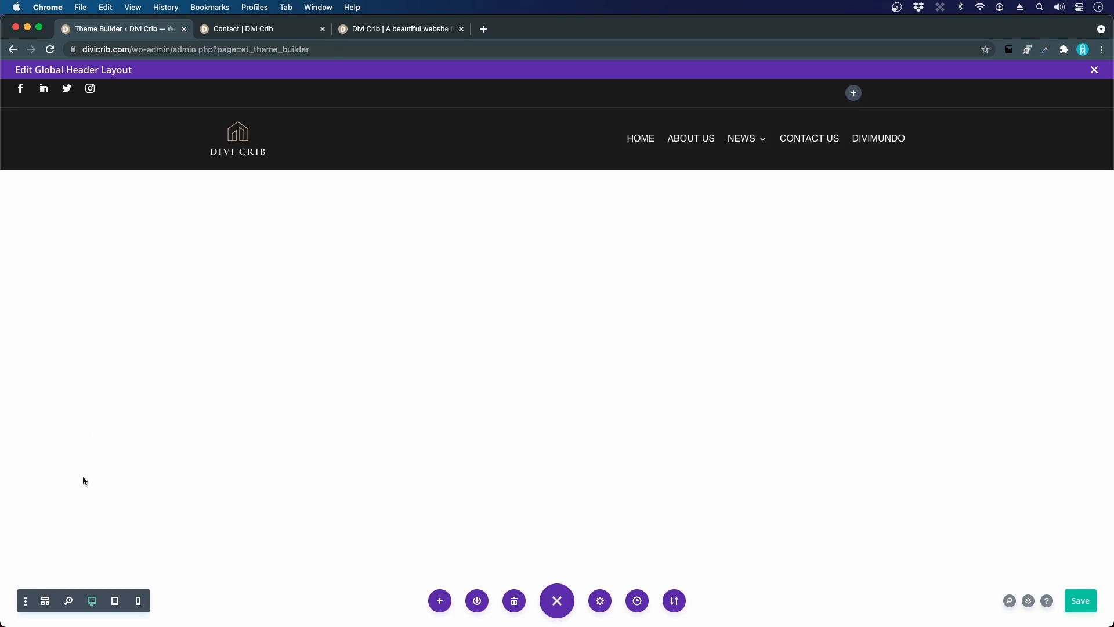
{"action": "left_click", "coordinate": [46, 602]}
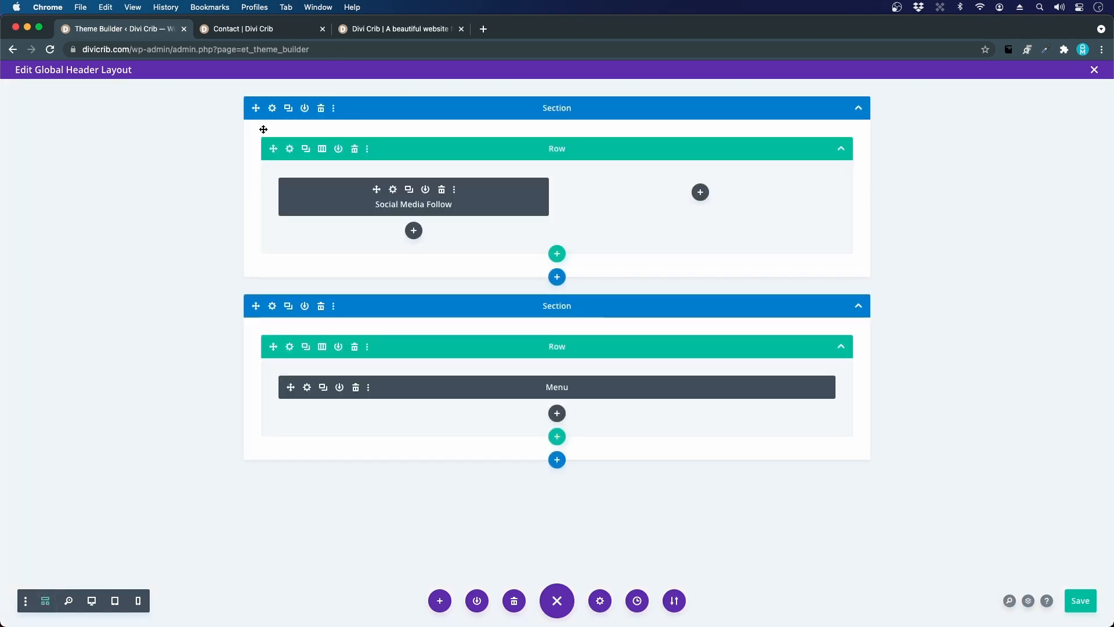
{"action": "left_click", "coordinate": [392, 190]}
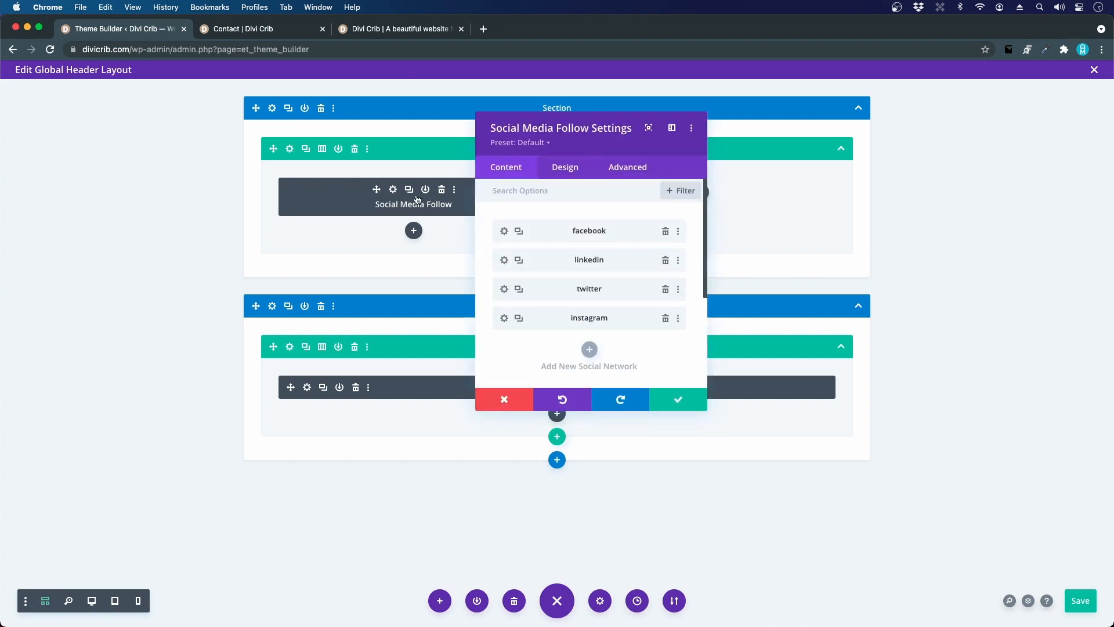
Return to desktop view, close the module settings, and open the Social Media Follow module's Transform options through the fully expanded Layers list.
{"action": "left_click", "coordinate": [92, 604]}
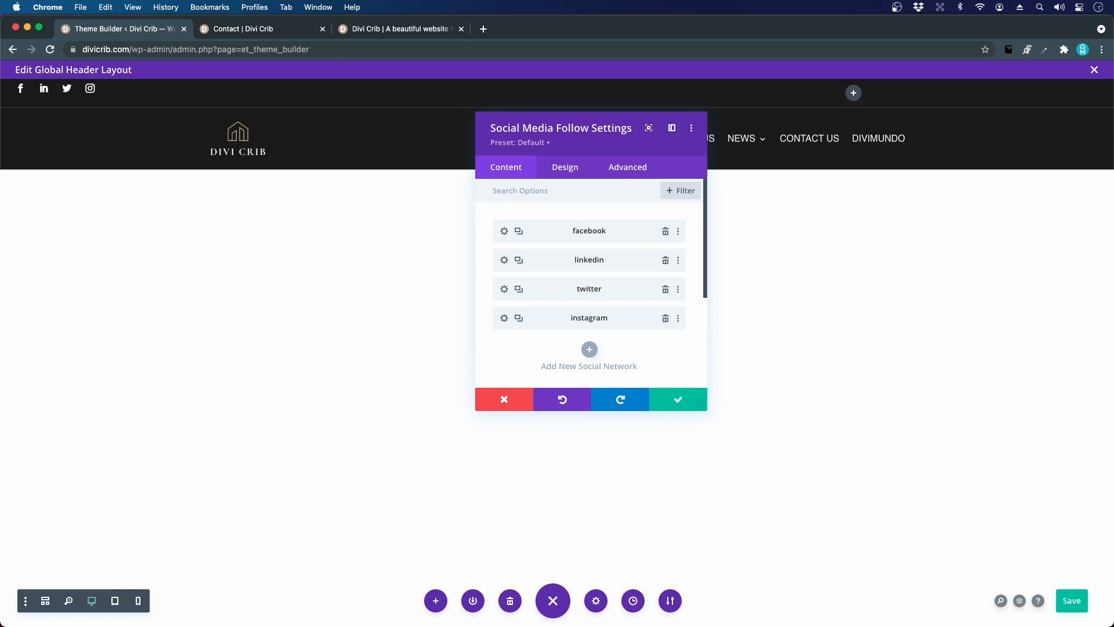
{"action": "left_click", "coordinate": [678, 399]}
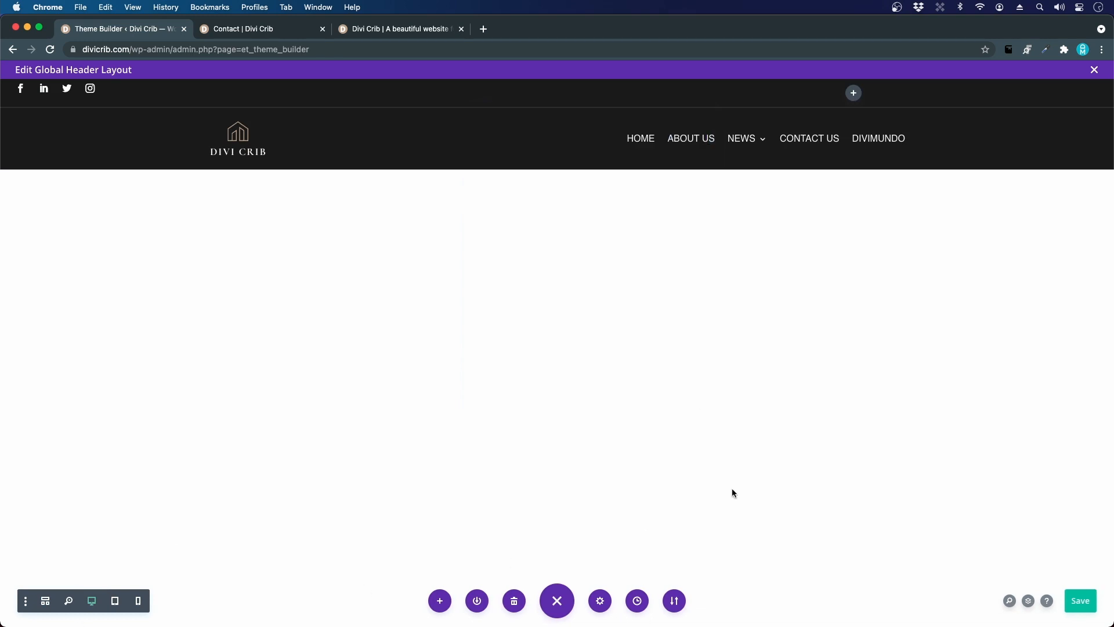
{"action": "left_click", "coordinate": [1029, 601]}
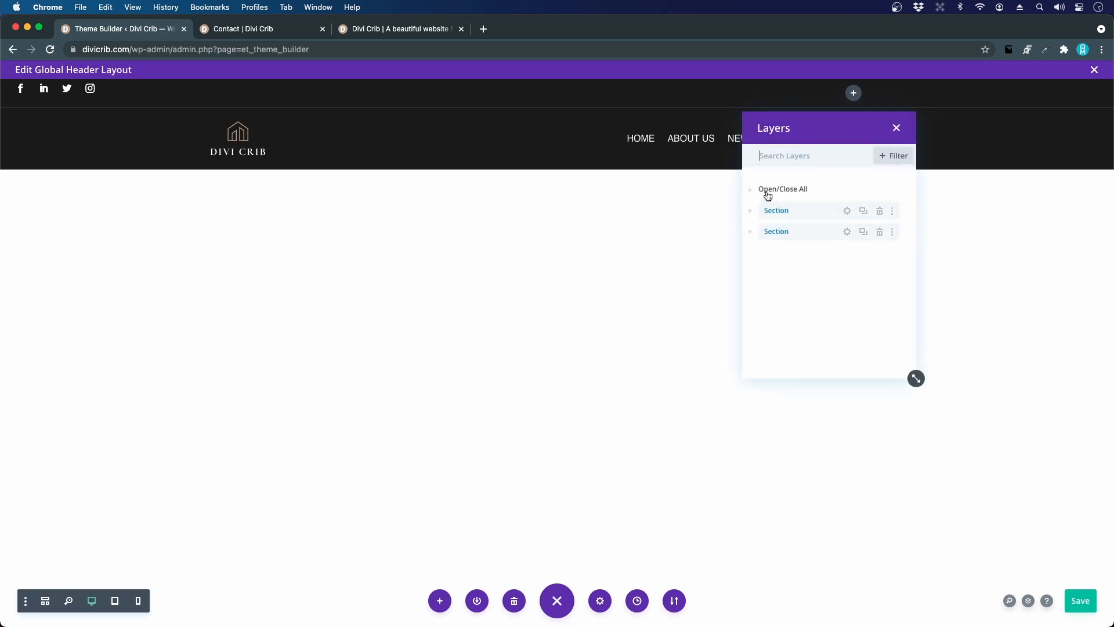
{"action": "left_click", "coordinate": [774, 190]}
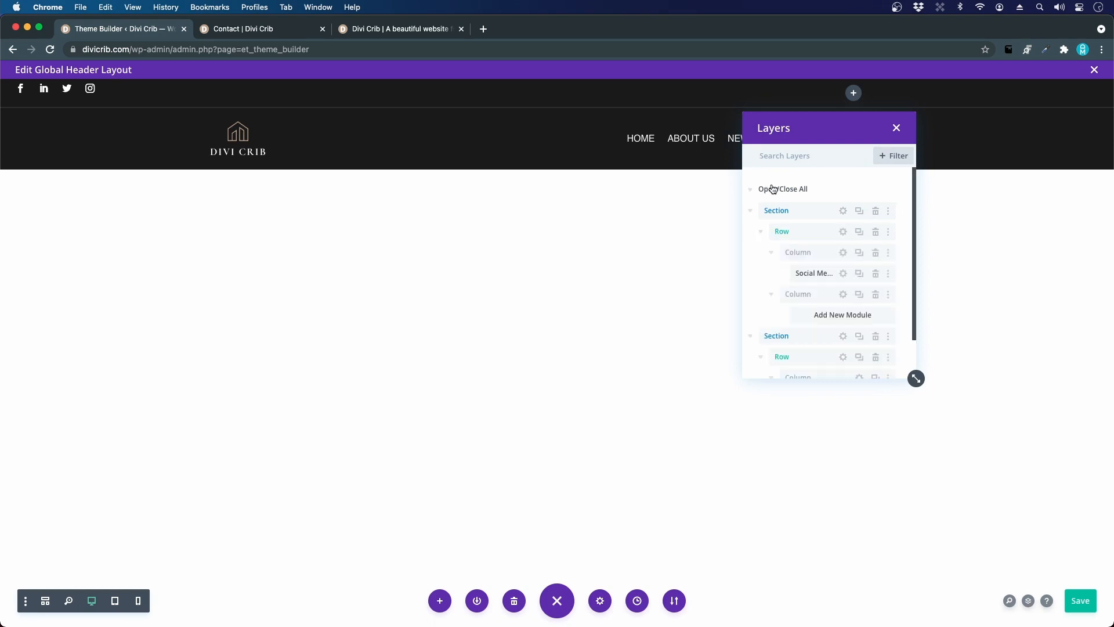
{"action": "left_click", "coordinate": [843, 274]}
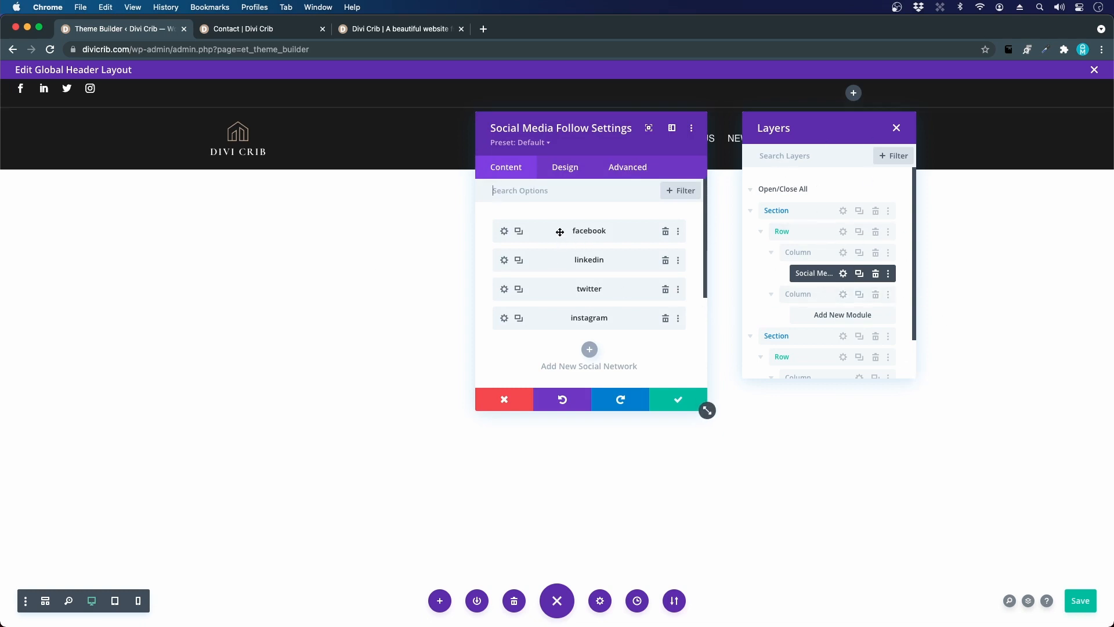
{"action": "left_click", "coordinate": [560, 169]}
{"action": "scroll", "coordinate": [604, 281], "scroll_direction": "down", "scroll_amount": 10}
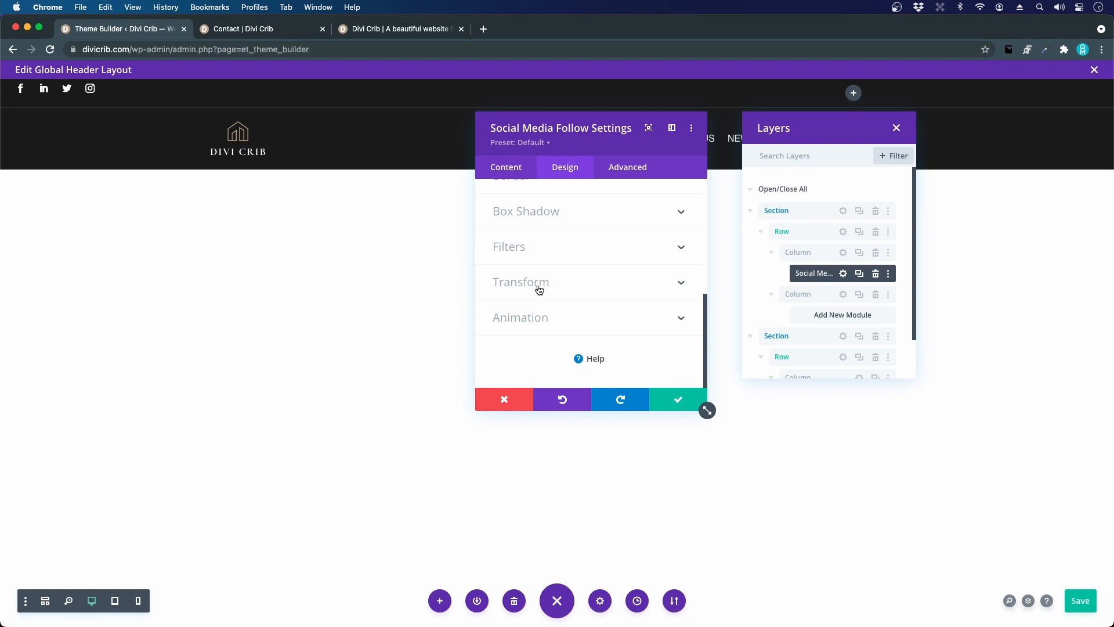
{"action": "left_click", "coordinate": [539, 283]}
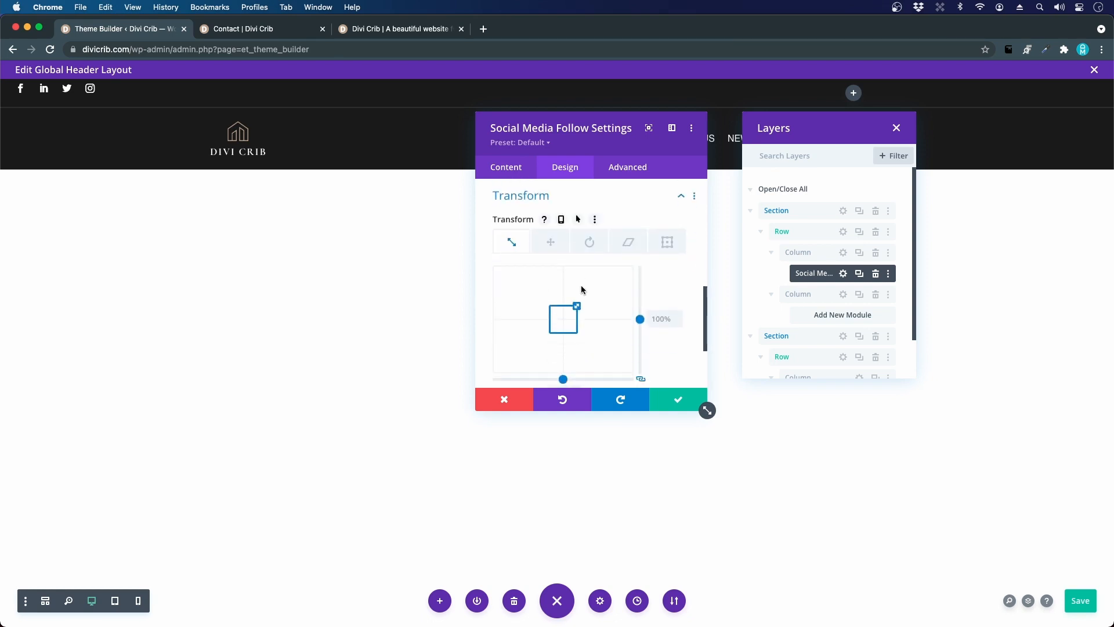
Try scaling the social icons module to 54% and rotating it, resetting each transform.
{"action": "mouse_move", "coordinate": [578, 306]}
{"action": "left_mouse_down"}
{"action": "mouse_move", "coordinate": [586, 295]}
{"action": "mouse_move", "coordinate": [572, 312]}
{"action": "left_mouse_up"}
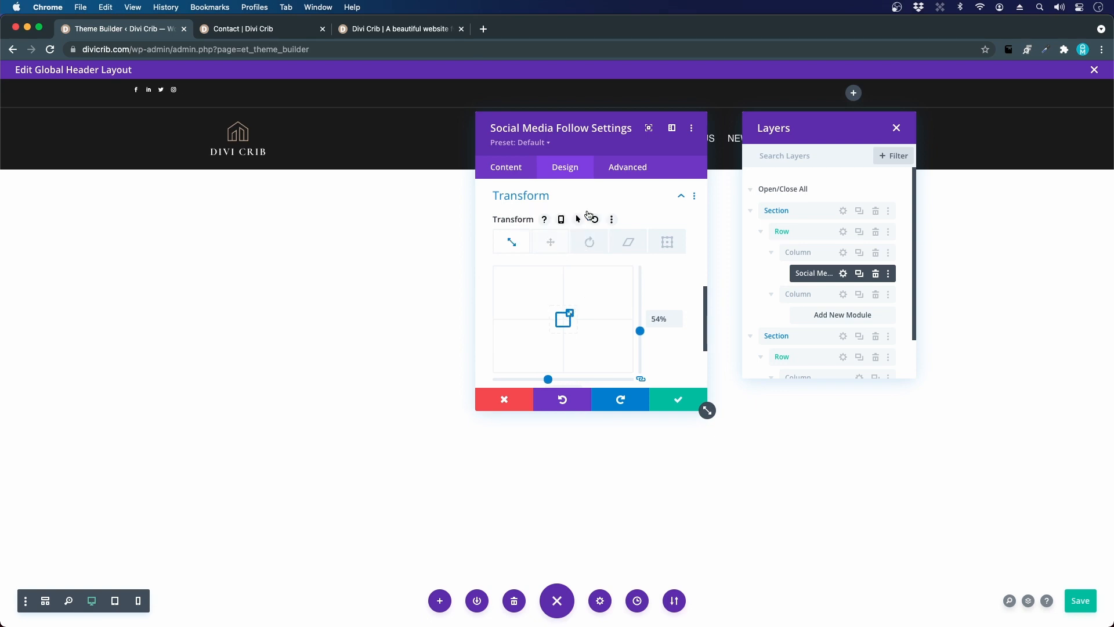
{"action": "left_click", "coordinate": [594, 219]}
{"action": "left_click", "coordinate": [590, 242]}
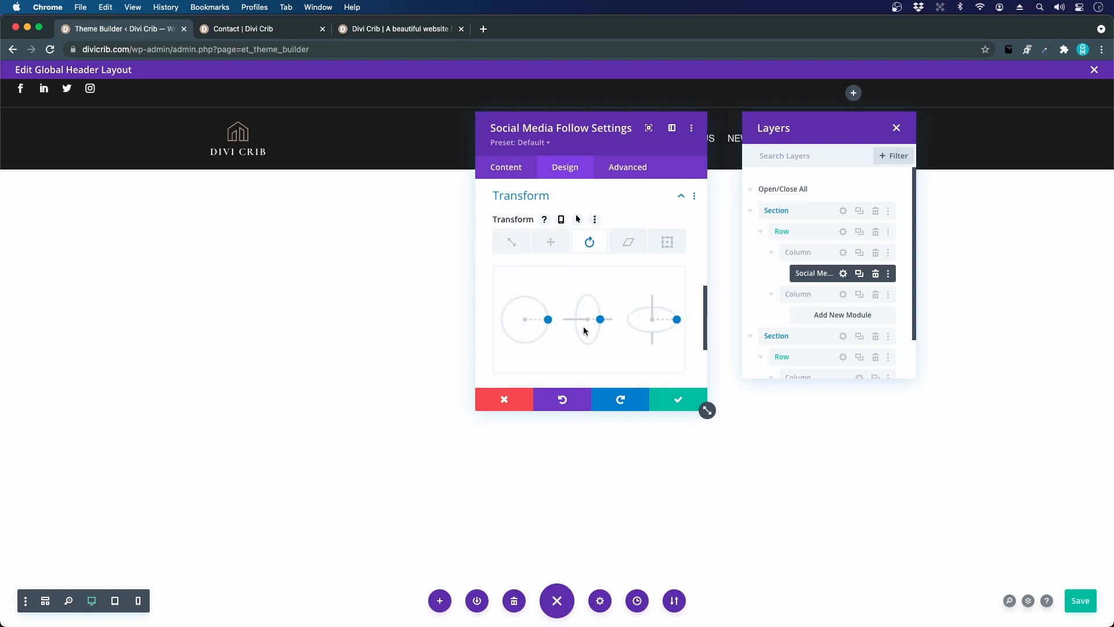
{"action": "left_click_drag", "start_coordinate": [550, 323], "coordinate": [608, 291]}
{"action": "left_click", "coordinate": [595, 221]}
Unlink the Transform Translate axes, offset the social icons 5px vertically with 0px horizontally, and save the module settings.
{"action": "left_click", "coordinate": [550, 241]}
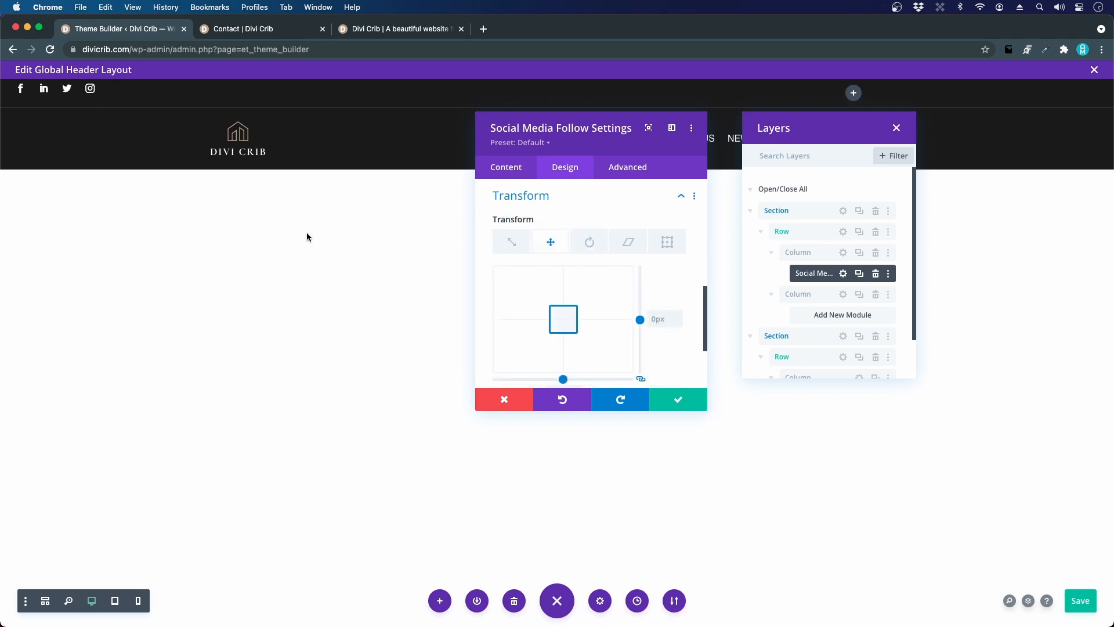
{"action": "scroll", "coordinate": [655, 362], "scroll_direction": "down", "scroll_amount": 1}
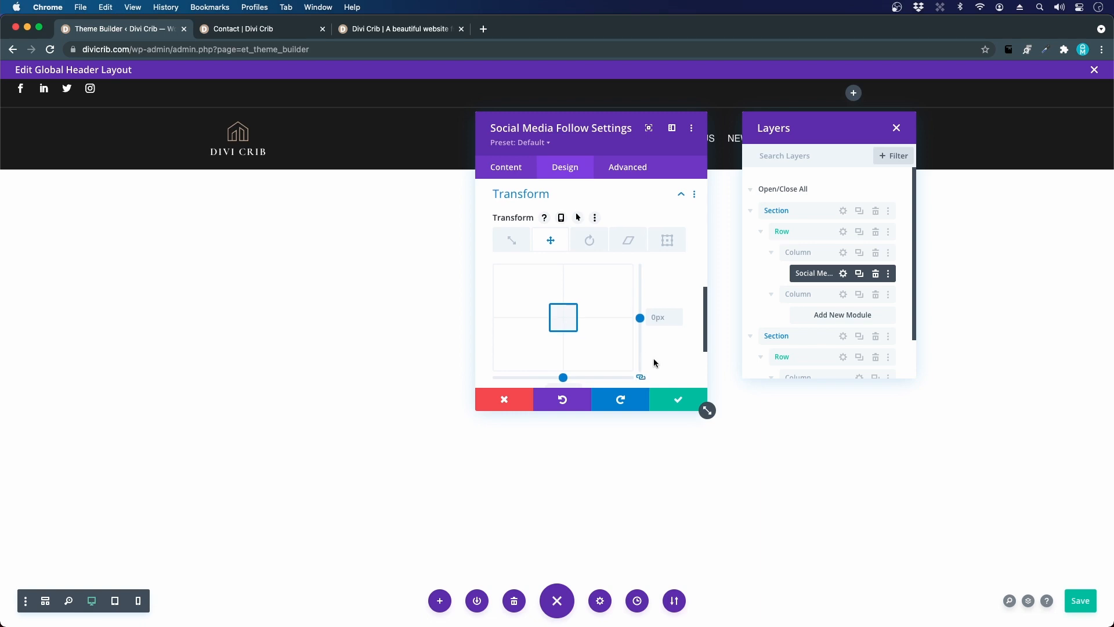
{"action": "scroll", "coordinate": [655, 363], "scroll_direction": "down", "scroll_amount": 1}
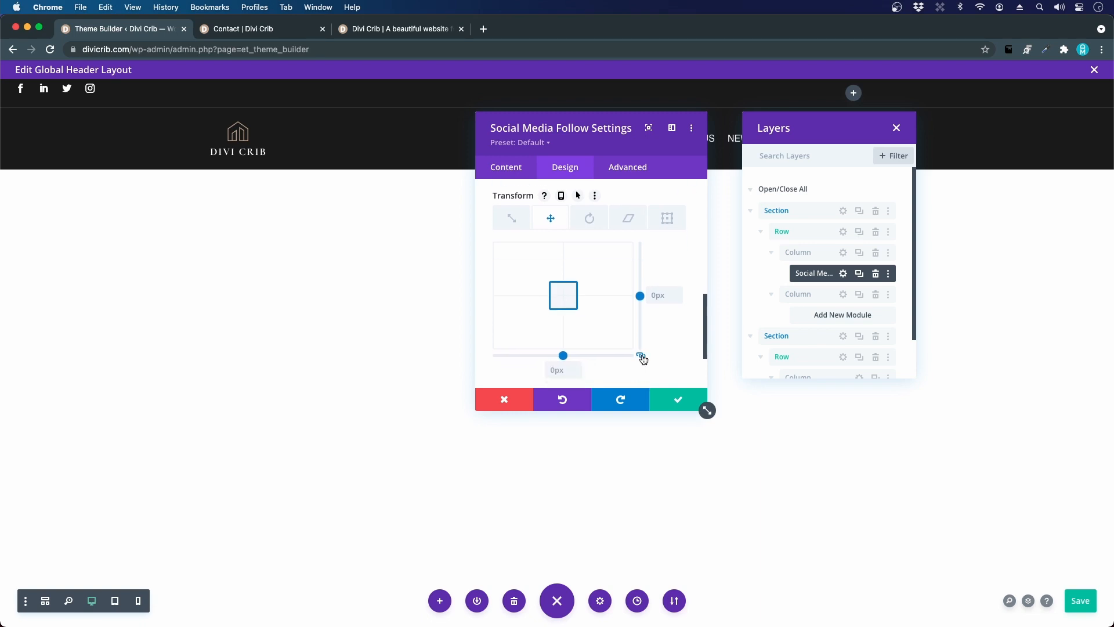
{"action": "left_click_drag", "start_coordinate": [642, 297], "coordinate": [646, 300]}
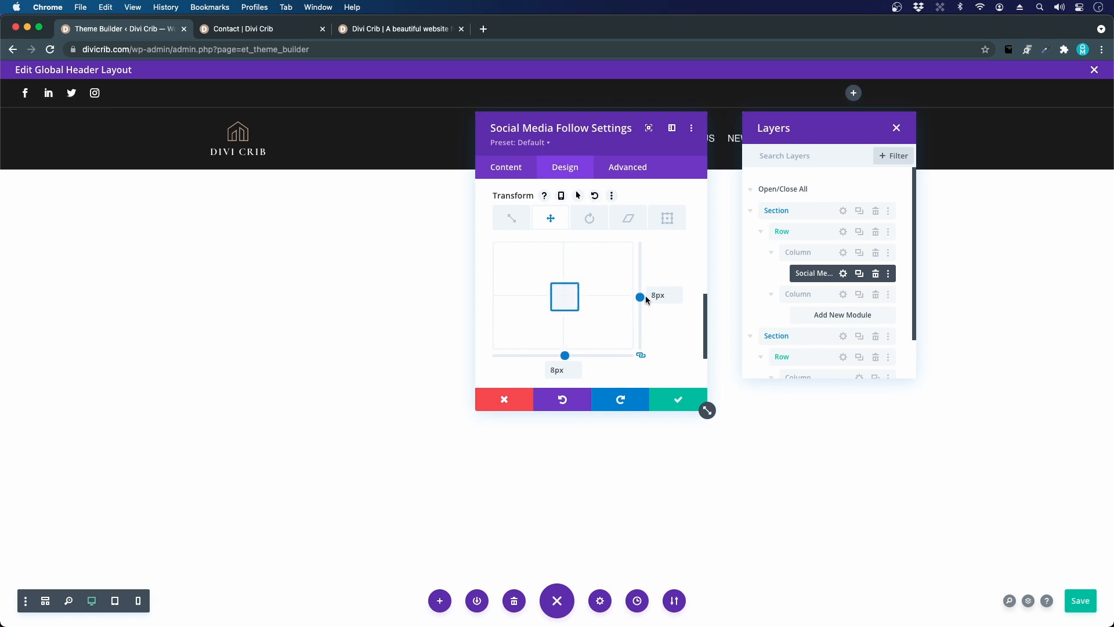
{"action": "double_click", "coordinate": [657, 295]}
{"action": "type", "text": "0"}
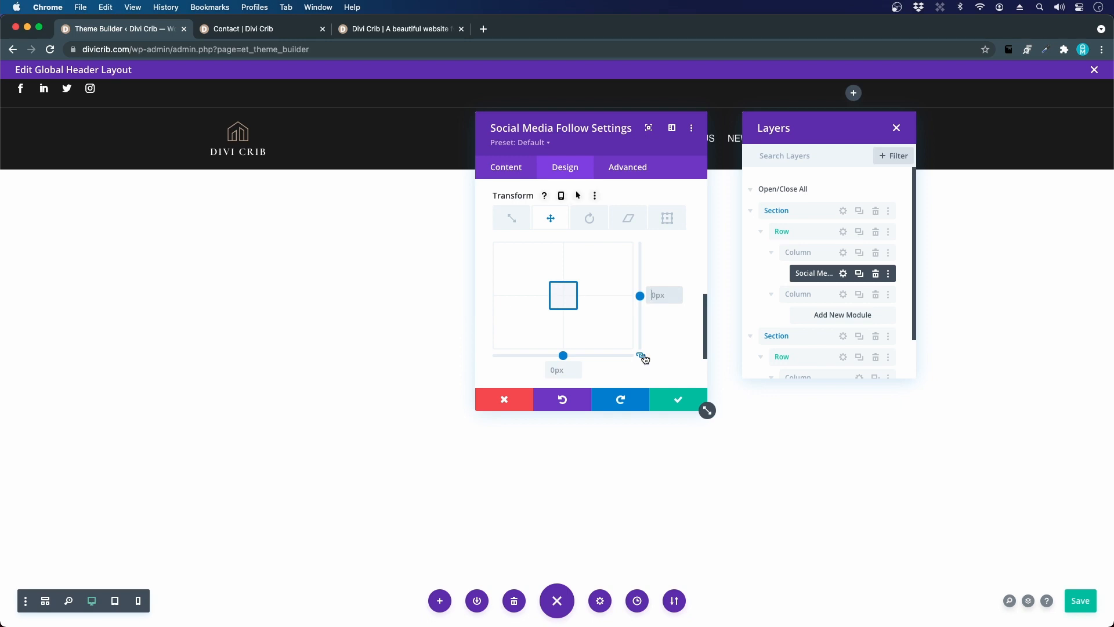
{"action": "left_click", "coordinate": [641, 356]}
{"action": "left_click_drag", "start_coordinate": [642, 301], "coordinate": [642, 298]}
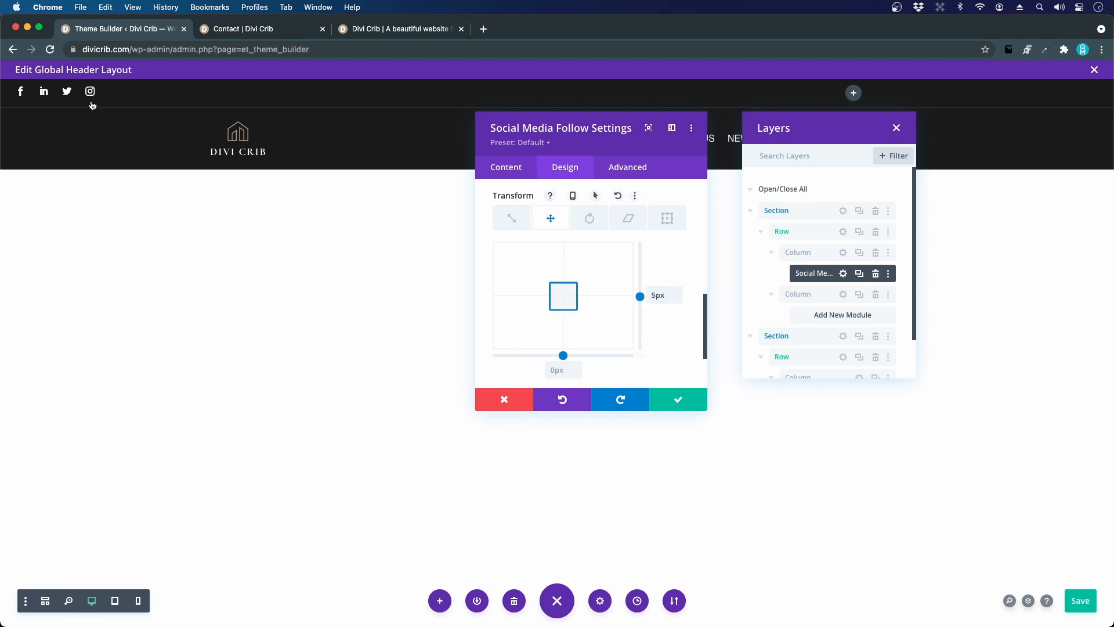
{"action": "left_click", "coordinate": [674, 408]}
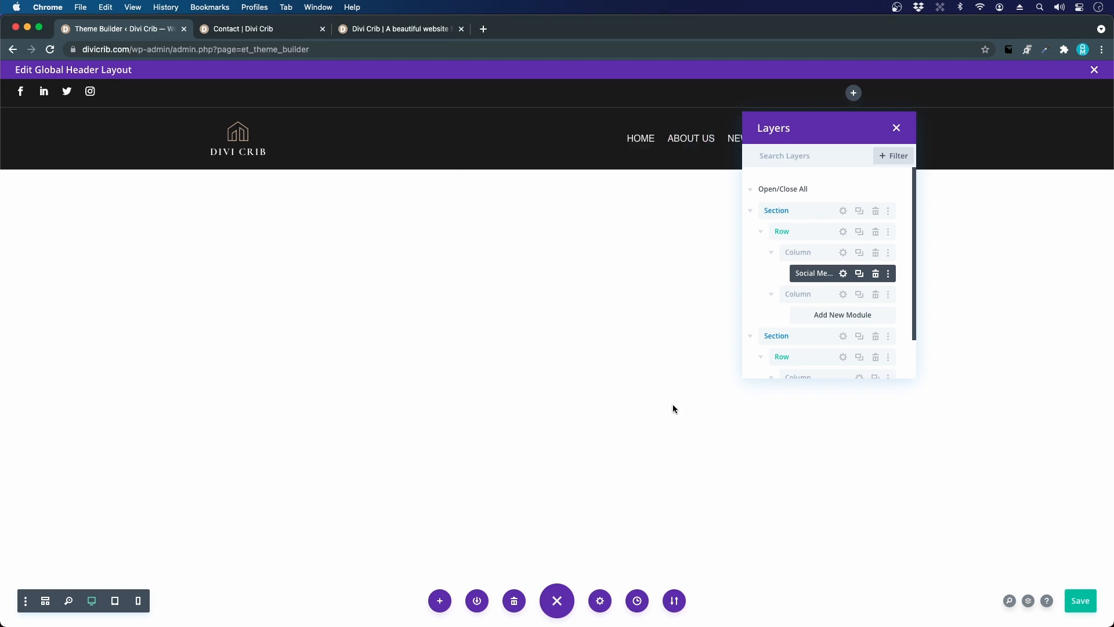
Close the layers list, save the header layout, and compare it with the live homepage and the reference contact page.
{"action": "left_click", "coordinate": [896, 128]}
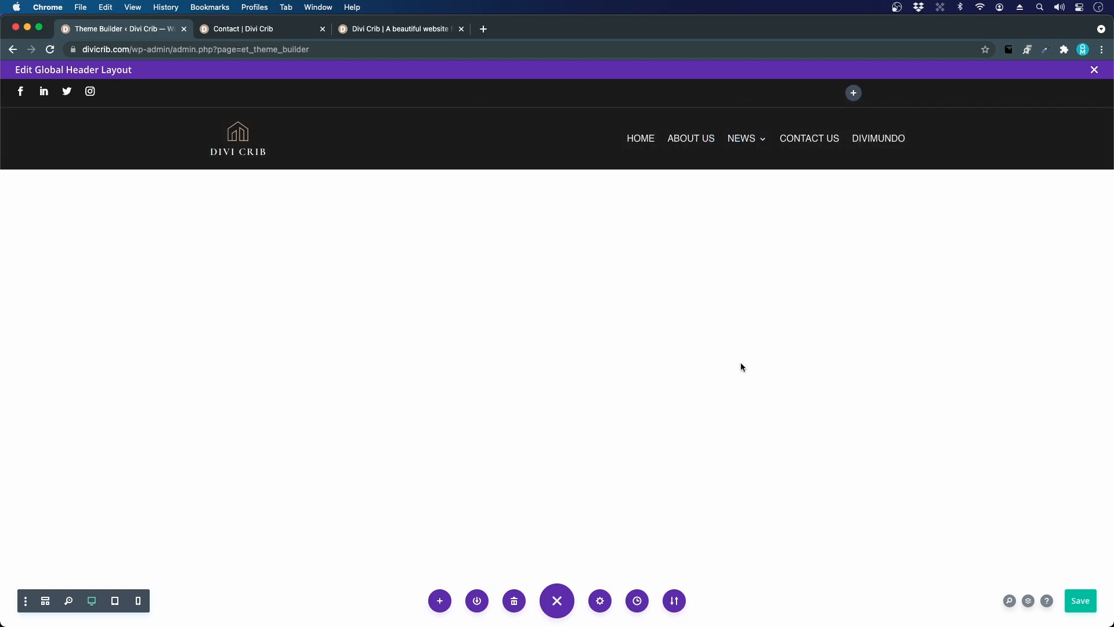
{"action": "left_click", "coordinate": [1080, 601]}
{"action": "left_click", "coordinate": [370, 34]}
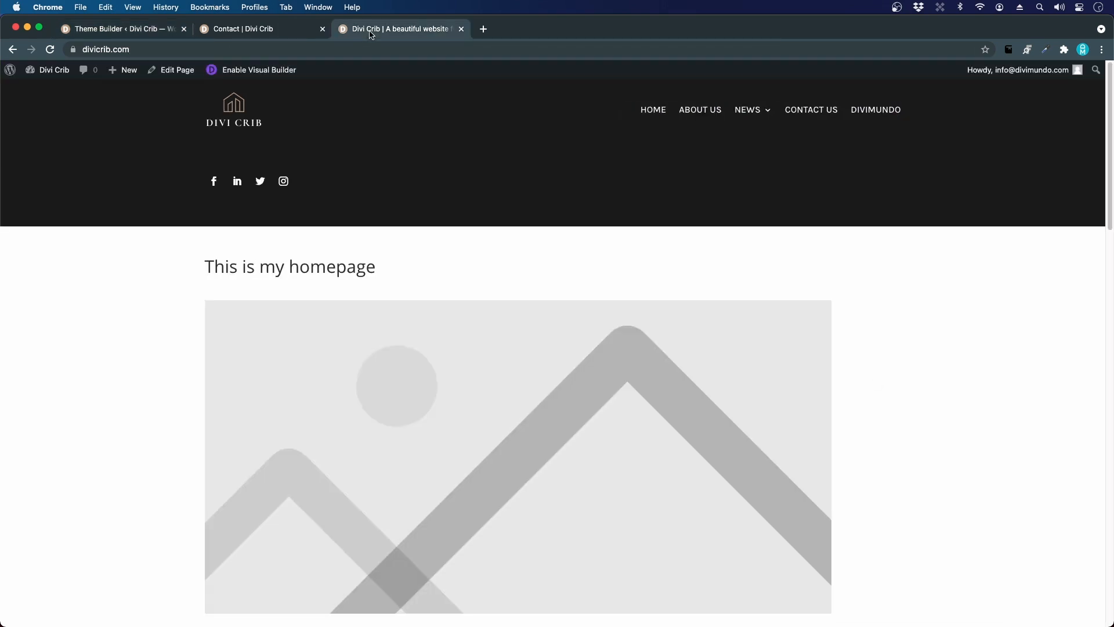
{"action": "left_click", "coordinate": [276, 32]}
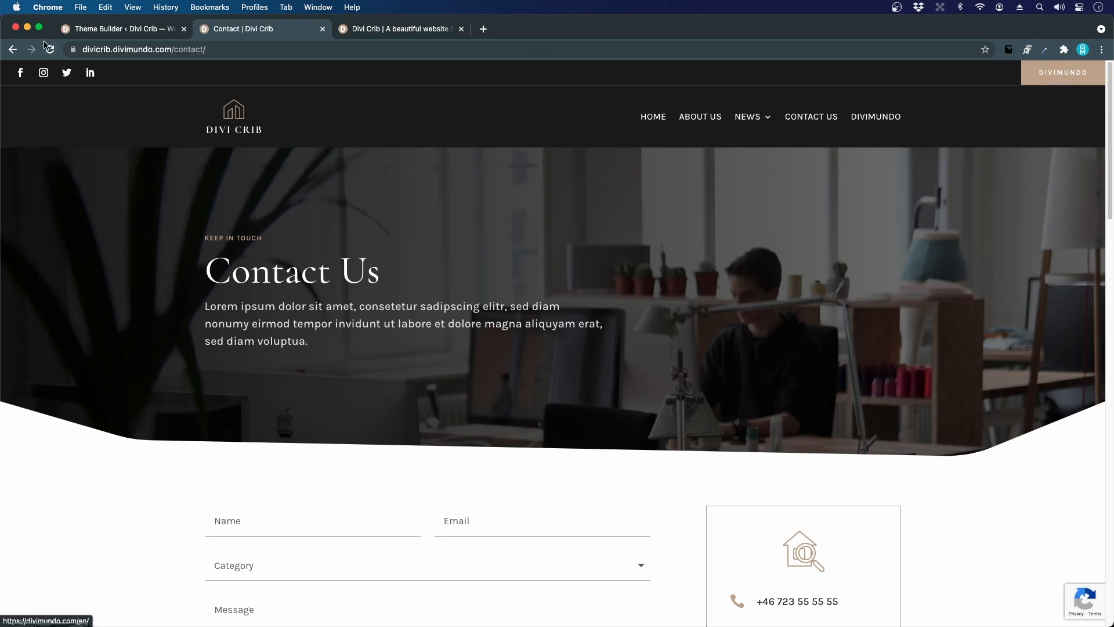
{"action": "left_click", "coordinate": [119, 30]}
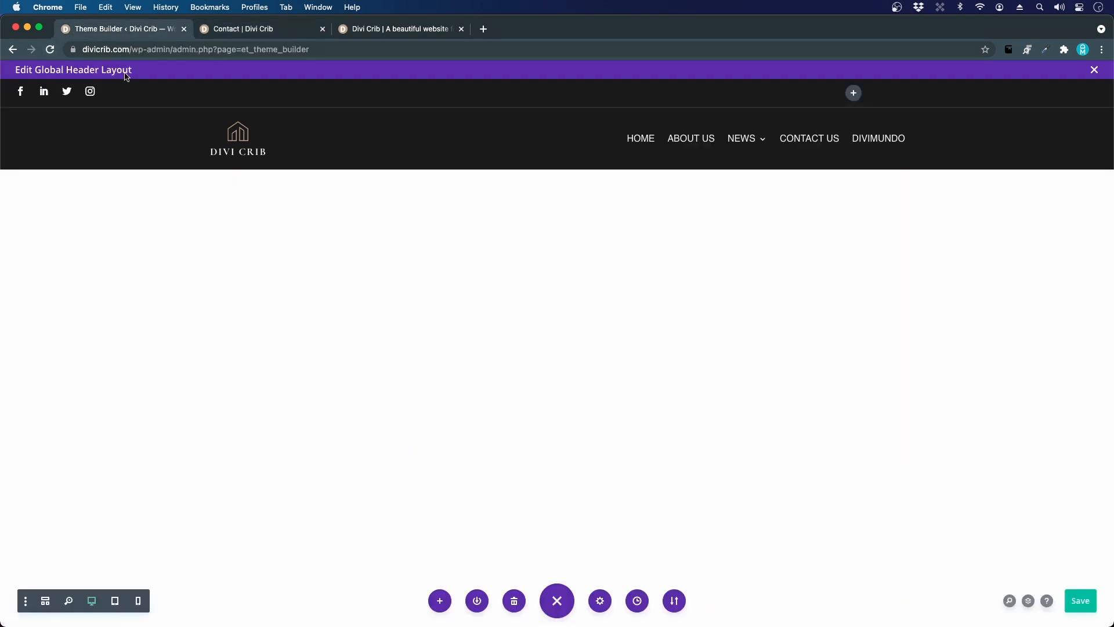
Insert a Button module into the empty second column of the top bar row.
{"action": "left_click", "coordinate": [858, 93]}
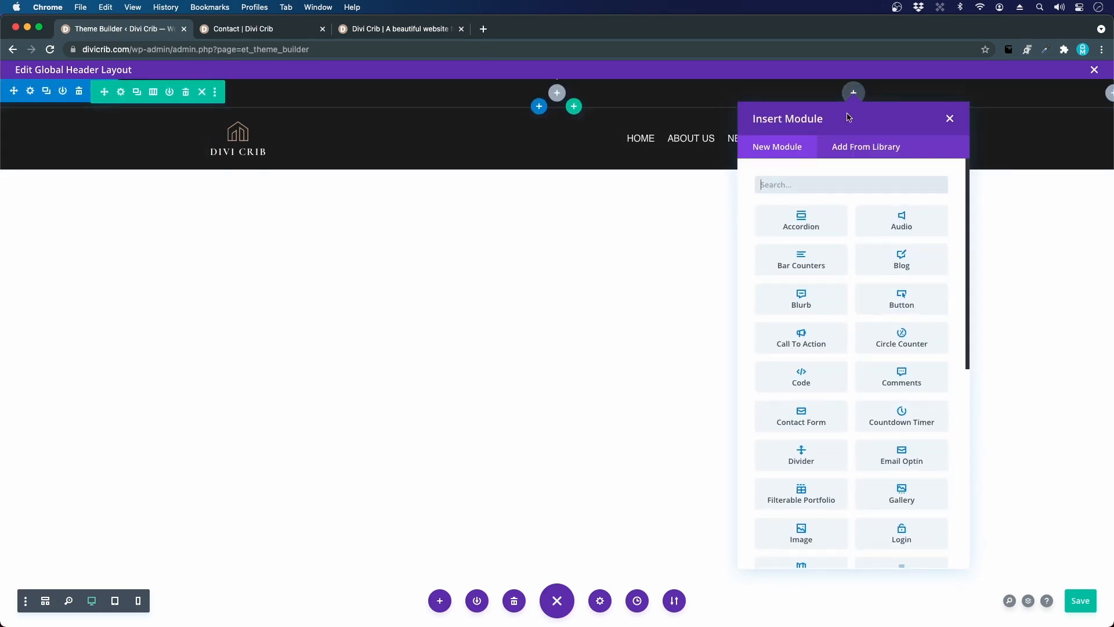
{"action": "type", "text": "button"}
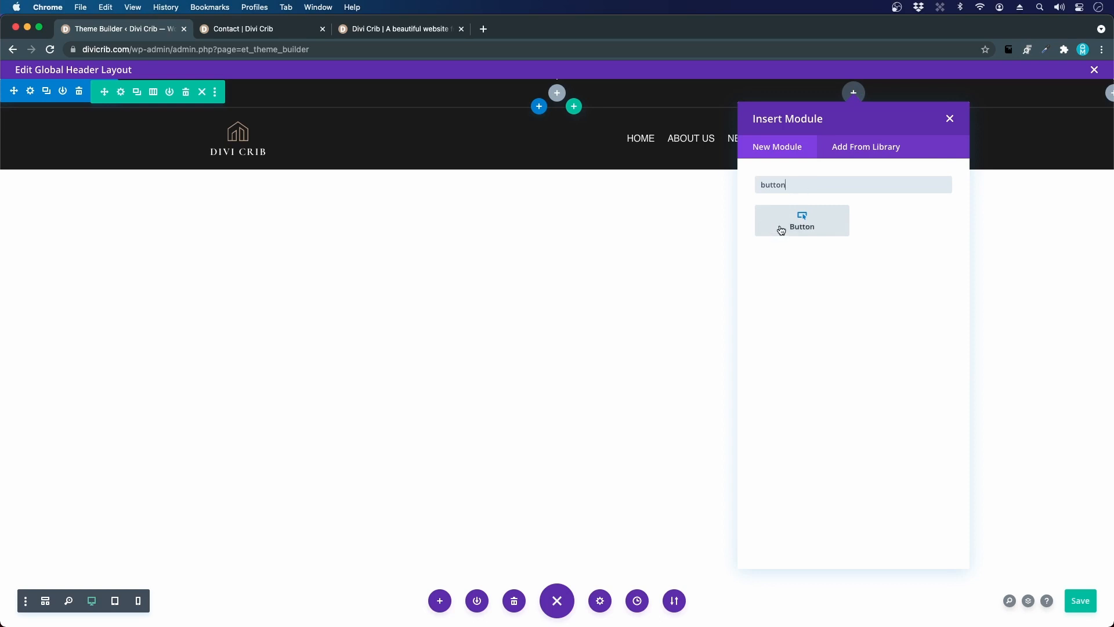
{"action": "left_click", "coordinate": [781, 230]}
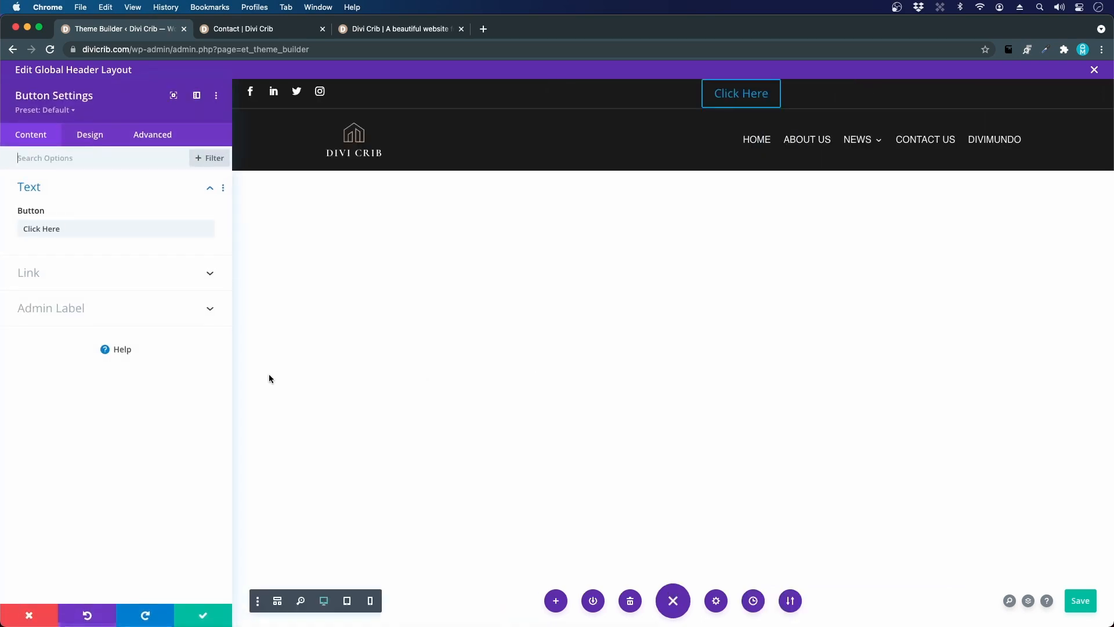
Set the new button's text to DiviMundo.
{"action": "left_click", "coordinate": [26, 229]}
{"action": "key", "text": "super+a"}
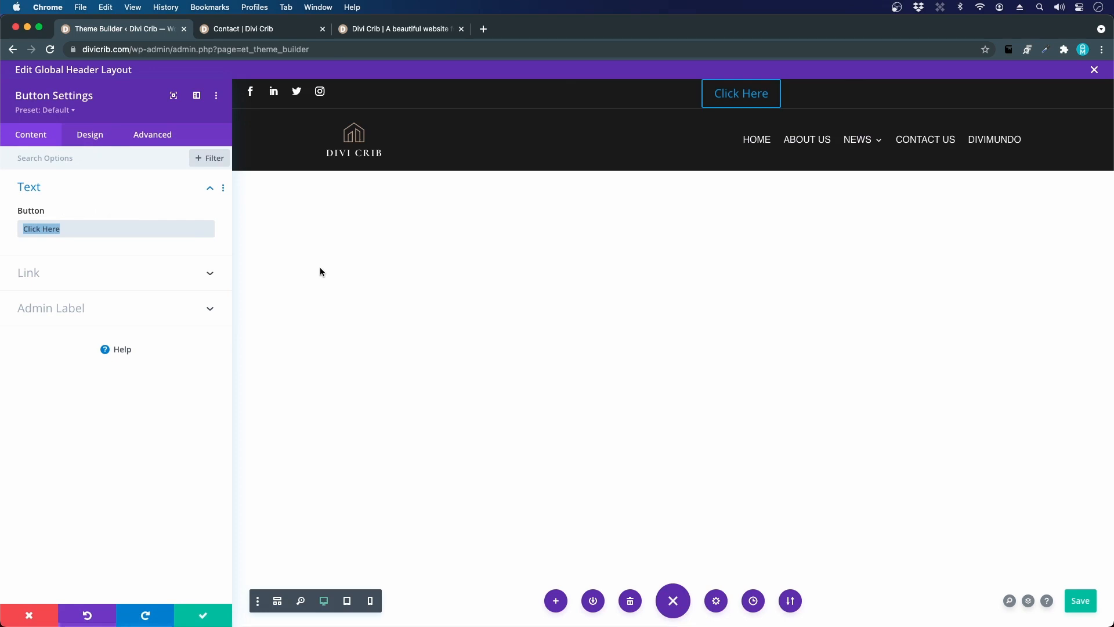
{"action": "type", "text": "Divi;un"}
{"action": "key", "text": "BackSpace"}
{"action": "key", "text": "BackSpace"}
{"action": "key", "text": "BackSpace"}
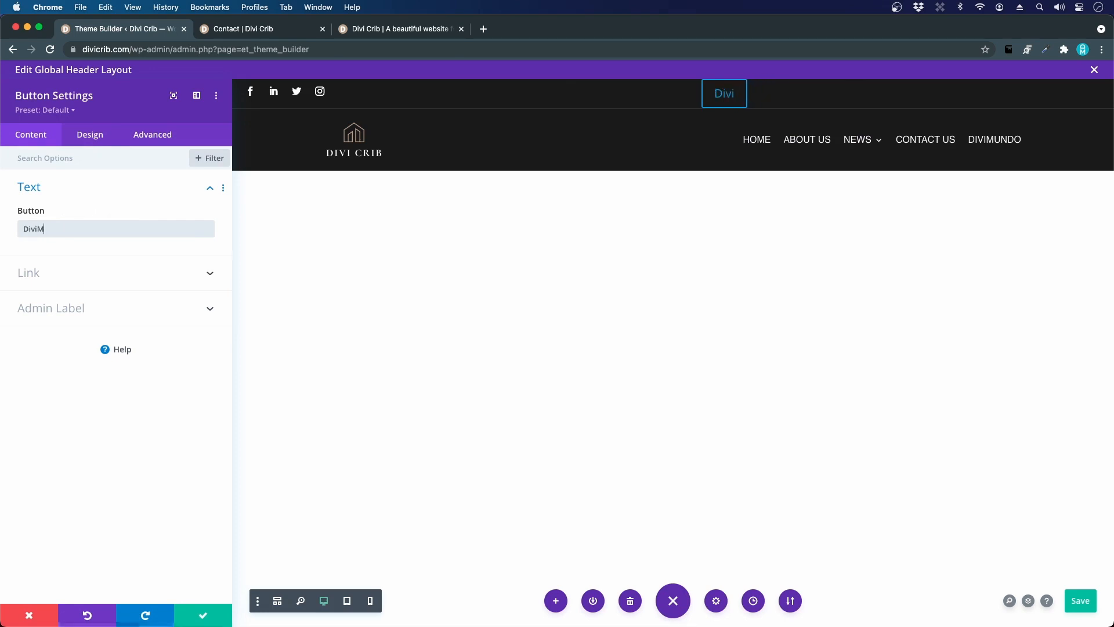
{"action": "type", "text": "Mundo"}
Link the button to a site page with the dynamic Page Link, keeping the link target In The Same Window.
{"action": "left_click", "coordinate": [42, 272]}
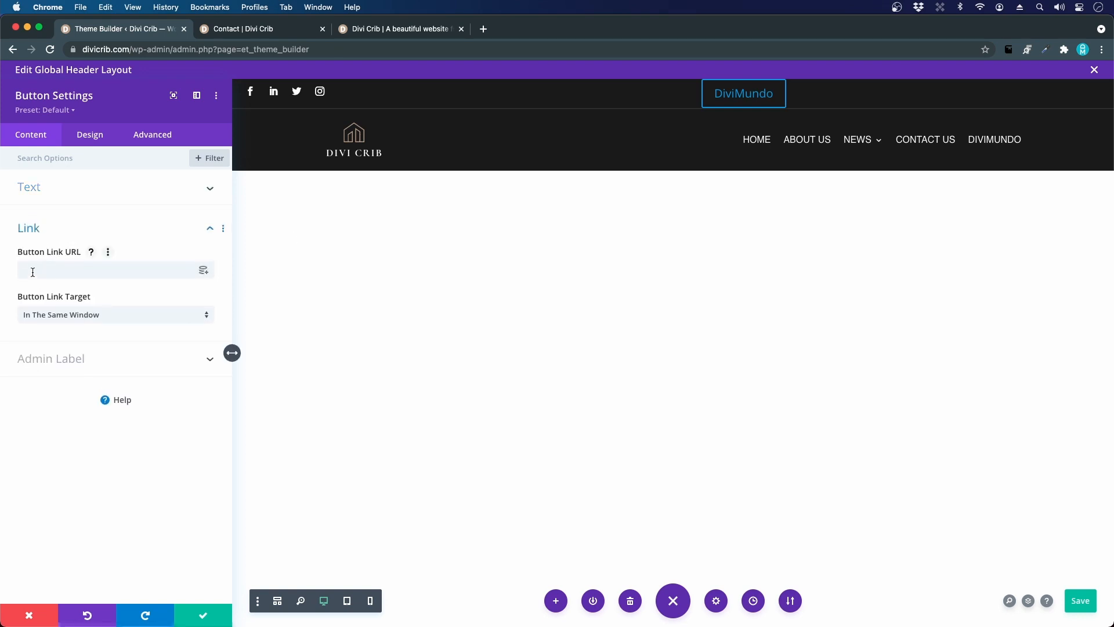
{"action": "left_click", "coordinate": [33, 271]}
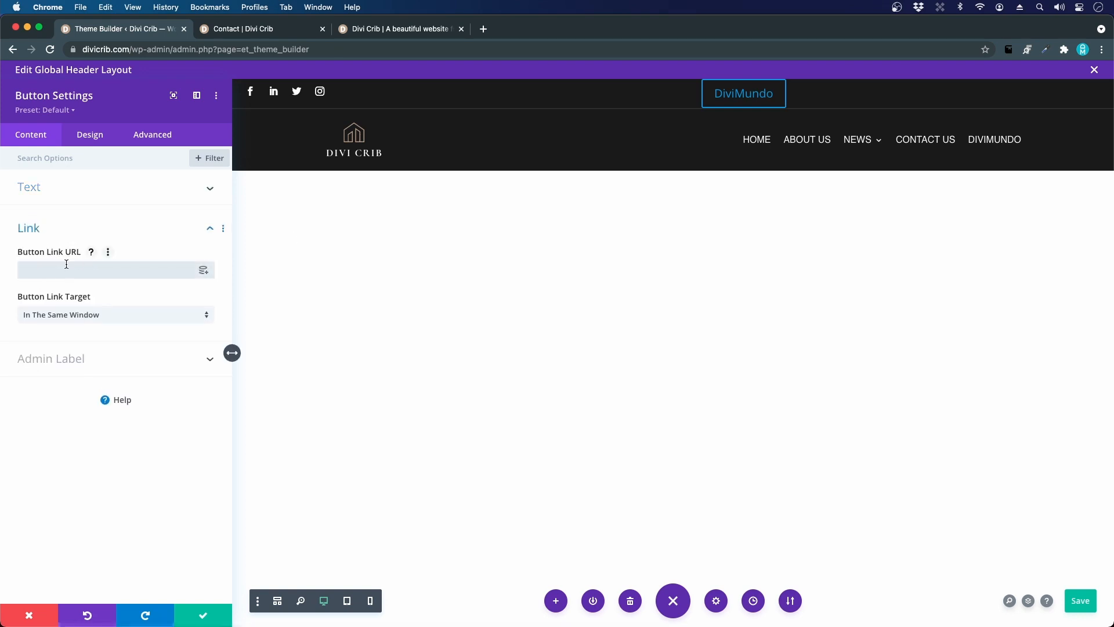
{"action": "left_click", "coordinate": [203, 271]}
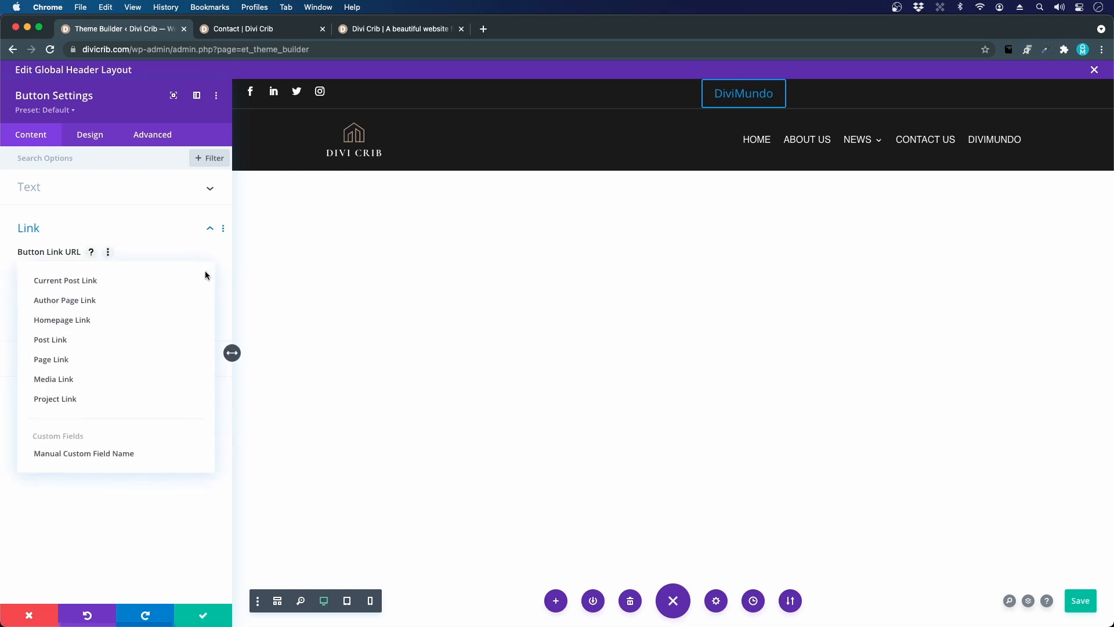
{"action": "left_click", "coordinate": [69, 362]}
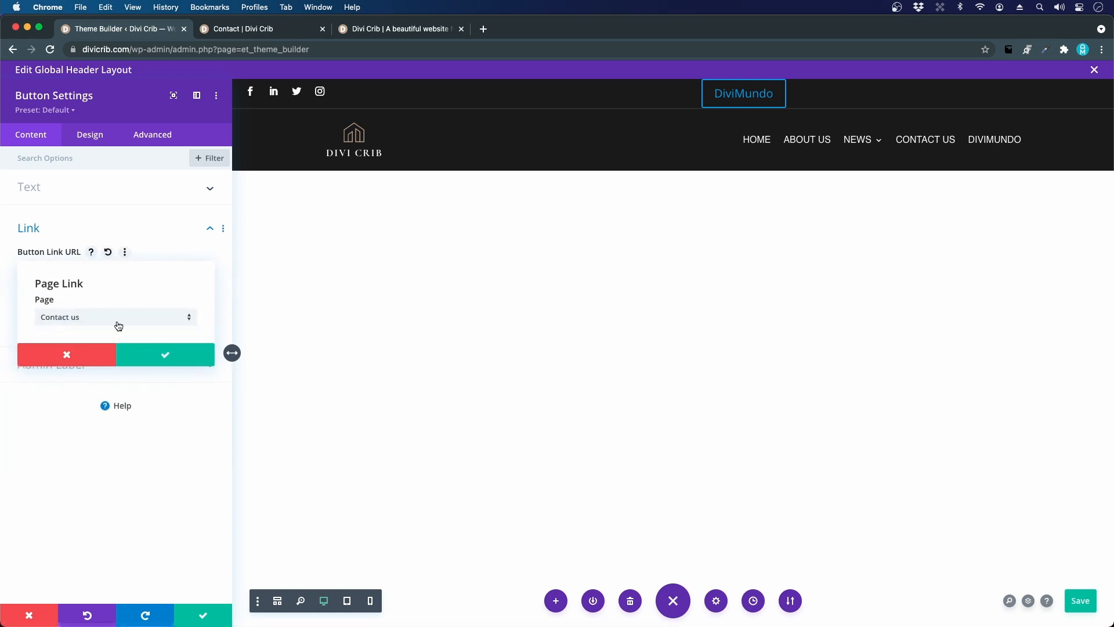
{"action": "left_click", "coordinate": [118, 324]}
{"action": "left_click", "coordinate": [88, 369]}
{"action": "left_click", "coordinate": [152, 351]}
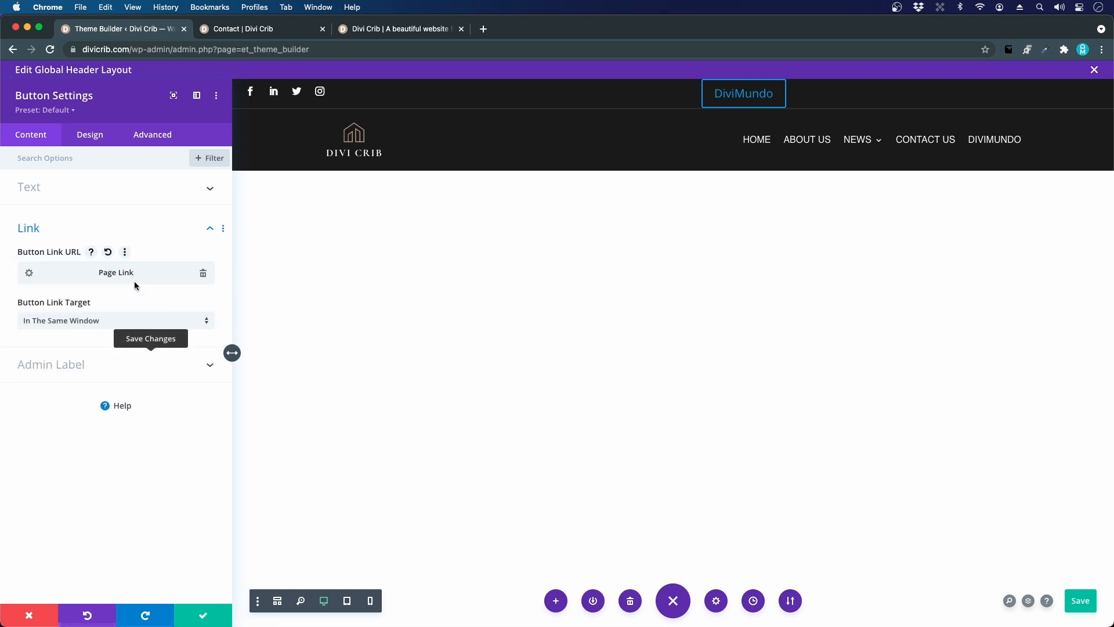
{"action": "left_click", "coordinate": [49, 321]}
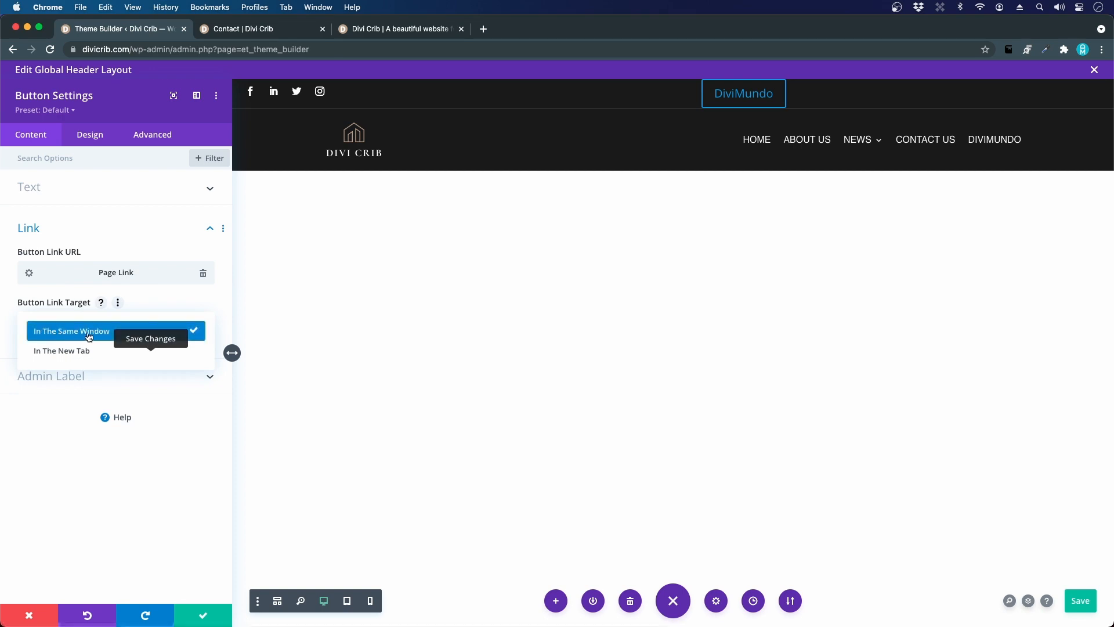
{"action": "left_click", "coordinate": [144, 532]}
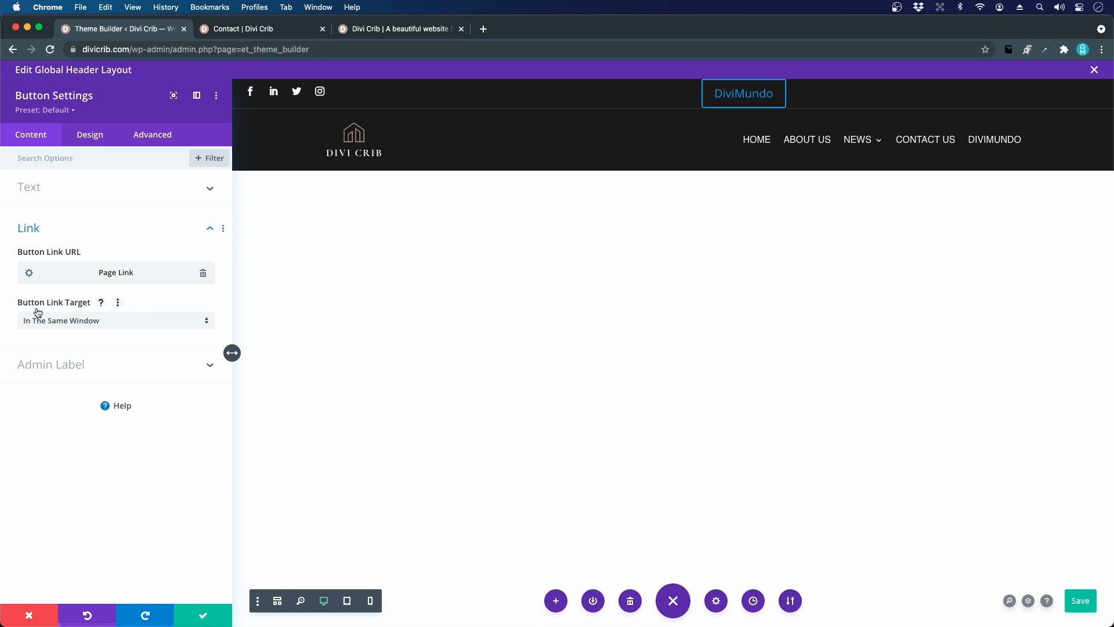
Align the DiviMundo button to the right of its column.
{"action": "left_click", "coordinate": [87, 135]}
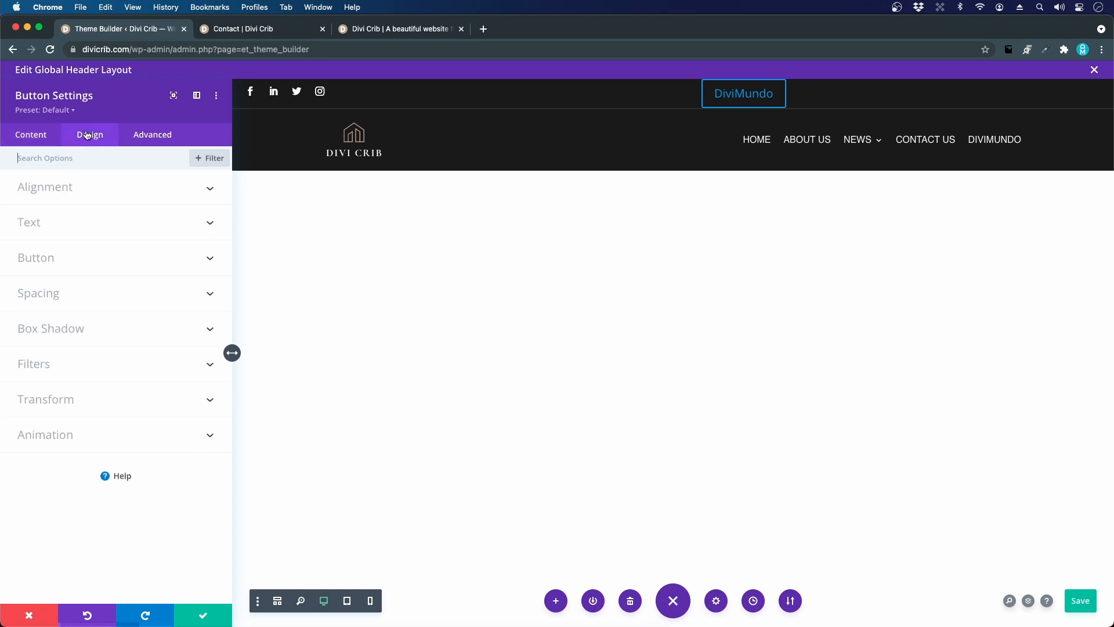
{"action": "left_click", "coordinate": [44, 192]}
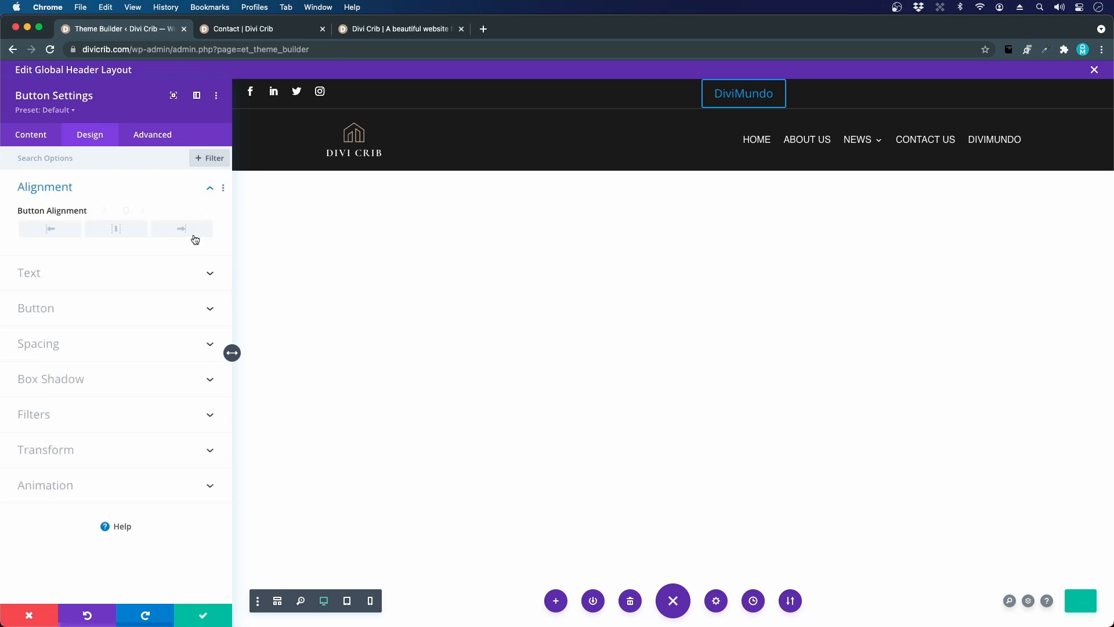
{"action": "left_click", "coordinate": [194, 235]}
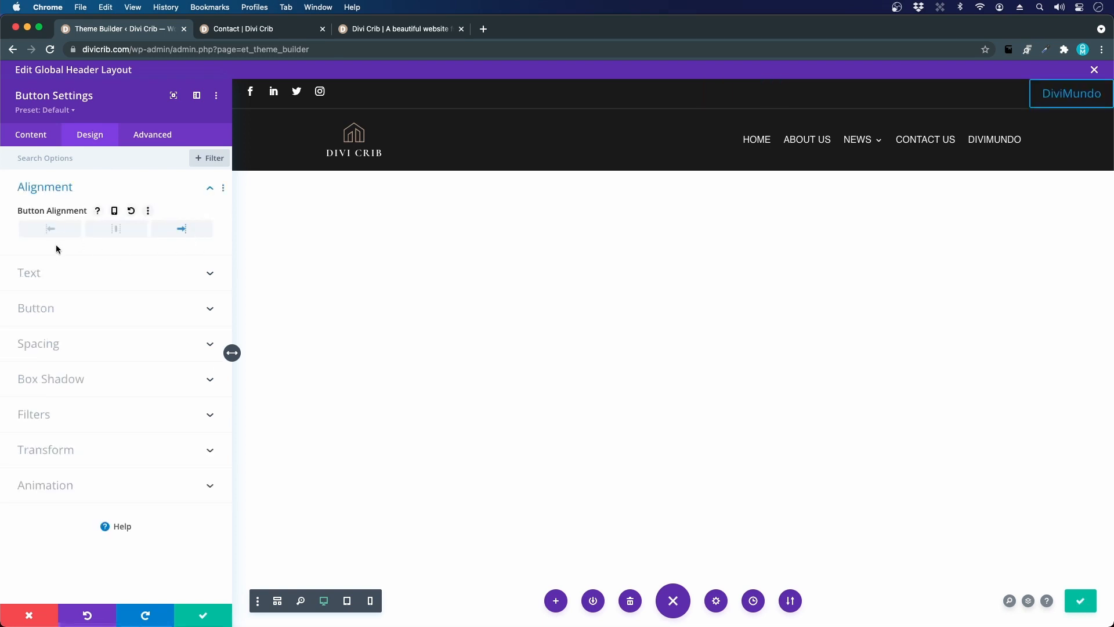
Enable custom styles for the DiviMundo button, set its text size to 12px, and make the text white.
{"action": "left_click", "coordinate": [46, 273]}
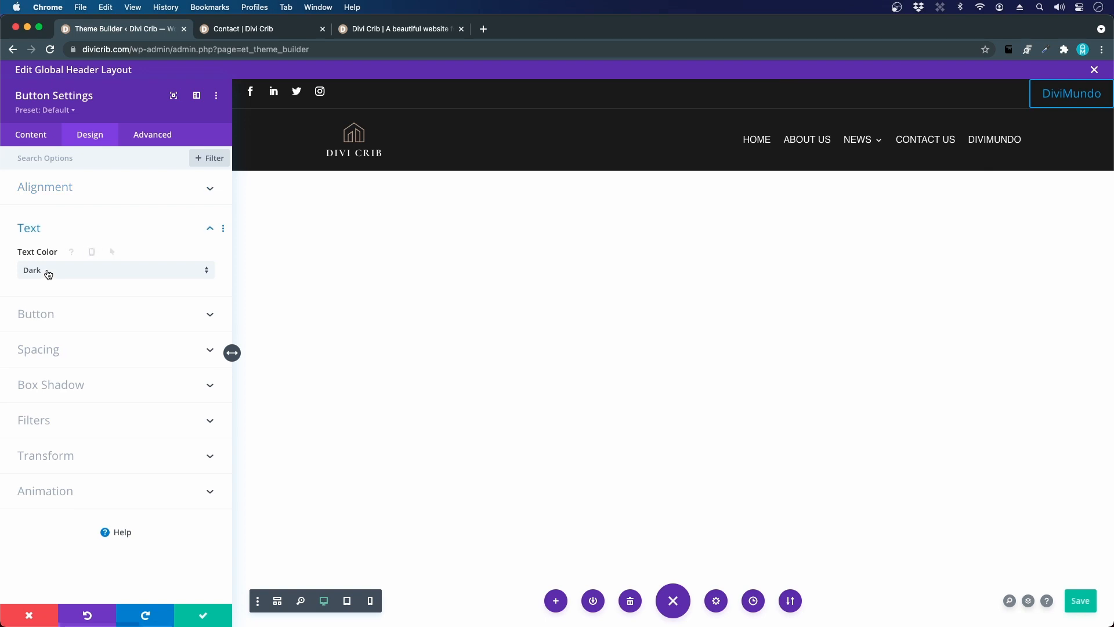
{"action": "left_click", "coordinate": [43, 237]}
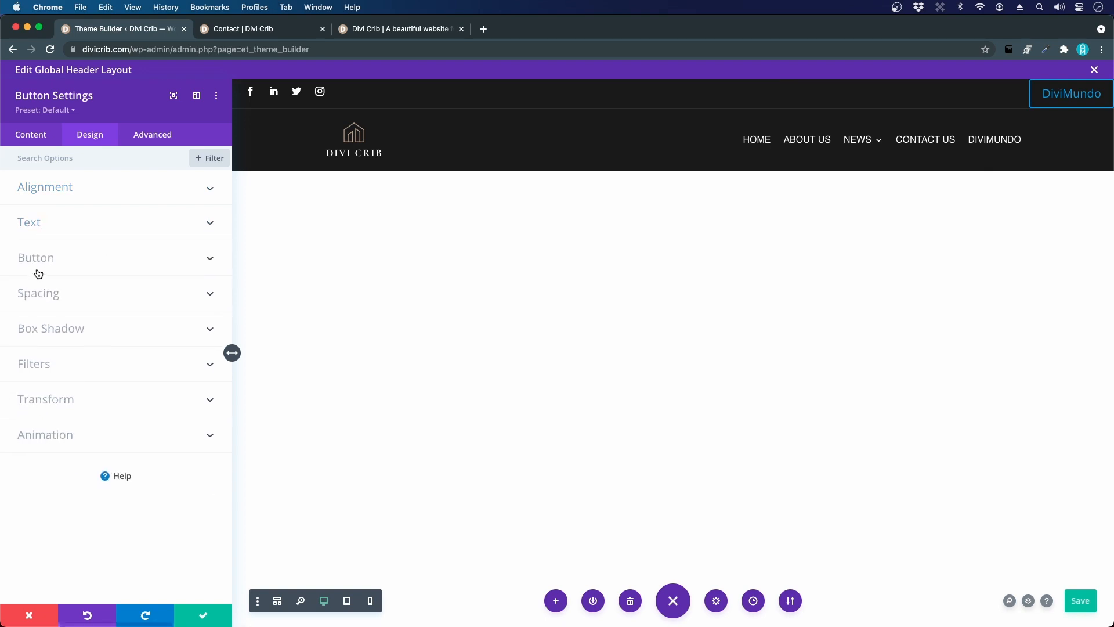
{"action": "left_click", "coordinate": [39, 268]}
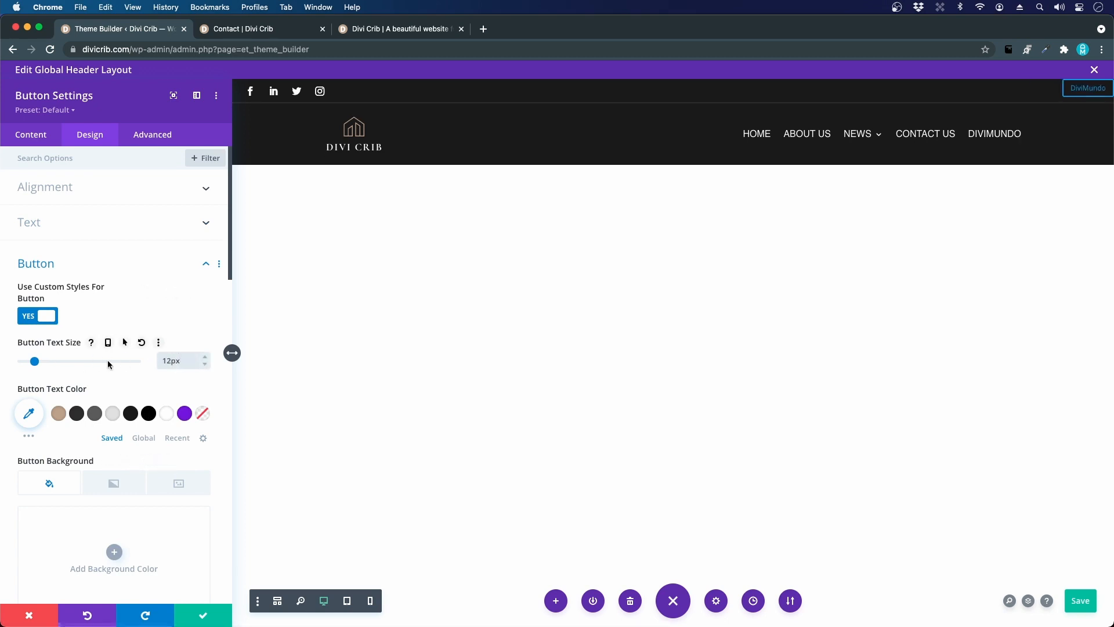
{"action": "scroll", "coordinate": [85, 370], "scroll_direction": "down", "scroll_amount": 2}
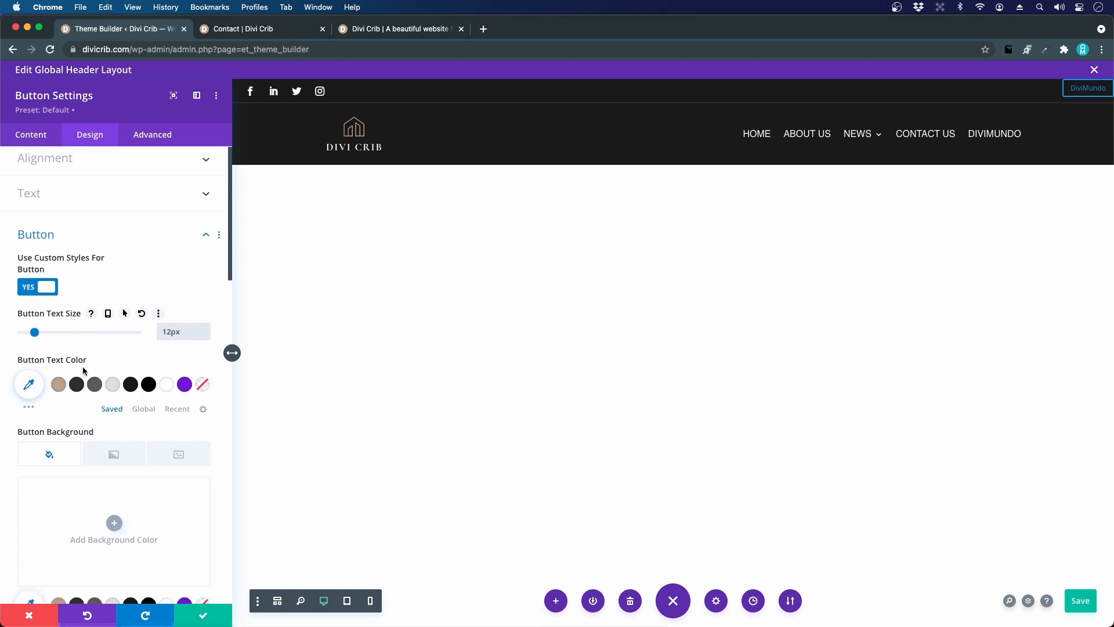
{"action": "left_click", "coordinate": [166, 385]}
Set the button's background and border color to the saved beige #c2ab92.
{"action": "scroll", "coordinate": [148, 393], "scroll_direction": "down", "scroll_amount": 6}
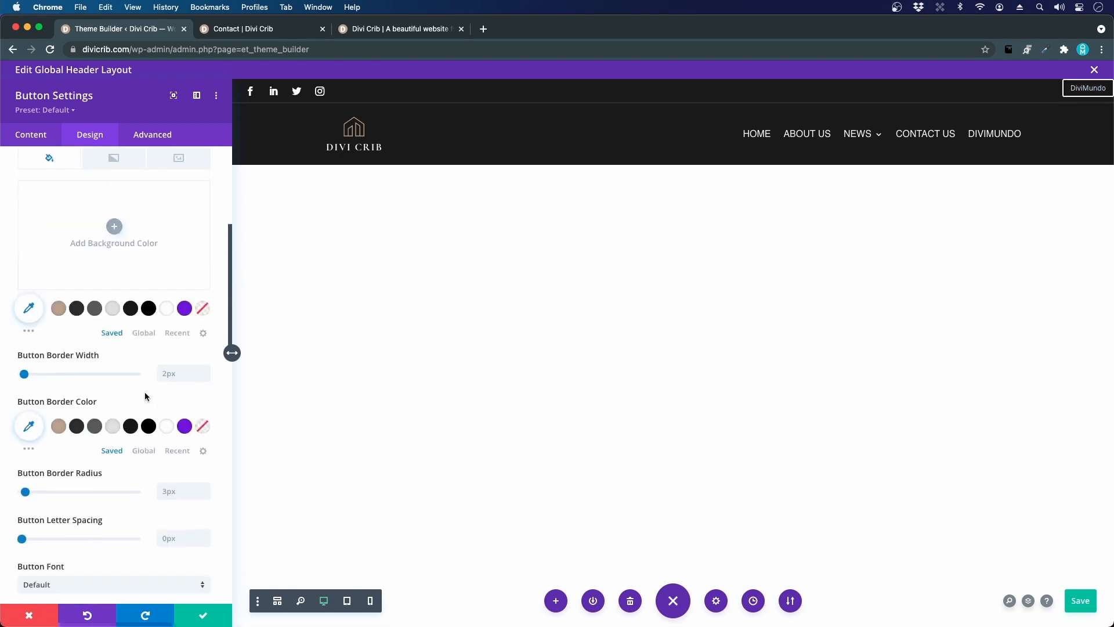
{"action": "scroll", "coordinate": [149, 394], "scroll_direction": "up", "scroll_amount": 4}
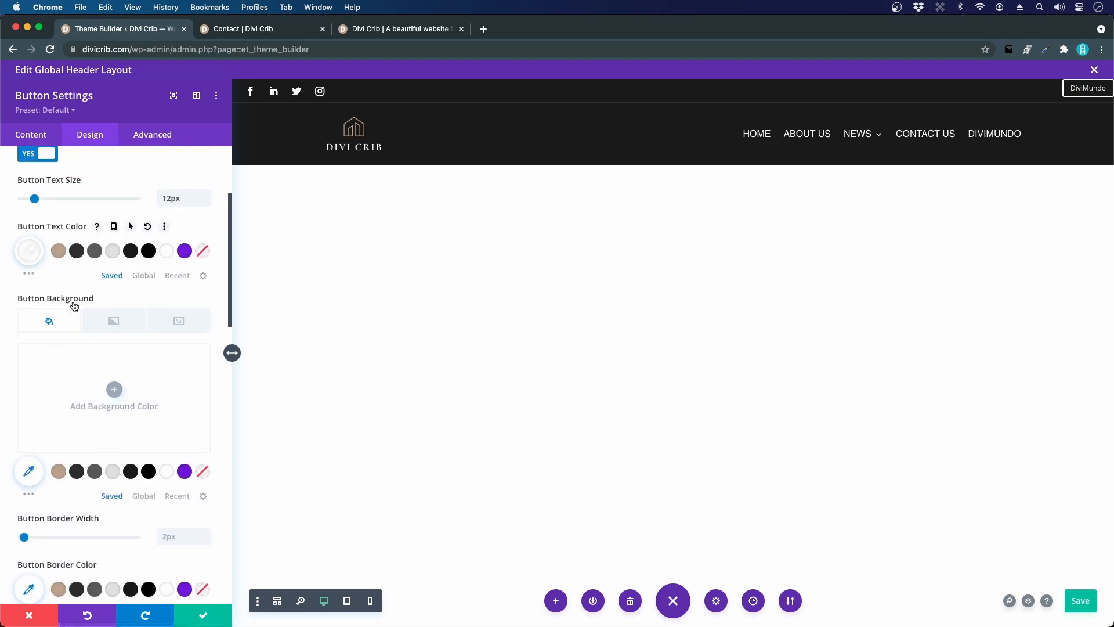
{"action": "left_click", "coordinate": [58, 472]}
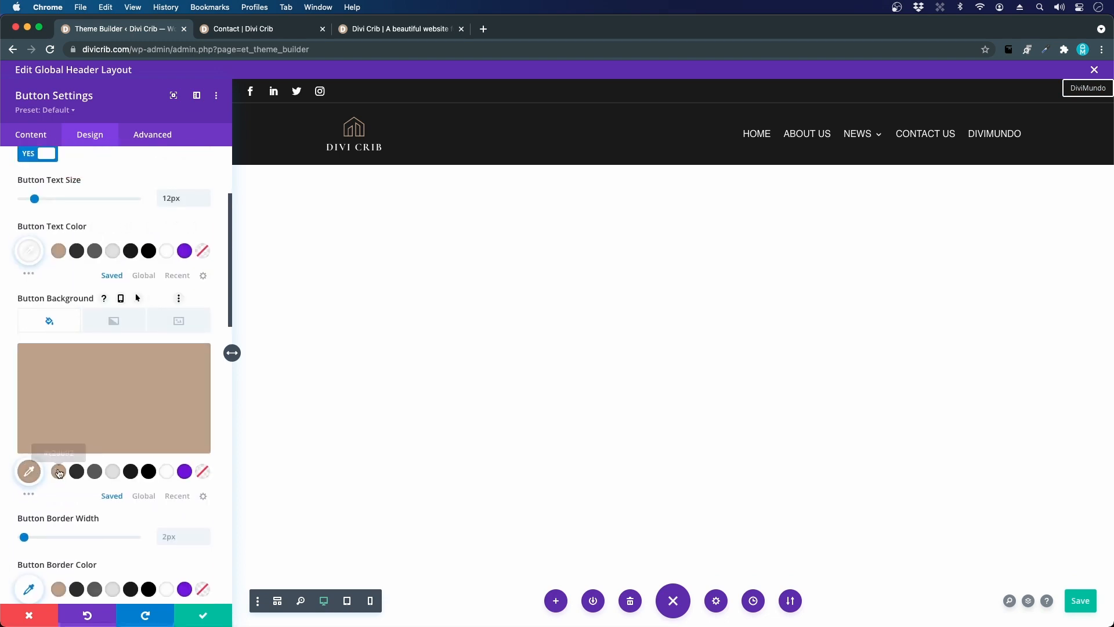
{"action": "scroll", "coordinate": [81, 518], "scroll_direction": "down", "scroll_amount": 3}
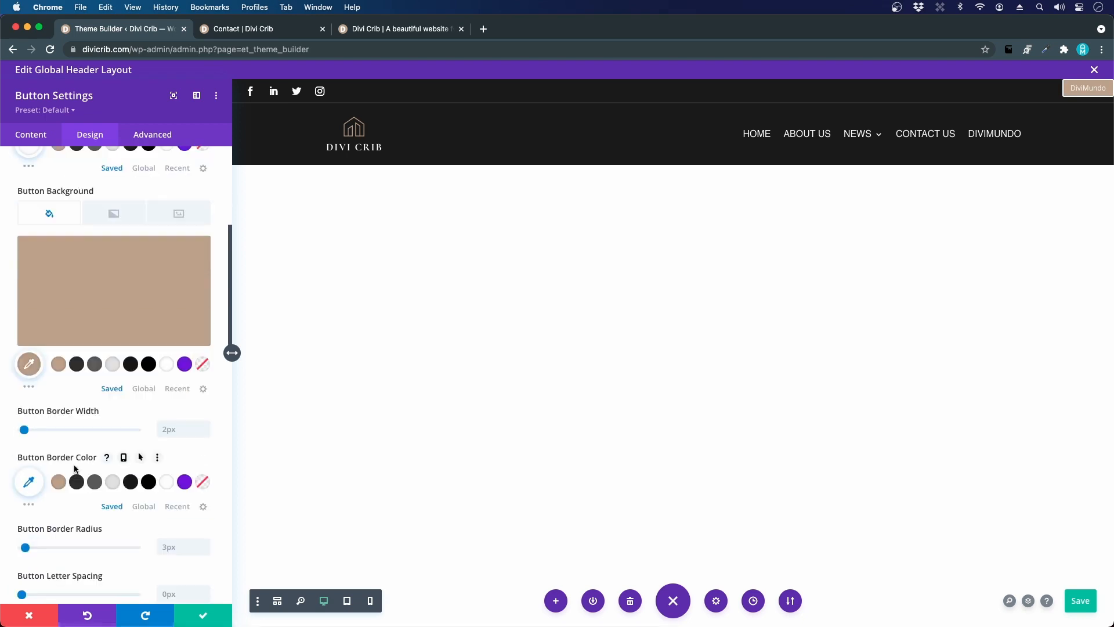
{"action": "left_click", "coordinate": [63, 483]}
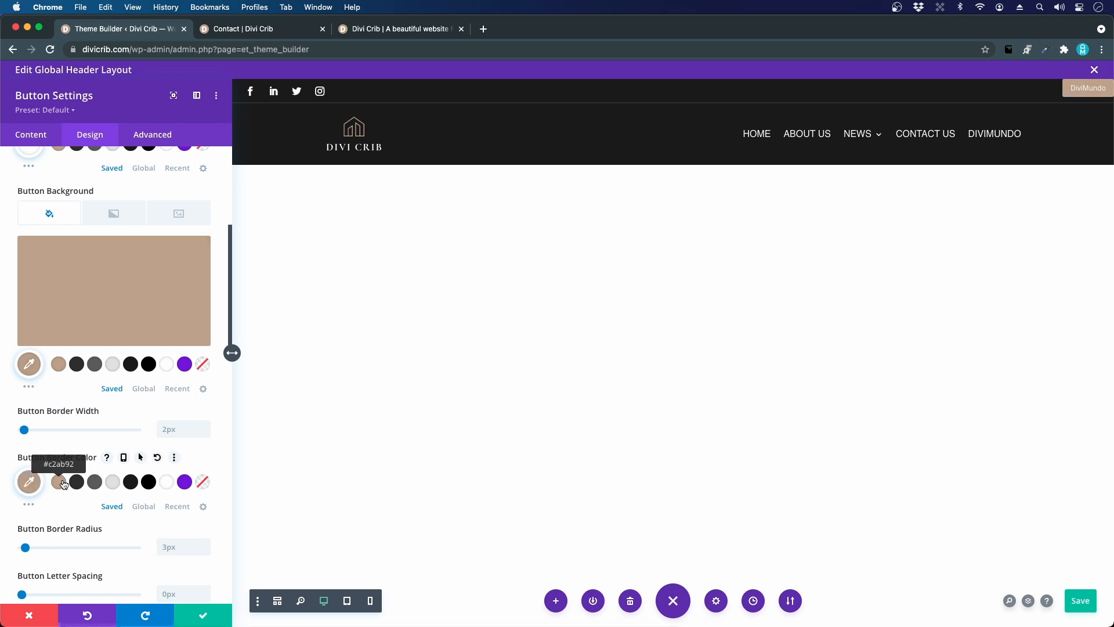
Try a 50px border radius on the button, and set the radius to 0px for square corners.
{"action": "scroll", "coordinate": [65, 481], "scroll_direction": "down", "scroll_amount": 2}
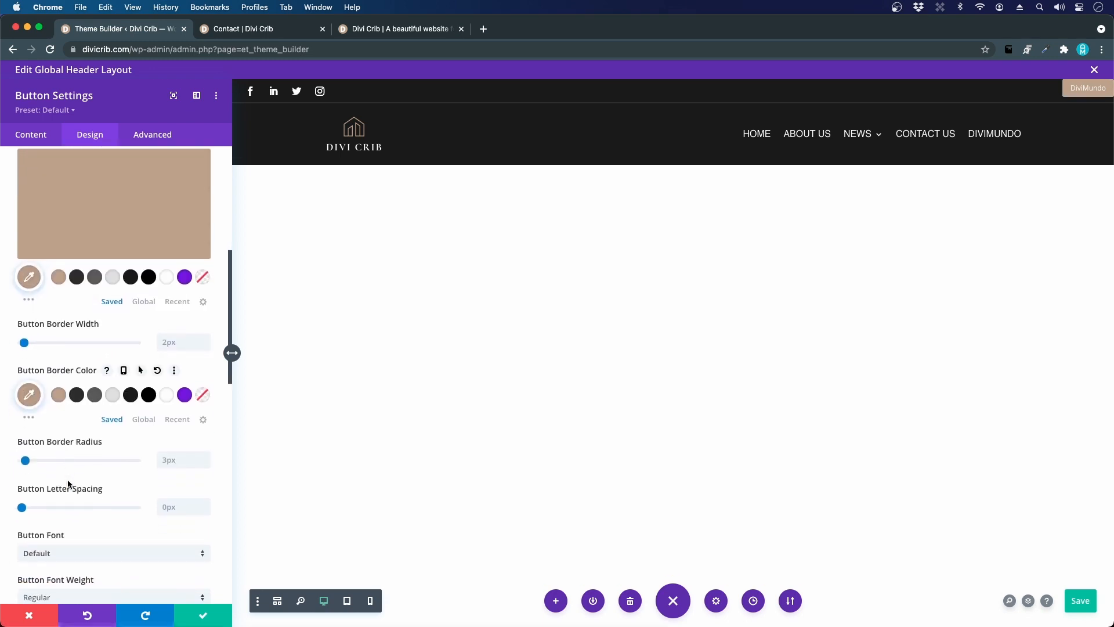
{"action": "left_click", "coordinate": [170, 462]}
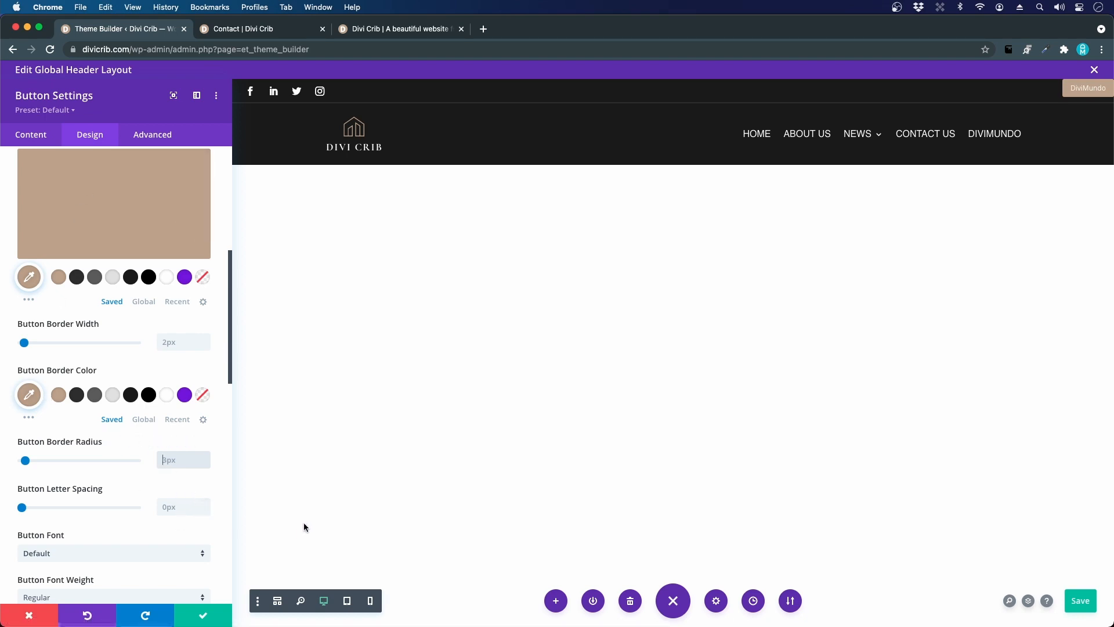
{"action": "type", "text": "0px"}
{"action": "double_click", "coordinate": [182, 461]}
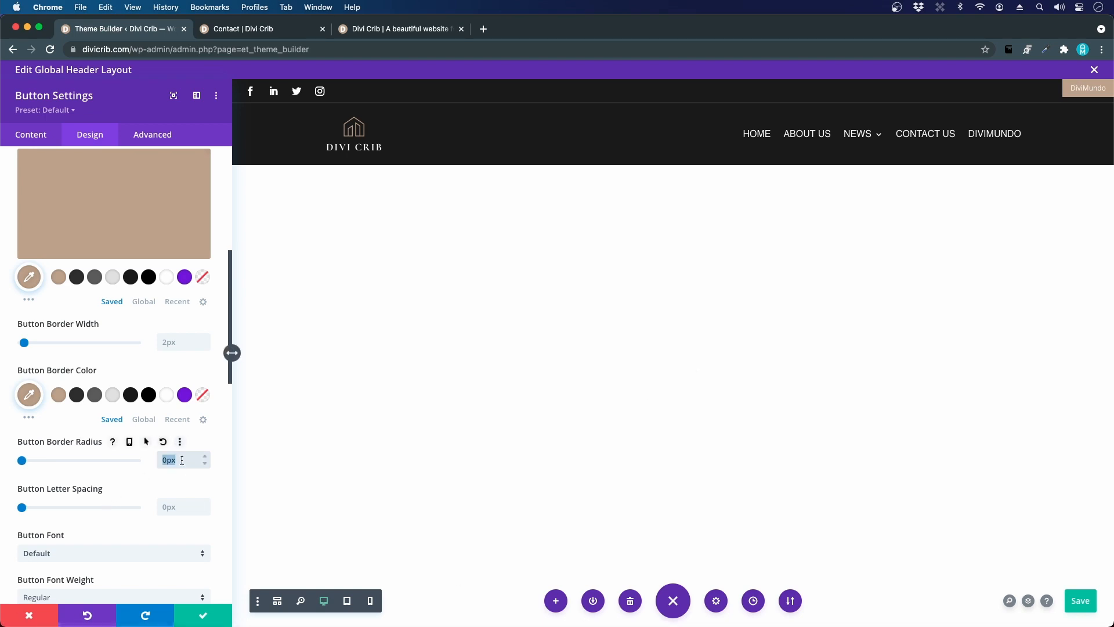
{"action": "type", "text": "50p"}
{"action": "type", "text": "0"}
{"action": "type", "text": "px"}
Set the button's letter spacing to 2px.
{"action": "scroll", "coordinate": [136, 486], "scroll_direction": "down", "scroll_amount": 1}
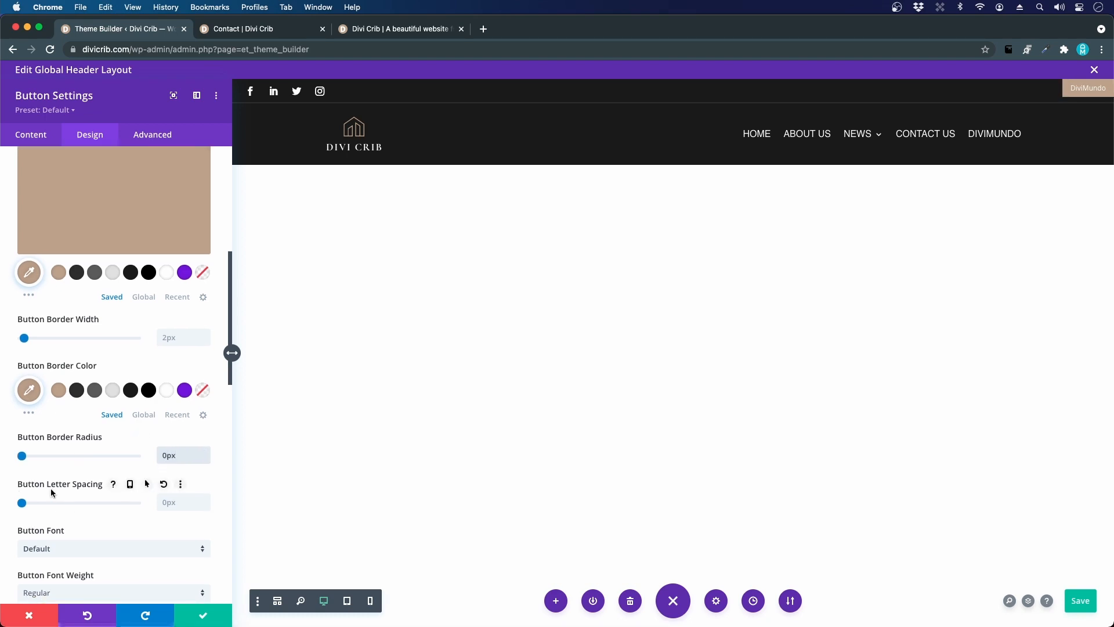
{"action": "left_click", "coordinate": [171, 503]}
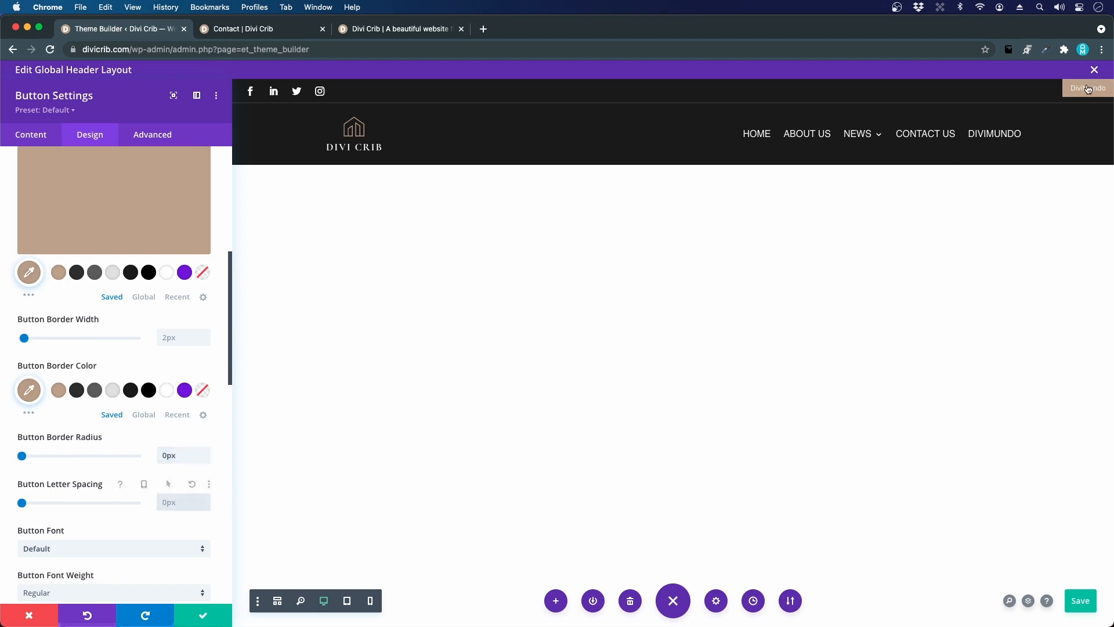
{"action": "type", "text": "2px"}
Format the button text in the Karla font with Bold weight and uppercase style.
{"action": "scroll", "coordinate": [172, 452], "scroll_direction": "down", "scroll_amount": 4}
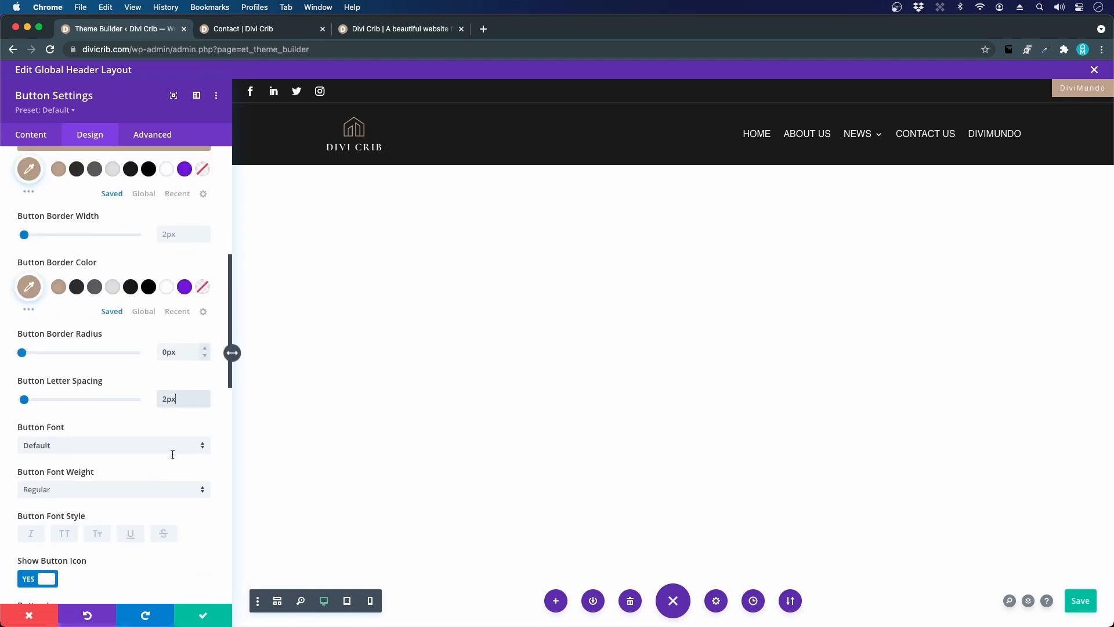
{"action": "left_click", "coordinate": [32, 443]}
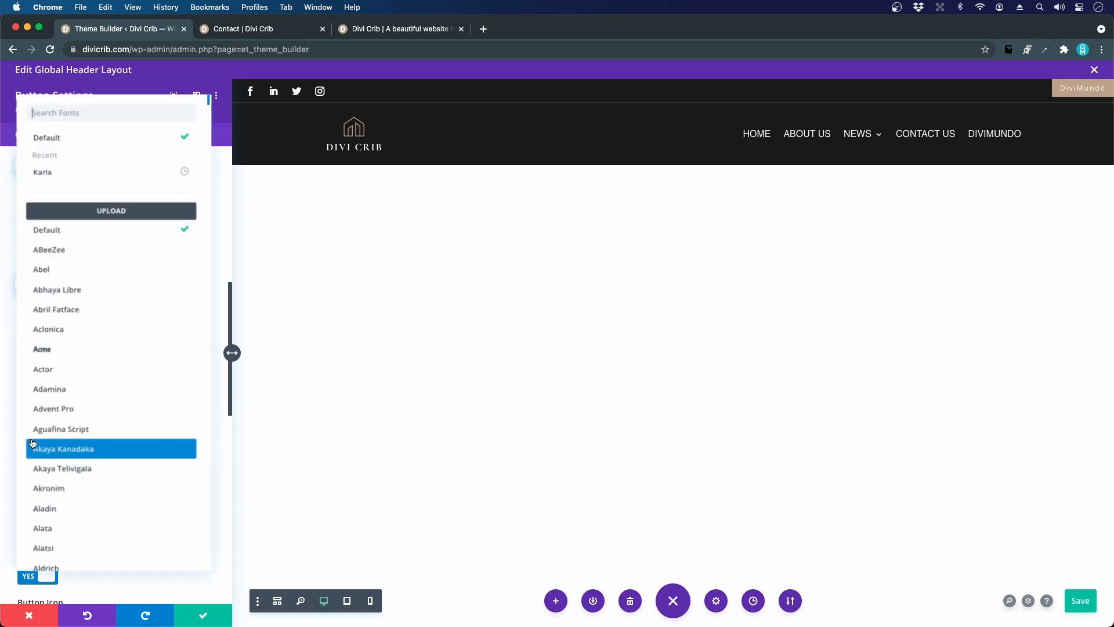
{"action": "left_click", "coordinate": [74, 172]}
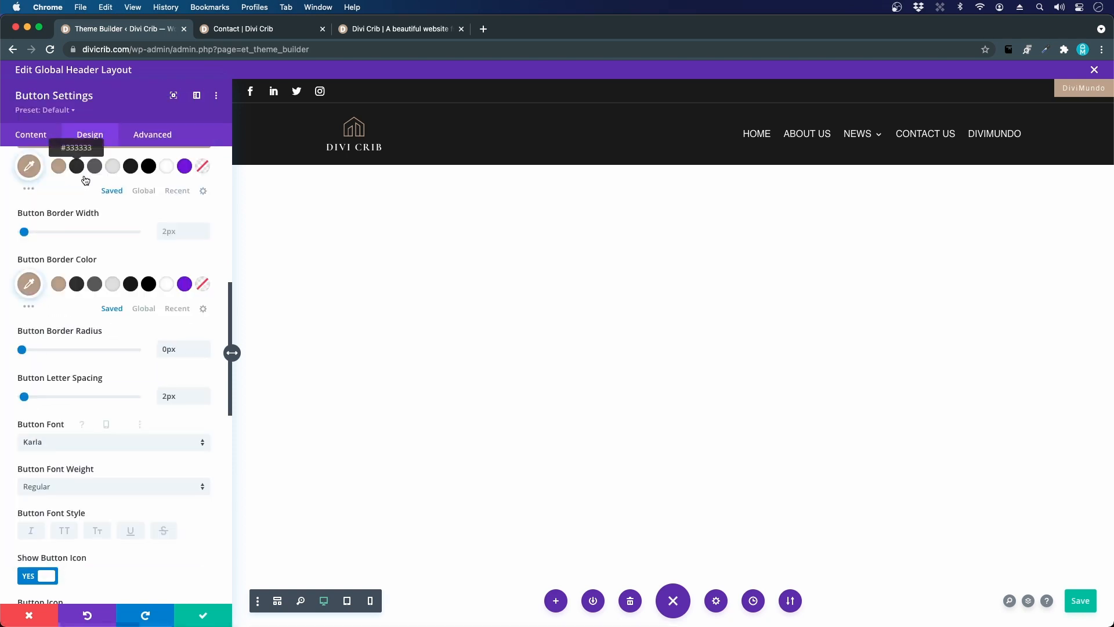
{"action": "left_click", "coordinate": [74, 486]}
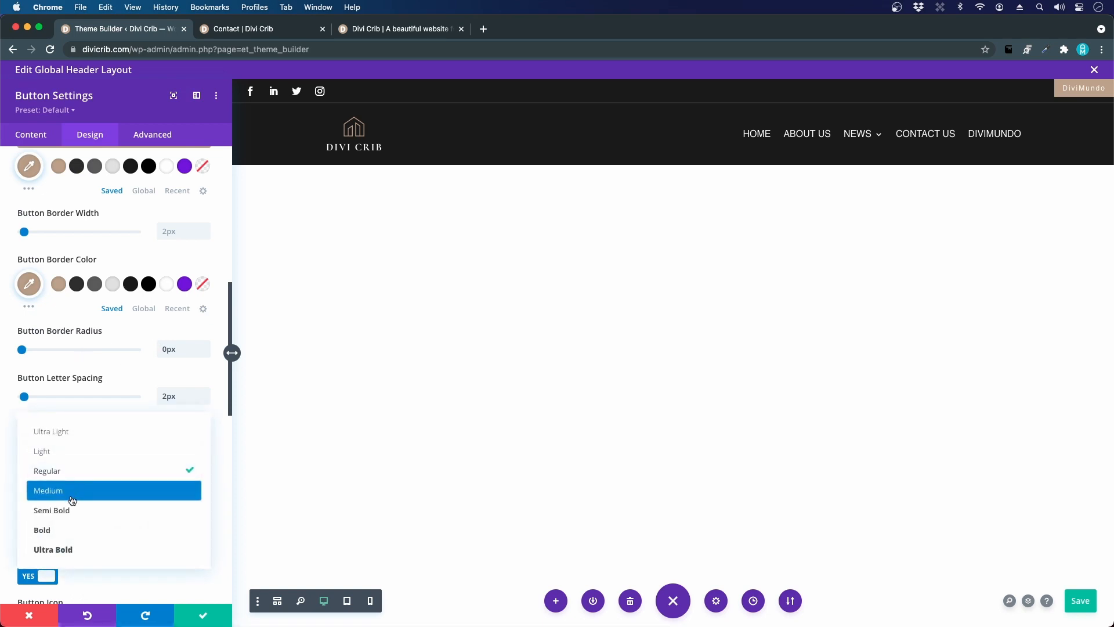
{"action": "left_click", "coordinate": [77, 529]}
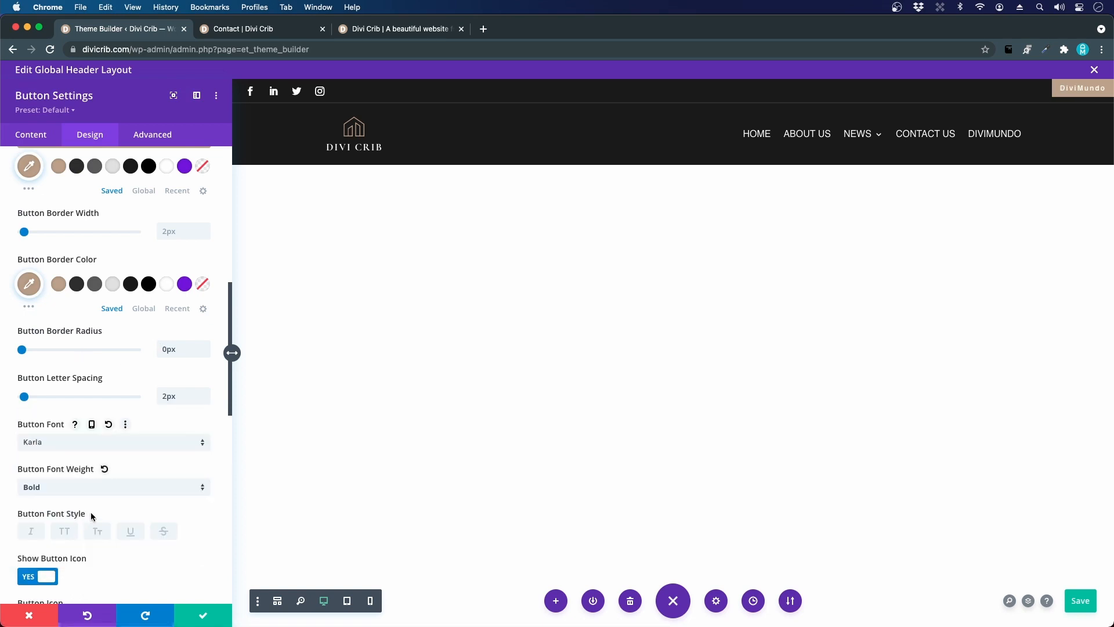
{"action": "scroll", "coordinate": [93, 510], "scroll_direction": "down", "scroll_amount": 3}
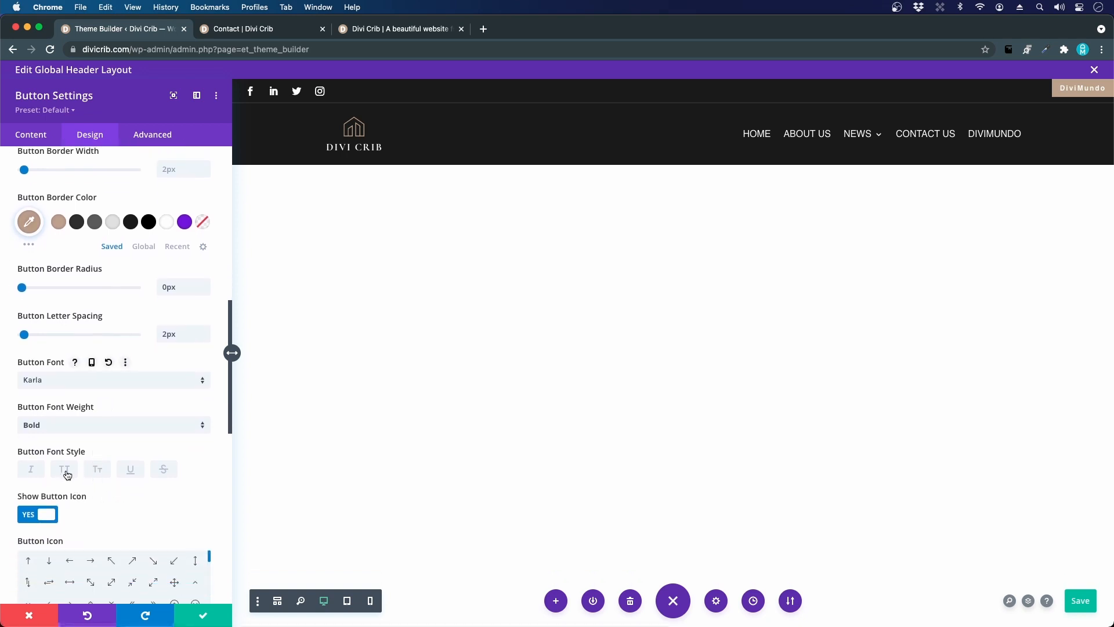
{"action": "left_click", "coordinate": [66, 471]}
Examine the button's icon choices, icon color, placement, show-on-hover option and text shadow settings.
{"action": "scroll", "coordinate": [113, 488], "scroll_direction": "down", "scroll_amount": 3}
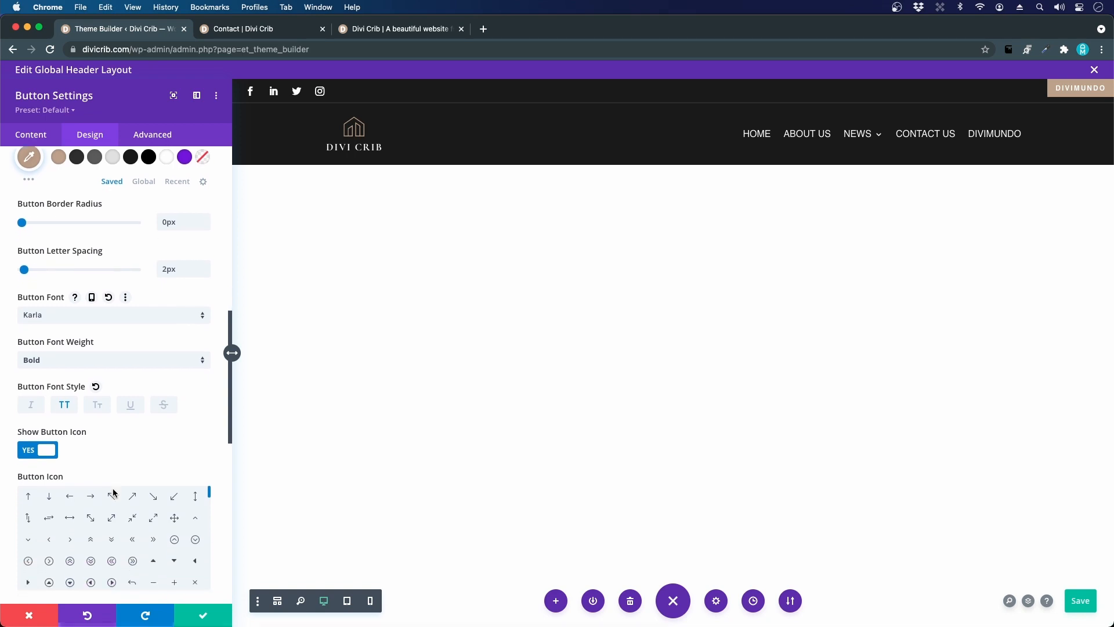
{"action": "scroll", "coordinate": [114, 492], "scroll_direction": "down", "scroll_amount": 1}
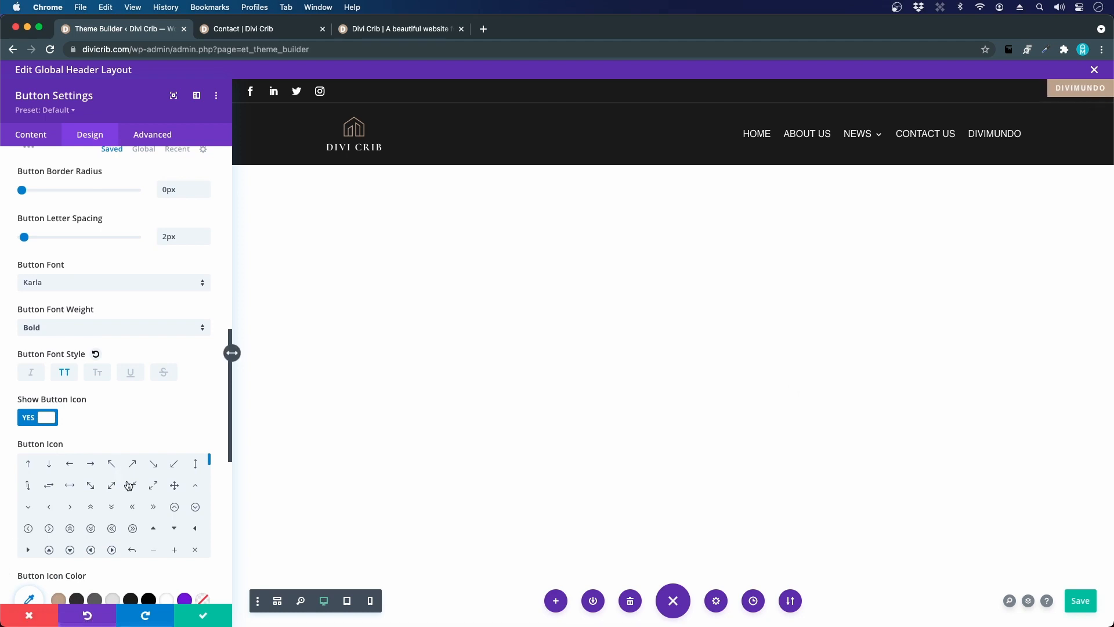
{"action": "scroll", "coordinate": [212, 473], "scroll_direction": "down", "scroll_amount": 1}
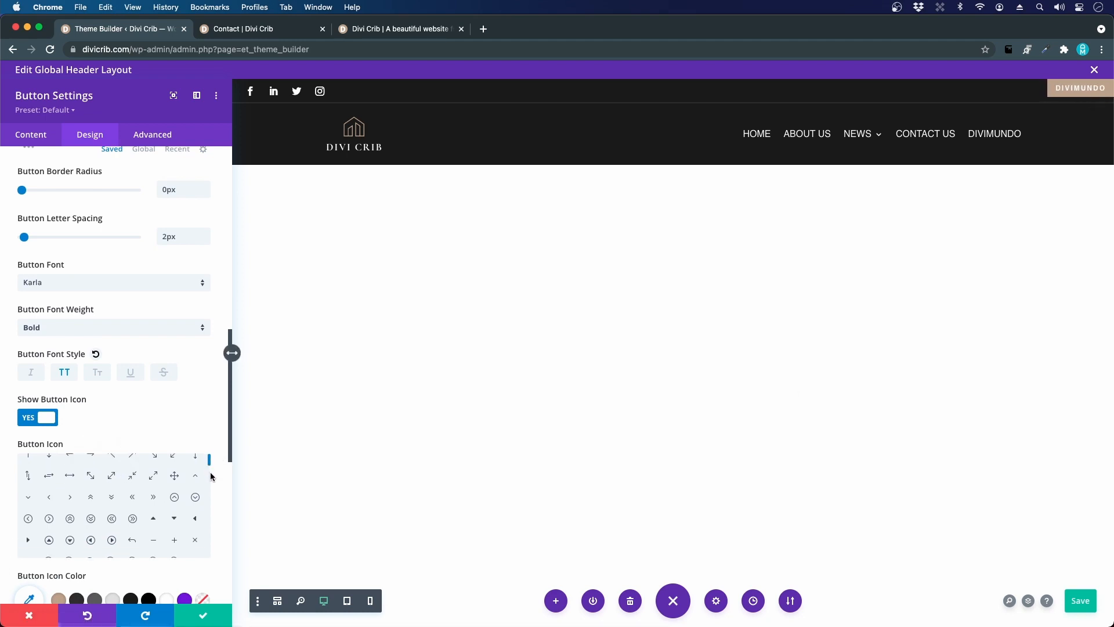
{"action": "left_click_drag", "start_coordinate": [210, 473], "coordinate": [210, 446]}
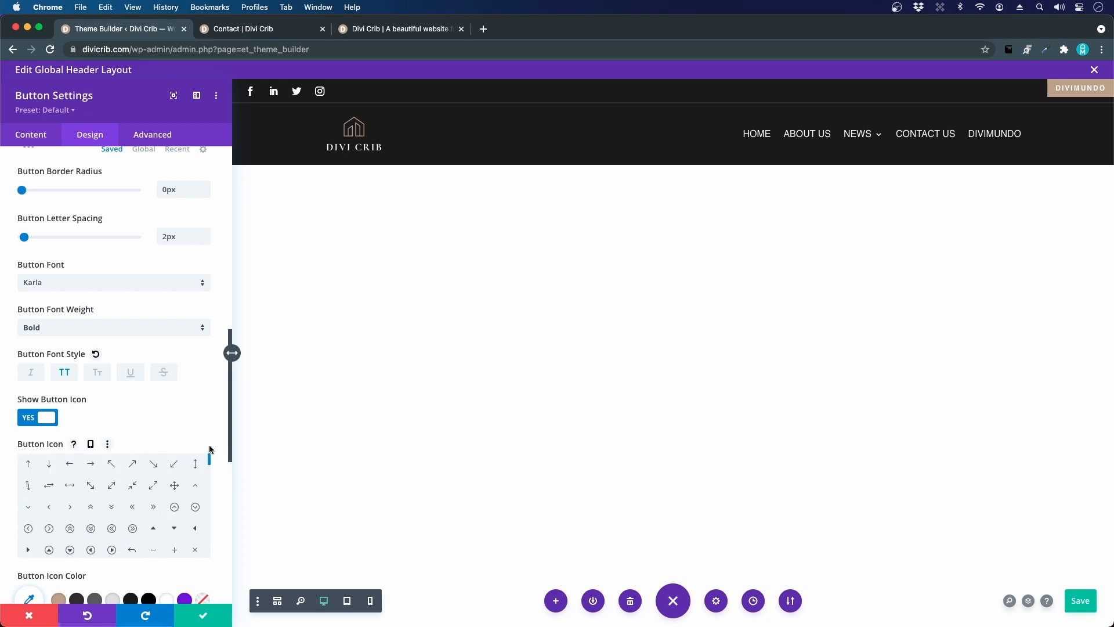
{"action": "scroll", "coordinate": [179, 433], "scroll_direction": "down", "scroll_amount": 5}
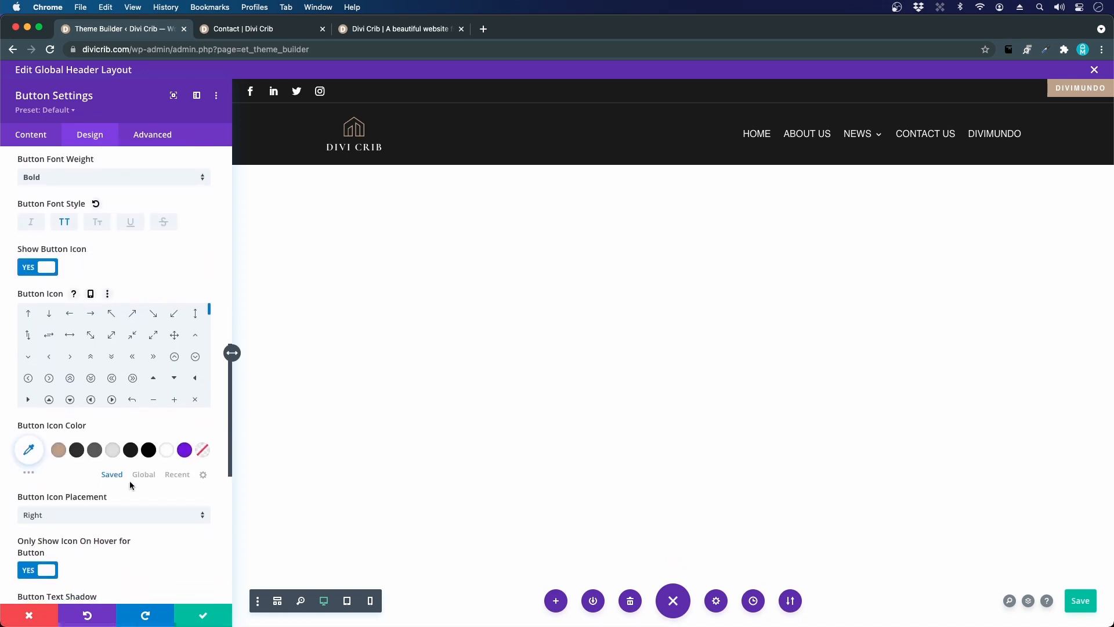
{"action": "scroll", "coordinate": [78, 435], "scroll_direction": "down", "scroll_amount": 6}
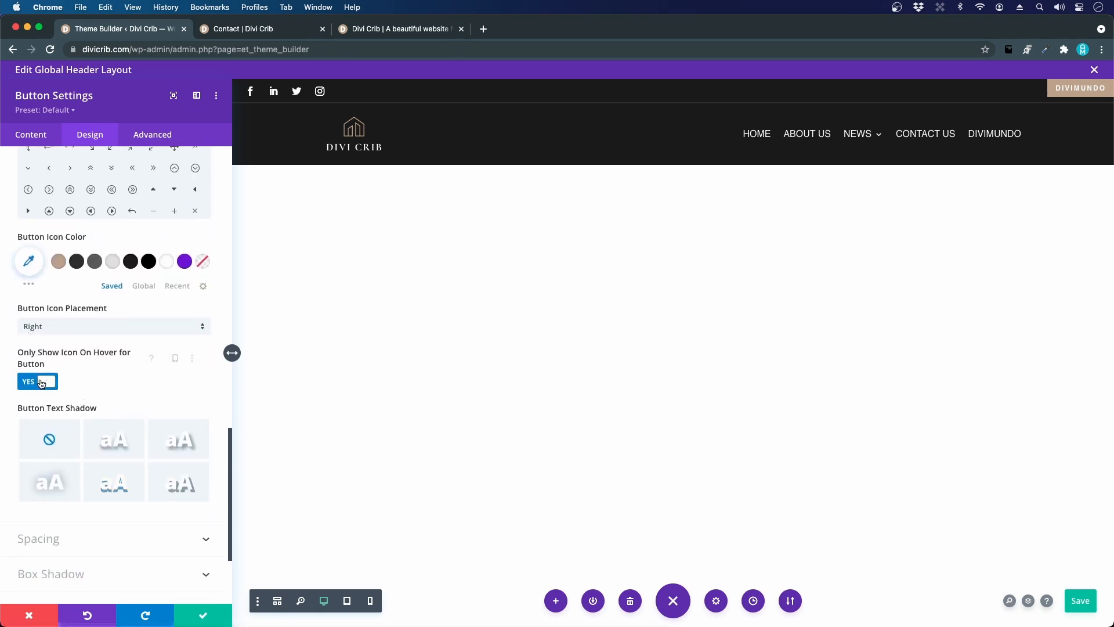
{"action": "scroll", "coordinate": [97, 390], "scroll_direction": "down", "scroll_amount": 2}
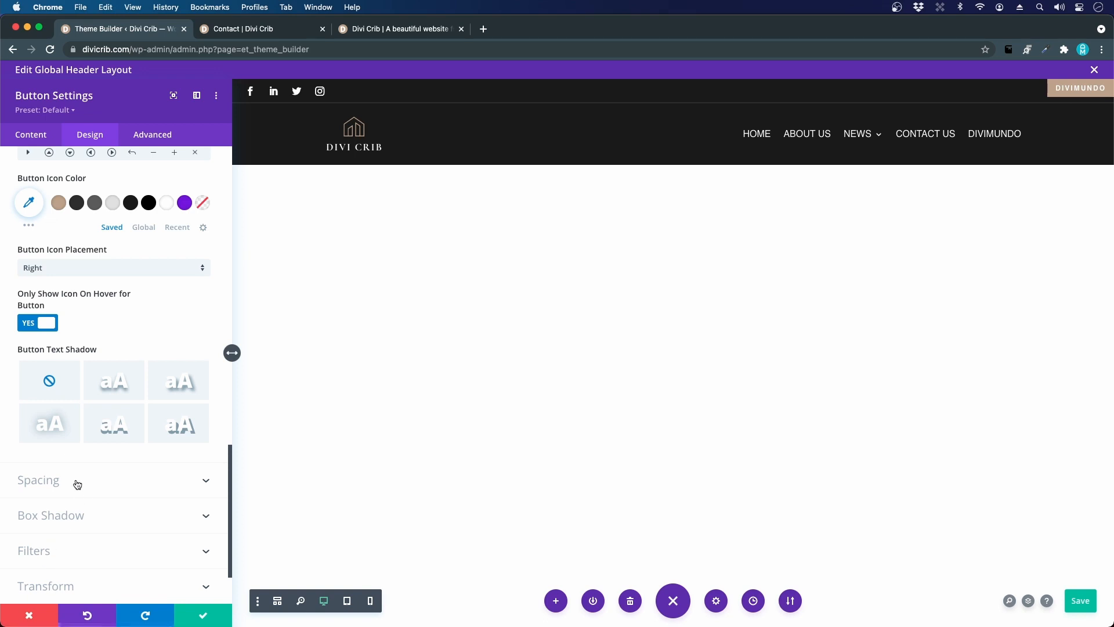
Link the button's top and bottom padding and set both to 9px.
{"action": "left_click", "coordinate": [51, 488]}
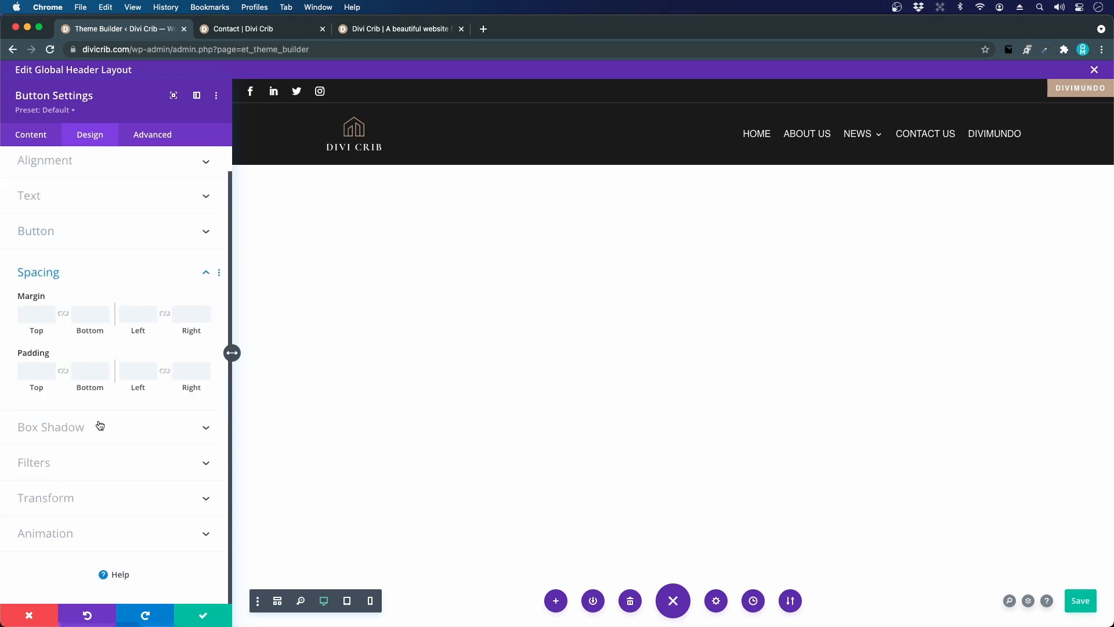
{"action": "left_click", "coordinate": [32, 372]}
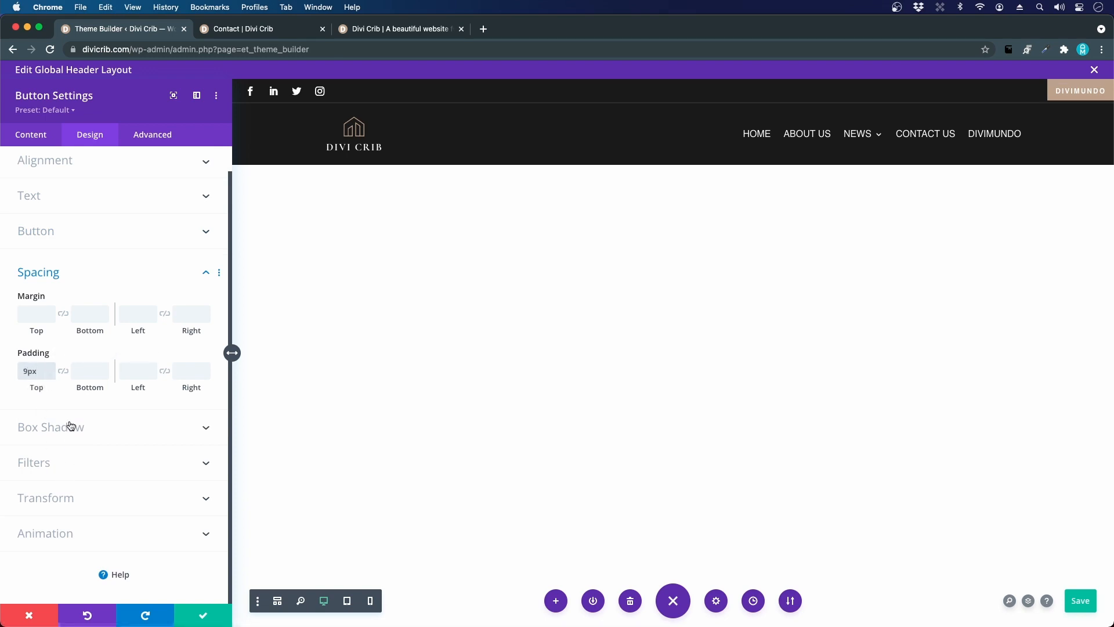
{"action": "left_click", "coordinate": [63, 377]}
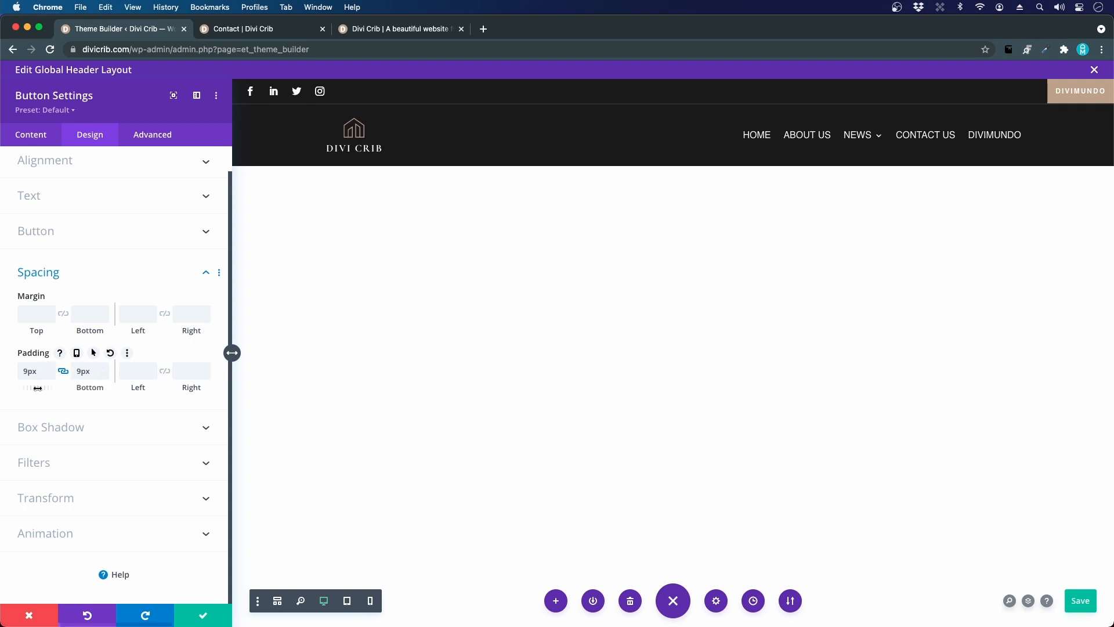
{"action": "left_click_drag", "start_coordinate": [40, 386], "coordinate": [50, 388]}
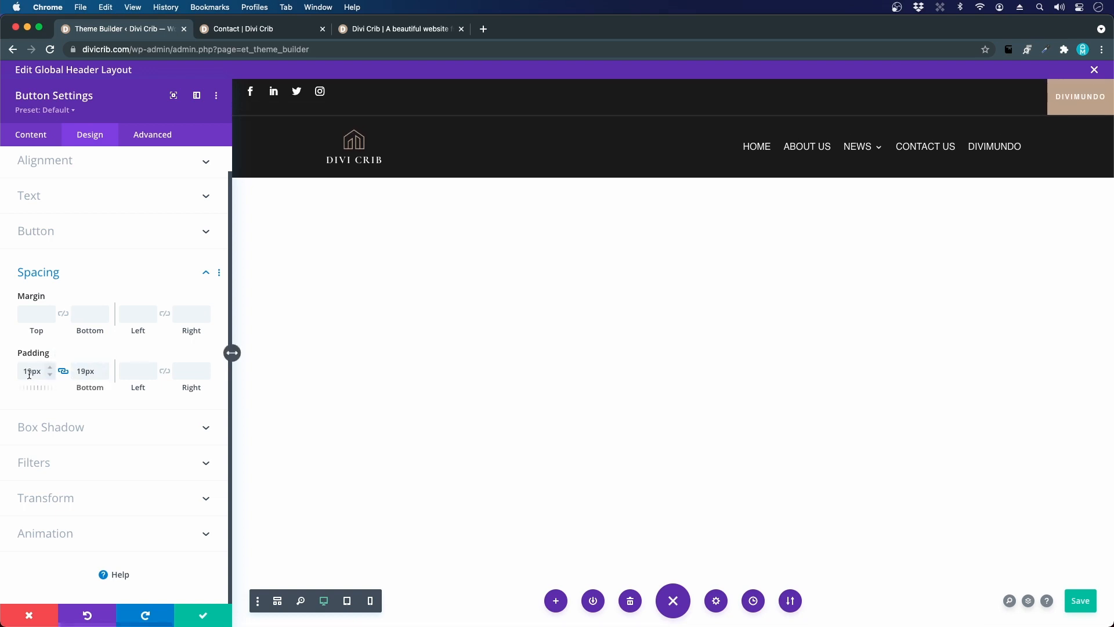
{"action": "double_click", "coordinate": [29, 371]}
{"action": "type", "text": "9"}
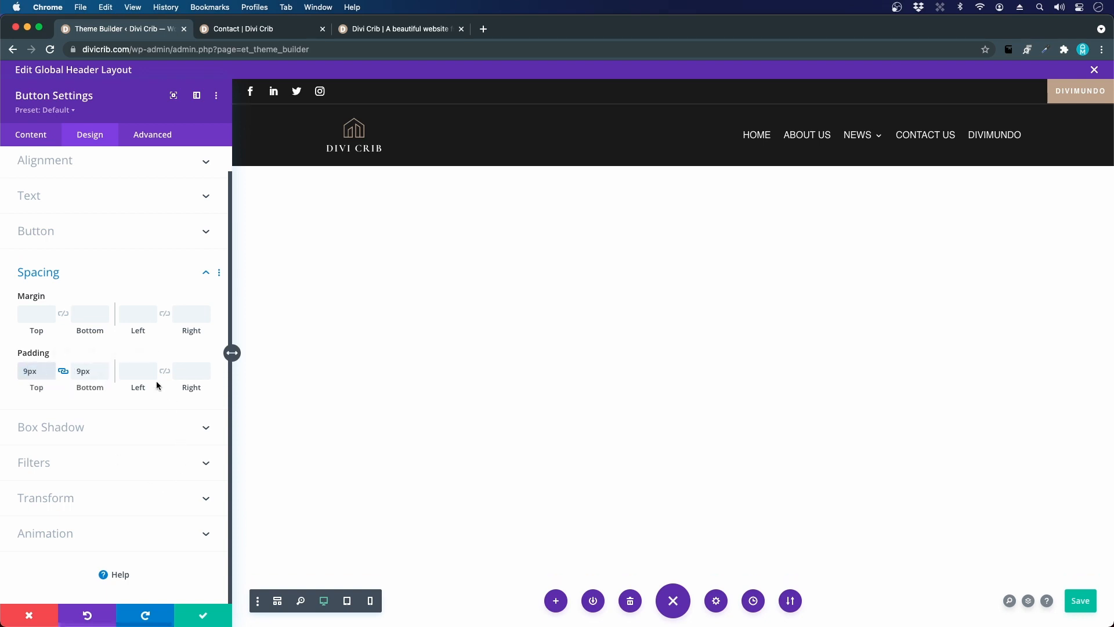
Set the button's linked left and right padding to 28px and save the header layout.
{"action": "left_click", "coordinate": [137, 371]}
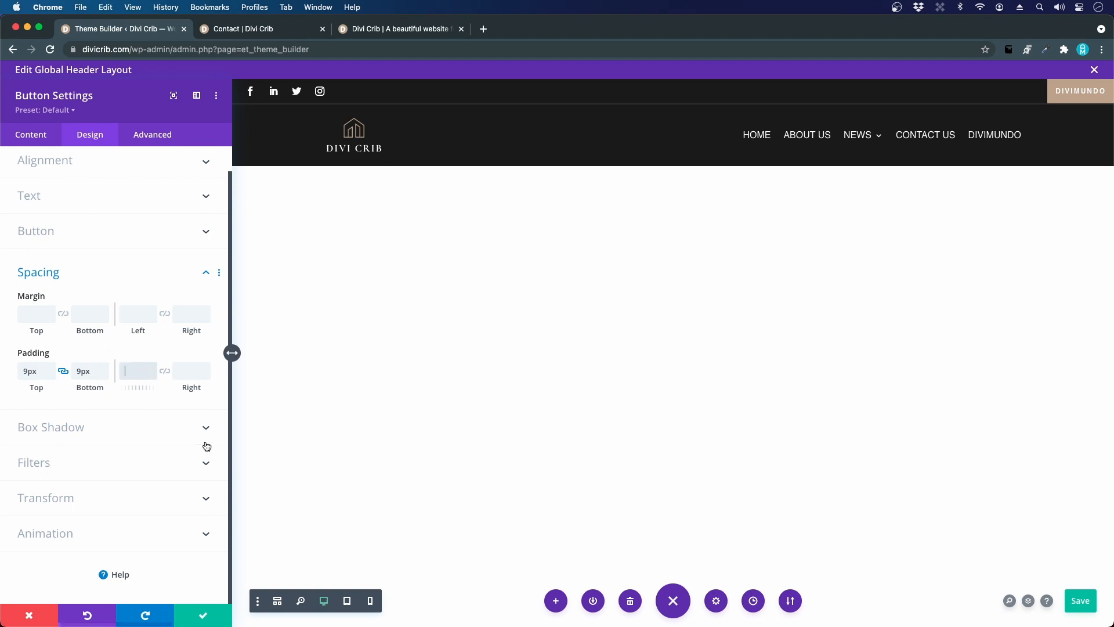
{"action": "type", "text": "28px"}
{"action": "left_click", "coordinate": [166, 372]}
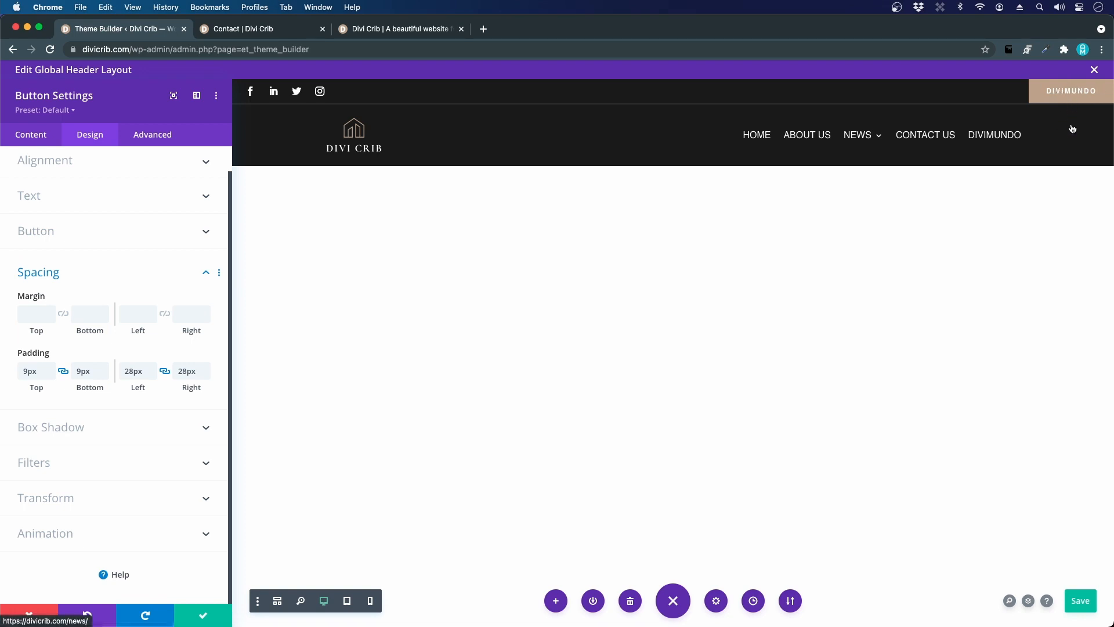
{"action": "key", "text": "super+s"}
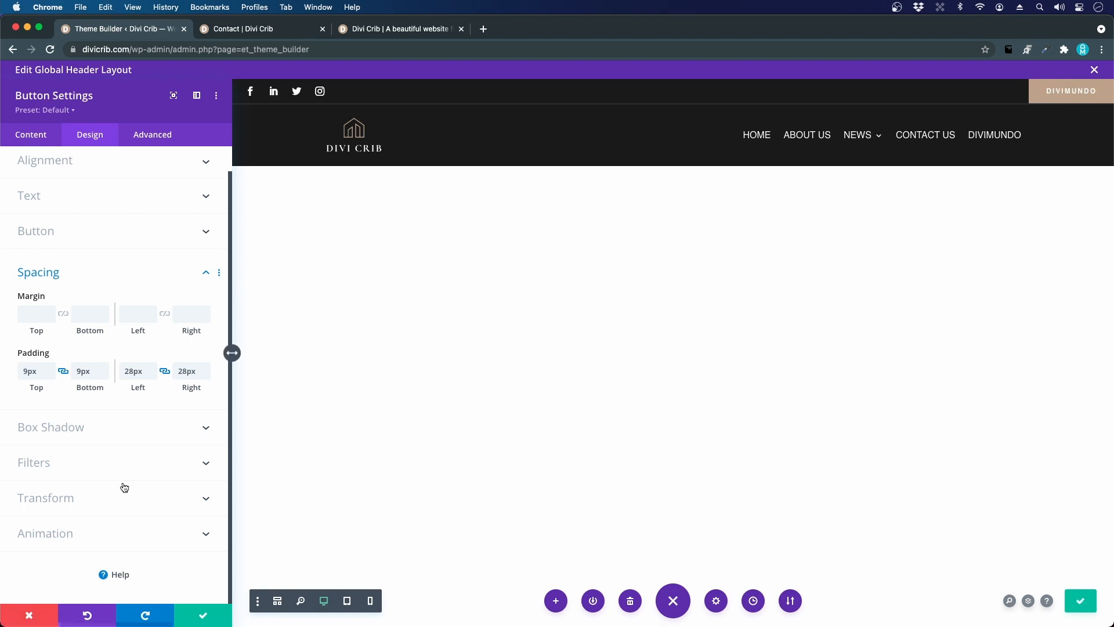
Apply the button module's settings and save the global header layout.
{"action": "left_click", "coordinate": [188, 617]}
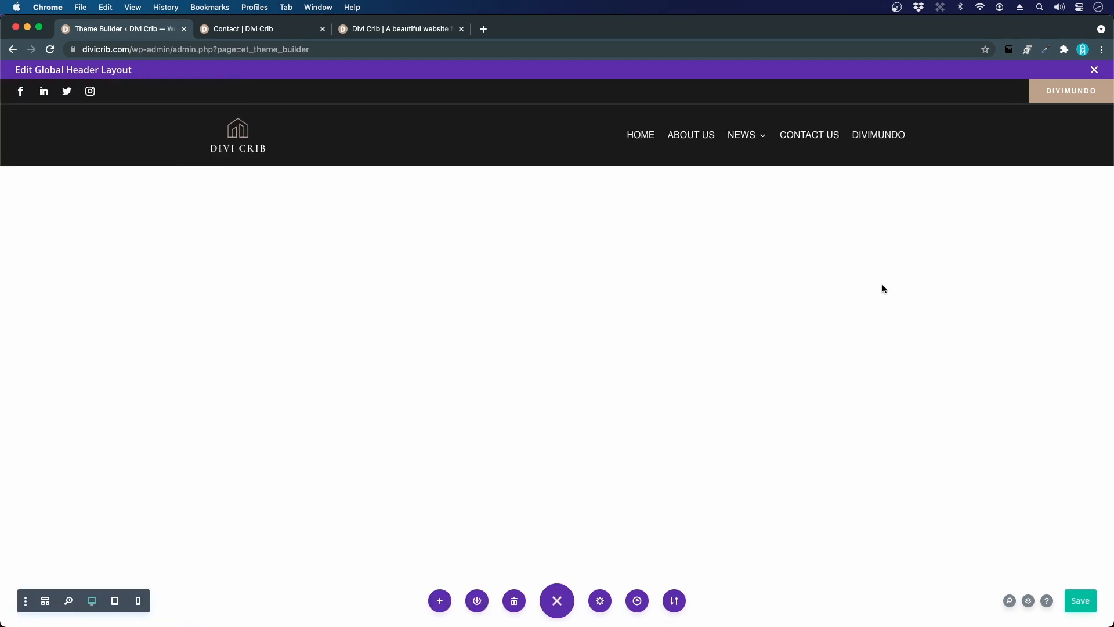
{"action": "left_click", "coordinate": [1071, 605]}
Compare the live homepage's header with the reference contact page and check the sticky menu's behavior along the homepage's length.
{"action": "left_click", "coordinate": [221, 26]}
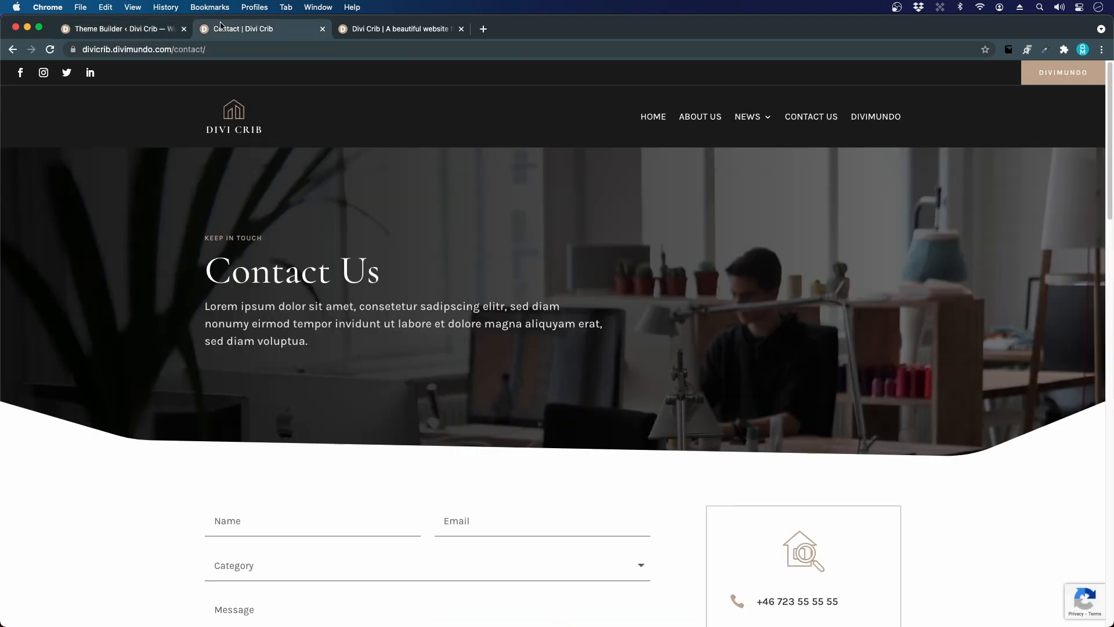
{"action": "left_click", "coordinate": [372, 33]}
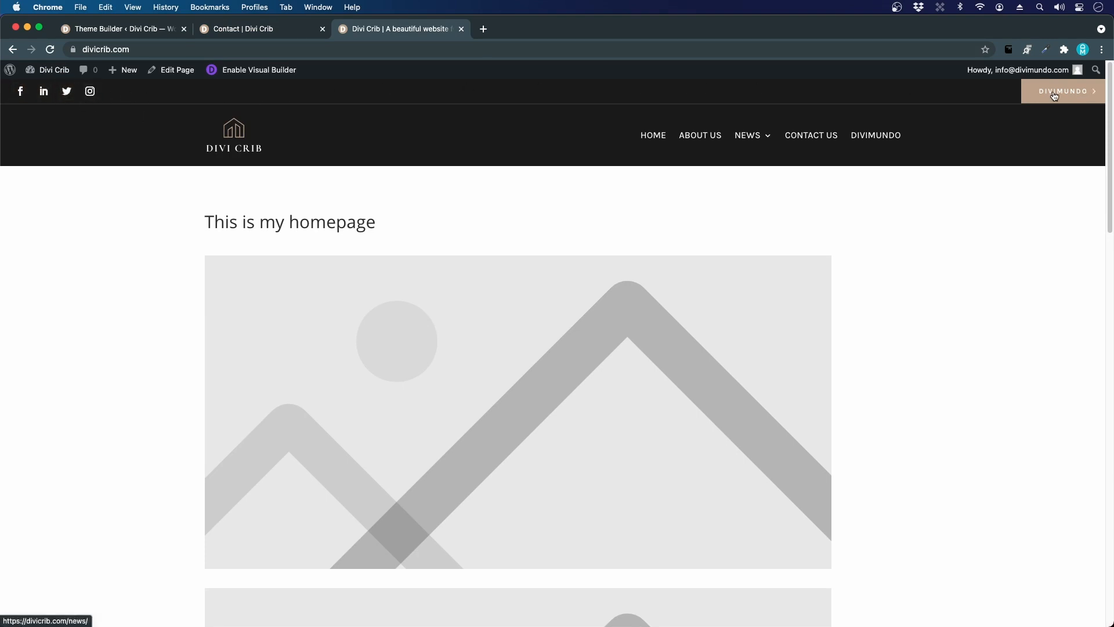
{"action": "scroll", "coordinate": [221, 282], "scroll_direction": "down", "scroll_amount": 8}
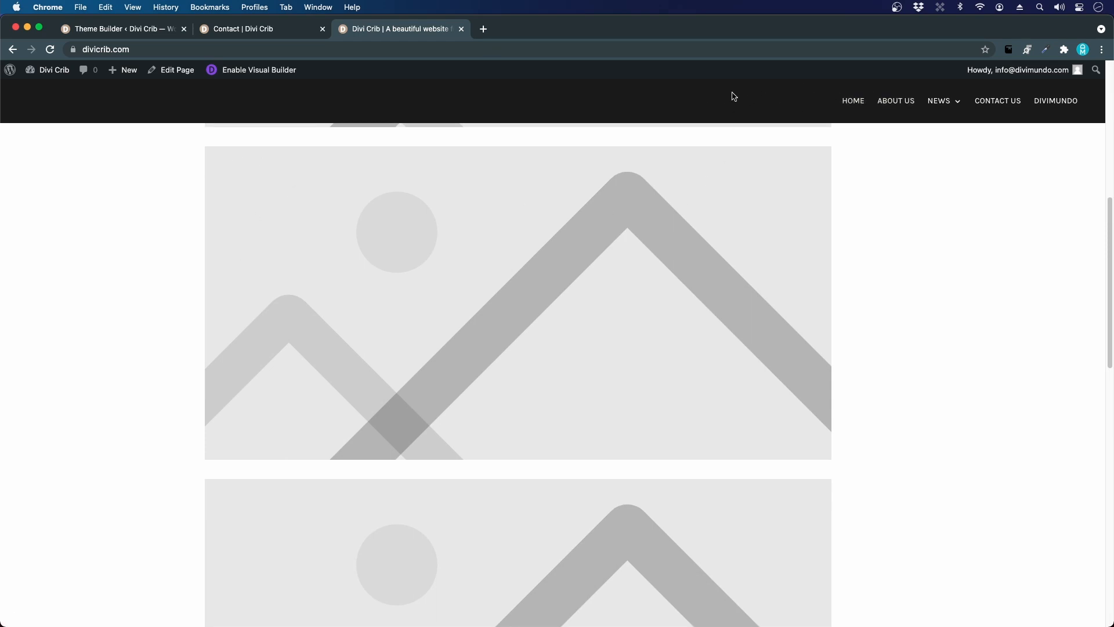
{"action": "scroll", "coordinate": [719, 131], "scroll_direction": "down", "scroll_amount": 15}
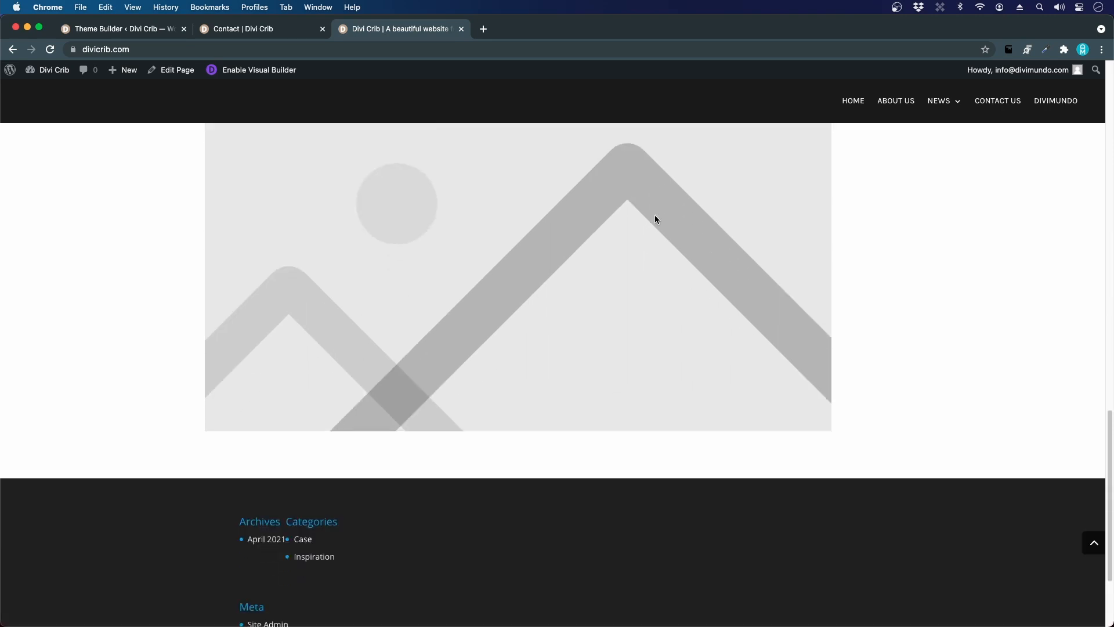
{"action": "scroll", "coordinate": [651, 284], "scroll_direction": "up", "scroll_amount": 20}
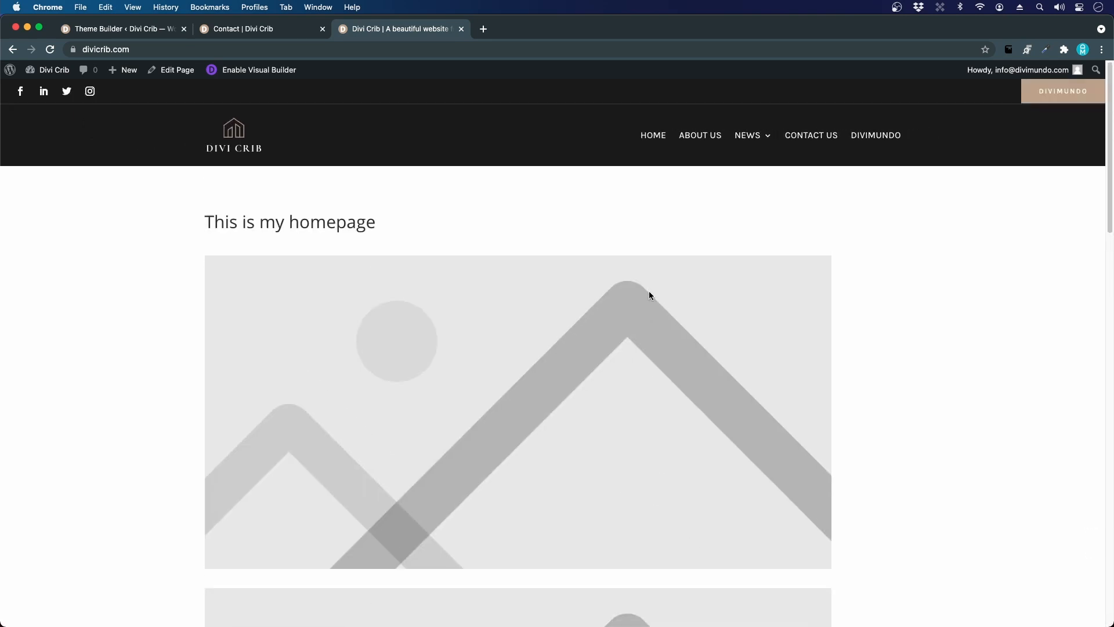
{"action": "scroll", "coordinate": [649, 291], "scroll_direction": "down", "scroll_amount": 3}
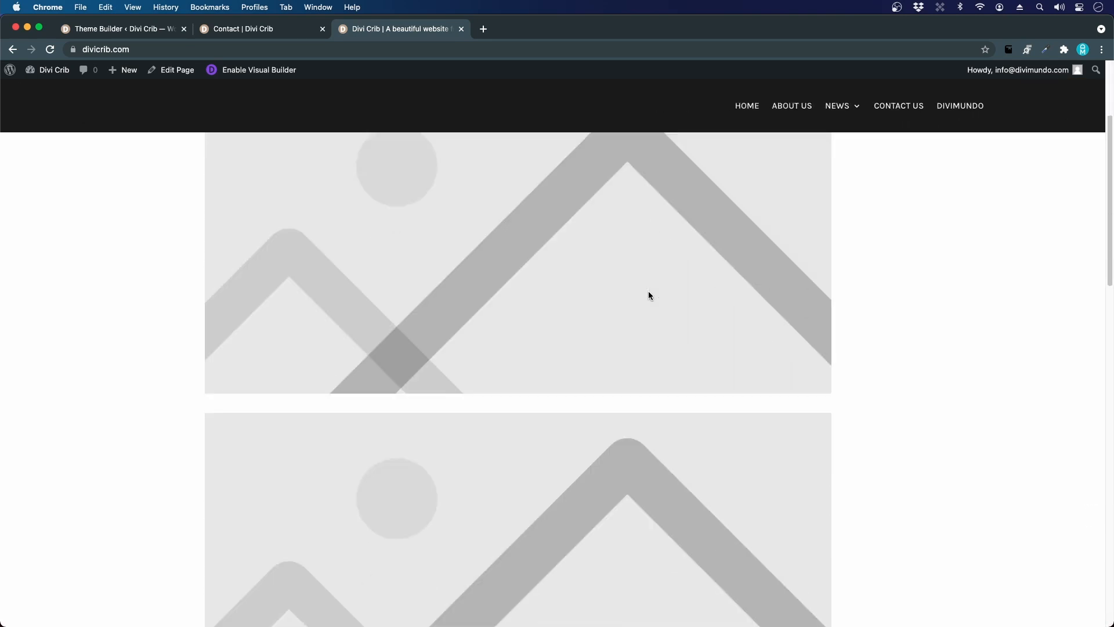
{"action": "scroll", "coordinate": [648, 291], "scroll_direction": "up", "scroll_amount": 3}
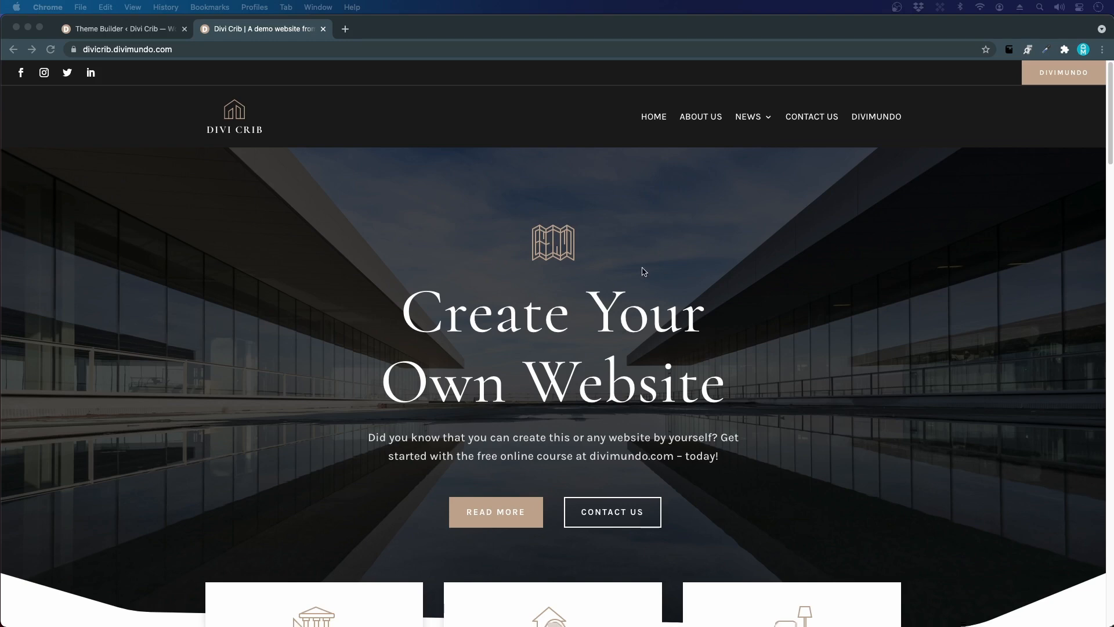
Test the reference site's logo link, set the header menu module's Logo Link URL to / in the Theme Builder, and save the layout.
{"action": "left_click", "coordinate": [223, 123]}
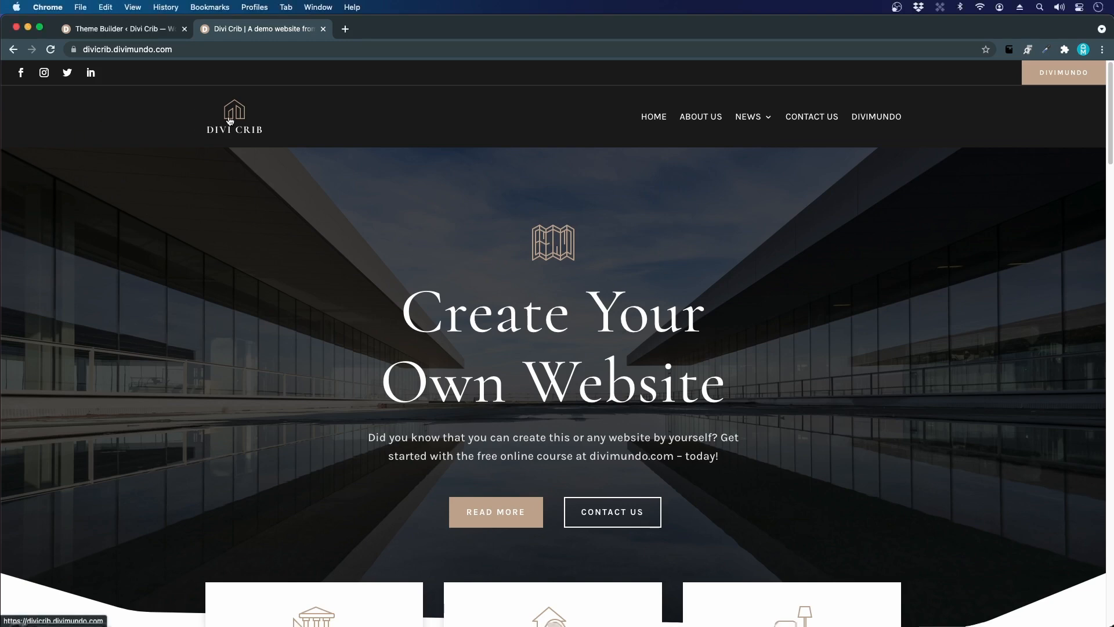
{"action": "left_click", "coordinate": [229, 119]}
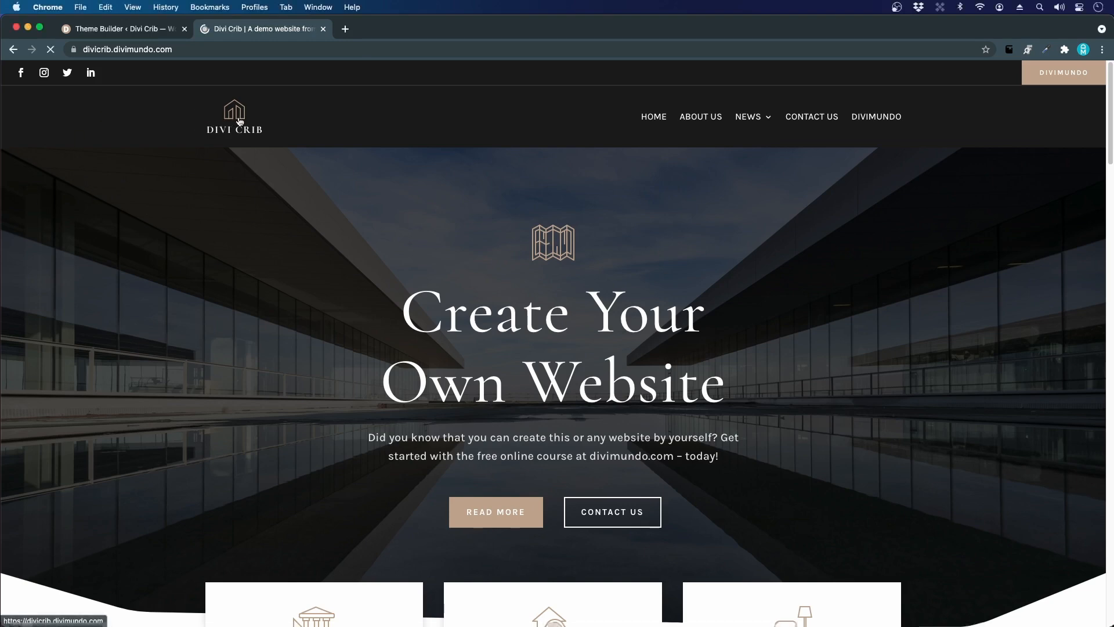
{"action": "left_click", "coordinate": [125, 30]}
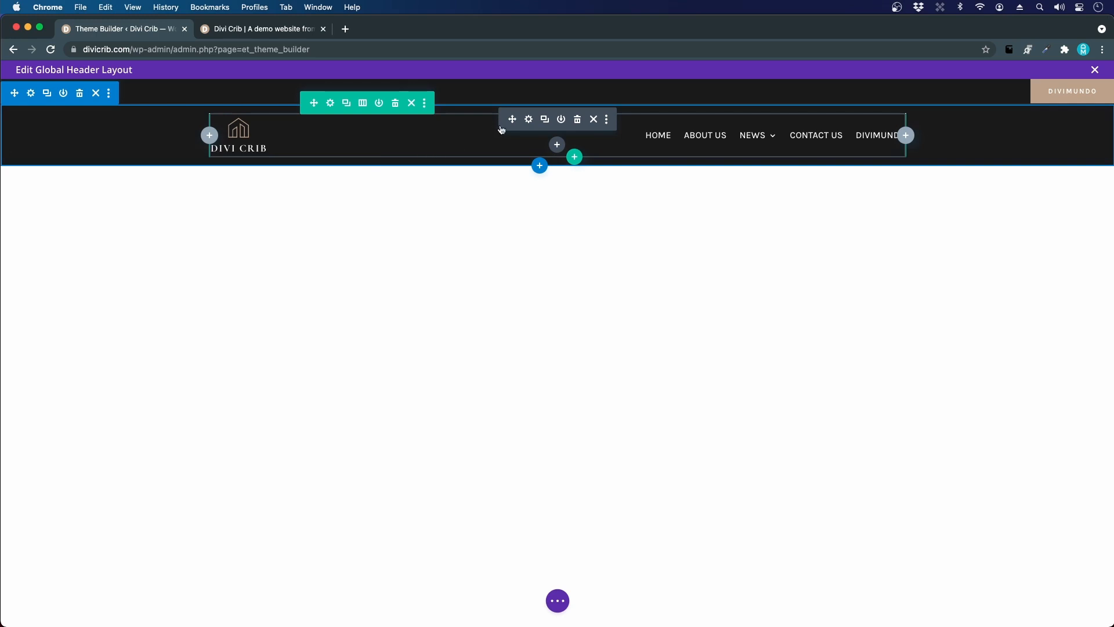
{"action": "left_click", "coordinate": [530, 120]}
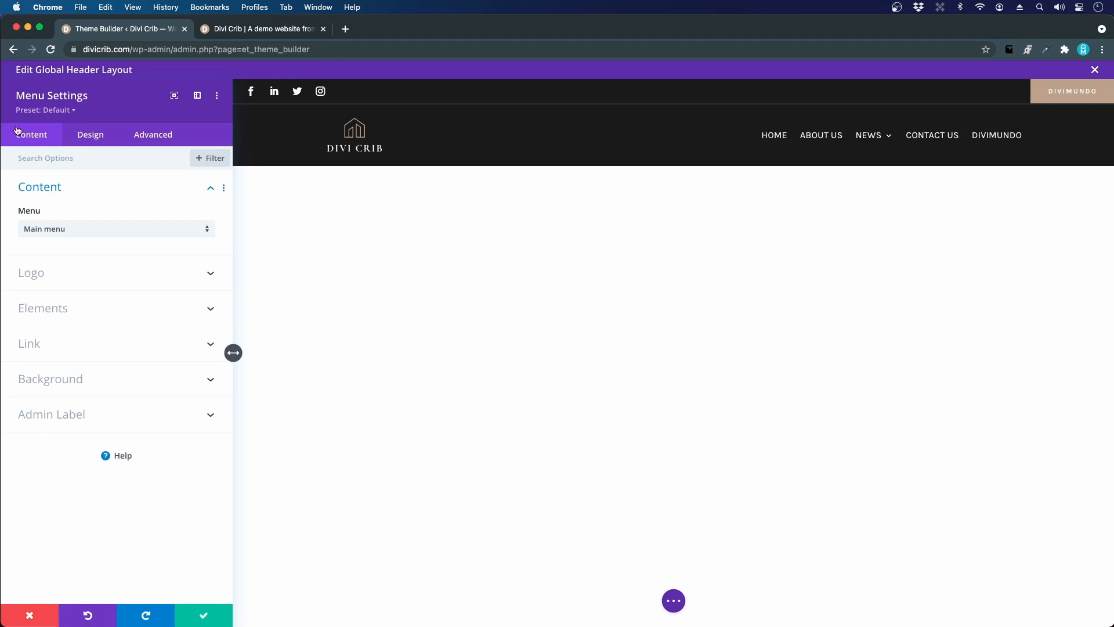
{"action": "left_click", "coordinate": [35, 348]}
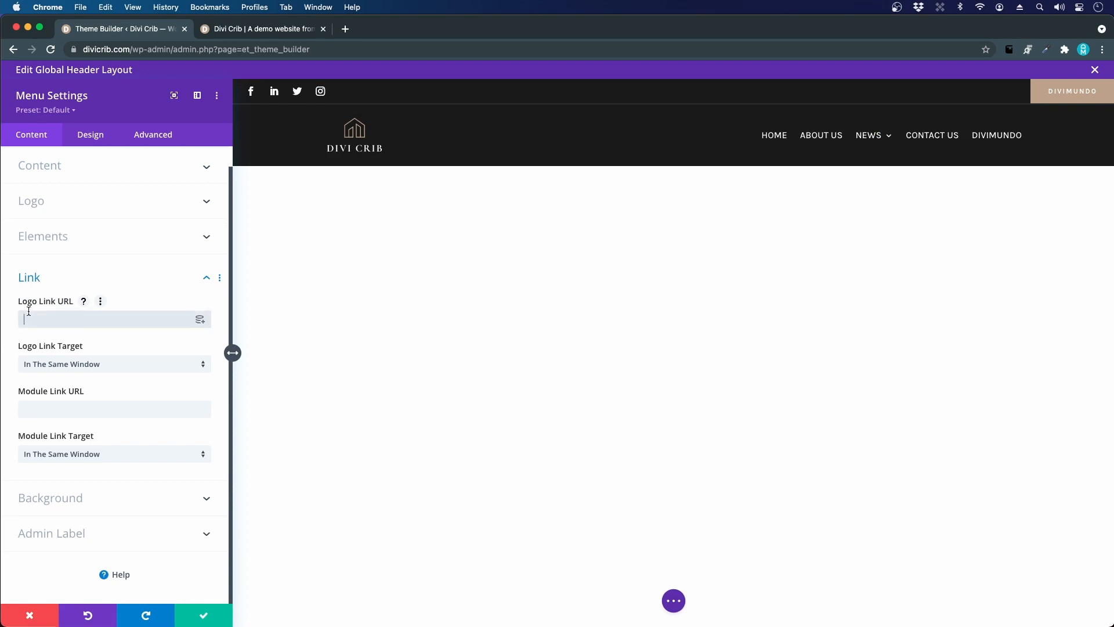
{"action": "type", "text": "/"}
{"action": "left_click", "coordinate": [224, 623]}
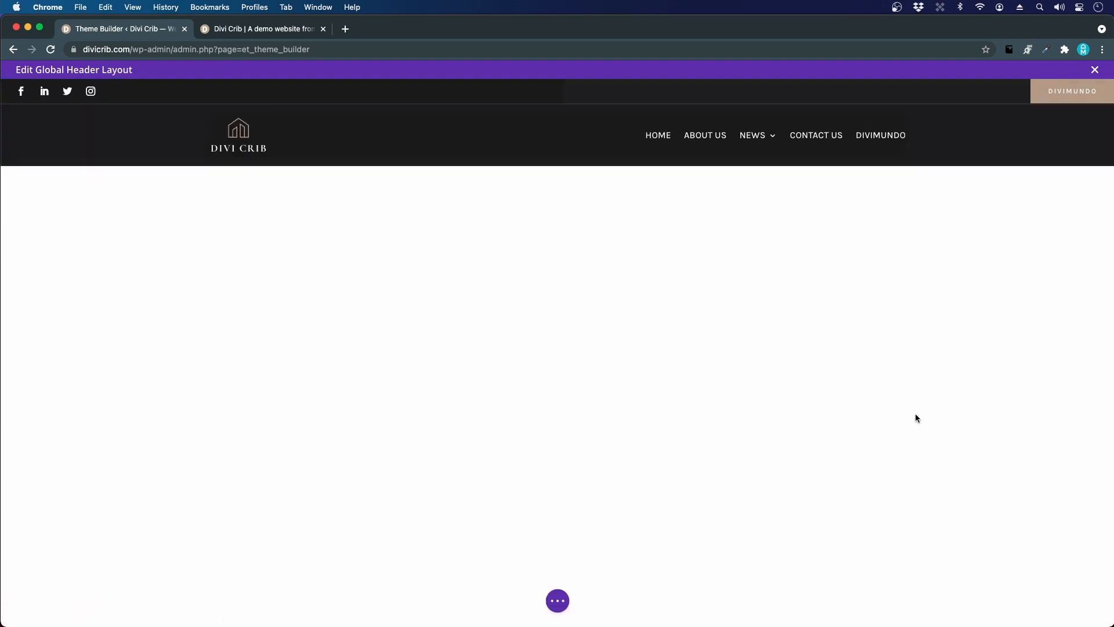
{"action": "left_click", "coordinate": [558, 602]}
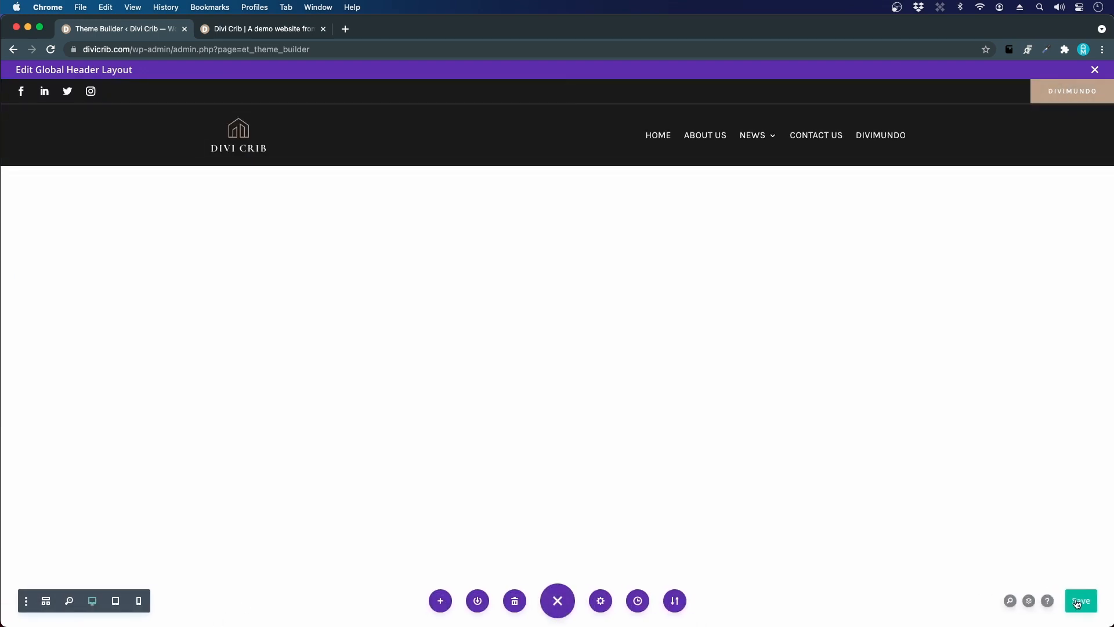
Open the Contact Us page on the reference site to try its logo link from a subpage.
{"action": "left_click", "coordinate": [246, 28]}
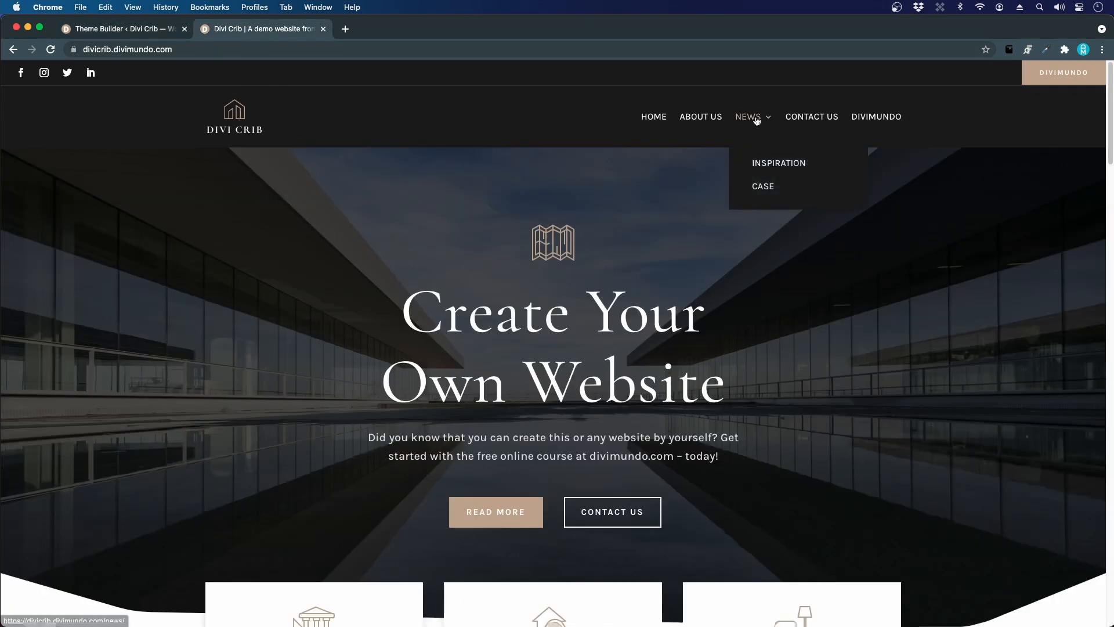
{"action": "left_click", "coordinate": [812, 120]}
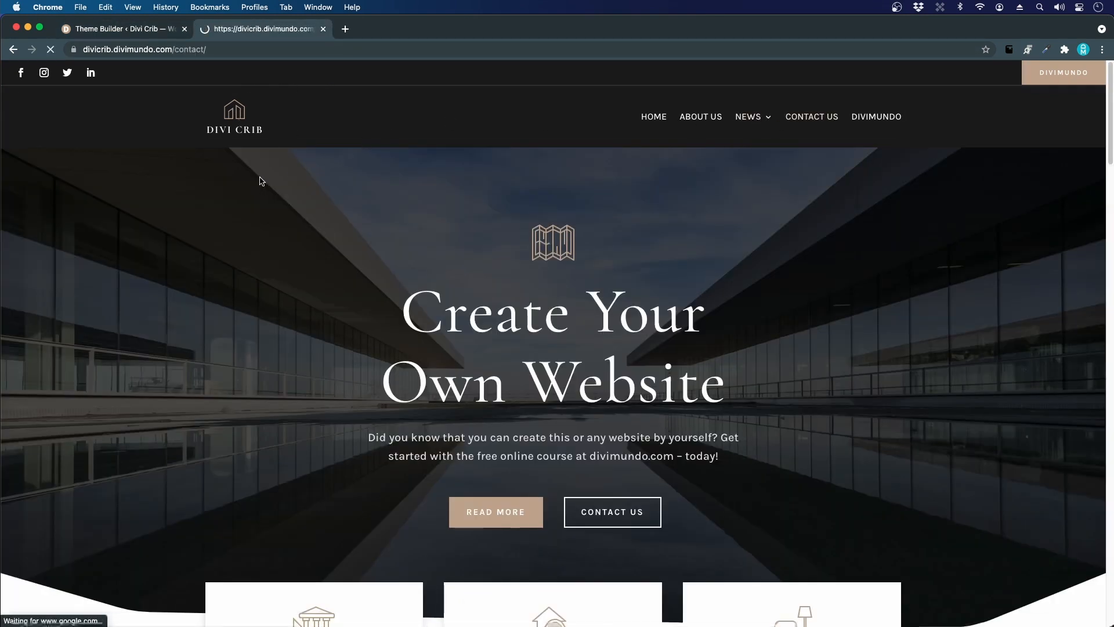